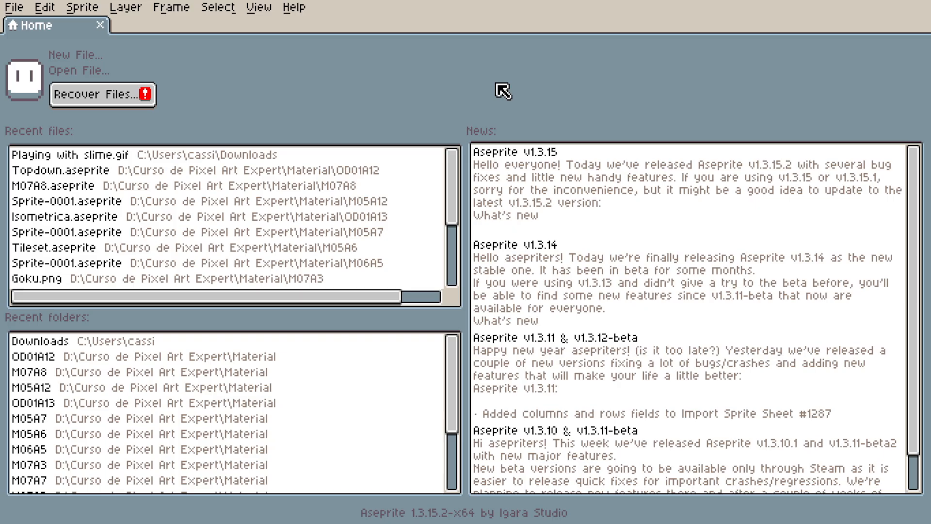
Create a new 100 × 100 px RGBA sprite with a transparent background and fit it to the screen.
click(77, 7)
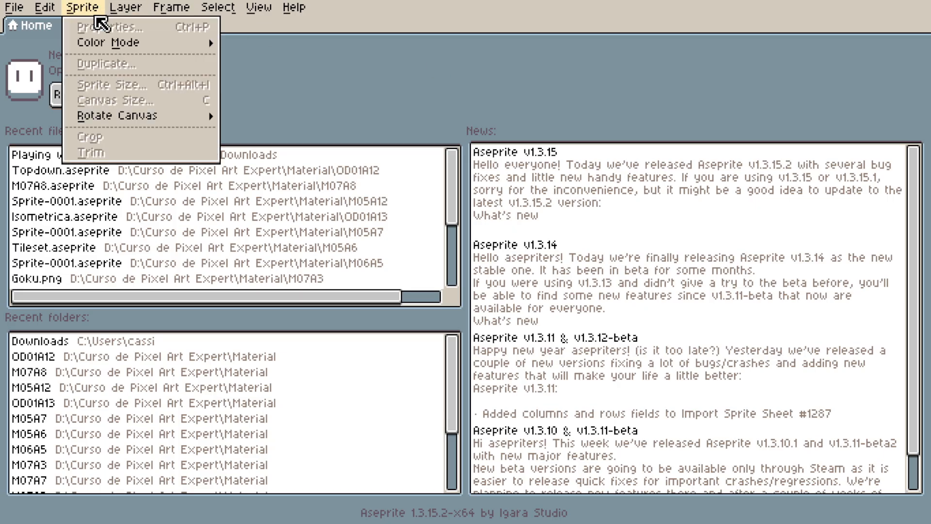
click(46, 62)
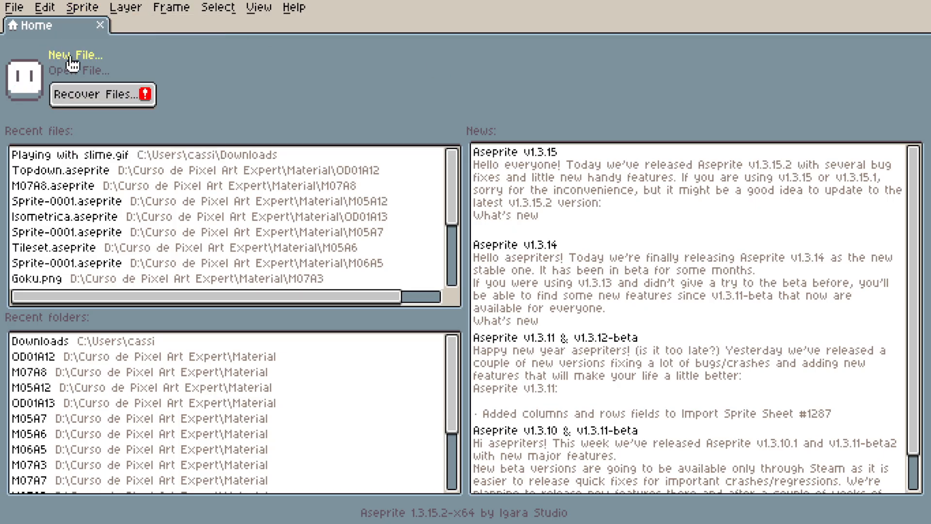
click(72, 62)
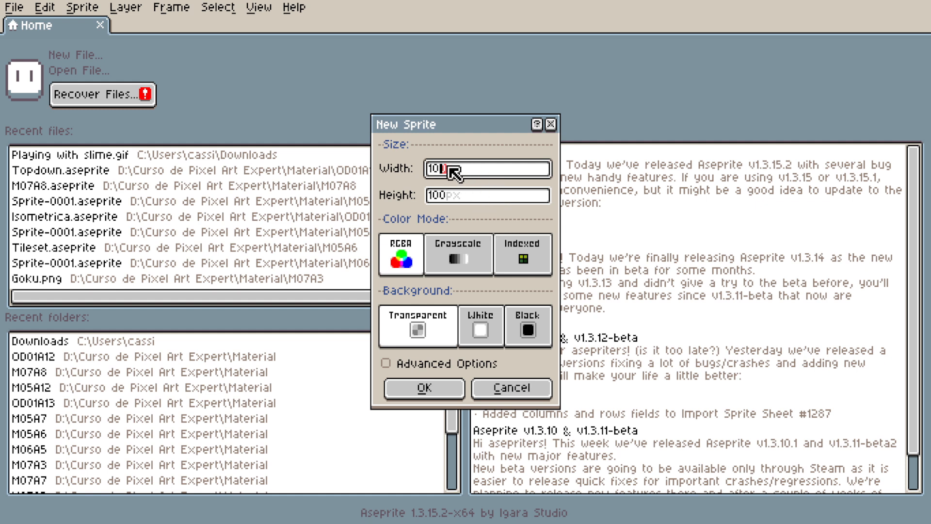
click(454, 193)
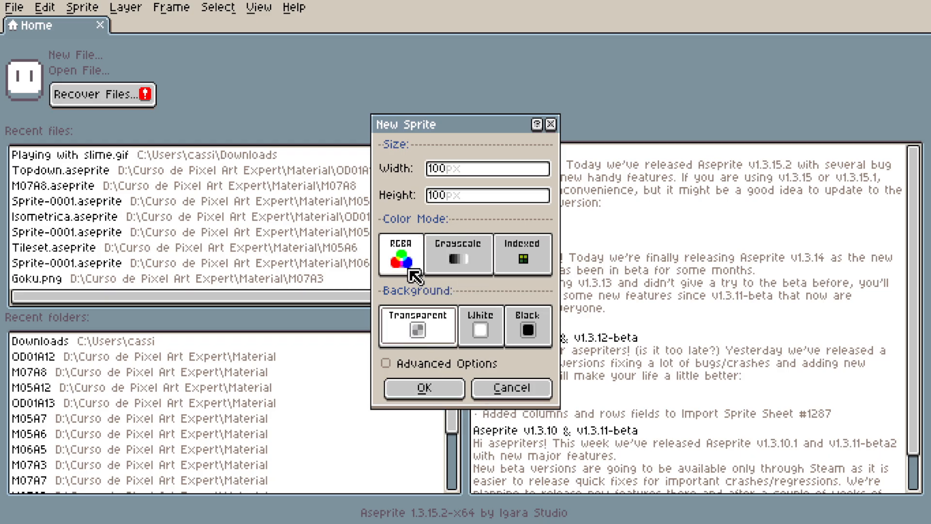
click(427, 389)
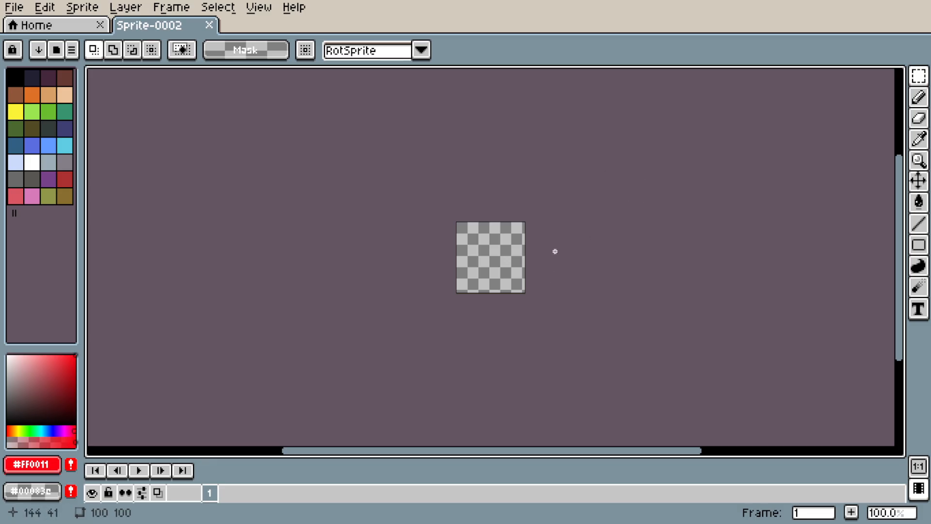
key(z)
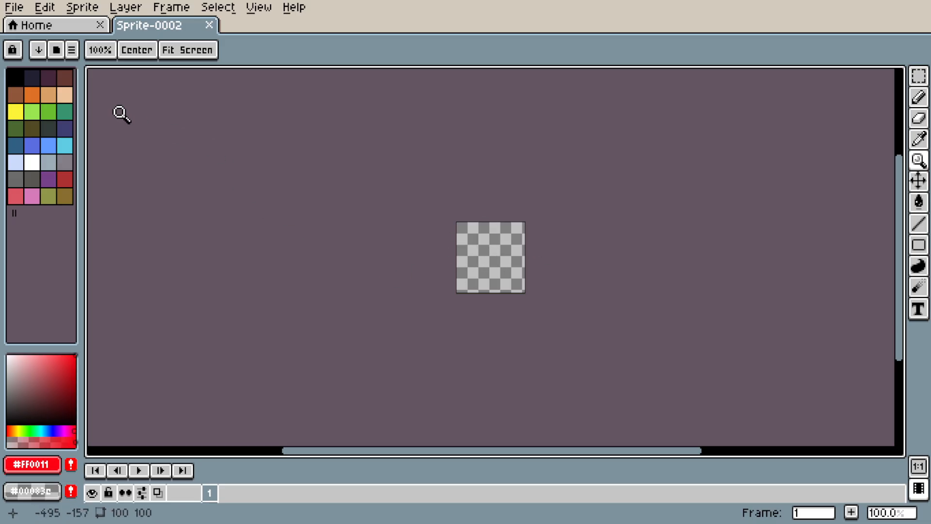
click(201, 58)
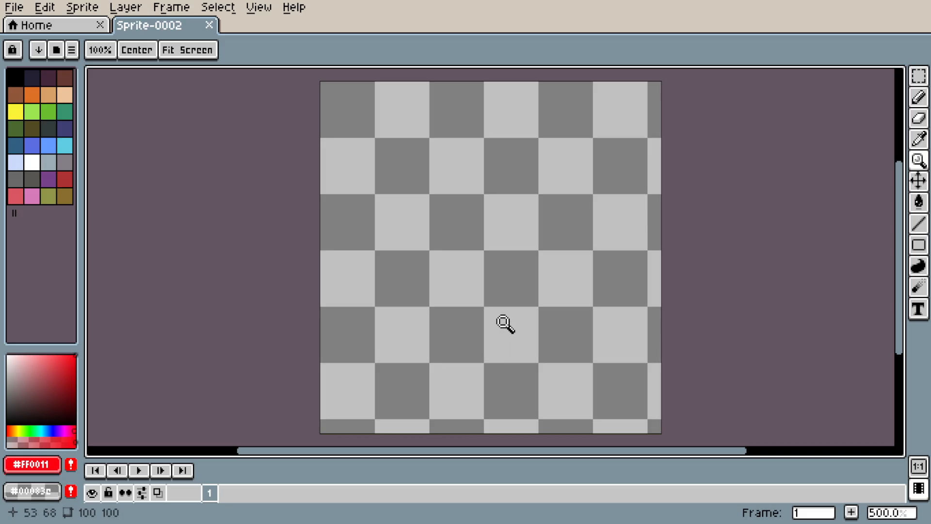
Sketch a short red freehand curve near the canvas centre with the Pencil and undo it.
key(b)
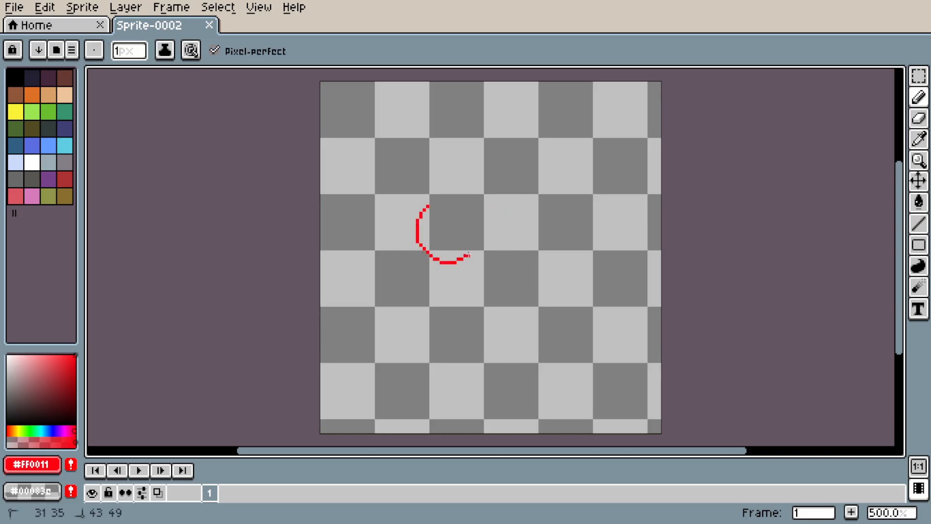
drag(464, 205, 424, 234)
key(ctrl+z)
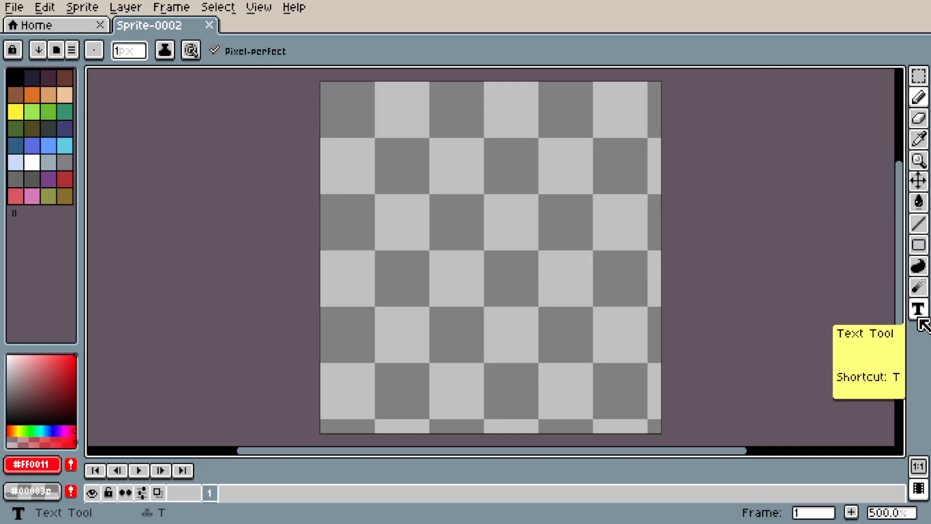
key(l)
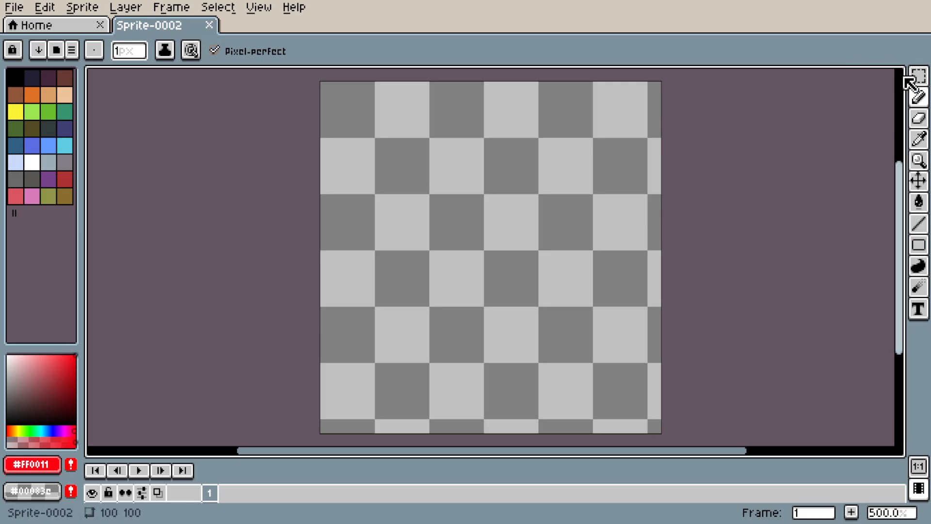
Try the Rectangular Marquee on an area about 33 × 36 px and the Elliptical Marquee on one about 14 × 42 px.
click(922, 83)
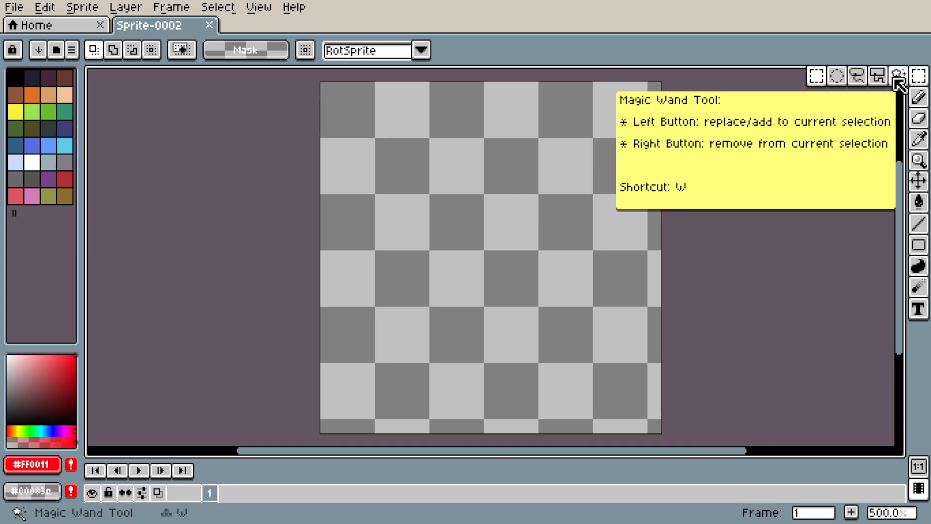
click(816, 76)
drag(454, 129, 568, 256)
click(918, 77)
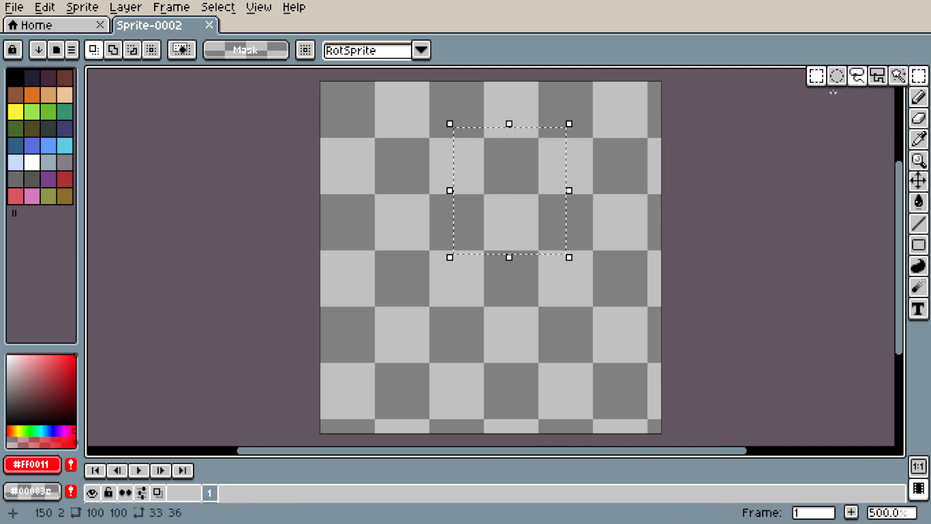
click(838, 77)
drag(600, 117, 654, 271)
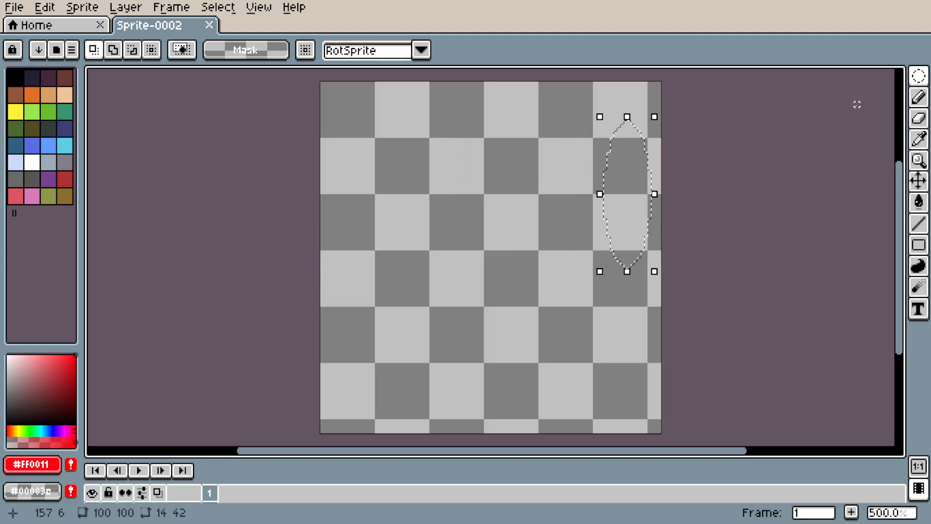
Try a curved freehand Lasso selection about 35 × 51 px around the middle of the canvas.
click(919, 76)
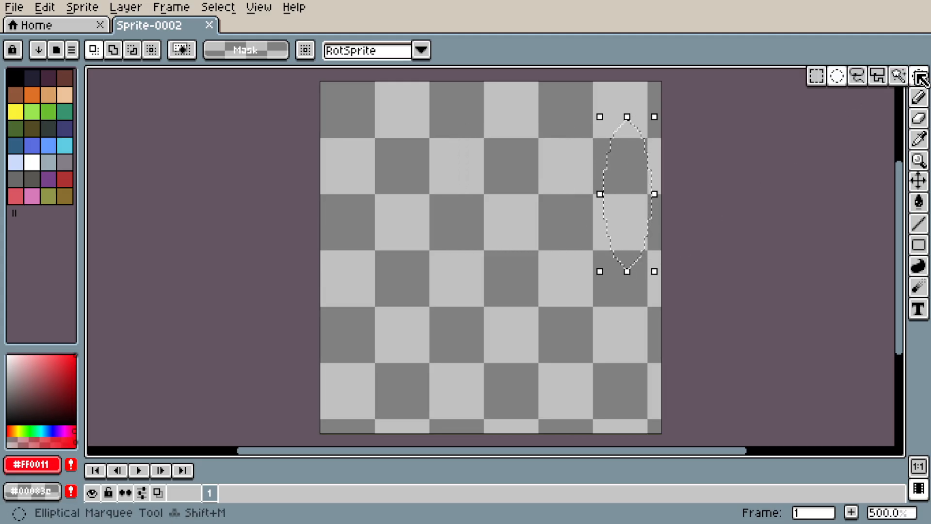
click(857, 78)
mouse_move(483, 160)
mouse_down()
mouse_move(416, 260)
mouse_move(532, 264)
mouse_move(520, 245)
mouse_move(479, 235)
mouse_move(522, 158)
mouse_move(502, 146)
mouse_up()
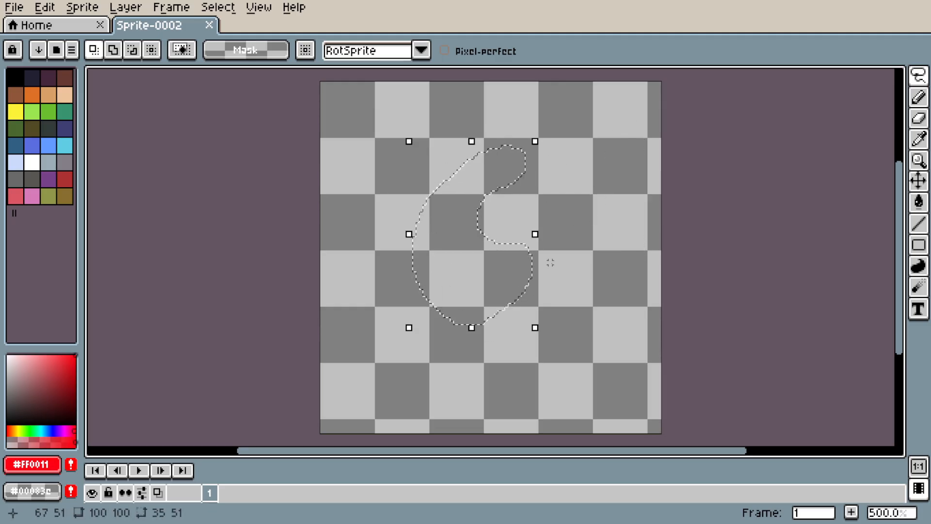
Try the Polygonal Lasso on a triangular area about 35 × 42 px at the canvas's left side and clear the selection.
click(918, 75)
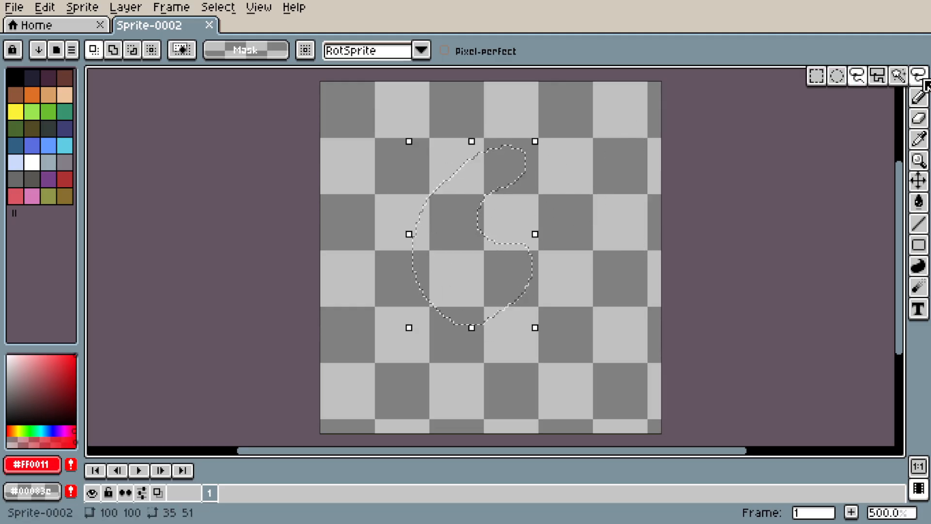
click(879, 76)
click(529, 138)
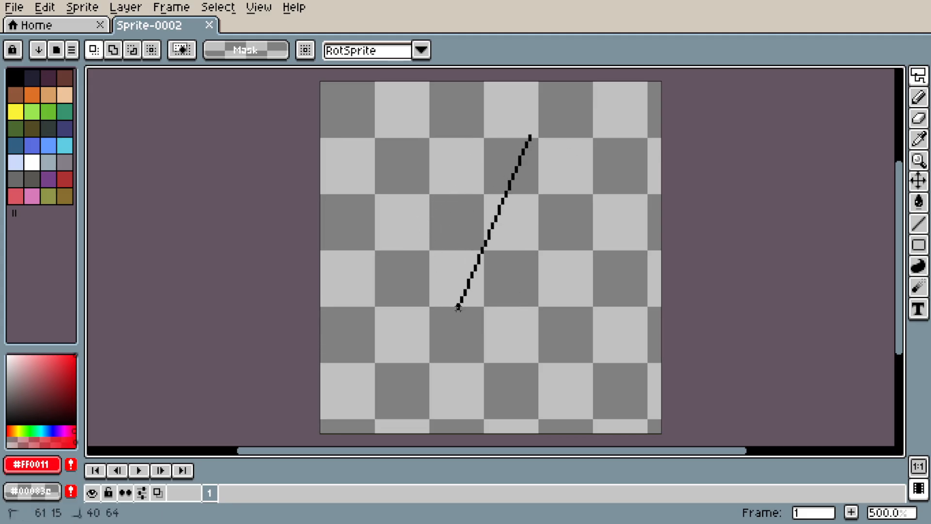
double_click(570, 273)
click(451, 184)
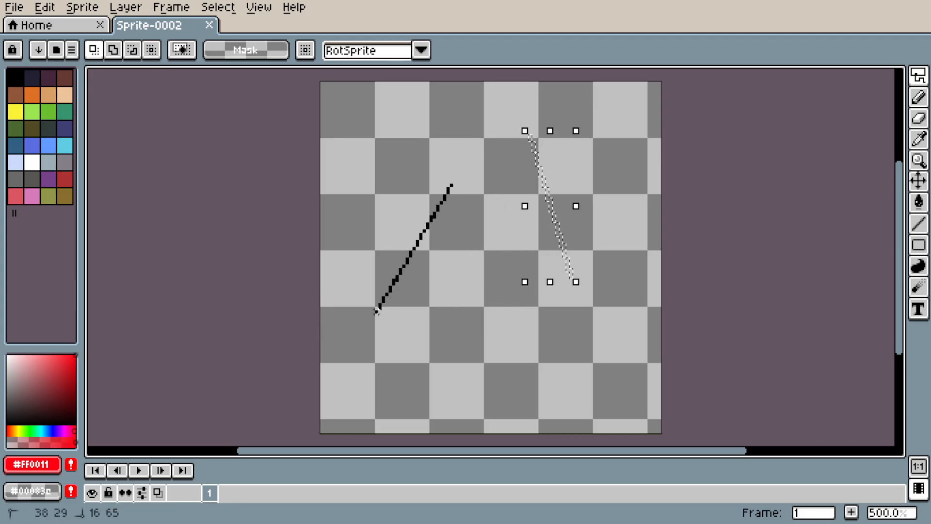
click(442, 330)
double_click(336, 269)
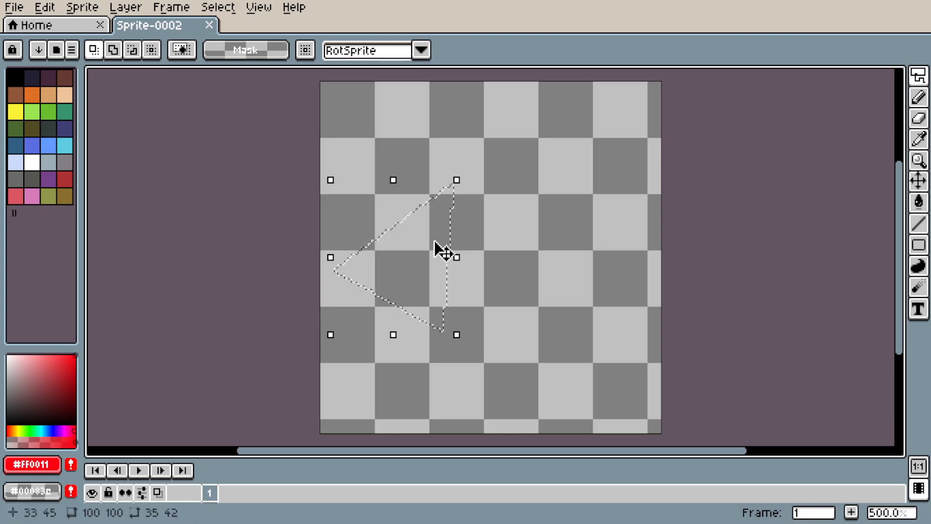
key(ctrl+d)
Switch the selection tool to the Magic Wand.
mouse_move(918, 76)
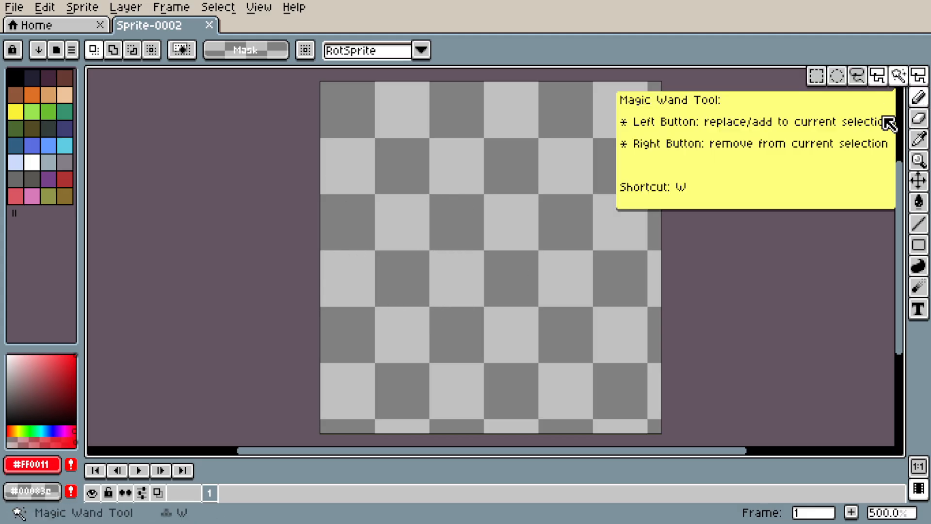
click(898, 77)
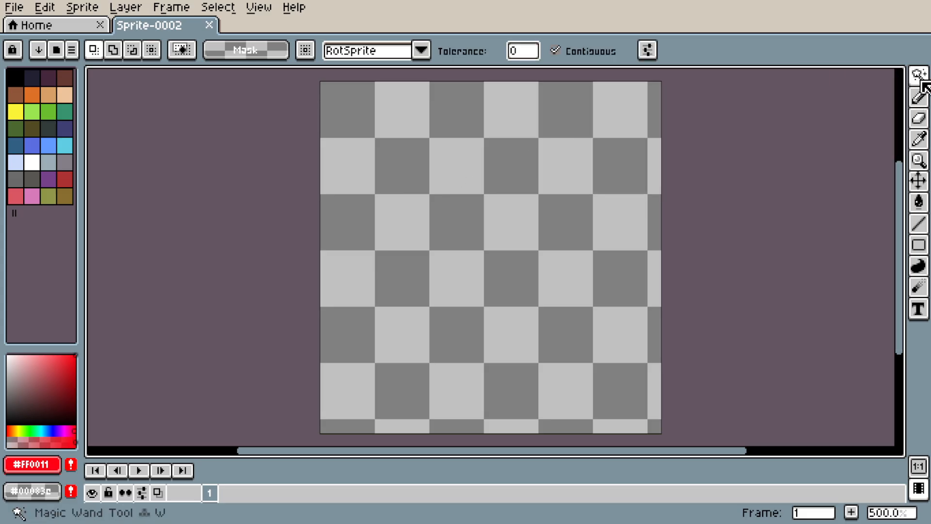
mouse_move(917, 76)
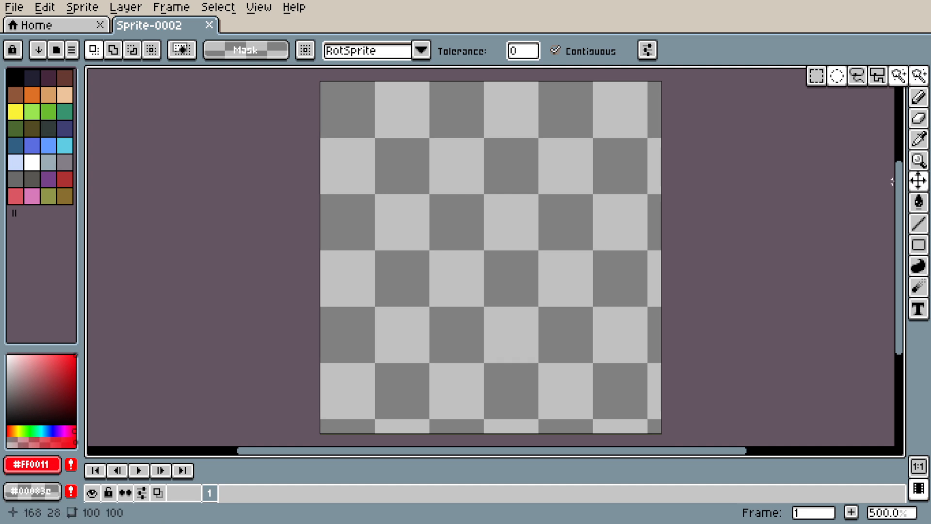
Draw a rough red freehand circle with the Pencil and undo it.
click(919, 99)
drag(421, 168, 408, 175)
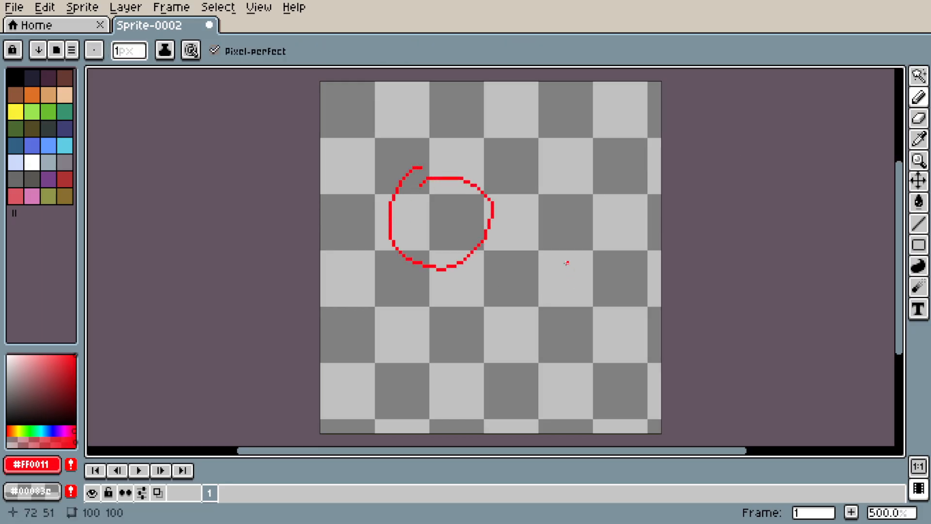
key(ctrl+z)
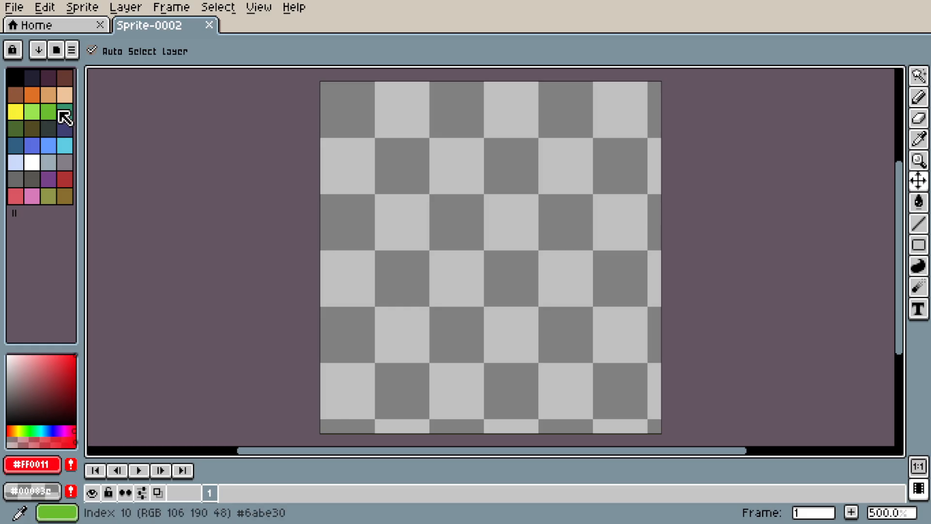
Choose black from the palette and draw a small freehand circle outline just above the canvas centre with the Pencil.
click(57, 113)
click(60, 165)
click(61, 194)
click(18, 82)
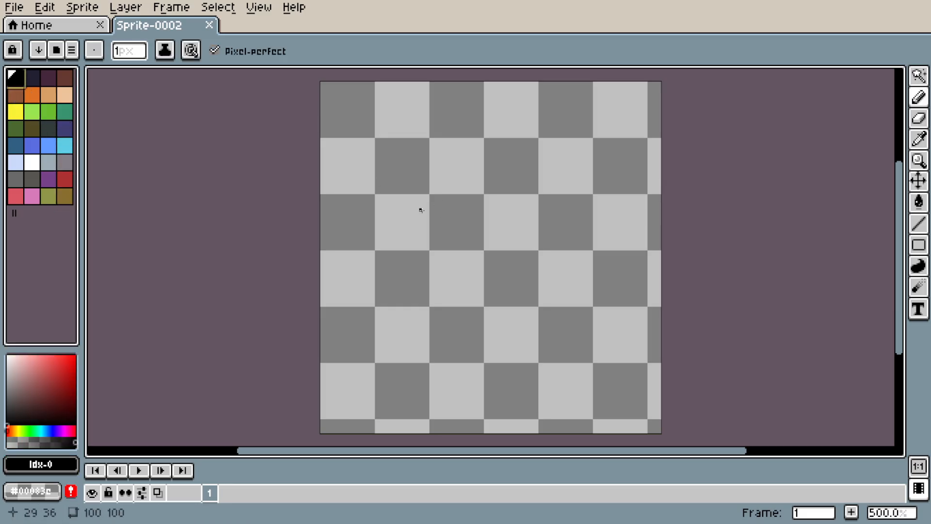
mouse_move(450, 179)
mouse_down()
mouse_move(427, 192)
mouse_move(427, 236)
mouse_up()
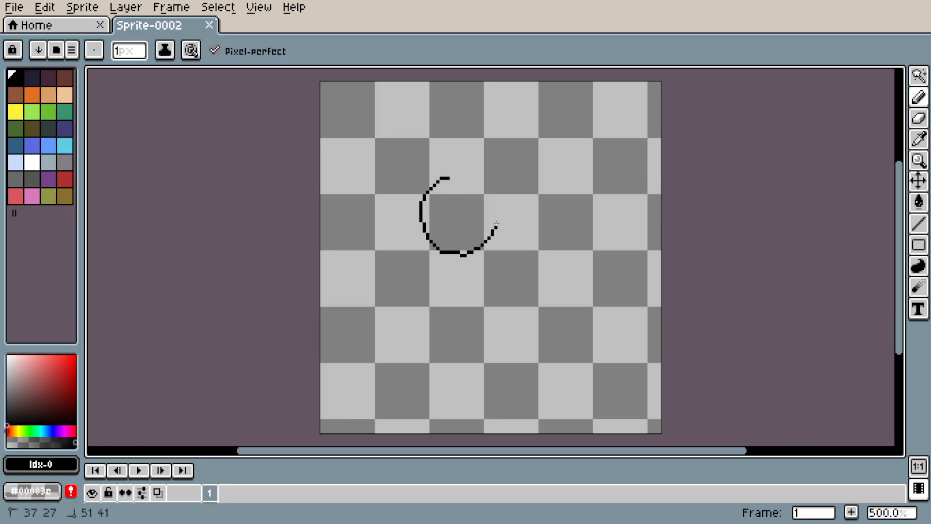
Erase parts of the black circle's outline with the Eraser and undo the erasing.
click(919, 119)
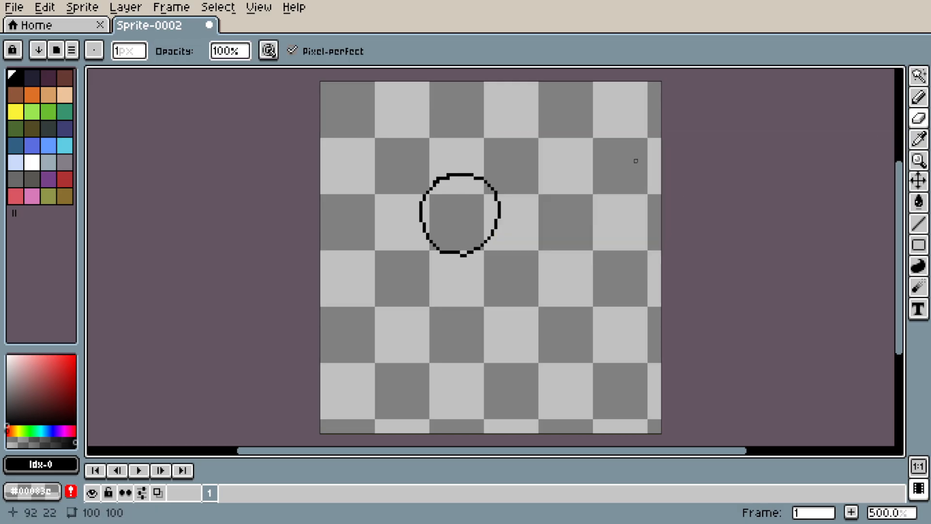
drag(499, 196, 499, 217)
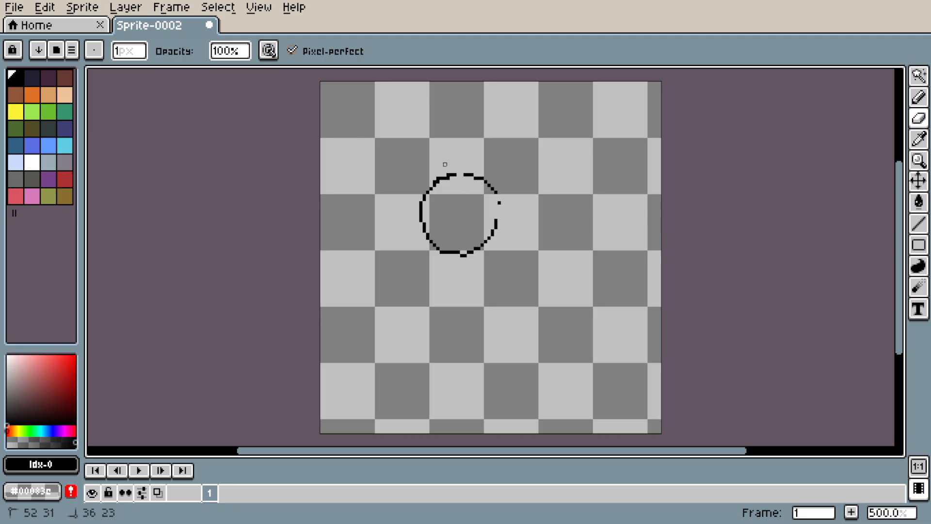
key(ctrl+z)
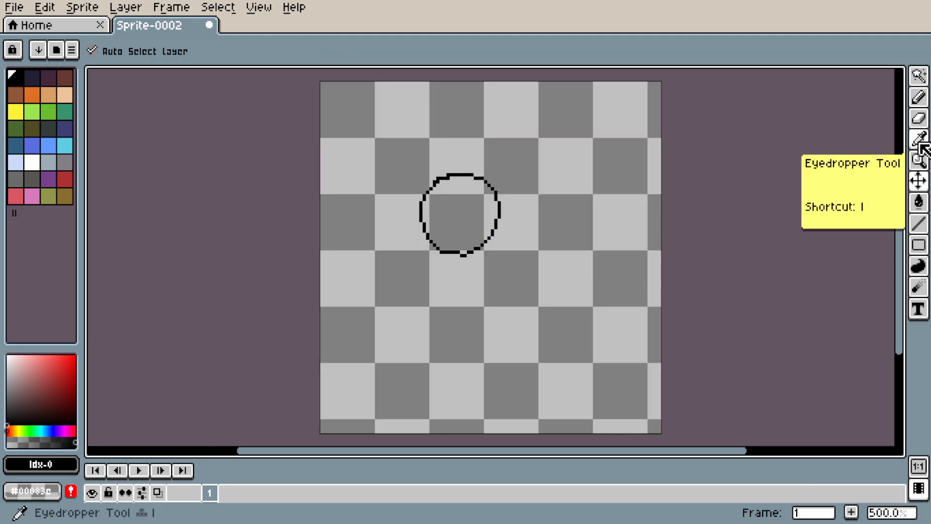
Choose dark red from the palette and scribble a small patch to the right of the circle with the Pencil.
click(918, 140)
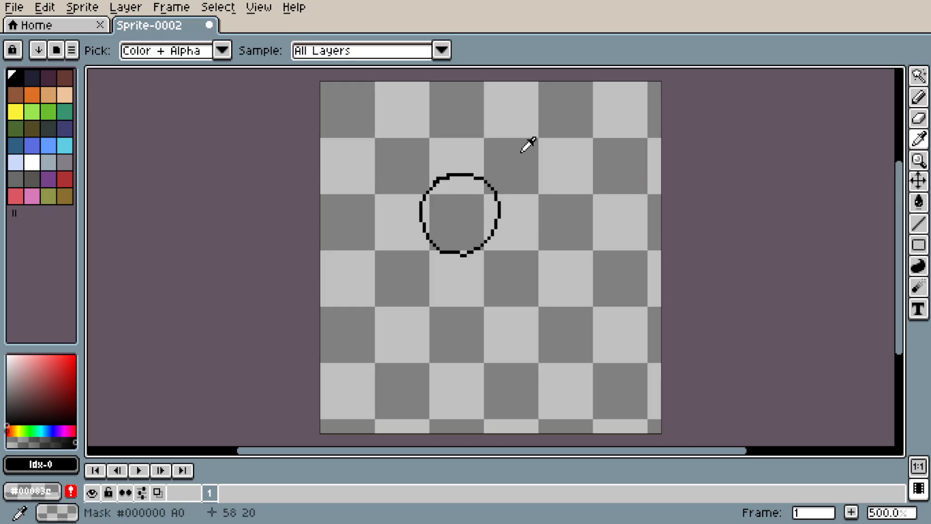
click(65, 179)
key(b)
mouse_move(573, 174)
mouse_down()
mouse_move(588, 173)
mouse_move(587, 203)
mouse_up()
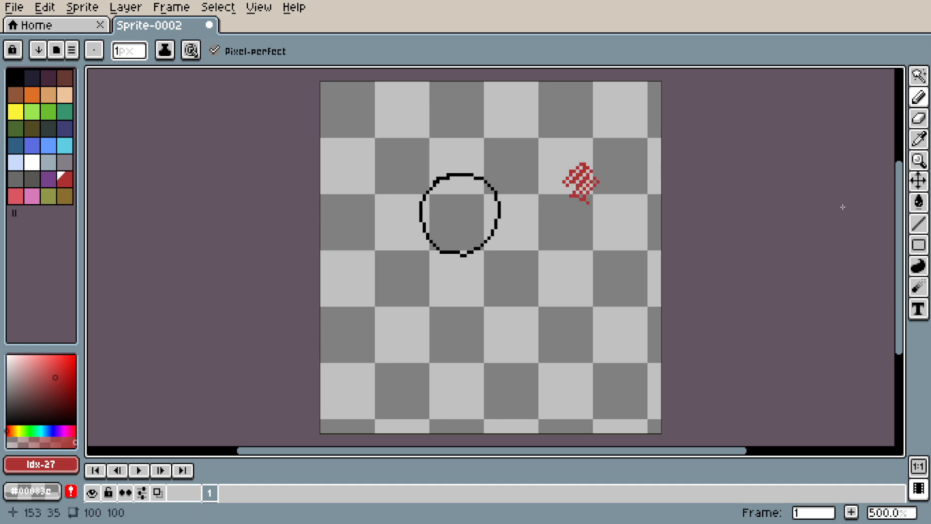
Widen the palette area and sample black from the circle's outline with the Eyedropper.
click(918, 139)
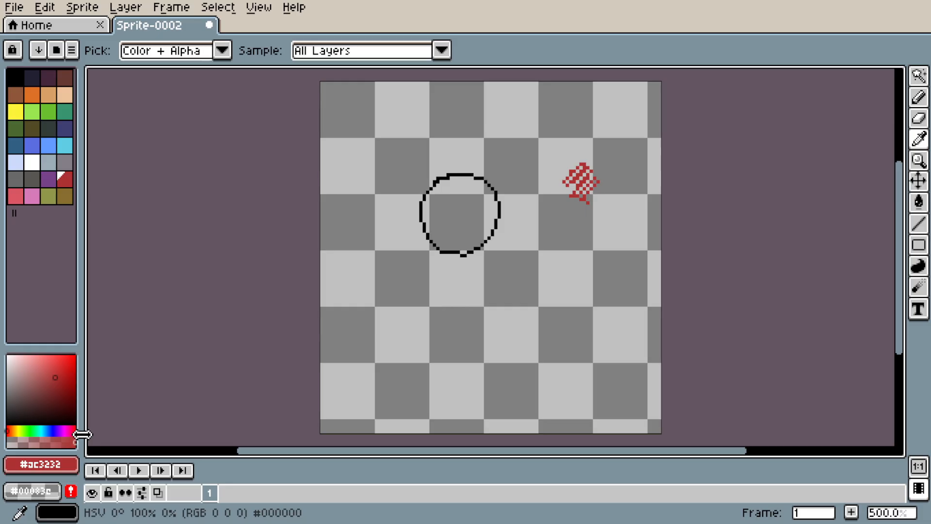
drag(83, 433, 158, 432)
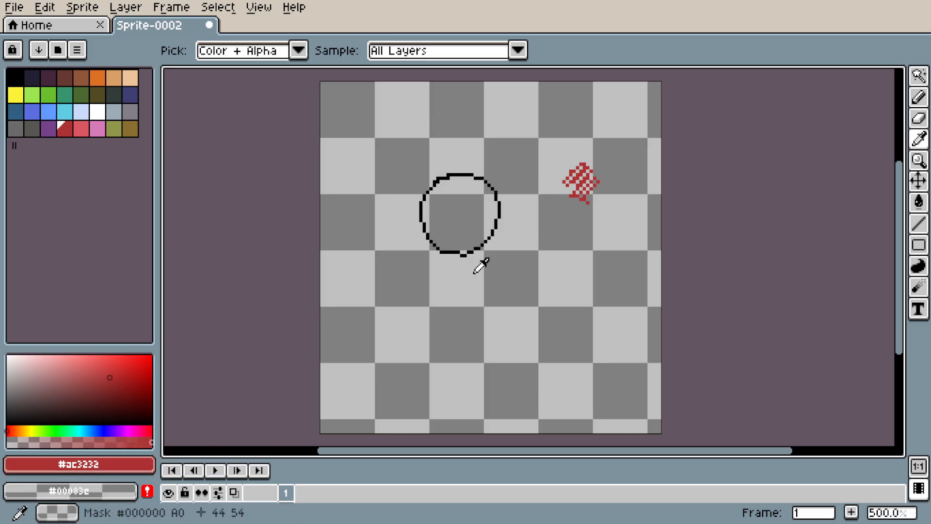
click(448, 176)
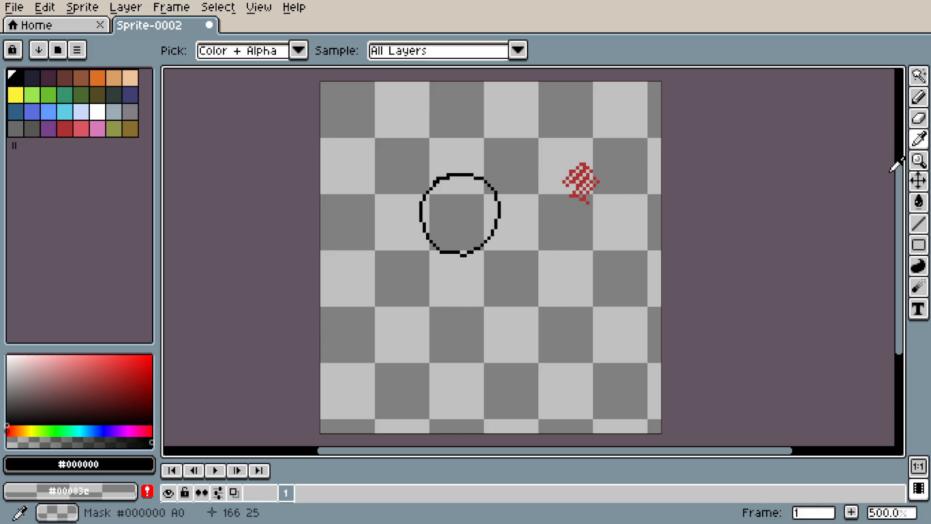
Zoom in on the black circle to 1200% with the Zoom tool and return to 500%.
click(921, 166)
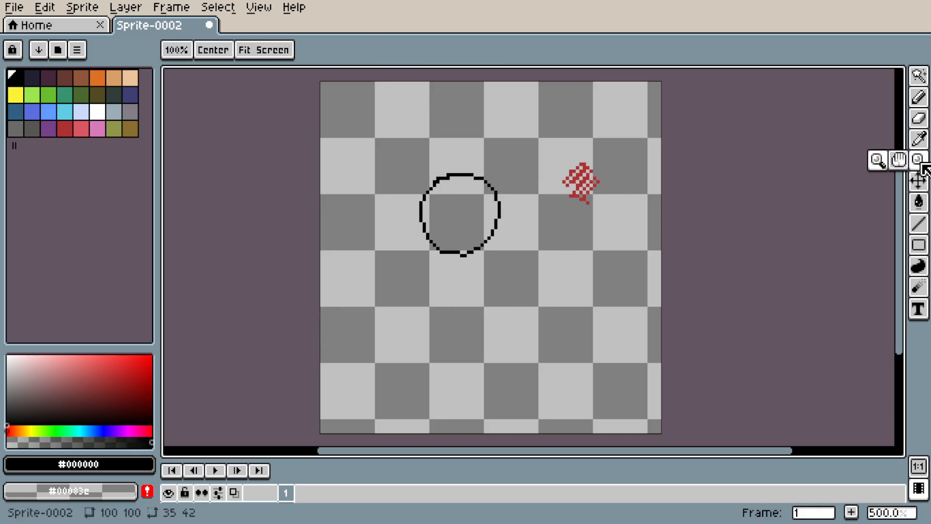
click(878, 160)
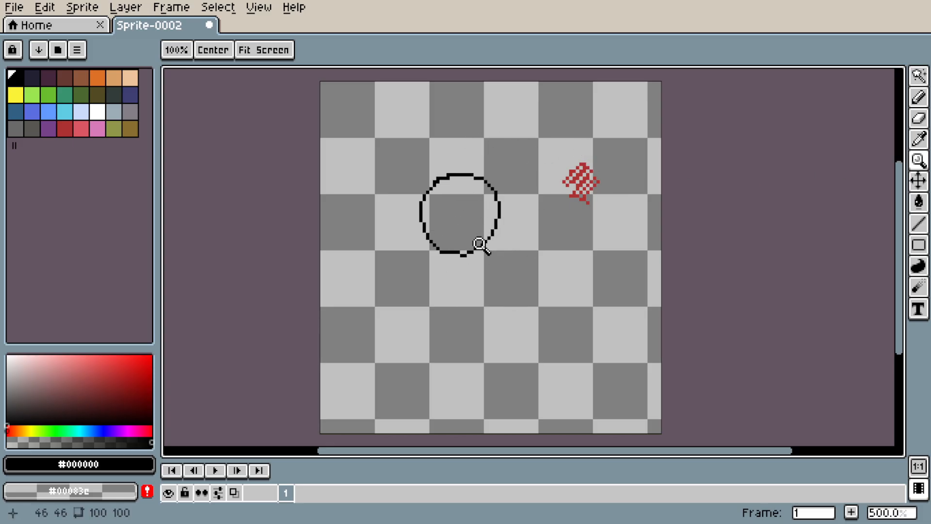
click(485, 260)
click(500, 226)
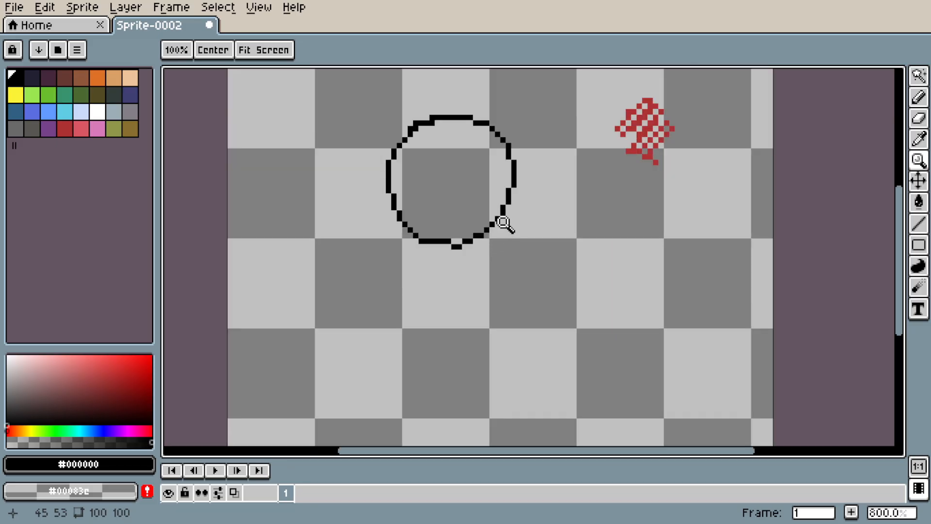
click(510, 206)
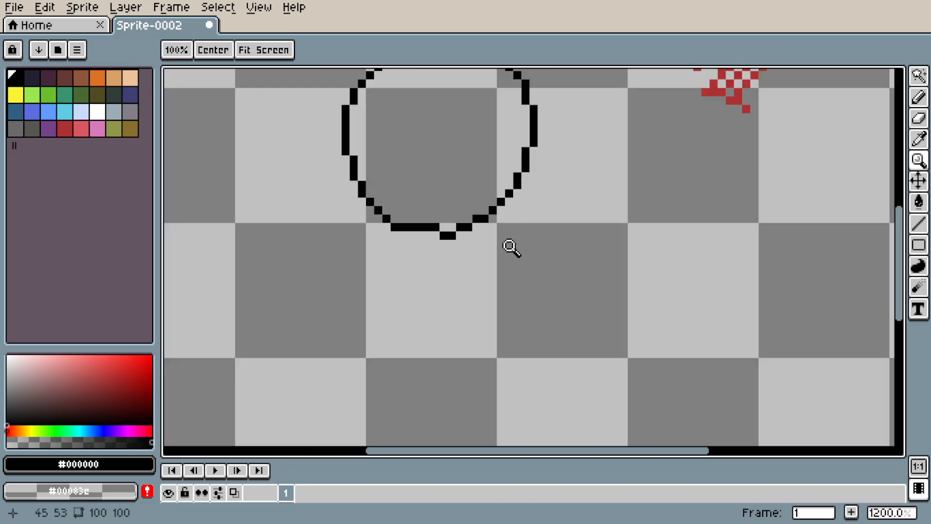
scroll(510, 247, down, 4)
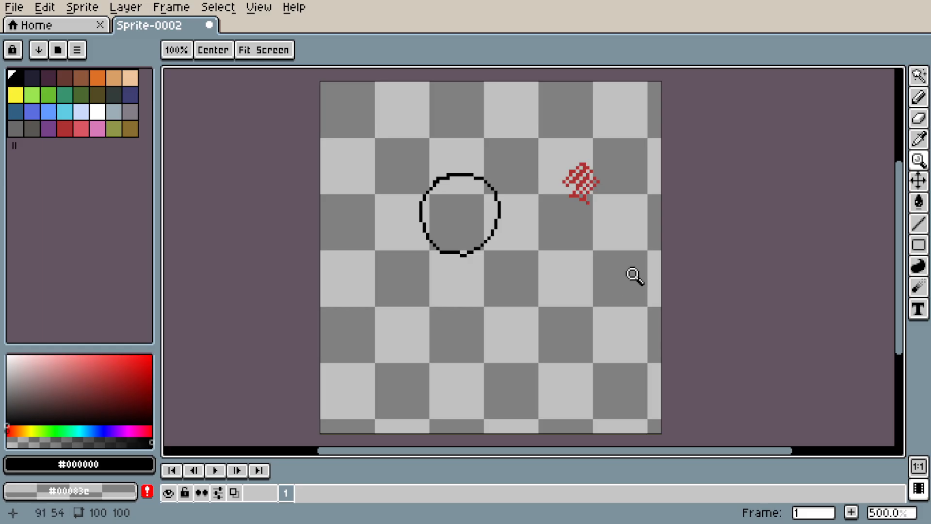
Pan the canvas around the workspace with the Hand tool.
mouse_move(916, 162)
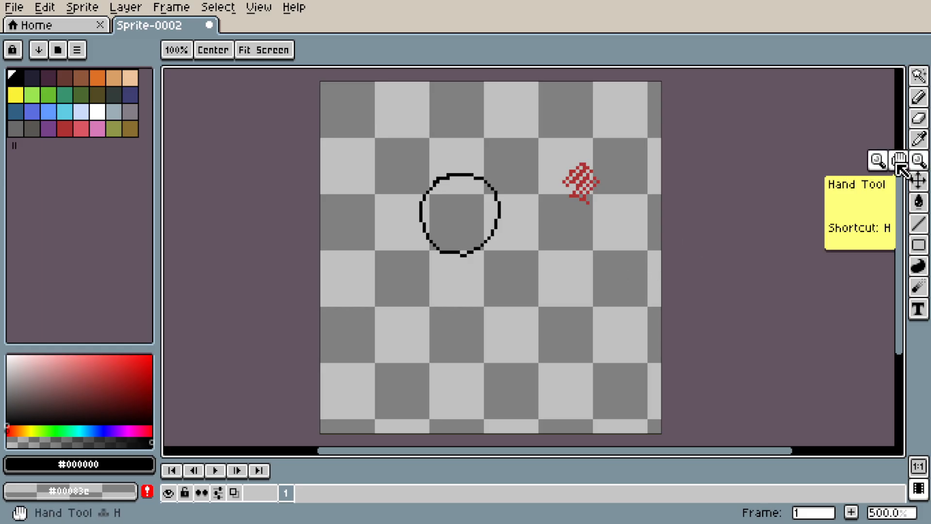
drag(899, 165, 878, 162)
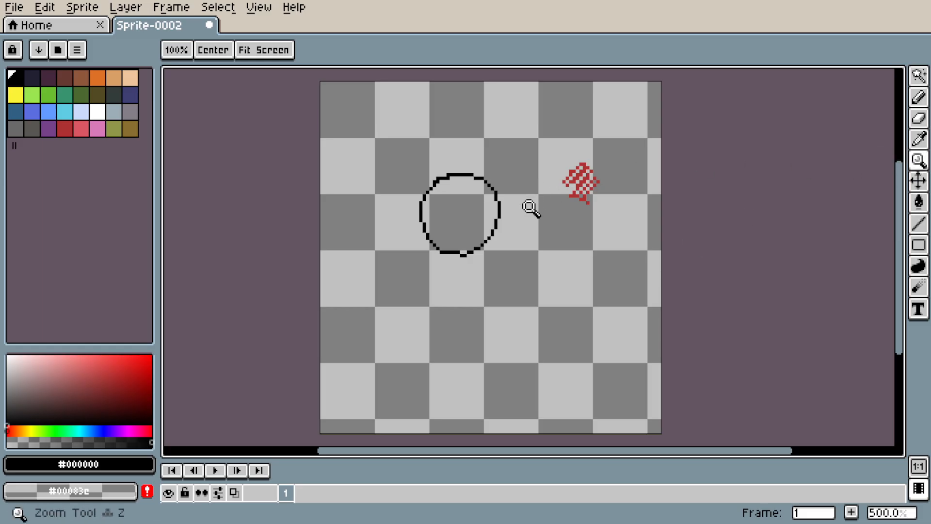
click(898, 160)
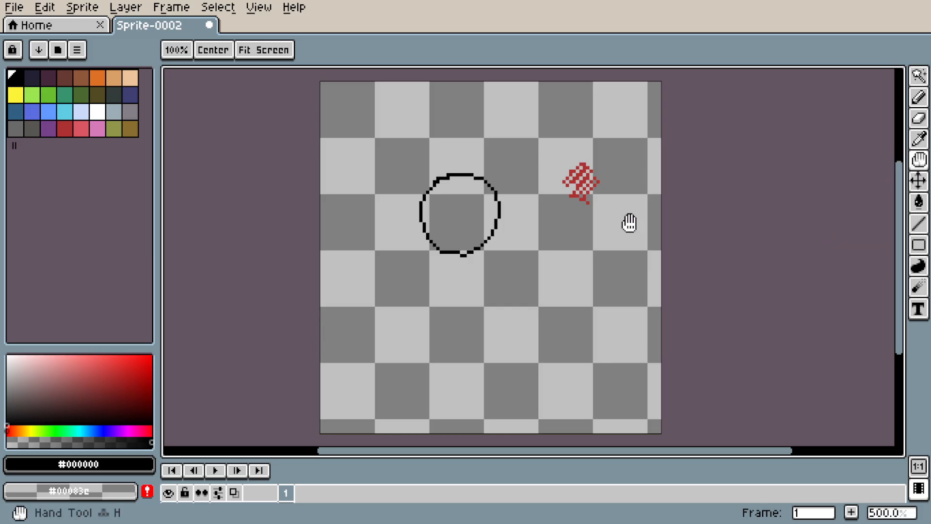
drag(498, 220, 619, 260)
drag(442, 189, 497, 217)
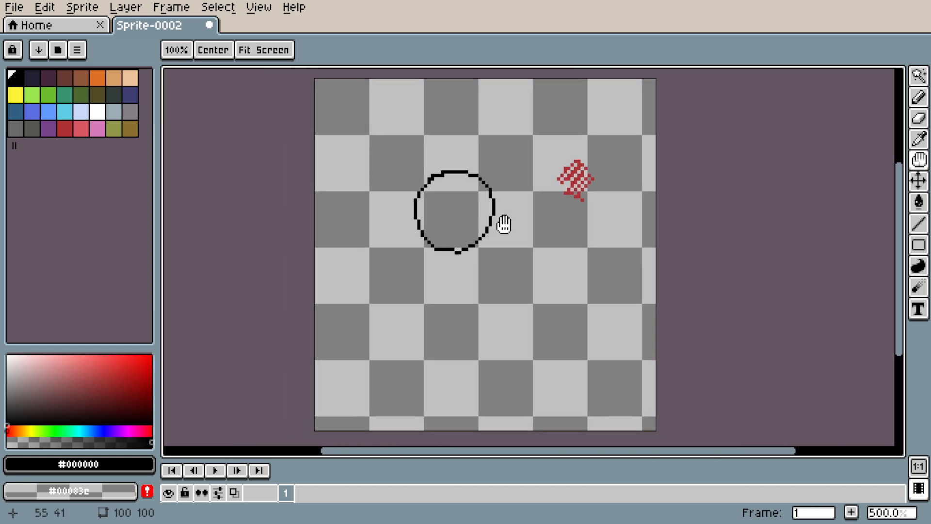
drag(518, 203, 422, 214)
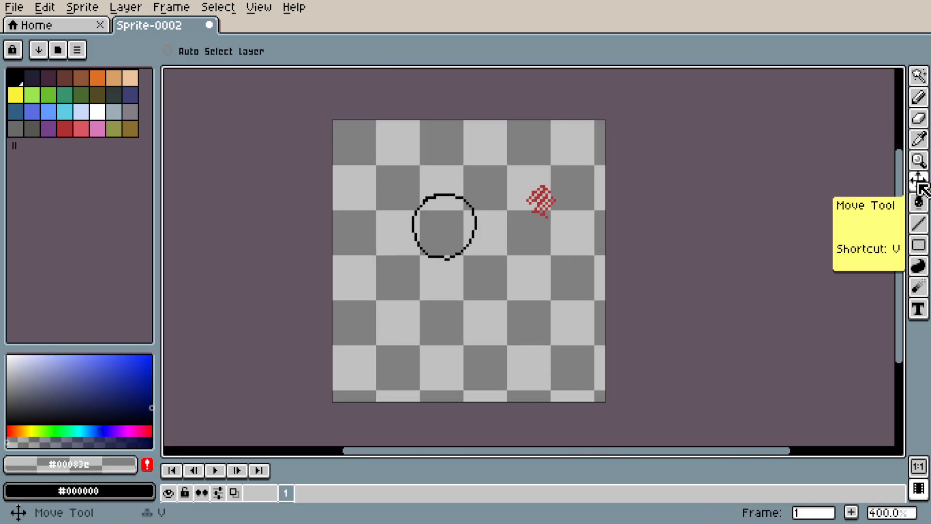
Shift the whole drawing slightly downward on the canvas with the Move tool.
mouse_move(480, 239)
mouse_down()
mouse_move(392, 315)
mouse_move(536, 277)
mouse_move(426, 237)
mouse_move(394, 280)
mouse_move(433, 328)
mouse_move(524, 298)
mouse_move(477, 250)
mouse_move(251, 247)
mouse_move(445, 227)
mouse_move(665, 331)
mouse_move(269, 251)
mouse_move(588, 210)
mouse_move(748, 202)
mouse_move(474, 247)
mouse_move(480, 256)
mouse_up()
scroll(819, 323, up, 1)
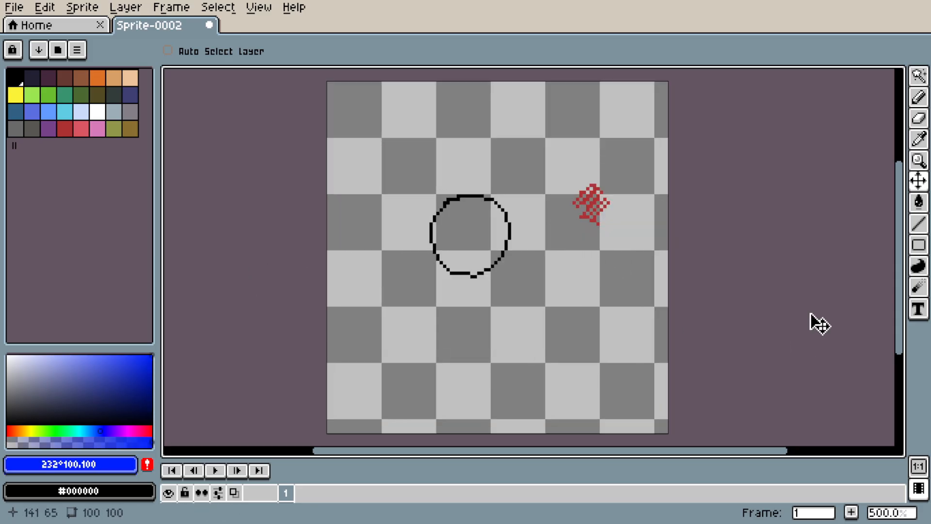
Fill the inside of the black circle with blue (HSV 232°, 100, 100) using the Paint Bucket and undo the fill.
click(919, 202)
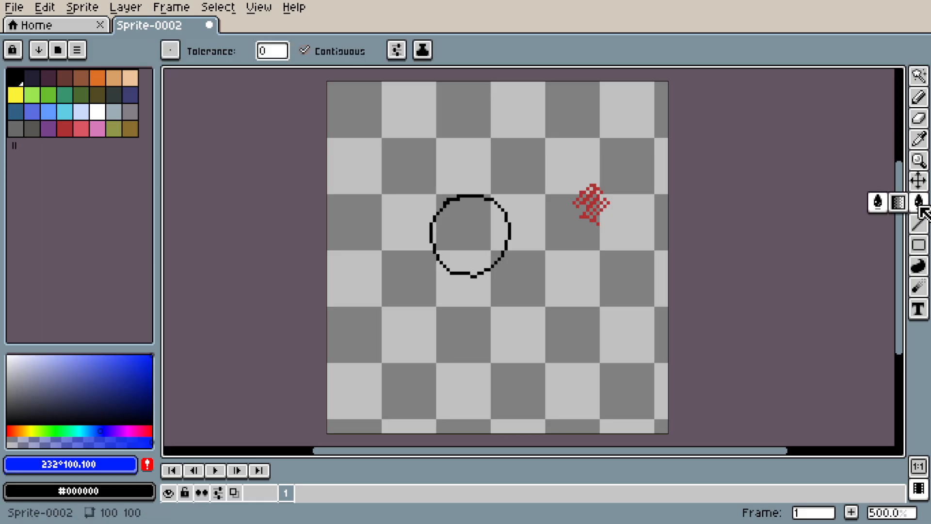
click(880, 206)
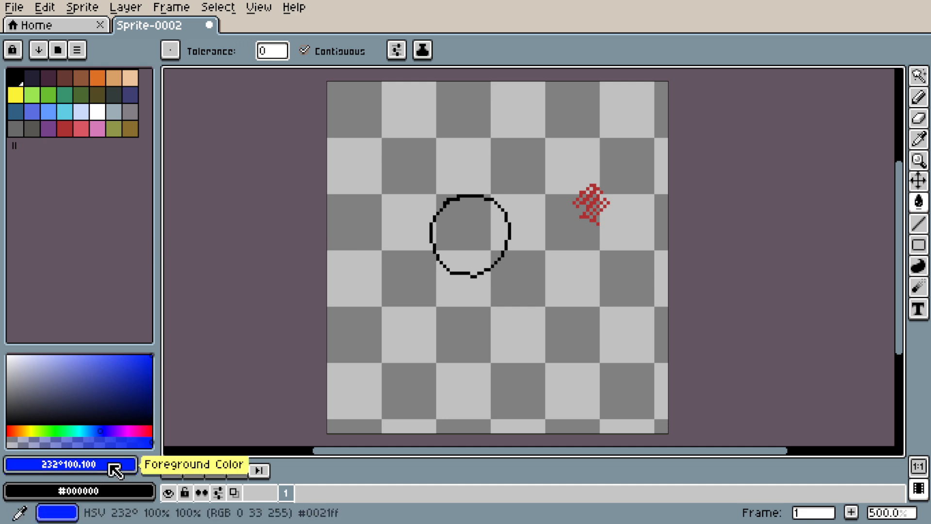
click(468, 221)
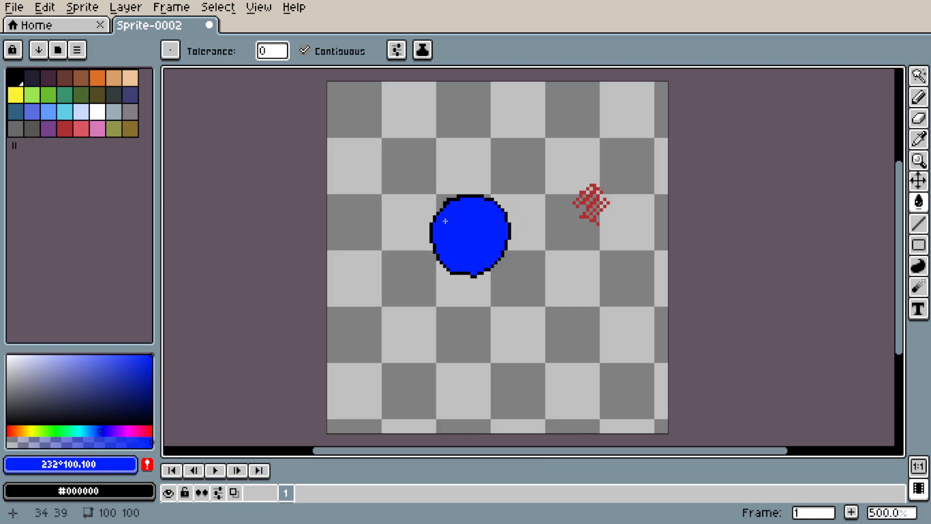
key(z)
mouse_move(487, 236)
mouse_down()
mouse_move(518, 216)
mouse_move(498, 228)
mouse_up()
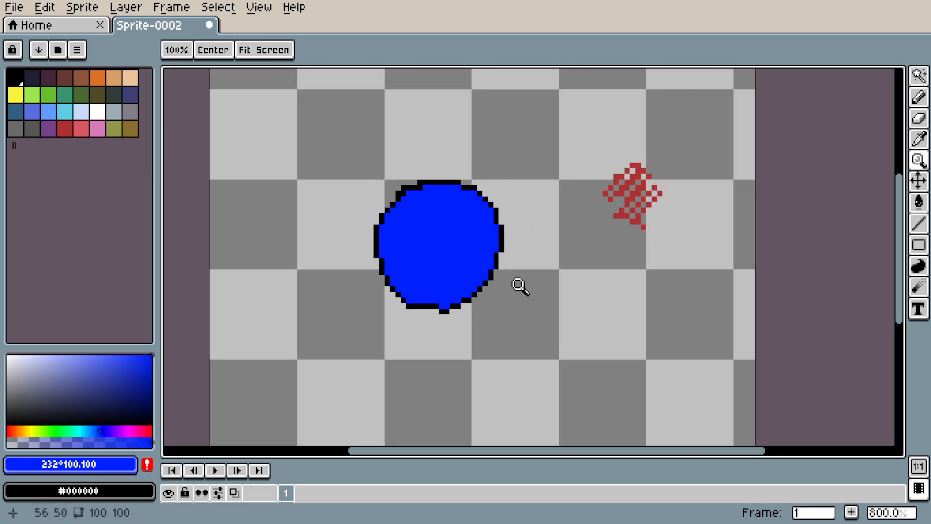
key(ctrl+z)
Draw an open black loop to the left of the circle with the Pencil, undoing the extra strokes that close its gap.
key(e)
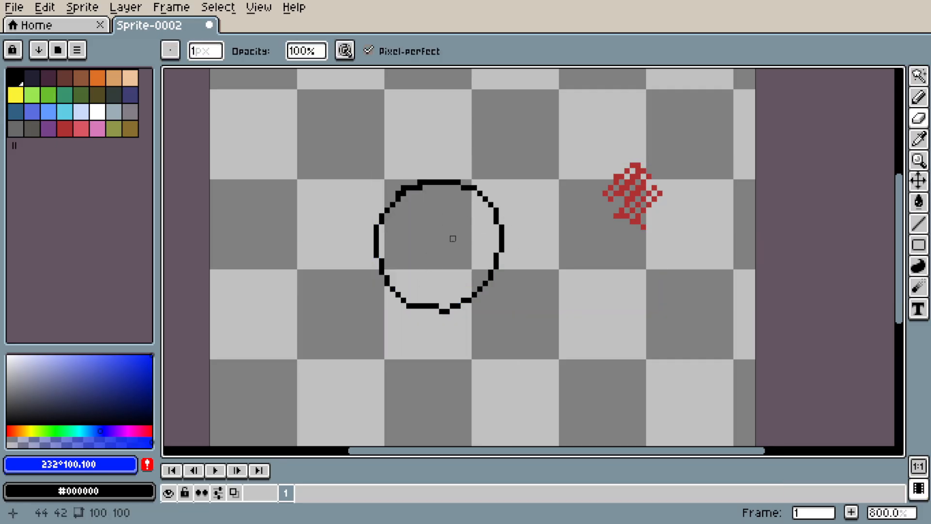
click(15, 79)
key(b)
mouse_move(312, 114)
mouse_down()
mouse_move(261, 173)
mouse_move(261, 225)
mouse_move(354, 210)
mouse_up()
drag(440, 154, 419, 171)
drag(284, 133, 306, 158)
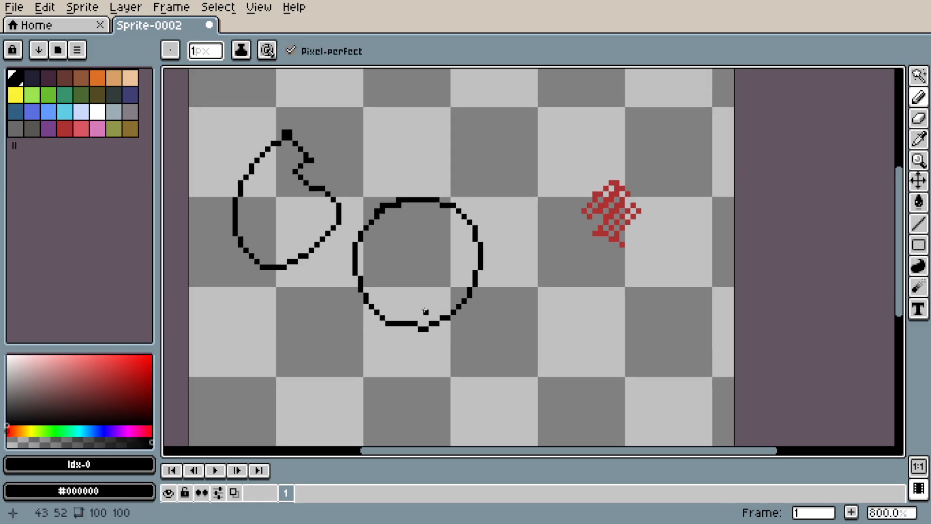
key(ctrl+z)
key(ctrl+z)
key(ctrl+z)
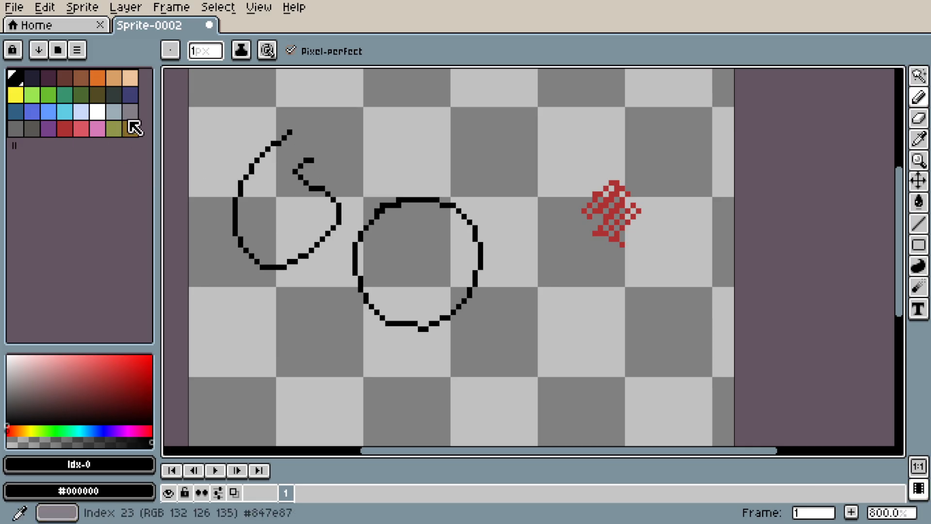
Fill from inside the open loop with dark red using the Paint Bucket and undo the fill.
key(g)
click(65, 129)
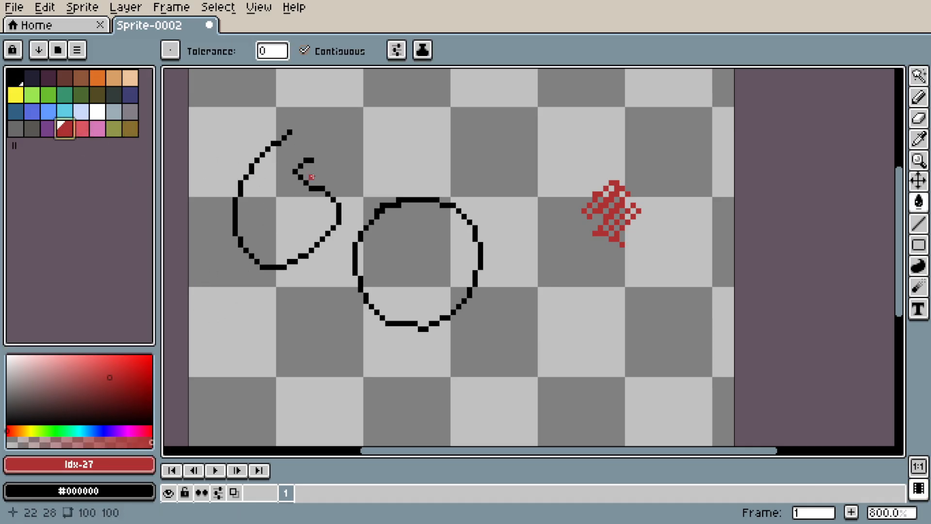
click(292, 207)
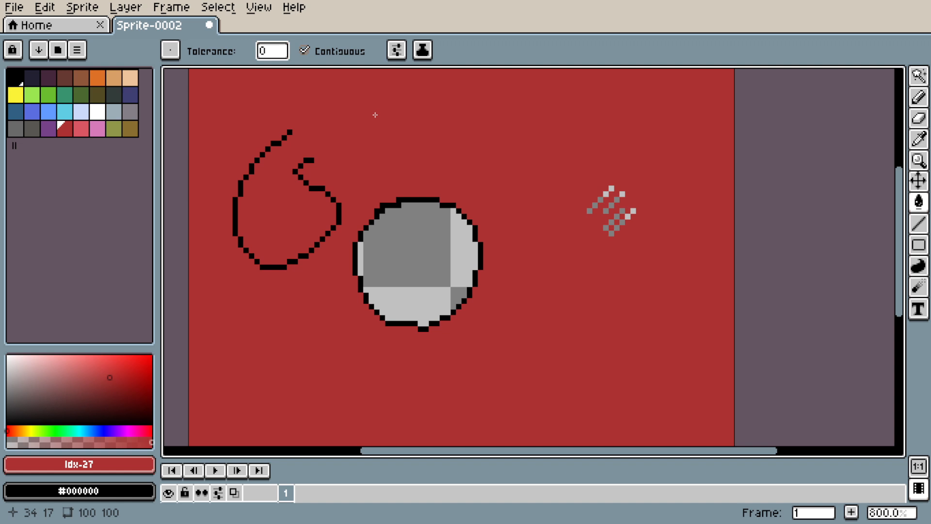
key(ctrl+z)
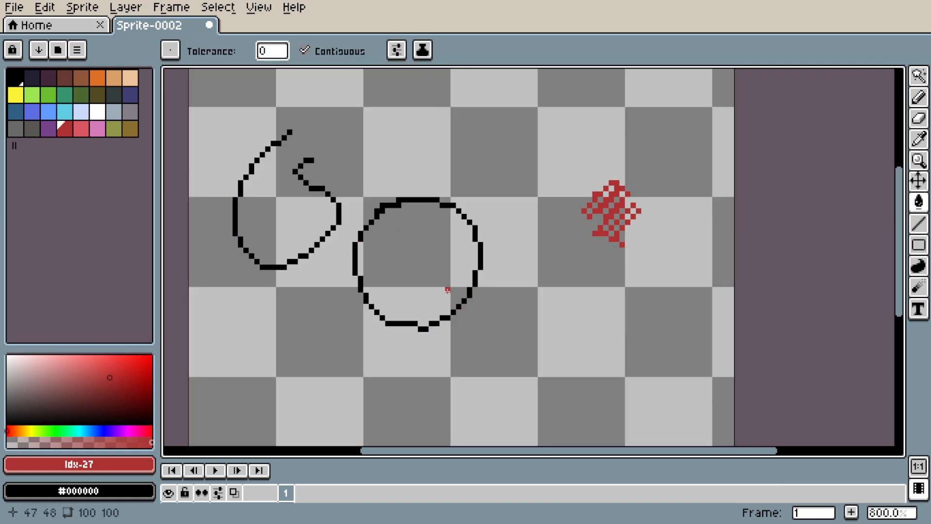
Fill the circle with dark red, and undo that fill together with the open loop and the drawing's move.
click(425, 284)
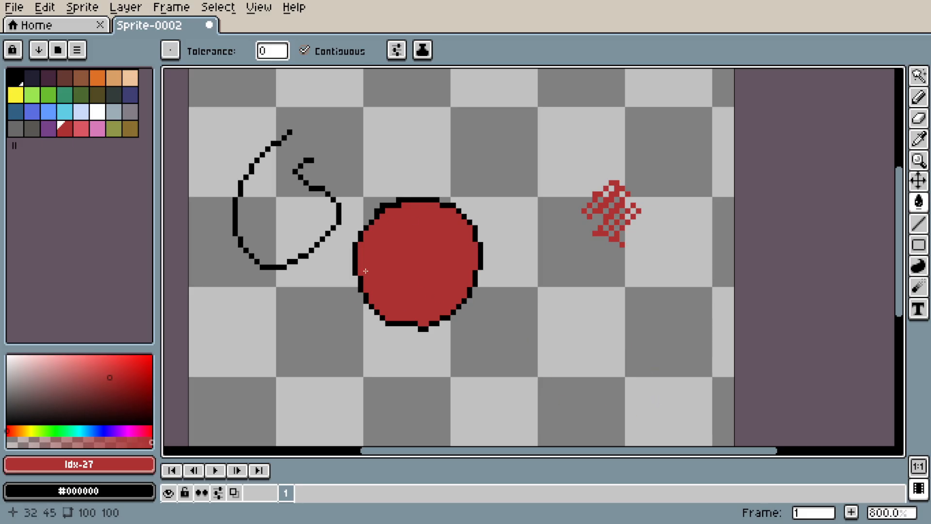
key(z)
scroll(465, 276, down, 3)
scroll(475, 273, up, 1)
key(ctrl+z)
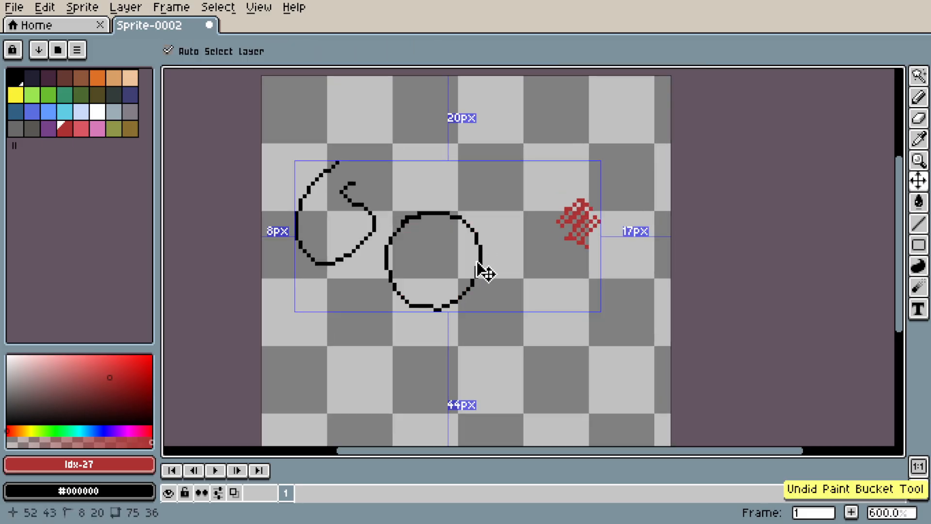
key(ctrl+z)
key(ctrl+z)
Swap the foreground and background colours, apply a vertical black-to-dark-red gradient with the Gradient tool, and undo it.
click(925, 210)
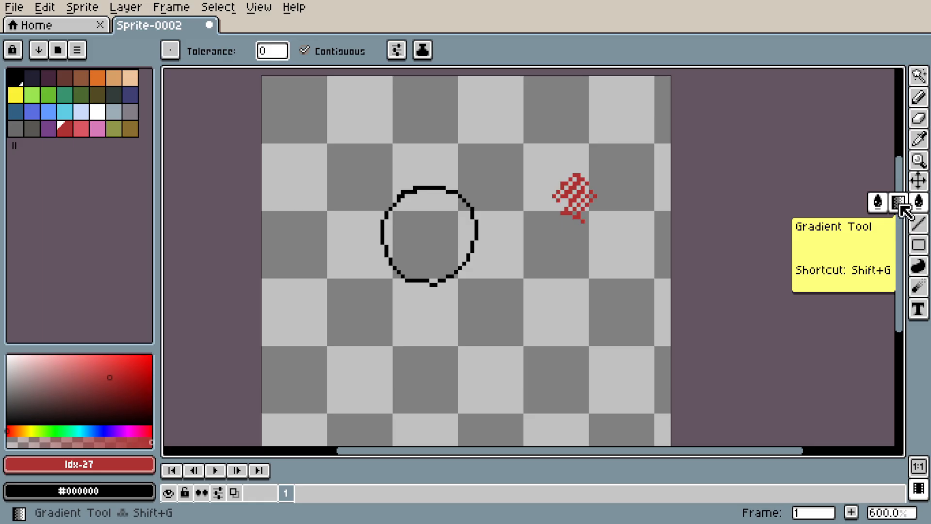
click(903, 210)
drag(564, 187, 546, 210)
key(x)
drag(519, 137, 518, 384)
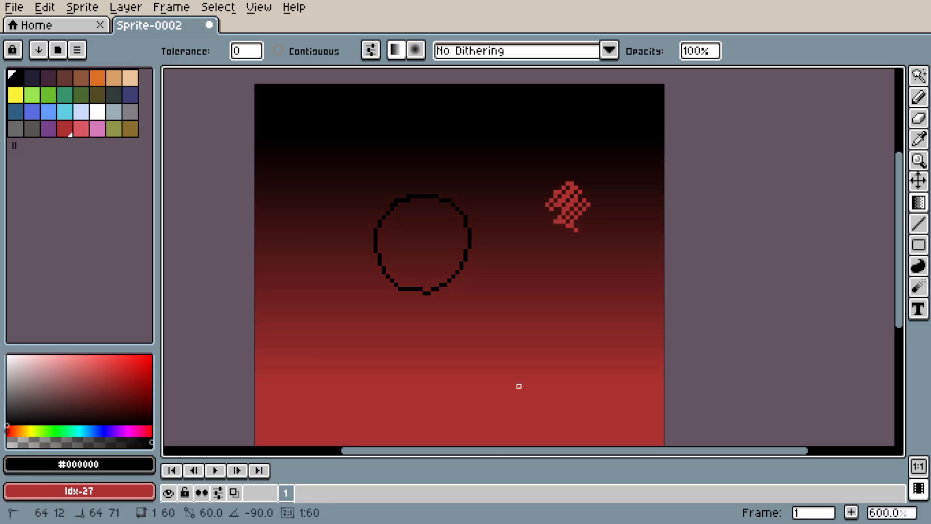
key(z)
scroll(536, 328, down, 1)
drag(535, 329, 530, 280)
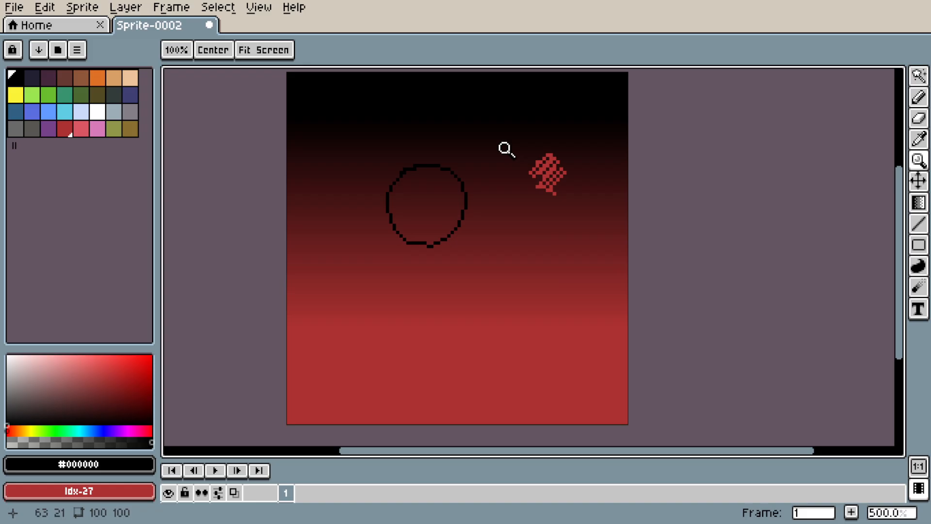
key(ctrl+z)
click(918, 202)
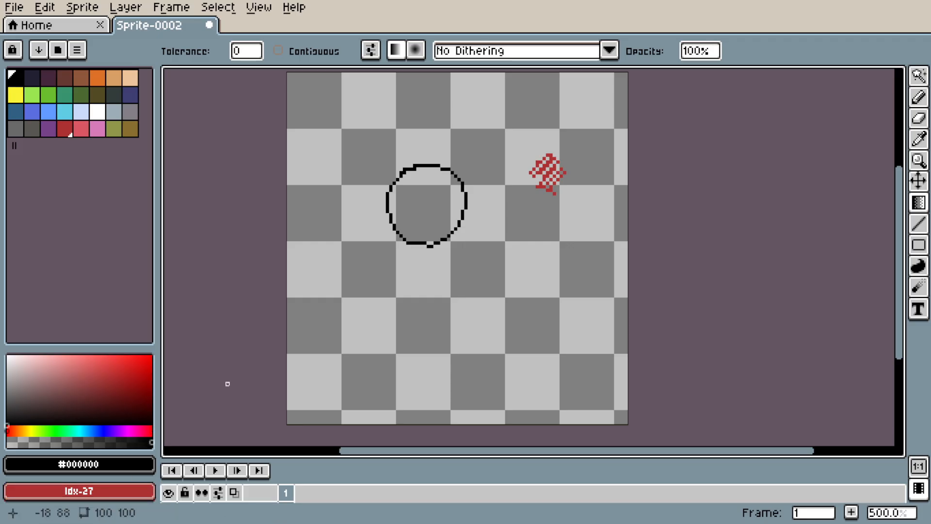
Draw four freehand curves below the circle with the Pencil, two in the dark red background colour and two in the black foreground colour.
key(b)
drag(329, 234, 336, 244)
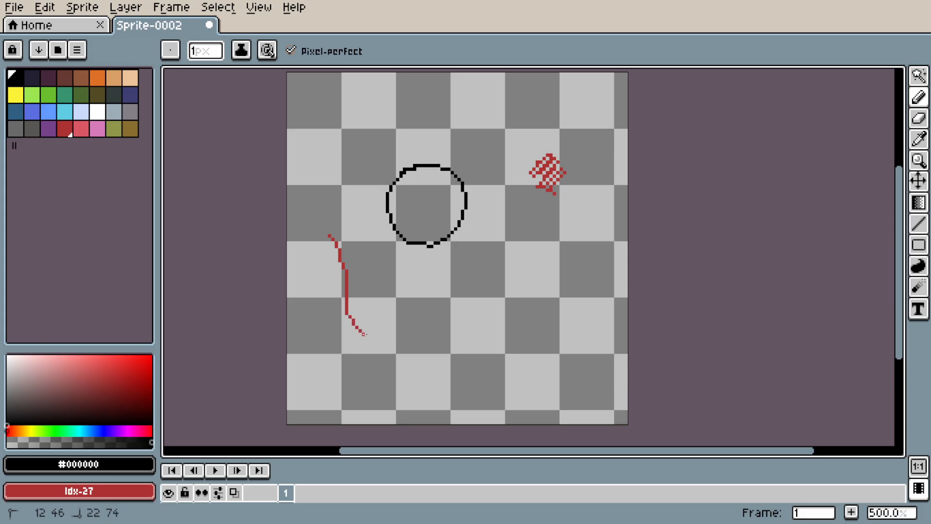
drag(407, 307, 405, 309)
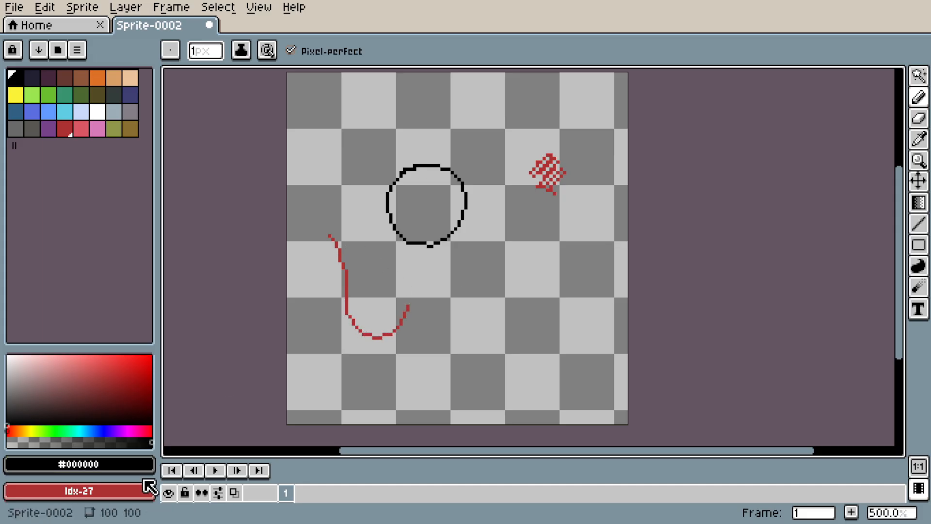
click(454, 265)
drag(475, 333, 513, 354)
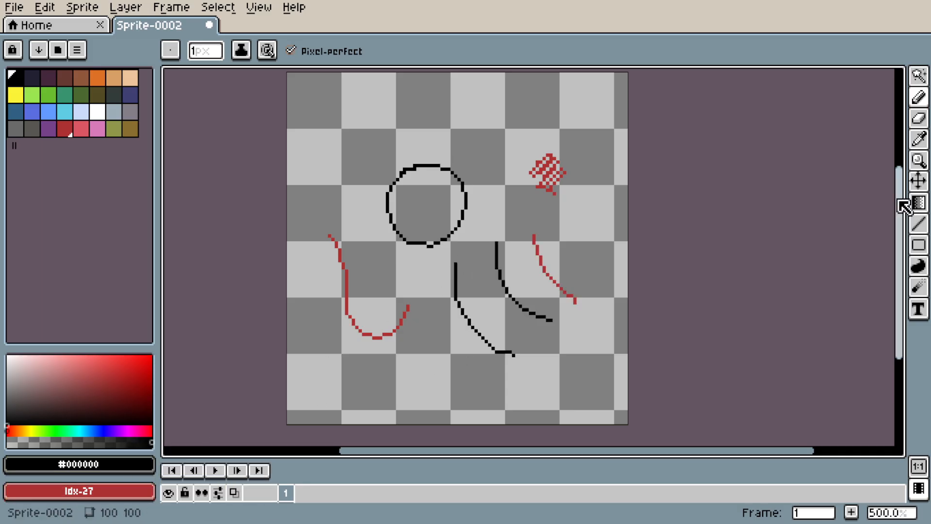
Apply a black-to-dark-red gradient from the canvas's top edge to its bottom edge with the Gradient tool, and undo it.
click(918, 204)
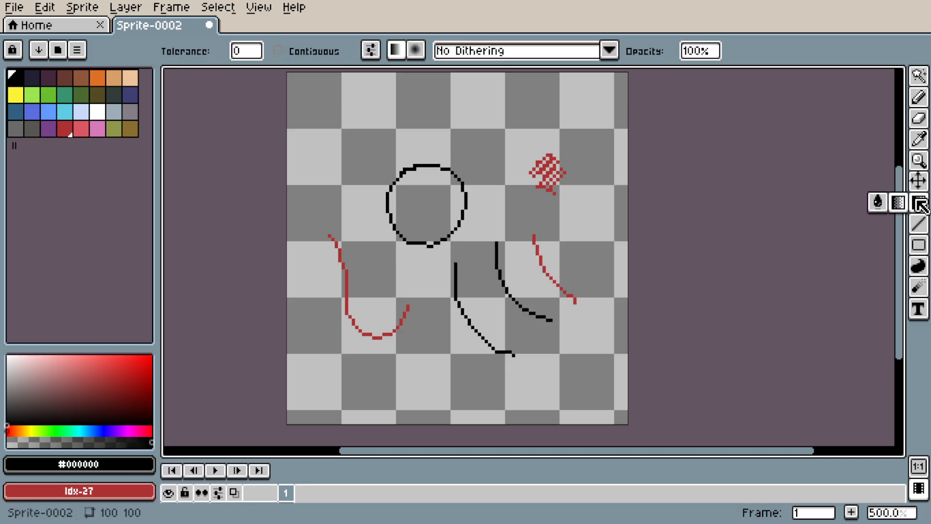
key(space)
drag(561, 246, 542, 261)
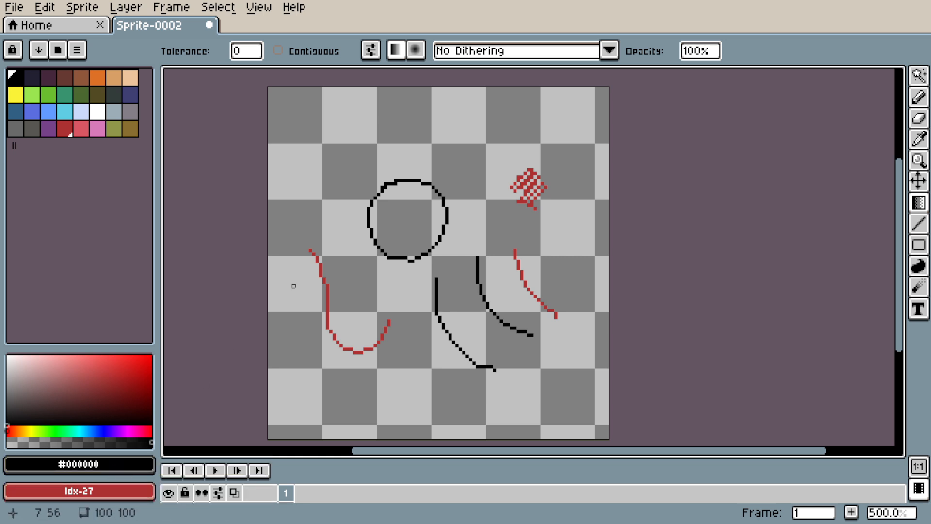
mouse_move(457, 92)
mouse_down()
mouse_move(460, 191)
mouse_move(440, 275)
mouse_move(440, 398)
mouse_up()
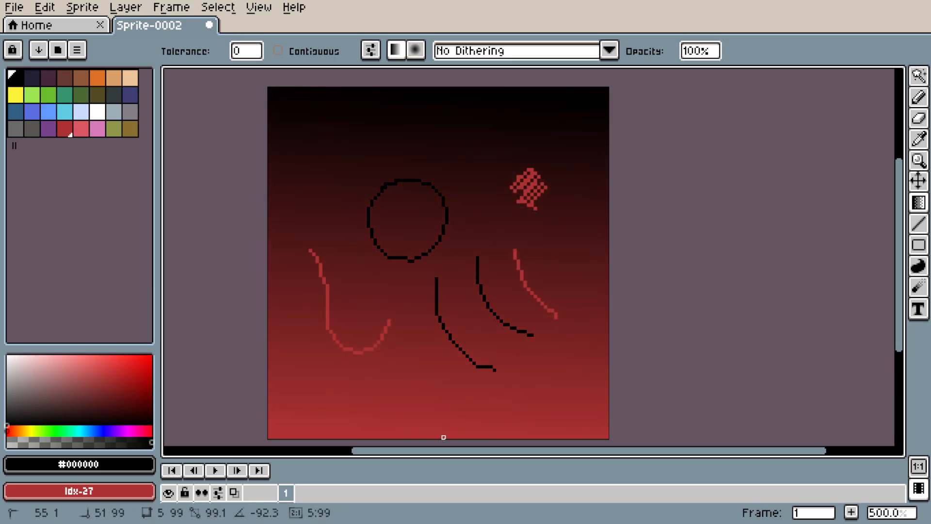
drag(443, 437, 443, 437)
drag(499, 356, 499, 303)
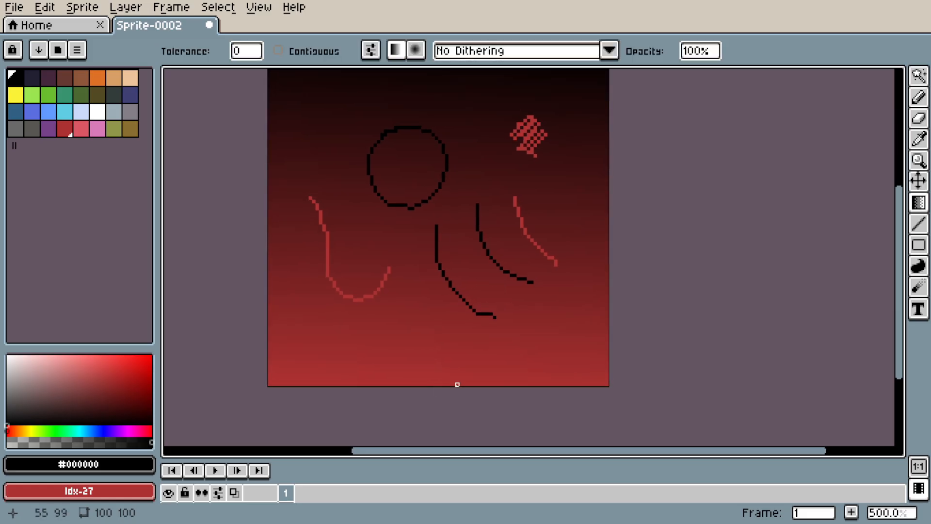
drag(493, 257, 493, 299)
key(ctrl+z)
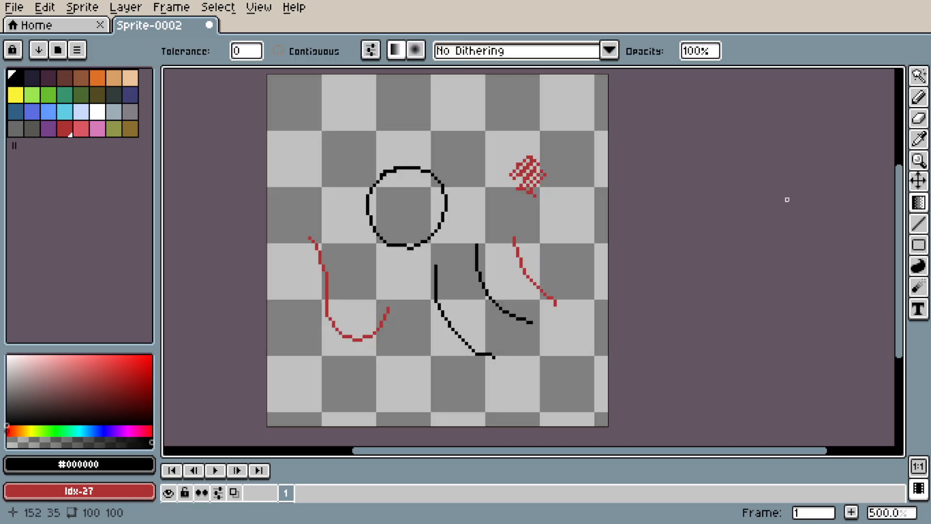
Draw a nearly horizontal black line near the canvas's top edge and a diagonal one beside the circle with the Line tool.
click(921, 232)
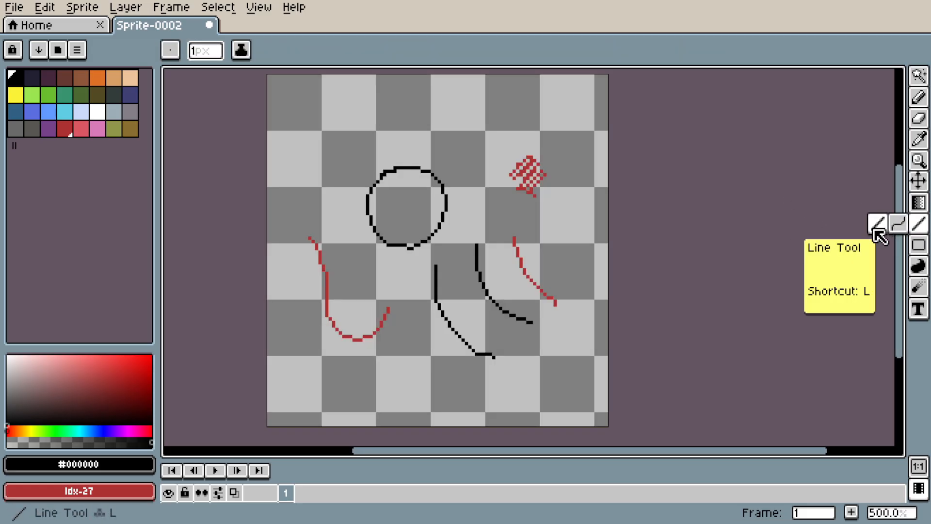
drag(301, 114, 488, 111)
drag(288, 150, 331, 239)
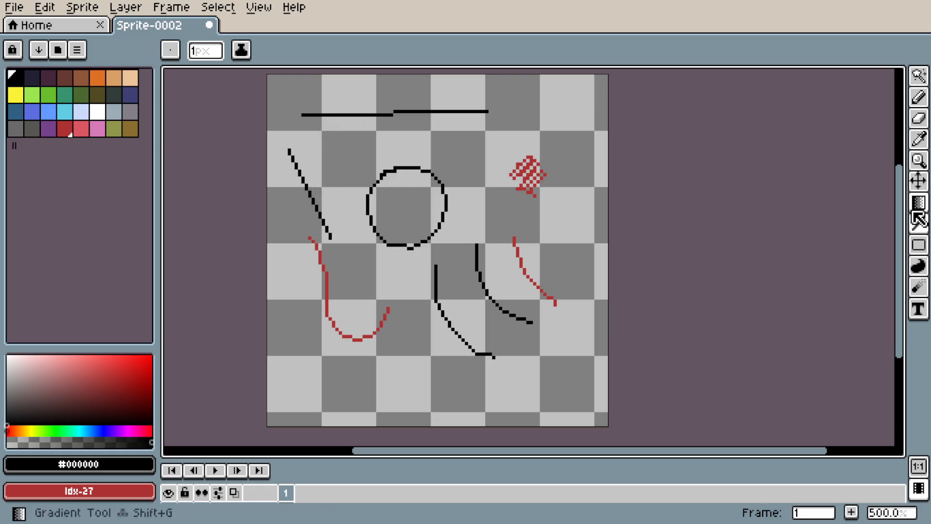
Draw a black arc with the Curve tool from near the canvas's upper-right corner to the circle's upper-right side, bending it upward.
mouse_move(917, 224)
click(899, 226)
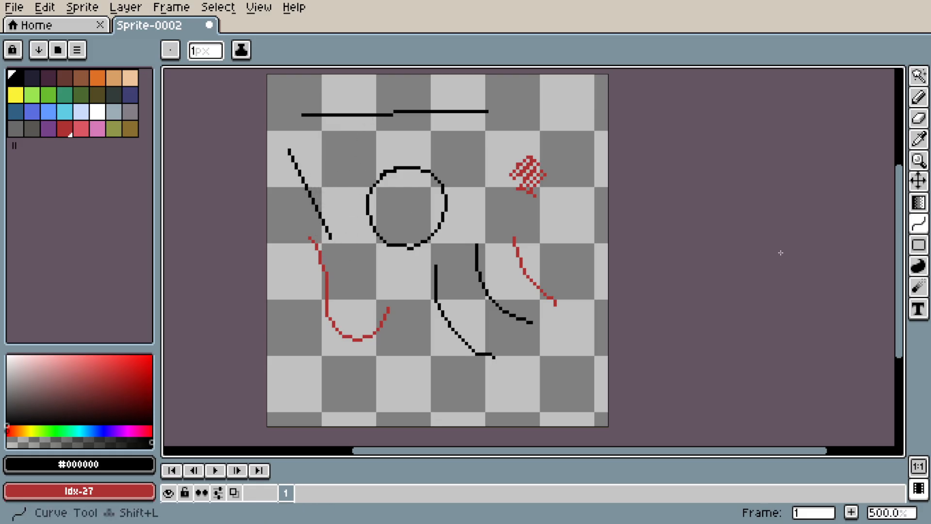
drag(579, 97, 439, 171)
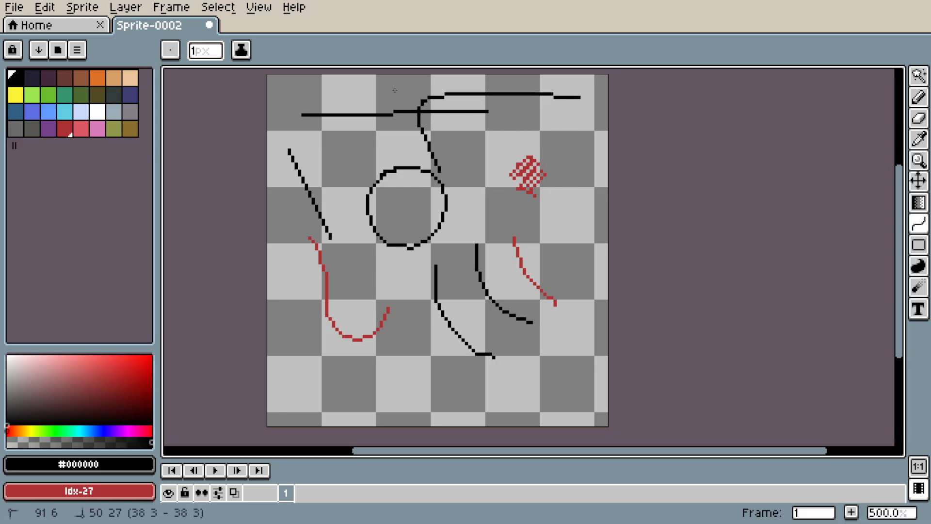
click(468, 91)
click(467, 92)
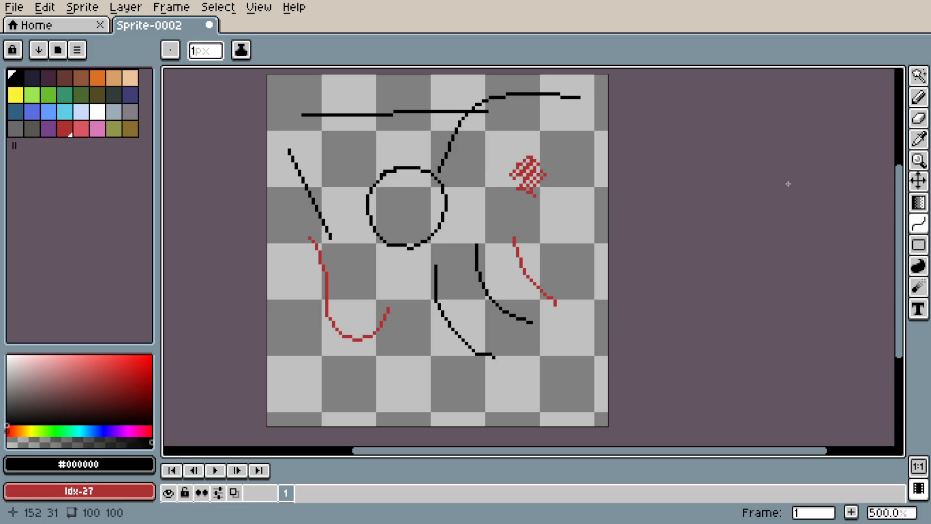
Draw a rectangle outline around the lower part of the dark red U-shaped curve and a filled black rectangle below the red scribble.
mouse_move(924, 252)
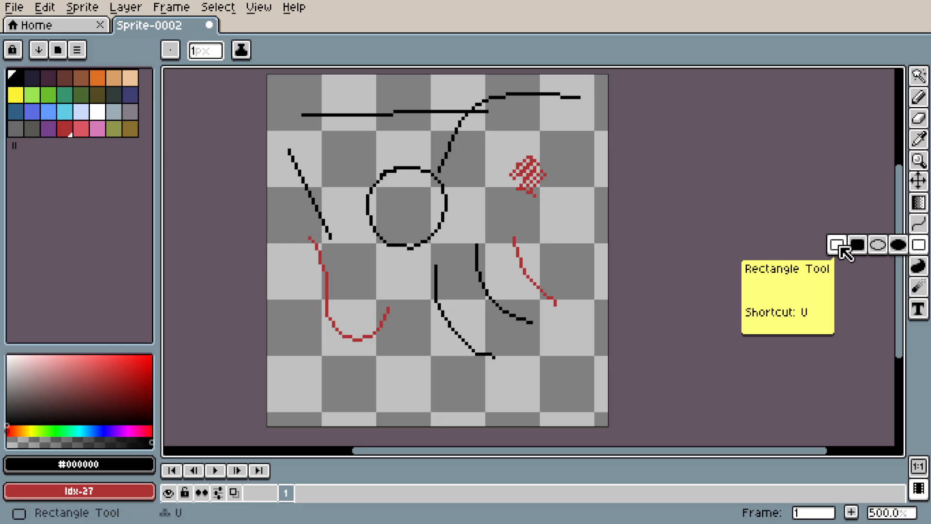
click(844, 249)
drag(302, 276, 422, 371)
mouse_move(918, 246)
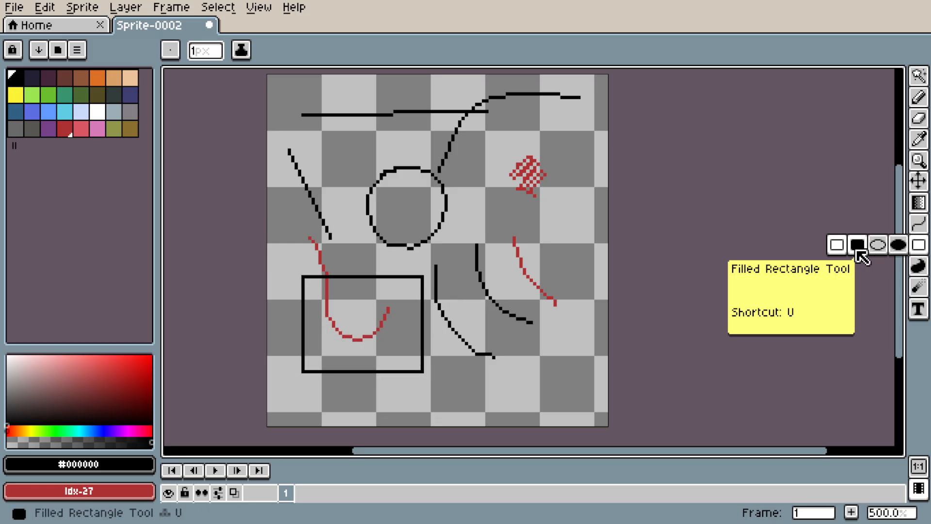
click(861, 248)
drag(452, 217, 588, 324)
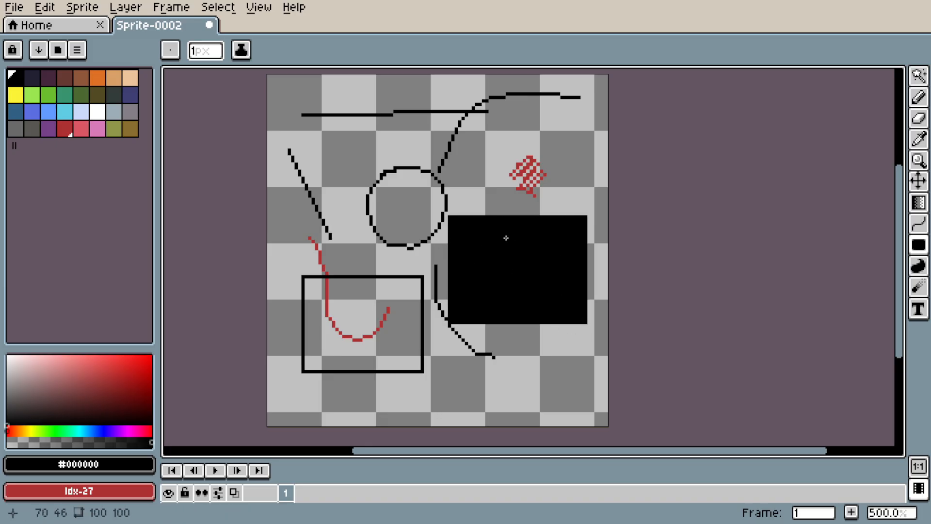
Set the Ellipse tool's brush size to 1 px and draw a circle outline about 38 × 38 px overlapping the existing circle.
mouse_move(918, 245)
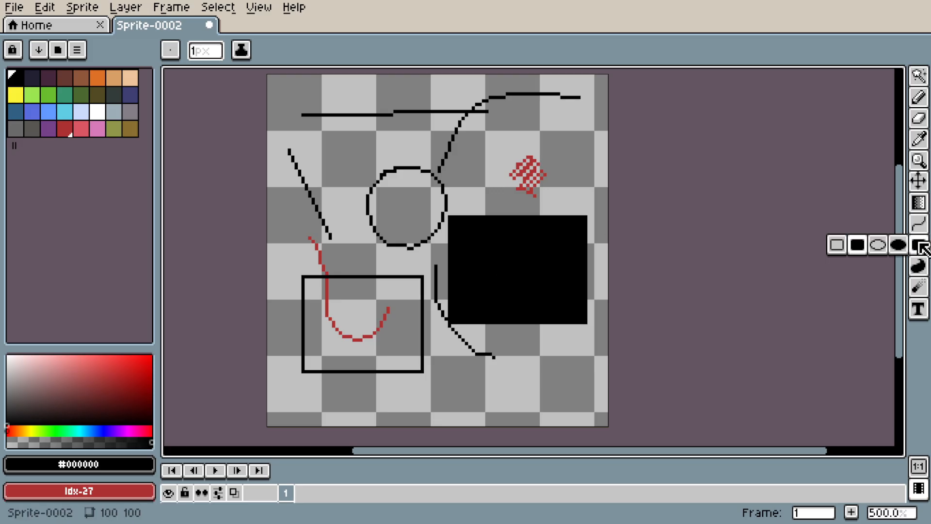
click(880, 248)
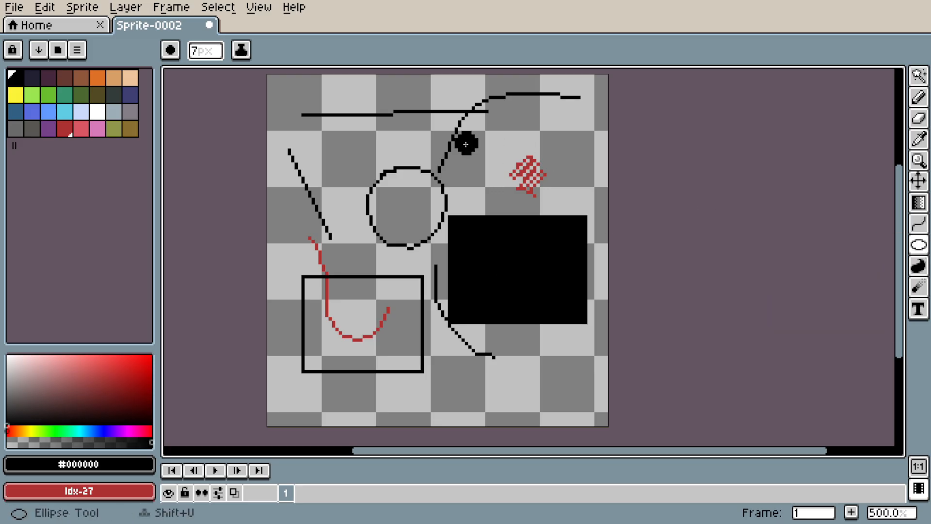
mouse_move(919, 246)
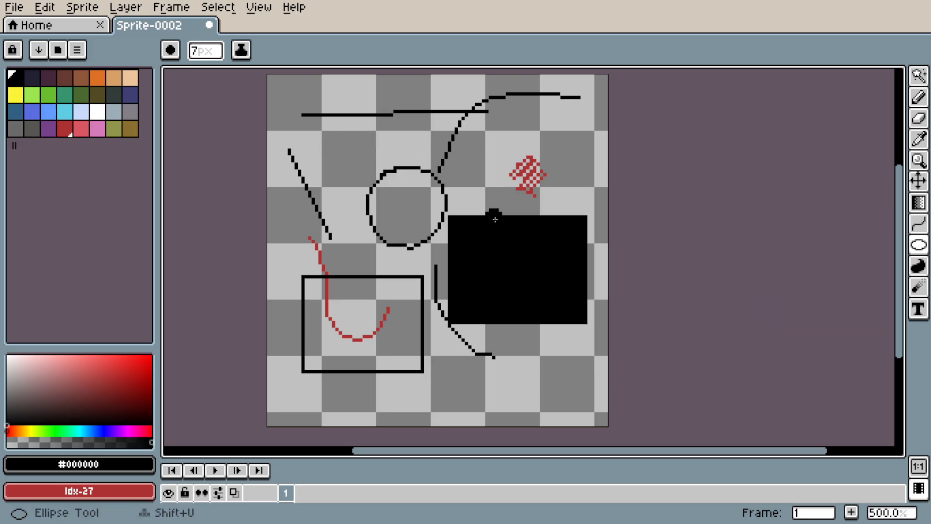
scroll(191, 70, up, 1)
click(213, 52)
drag(209, 71, 148, 100)
mouse_move(313, 158)
mouse_down()
mouse_move(412, 271)
mouse_move(445, 288)
mouse_up()
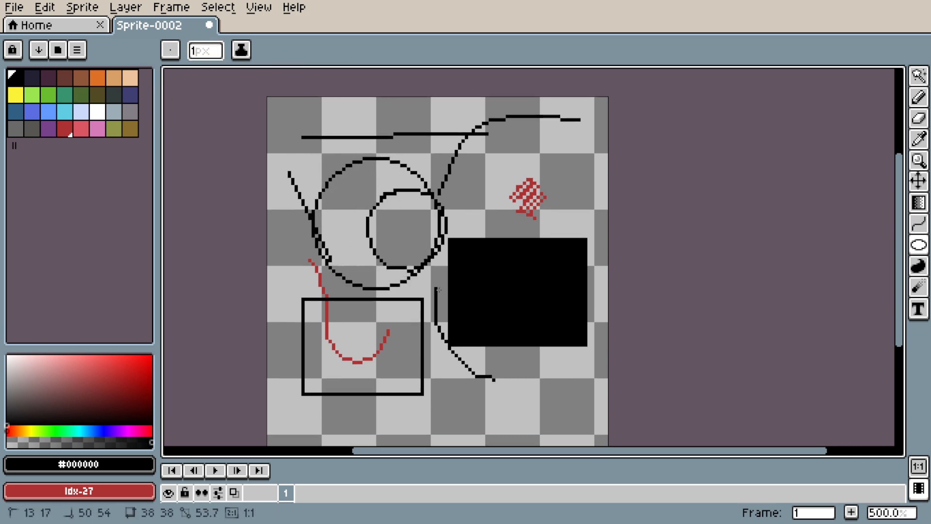
Draw a filled black ellipse over the red scribble, above the filled rectangle, with the Filled Ellipse tool.
mouse_move(918, 246)
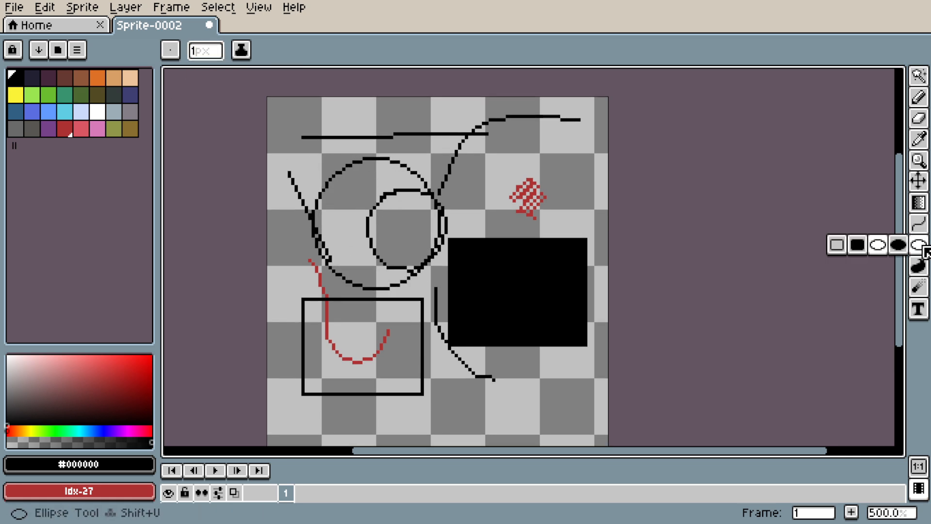
click(897, 245)
drag(482, 136, 590, 233)
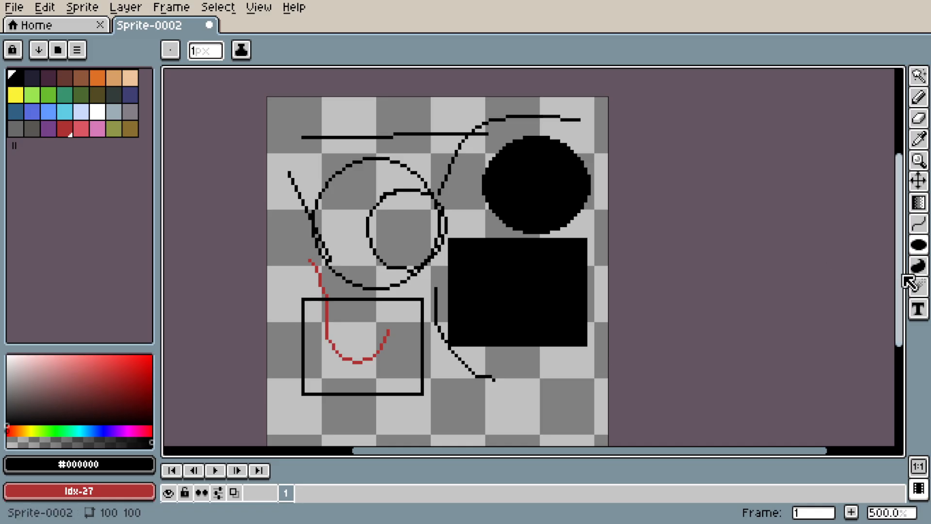
Draw two filled freehand shapes with the Contour tool, one below the filled rectangle and one in the canvas's lower-left corner.
click(917, 265)
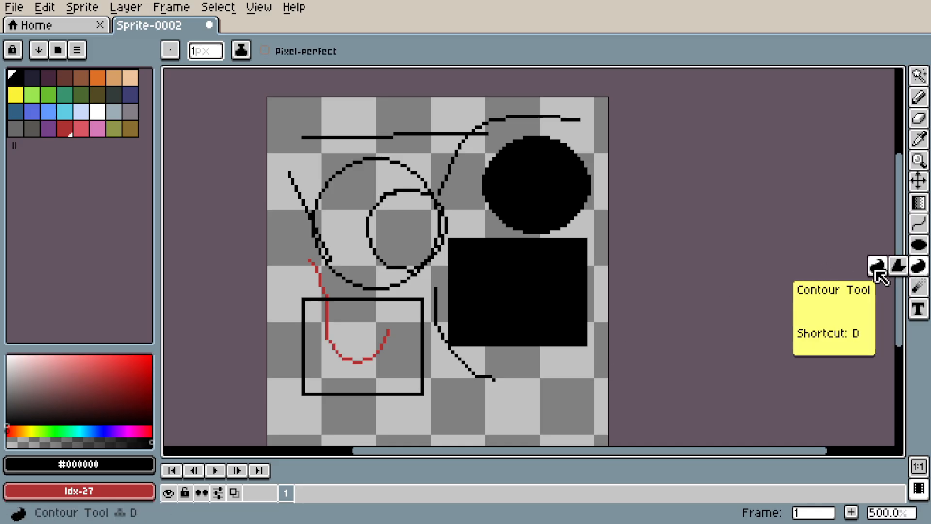
click(875, 265)
click(920, 264)
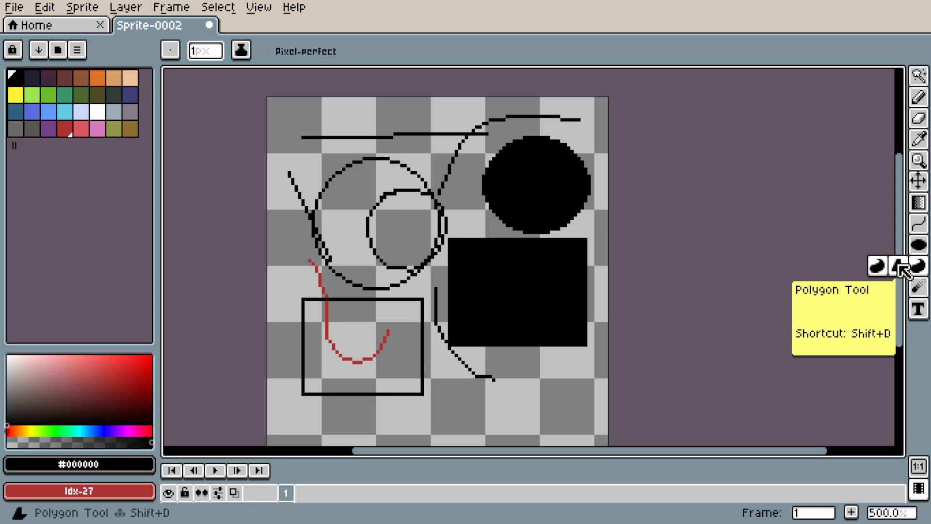
click(876, 265)
scroll(494, 296, down, 4)
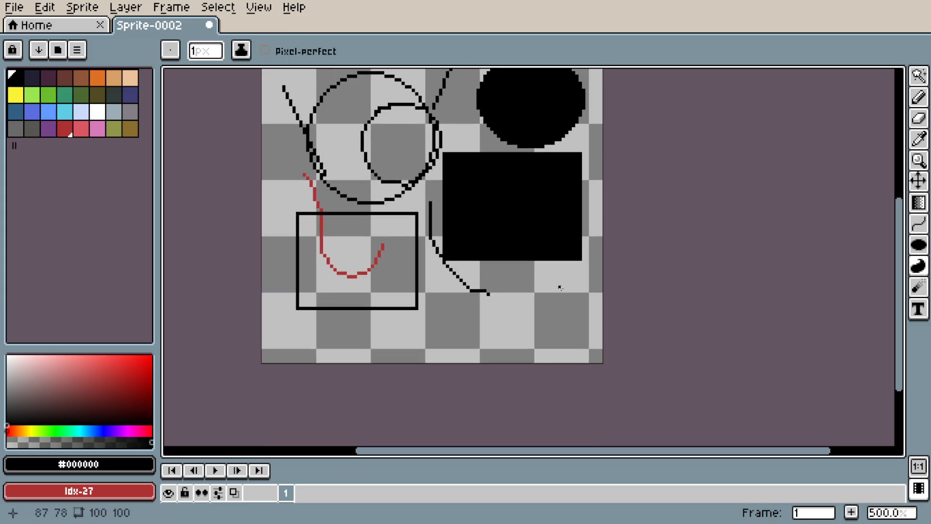
mouse_move(509, 336)
mouse_down()
mouse_move(489, 320)
mouse_move(512, 298)
mouse_move(537, 289)
mouse_up()
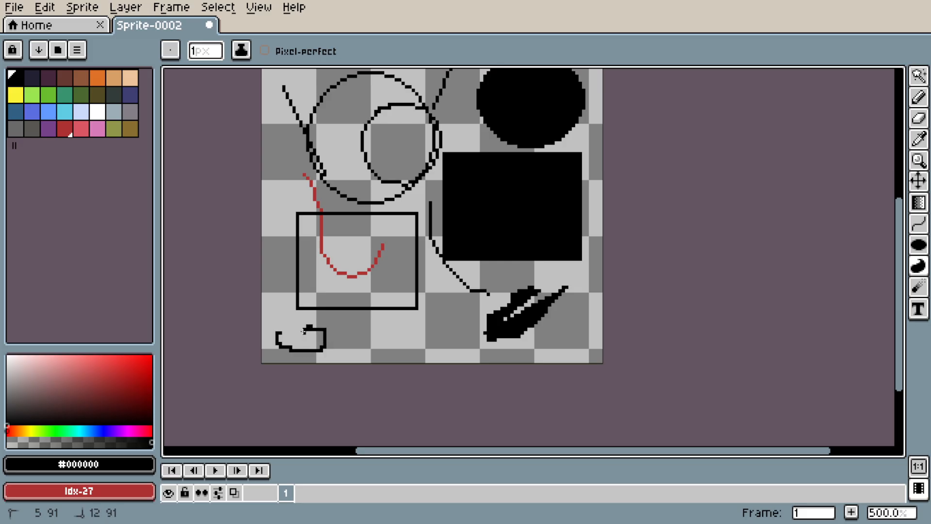
drag(304, 330, 301, 327)
Draw a filled black triangle between the two freehand shapes at the canvas's bottom edge with the Polygon tool.
drag(918, 265, 902, 268)
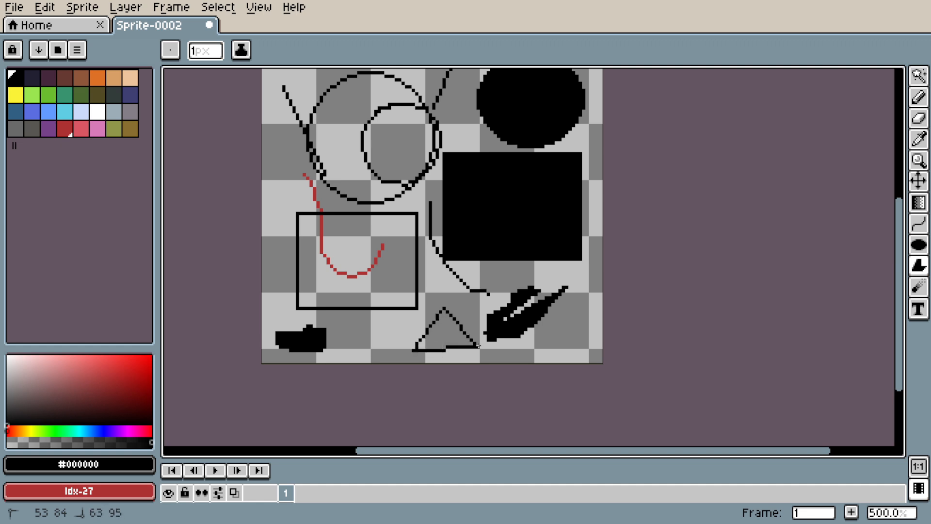
drag(484, 350, 482, 344)
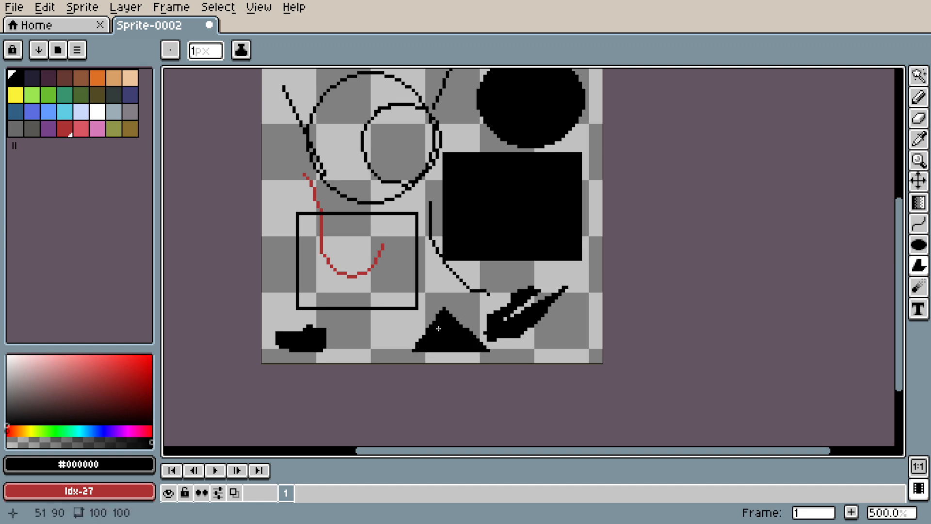
Try the Blur tool with its 64 px brush over the filled ellipse and rectangle, and inspect the circle outlines up close.
drag(917, 287, 879, 300)
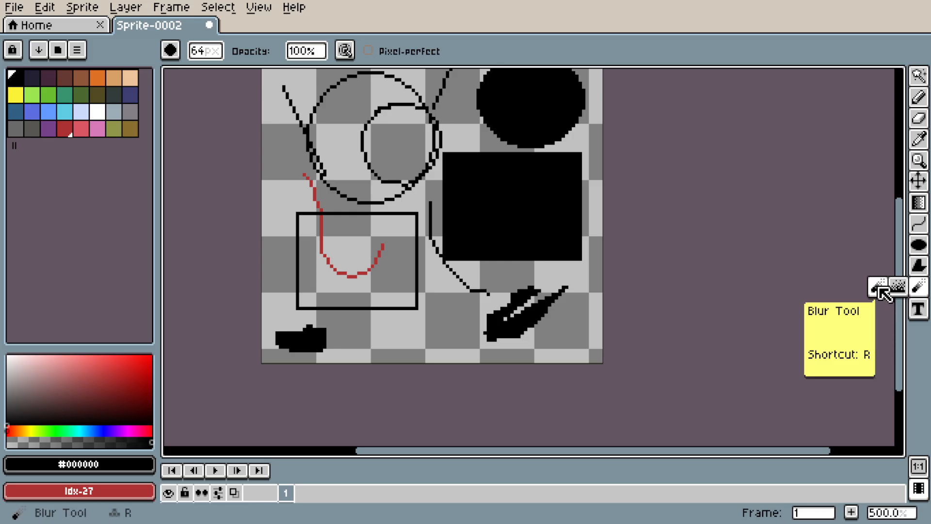
click(884, 291)
drag(519, 141, 499, 228)
key(z)
mouse_move(366, 154)
mouse_down()
mouse_move(426, 134)
mouse_move(432, 171)
mouse_up()
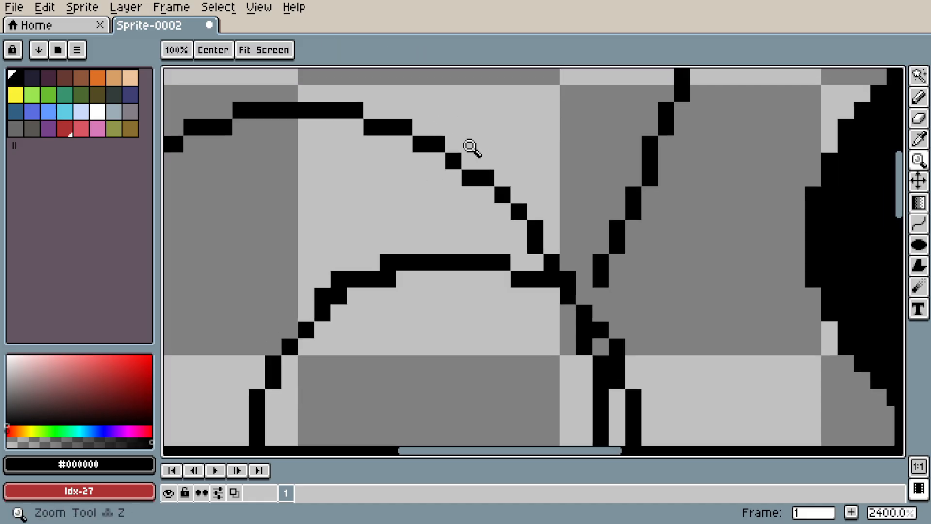
scroll(470, 148, down, 6)
Blur the whole drawing with the 64 px Blur tool and inspect the softened edges of the filled ellipse up close.
click(919, 287)
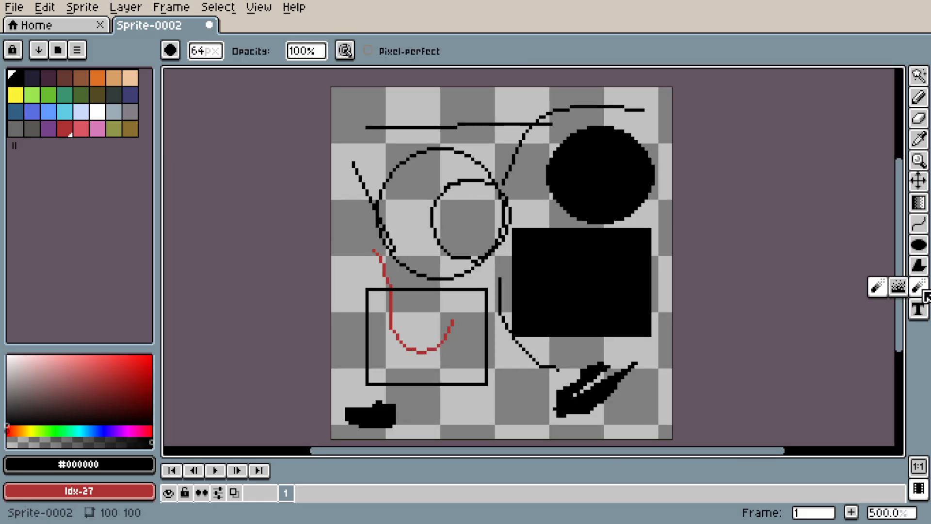
click(879, 287)
mouse_move(485, 191)
mouse_down()
mouse_move(465, 184)
mouse_move(493, 196)
mouse_move(440, 202)
mouse_move(426, 308)
mouse_move(598, 249)
mouse_move(487, 228)
mouse_move(606, 199)
mouse_move(584, 185)
mouse_move(465, 189)
mouse_move(465, 336)
mouse_up()
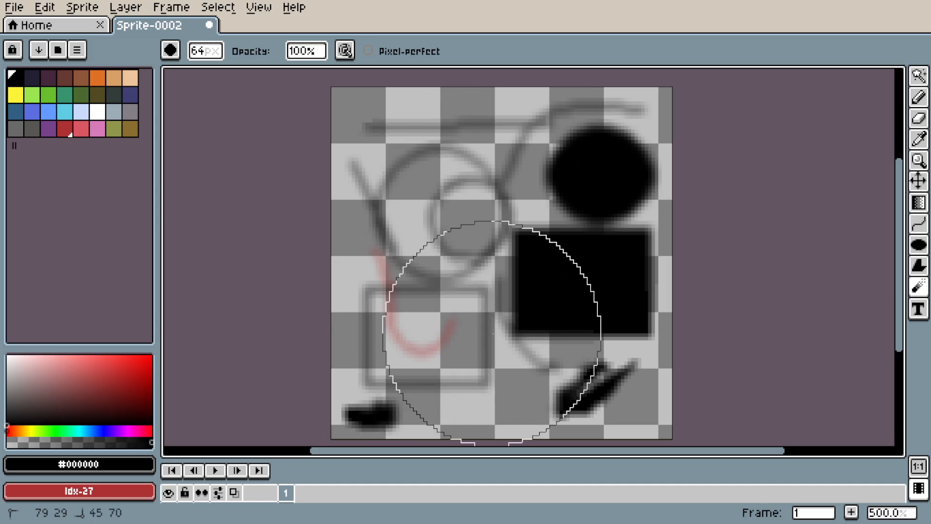
key(z)
scroll(592, 162, up, 5)
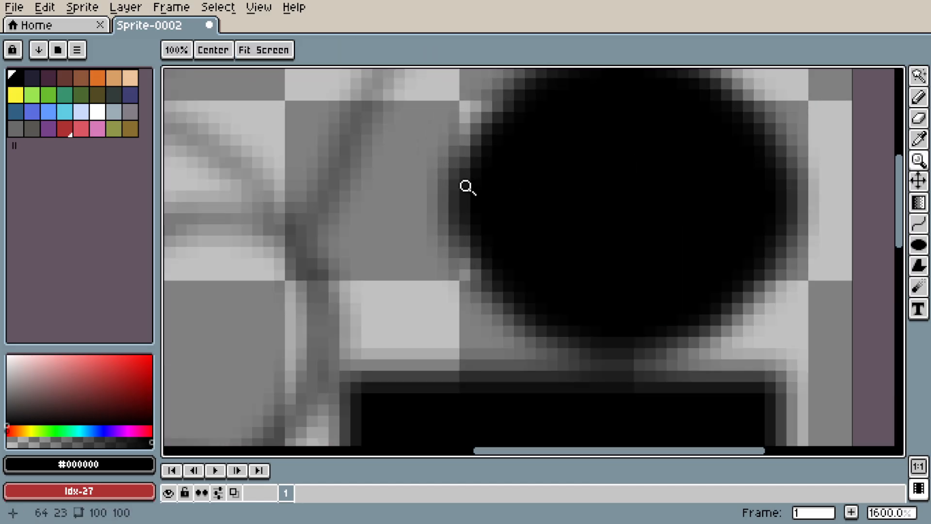
scroll(470, 241, down, 5)
drag(527, 250, 526, 212)
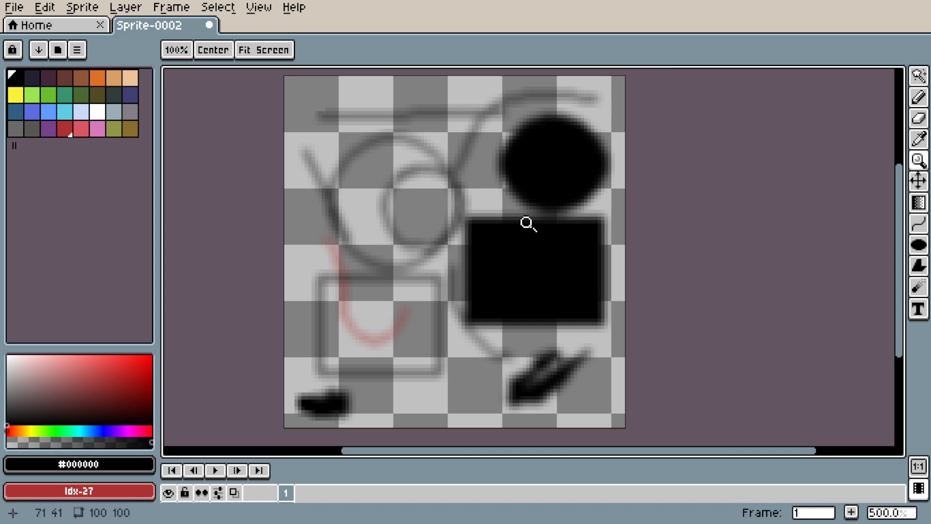
Undo the blur, redo it to compare both versions, and undo it again.
key(ctrl+z)
key(ctrl+z)
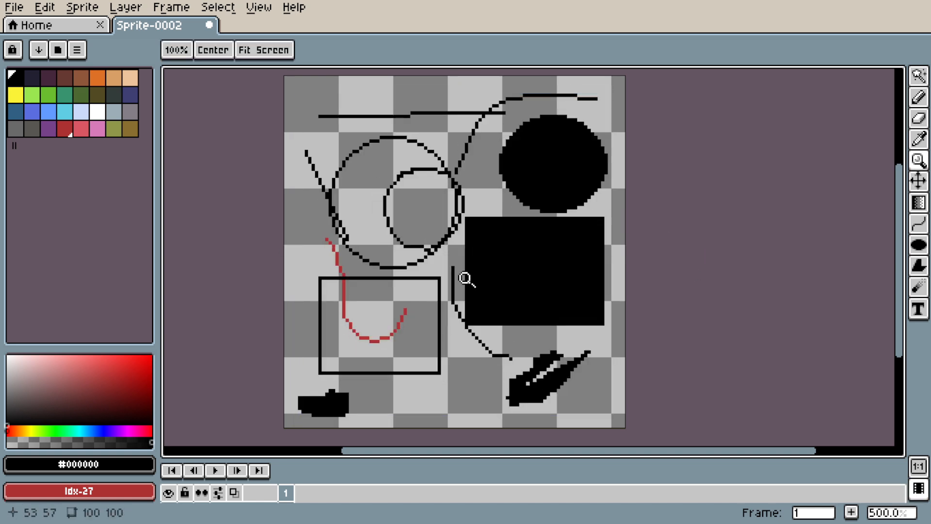
key(ctrl+y)
key(ctrl+y)
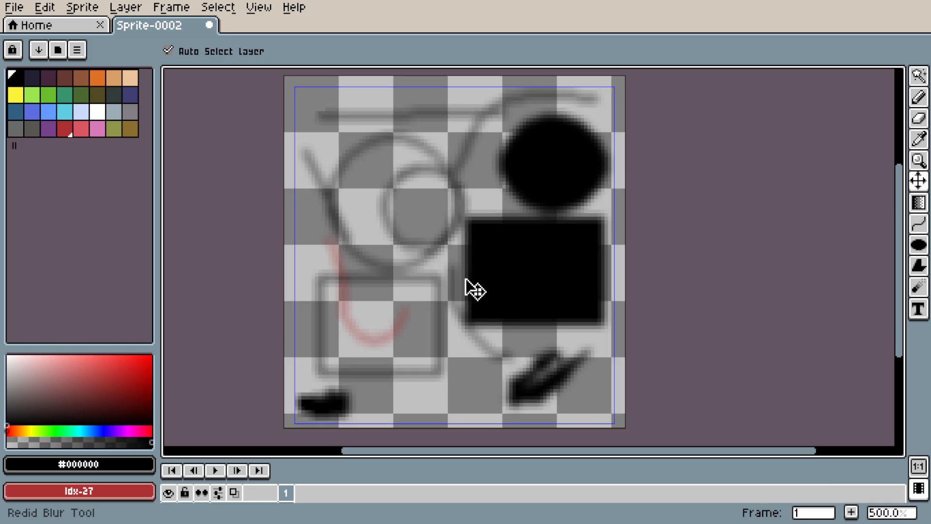
key(ctrl+z)
key(ctrl+z)
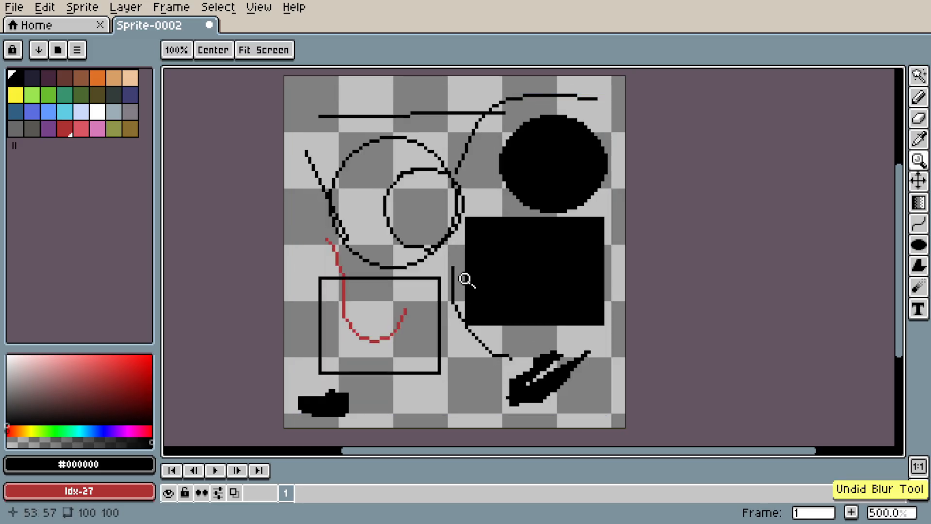
Scramble the drawing's pixels with repeated 64 px Jumble tool strokes across the canvas.
click(919, 287)
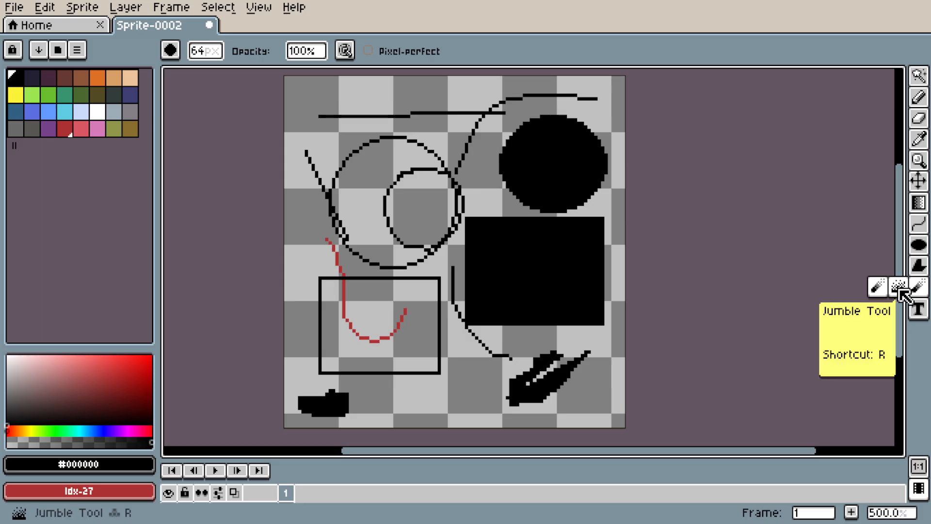
click(900, 289)
mouse_move(594, 270)
mouse_down()
mouse_move(485, 272)
mouse_move(515, 208)
mouse_move(410, 160)
mouse_move(450, 342)
mouse_move(554, 177)
mouse_move(568, 297)
mouse_up()
mouse_move(505, 247)
mouse_down()
mouse_move(363, 322)
mouse_move(485, 194)
mouse_move(606, 291)
mouse_up()
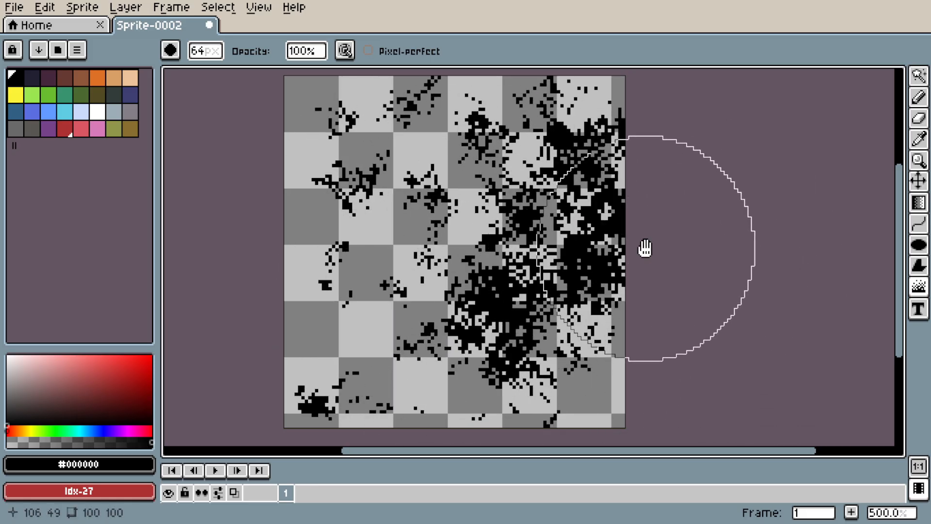
drag(645, 248, 619, 255)
mouse_move(544, 226)
mouse_down()
mouse_move(478, 228)
mouse_move(581, 218)
mouse_move(332, 187)
mouse_move(521, 349)
mouse_move(548, 191)
mouse_move(727, 312)
mouse_up()
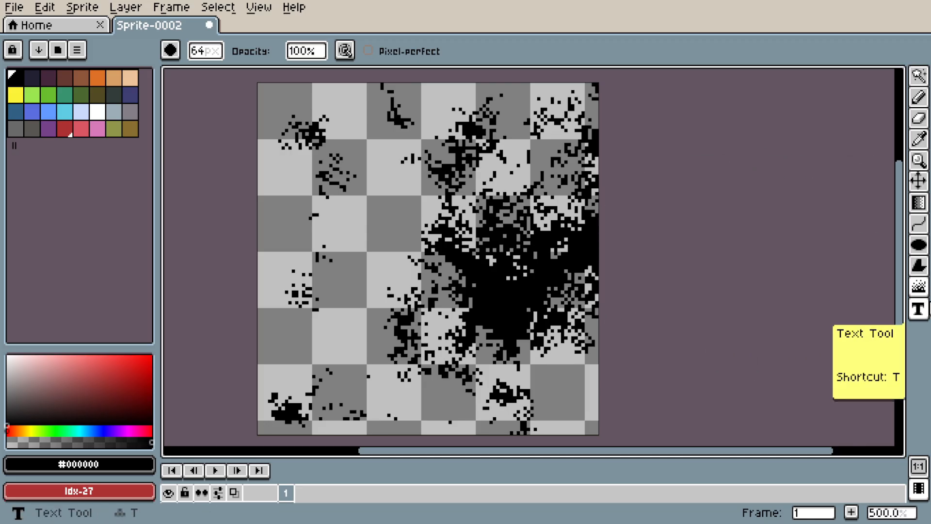
Add the text "Like" with the Text tool in calibril.ttf at size 18, placing it in the emptier area left of the black scatter.
click(918, 309)
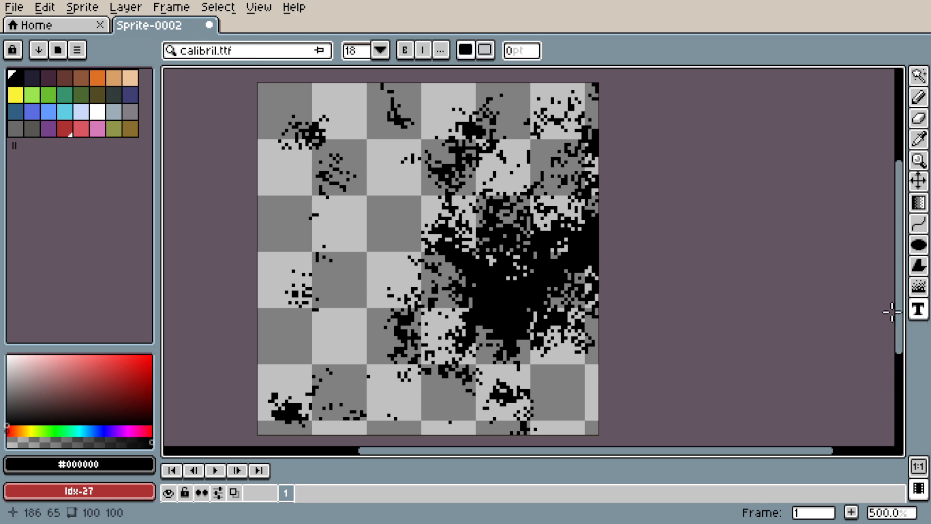
click(340, 232)
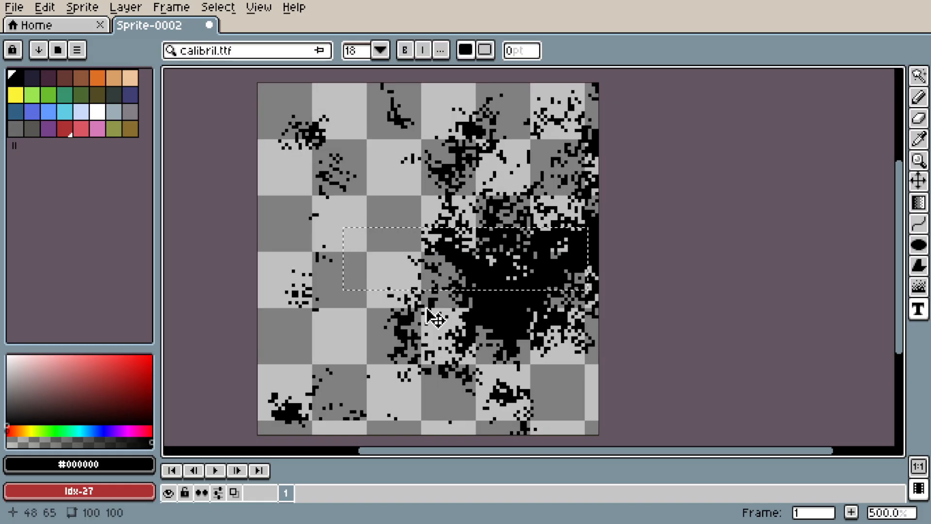
text(tt)
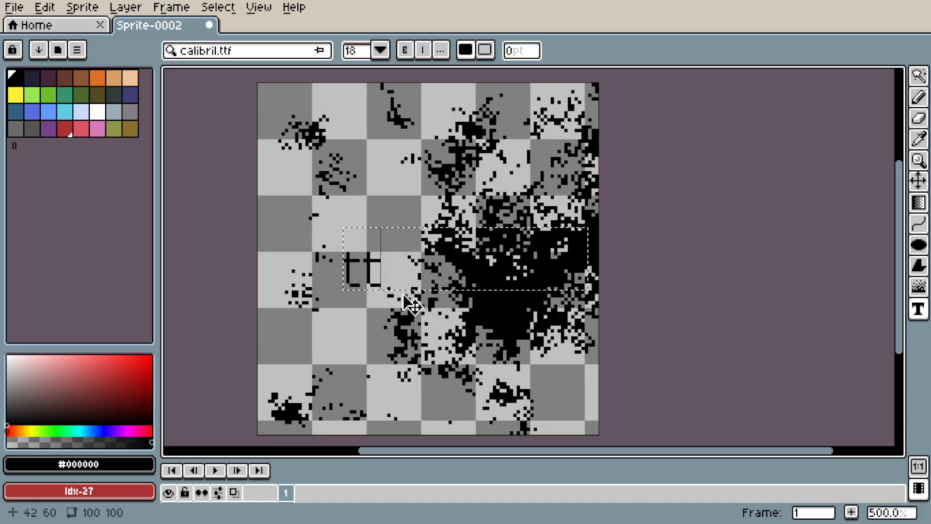
text(+=)
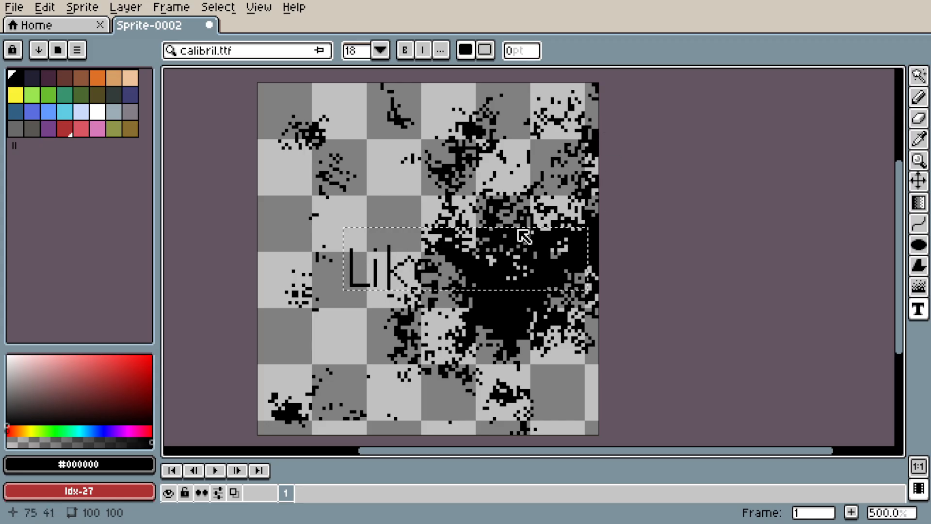
drag(523, 236, 463, 203)
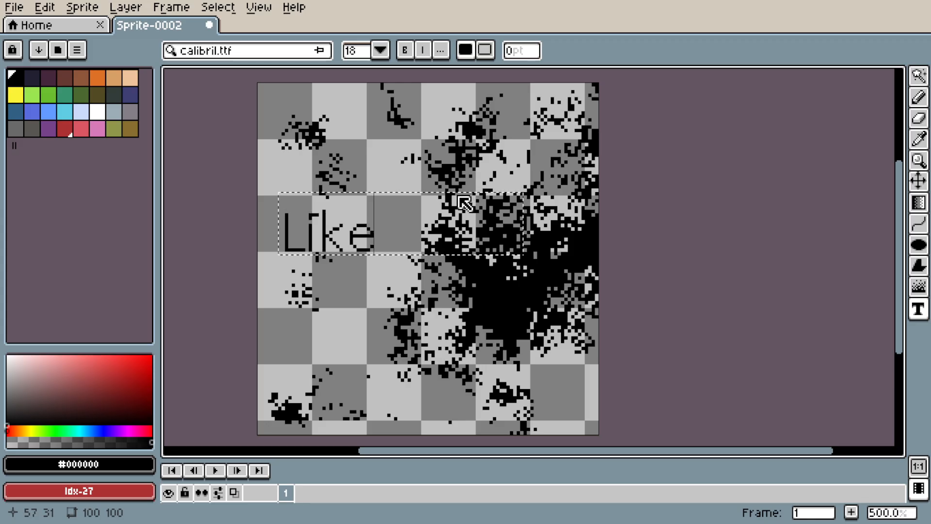
click(572, 265)
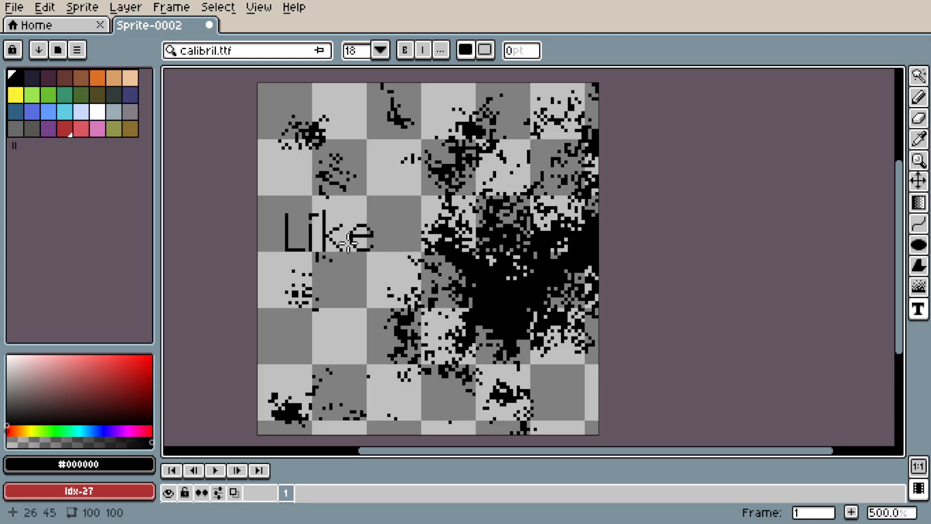
key(z)
drag(296, 245, 359, 219)
drag(438, 207, 390, 261)
key(space)
drag(521, 238, 473, 268)
key(space)
drag(473, 269, 454, 264)
key(m)
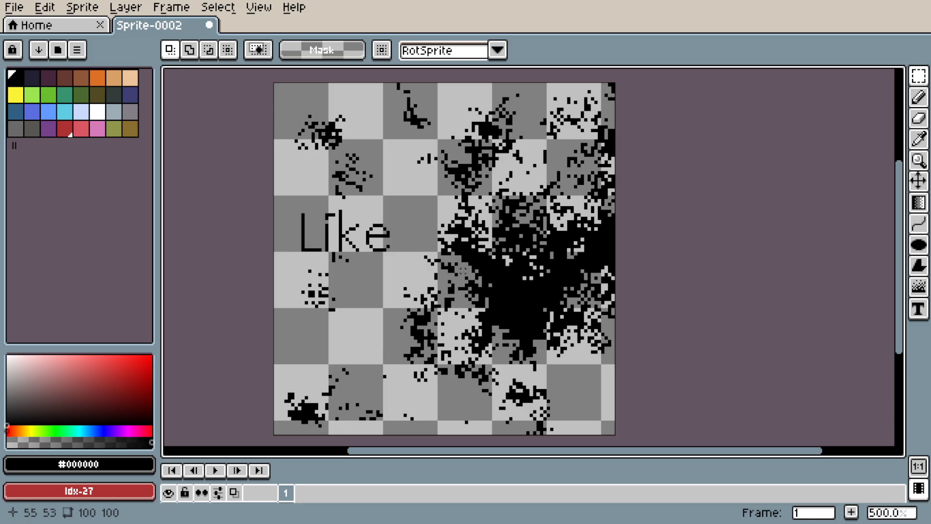
Erase the text and most of the scattered pixels with the Eraser at a 31 px brush size.
key(e)
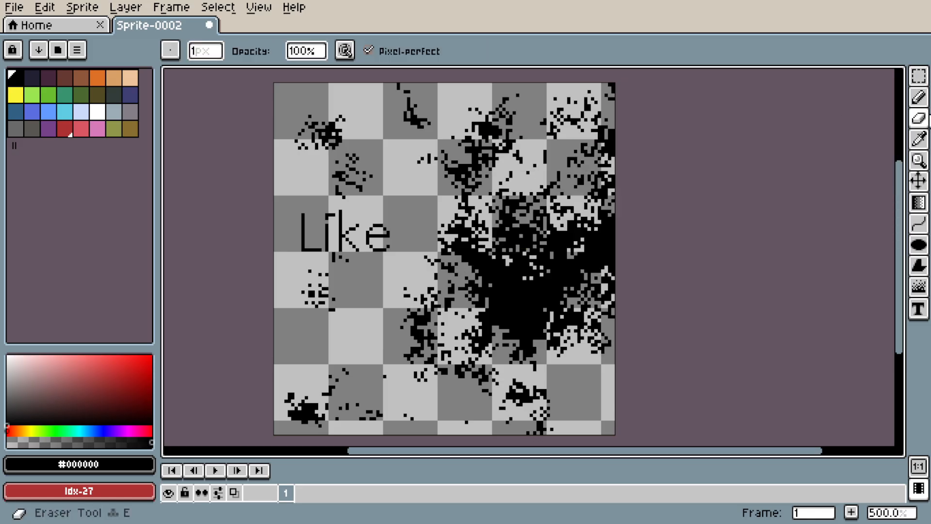
click(204, 55)
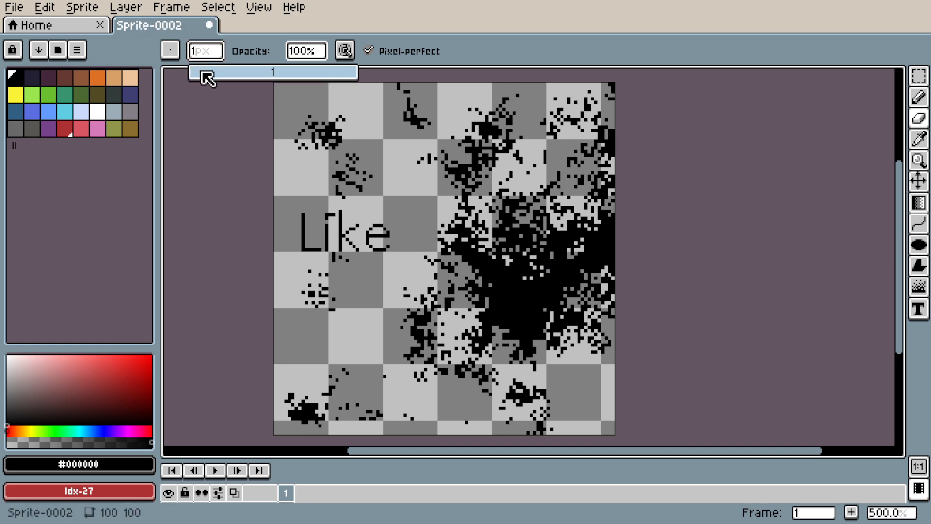
drag(197, 74, 270, 77)
mouse_move(381, 169)
mouse_down()
mouse_move(352, 192)
mouse_move(513, 208)
mouse_move(401, 310)
mouse_move(575, 197)
mouse_move(450, 289)
mouse_move(530, 162)
mouse_up()
Set the eraser size to 3 px and undo the eraser strokes.
click(213, 51)
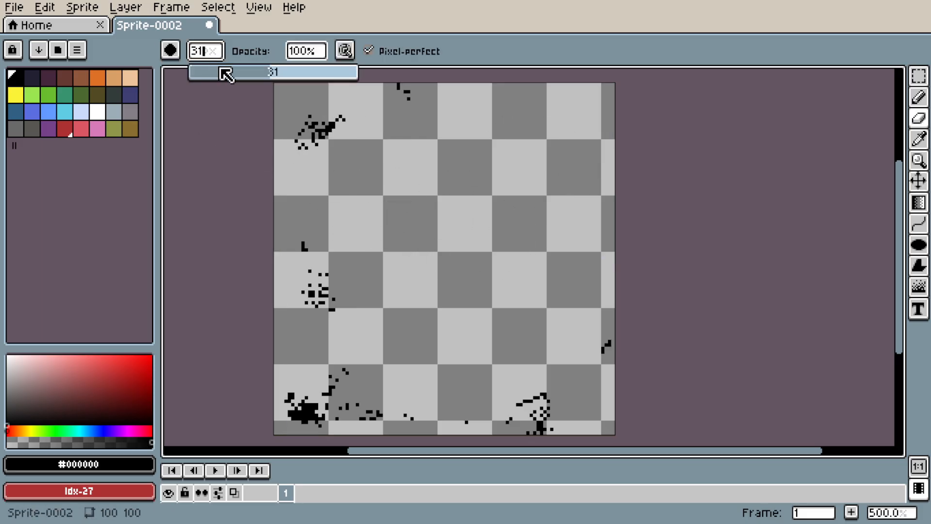
drag(246, 82, 232, 82)
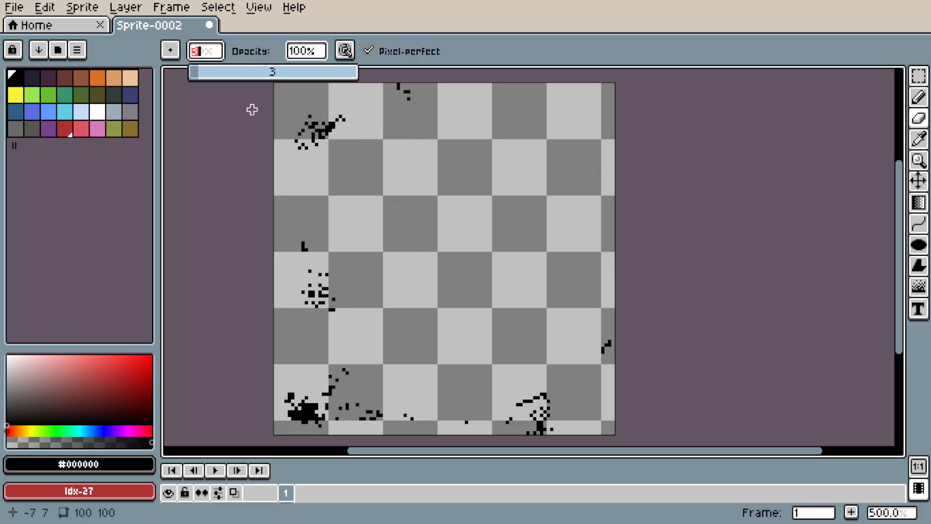
key(ctrl+z)
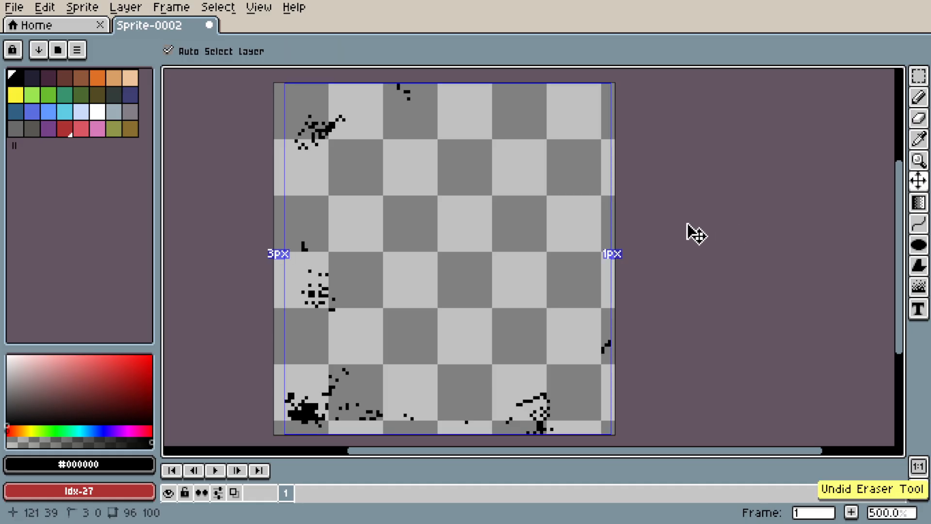
key(ctrl+z)
key(ctrl+z)
drag(645, 224, 623, 222)
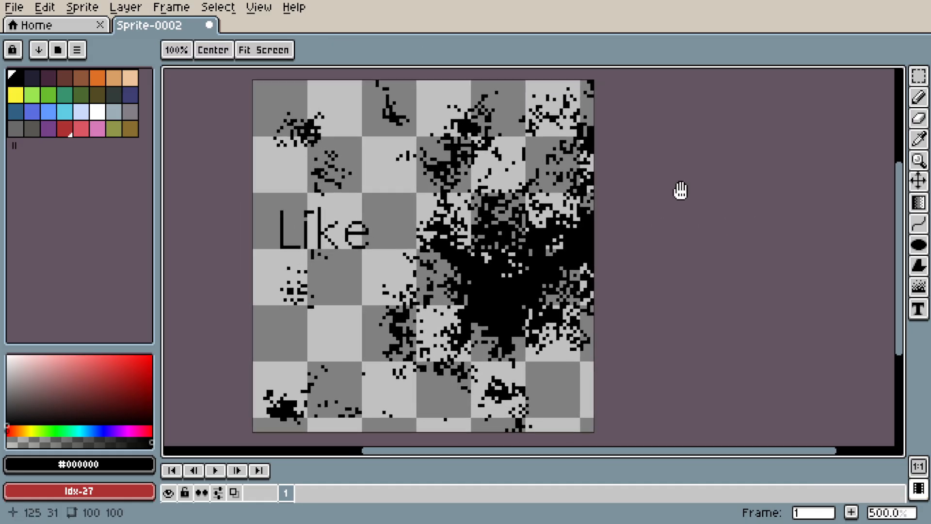
Select the entire 100 × 100 canvas with the Rectangular Marquee and delete its contents.
click(919, 81)
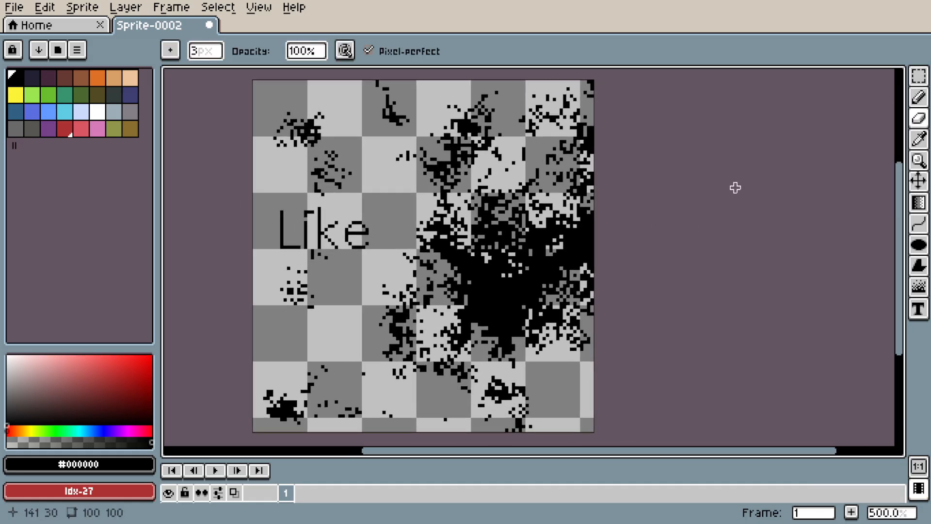
key(m)
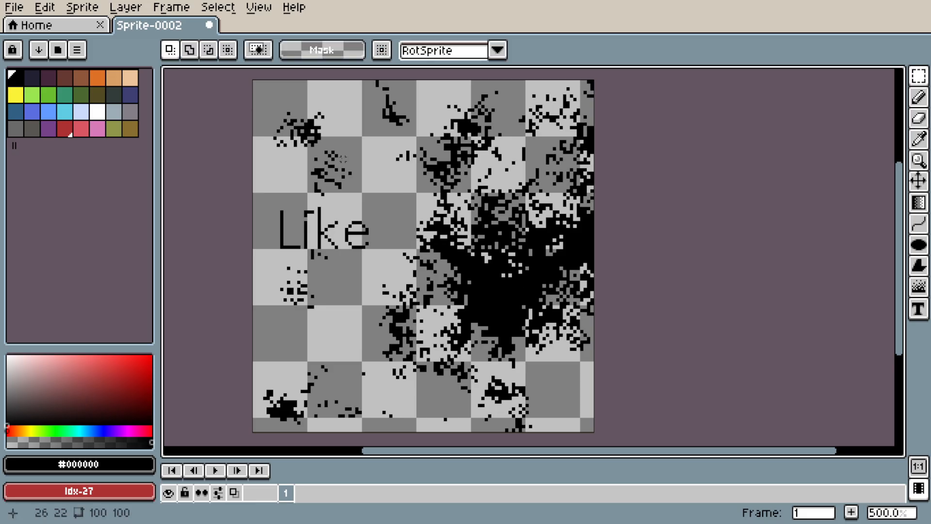
drag(246, 73, 602, 432)
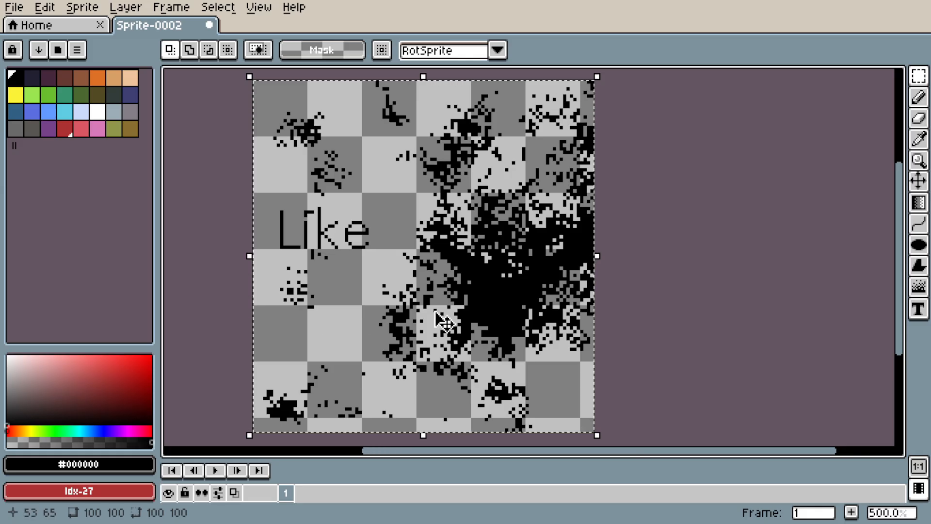
key(Delete)
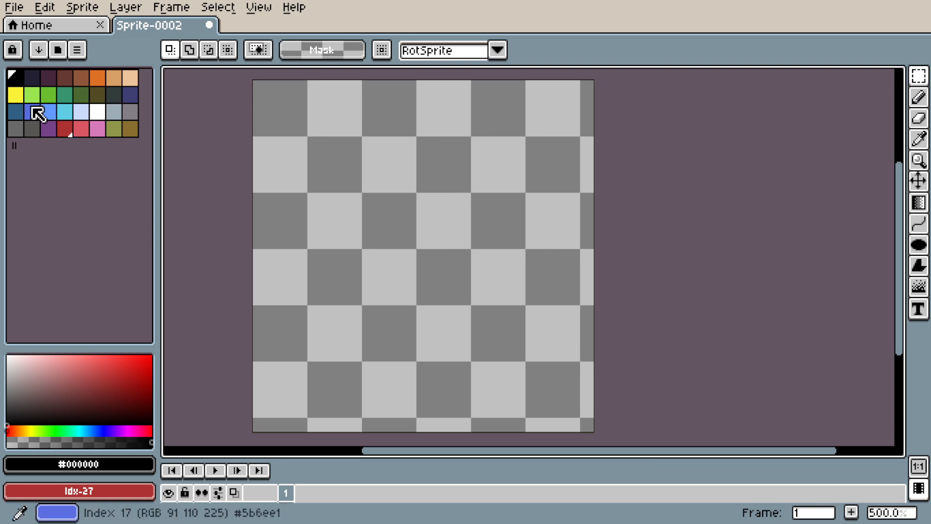
Widen the palette area and try its first and last swatches, ending with black (Idx-0) as the foreground colour.
drag(157, 164, 231, 169)
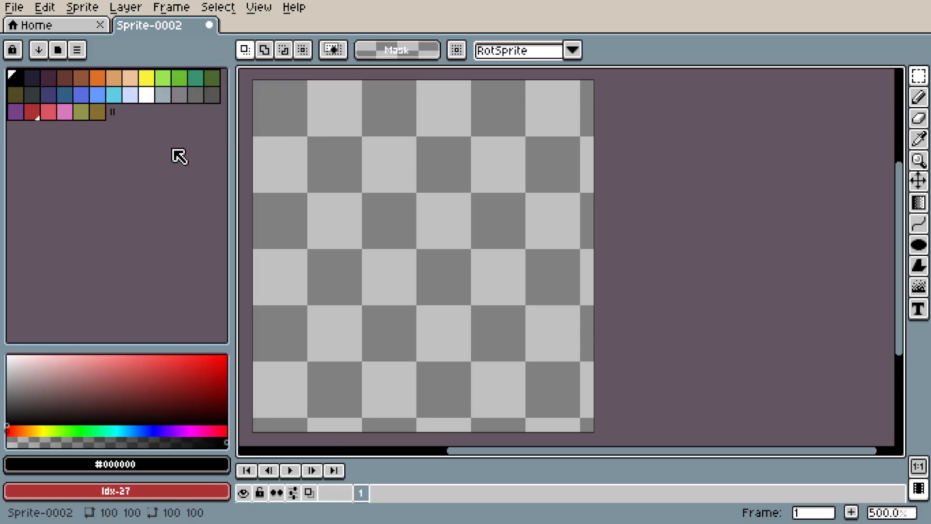
click(15, 83)
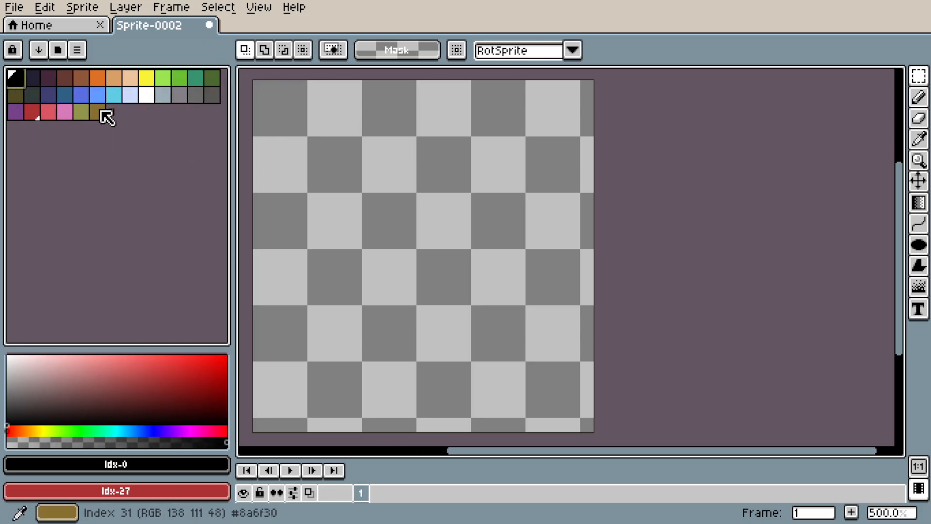
click(100, 110)
click(15, 79)
mouse_move(24, 82)
mouse_down()
mouse_move(174, 81)
mouse_move(22, 88)
mouse_move(21, 78)
mouse_up()
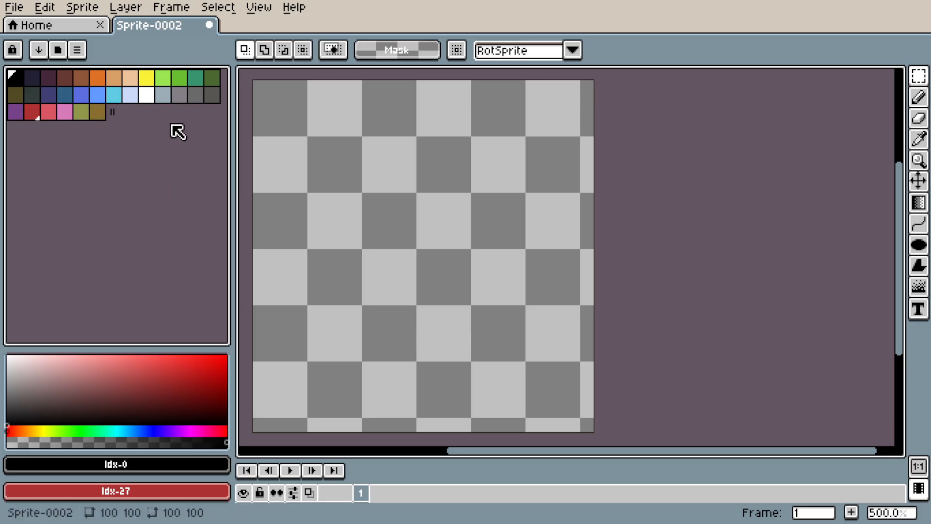
Load the ARQ16 palette preset and narrow the palette area.
click(61, 50)
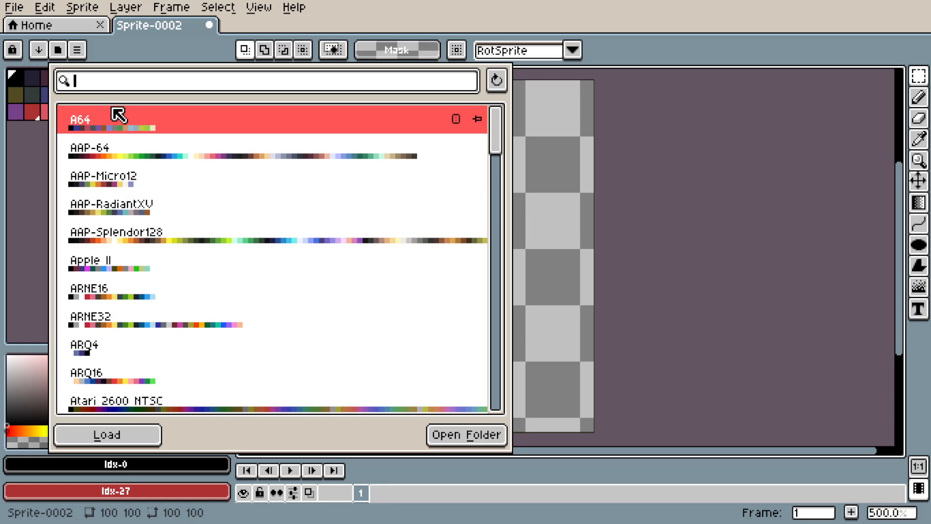
drag(499, 152, 493, 176)
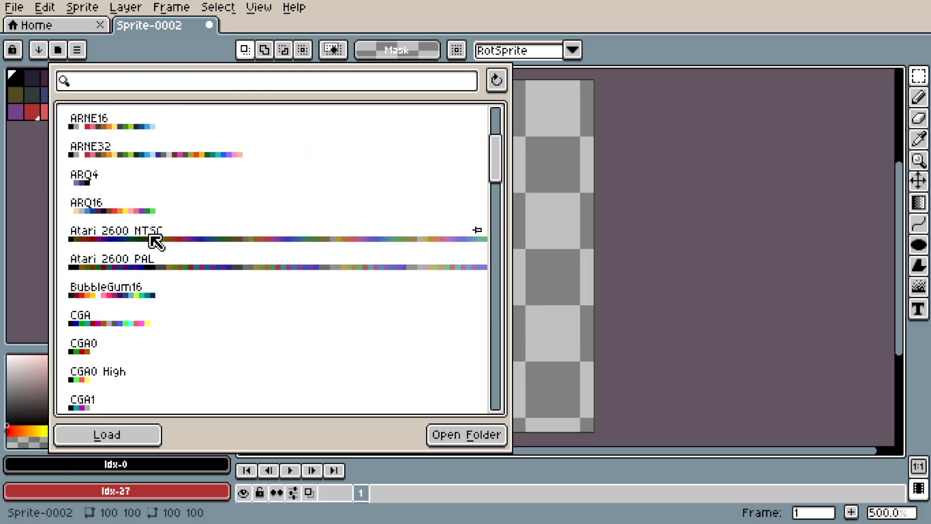
click(129, 217)
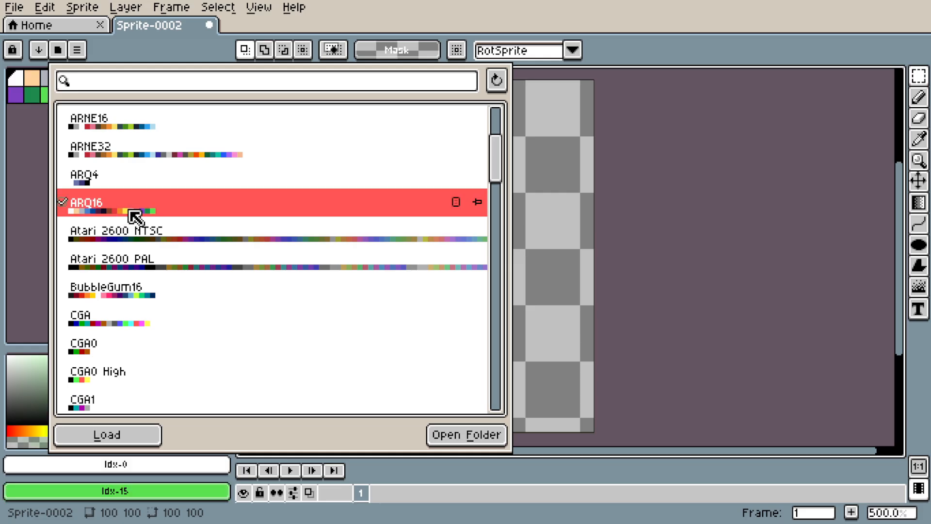
click(18, 183)
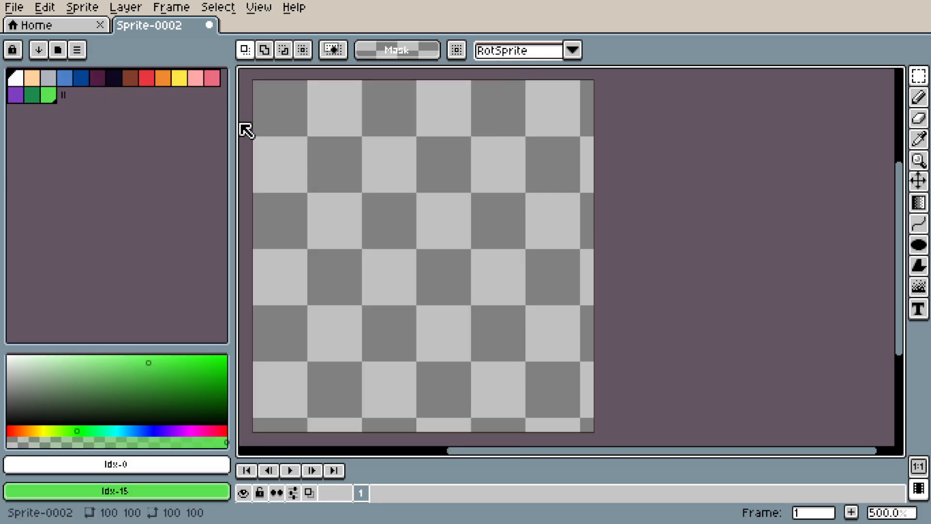
drag(231, 123, 131, 139)
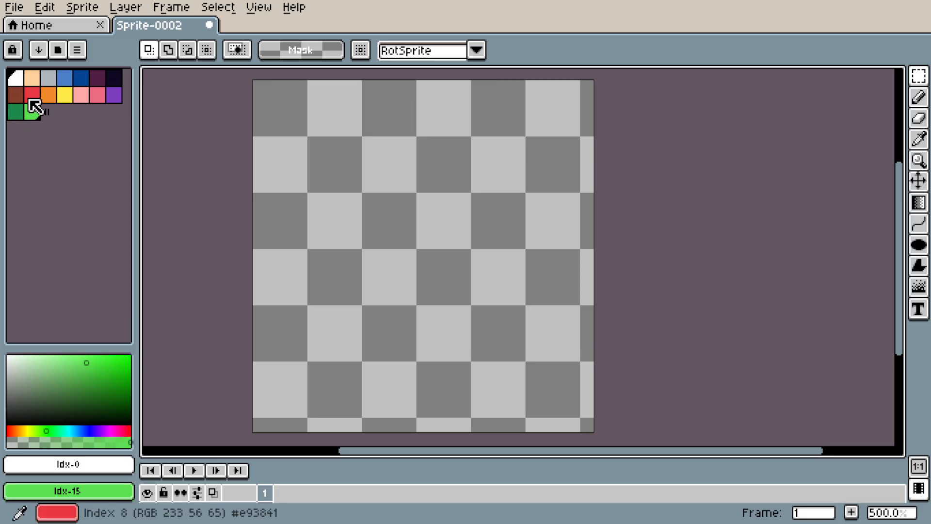
click(58, 49)
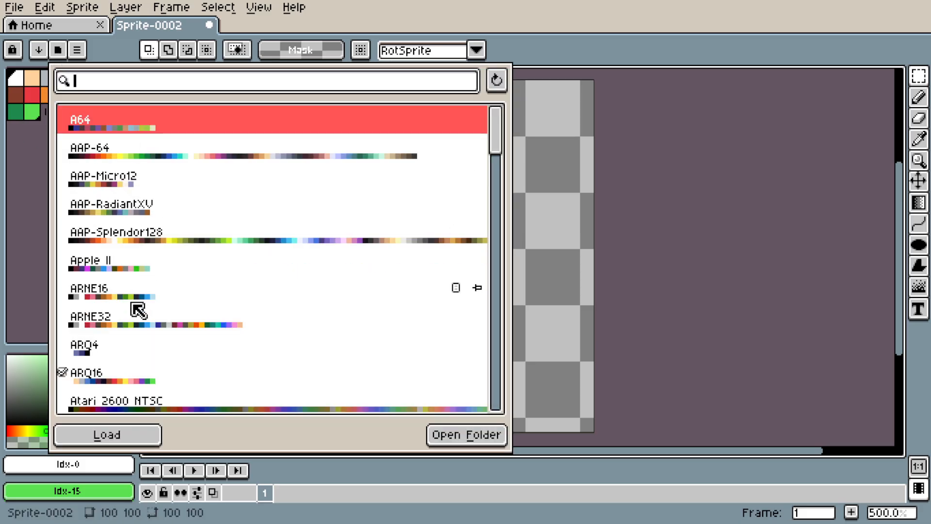
click(683, 194)
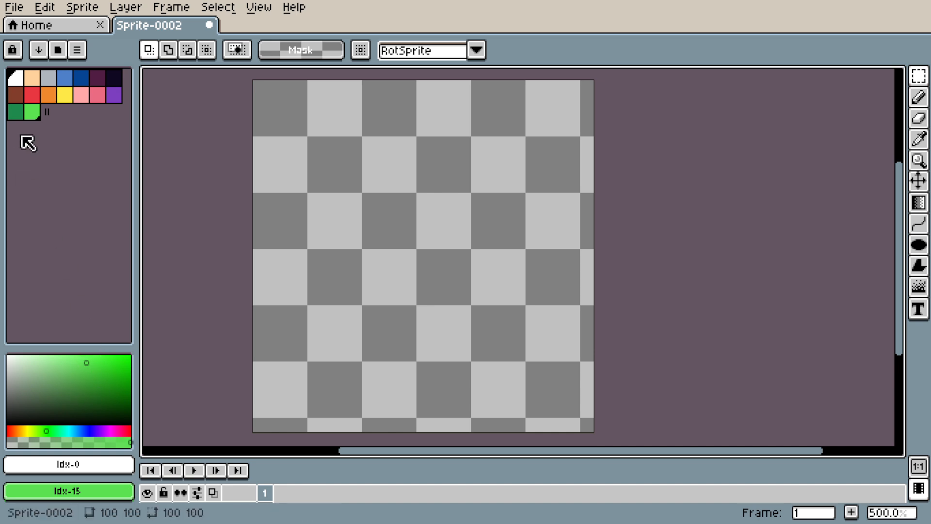
Switch the colour selector to the RGB Color Wheel and pick a yellow foreground colour with hue 53°, 100, 100.
click(78, 50)
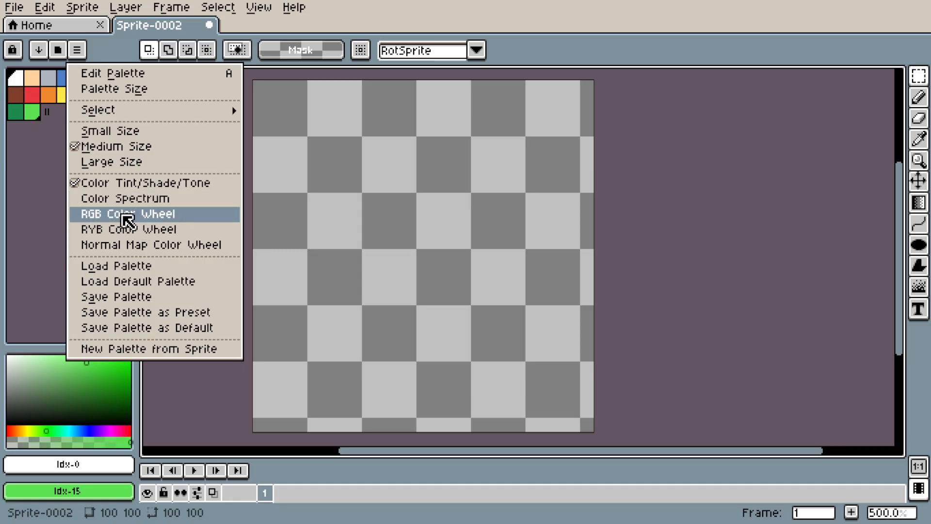
click(143, 213)
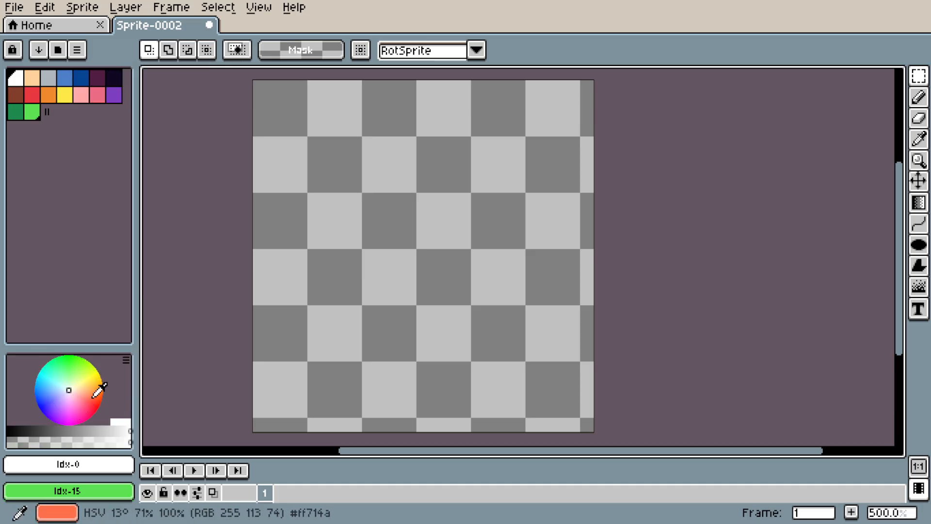
drag(68, 390, 112, 372)
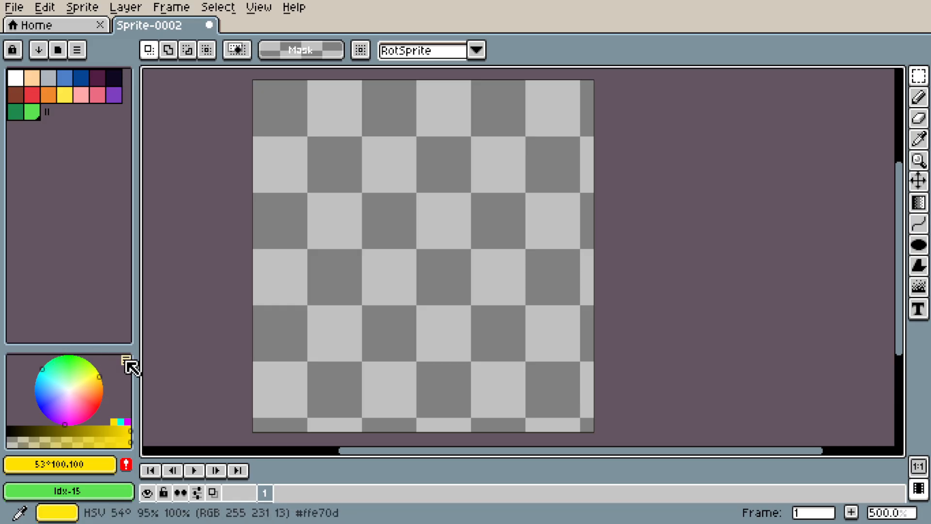
Set the colour wheel to Without Harmonies and pick a golden yellow with hue 50°, 100, 100.
click(127, 361)
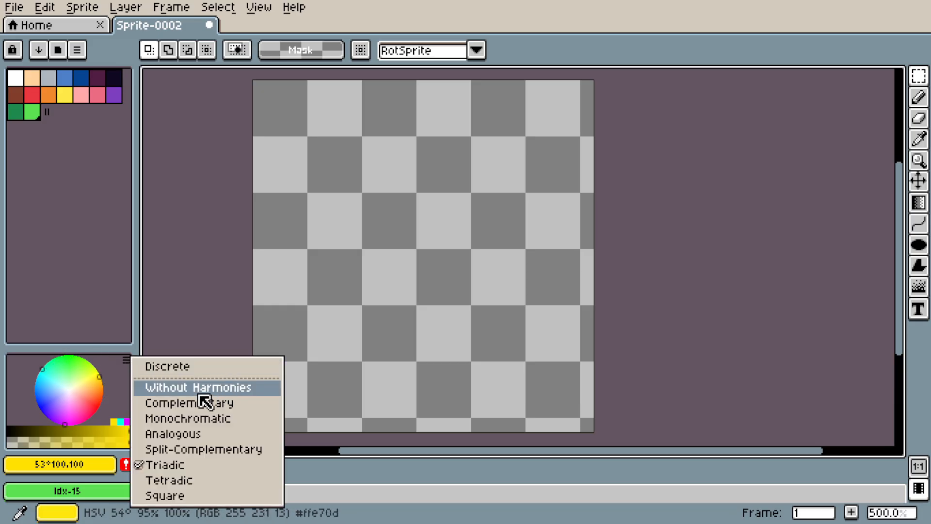
click(222, 391)
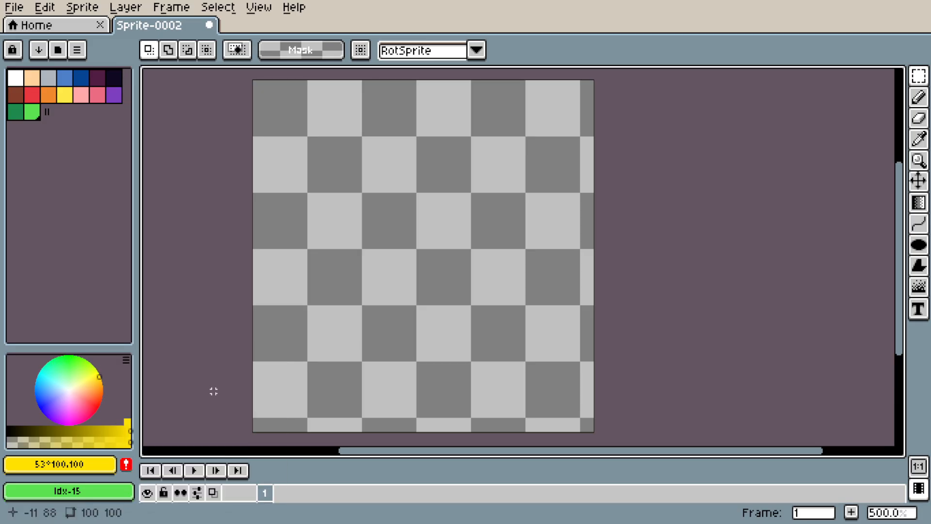
click(100, 394)
click(100, 378)
Set the colour wheel's harmony to Complementary and pick pure red with hue 0°, 100, 100.
click(127, 362)
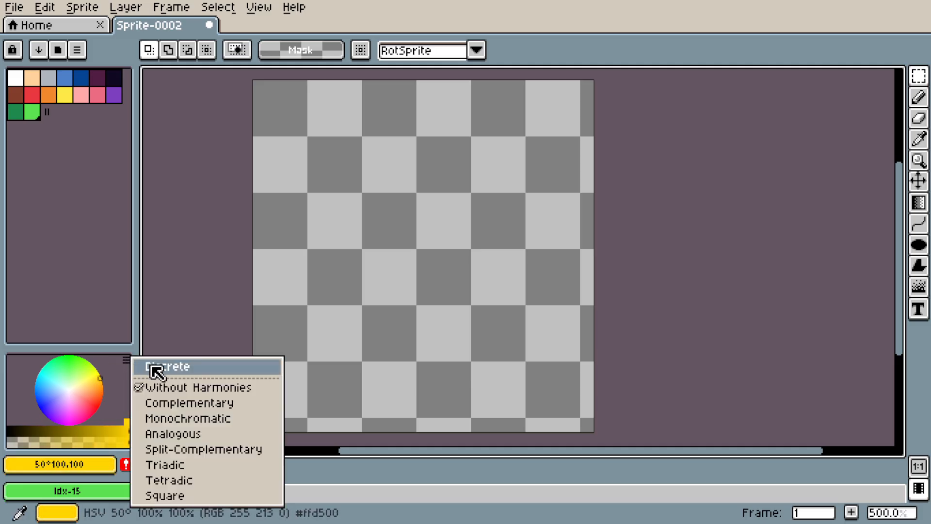
click(227, 403)
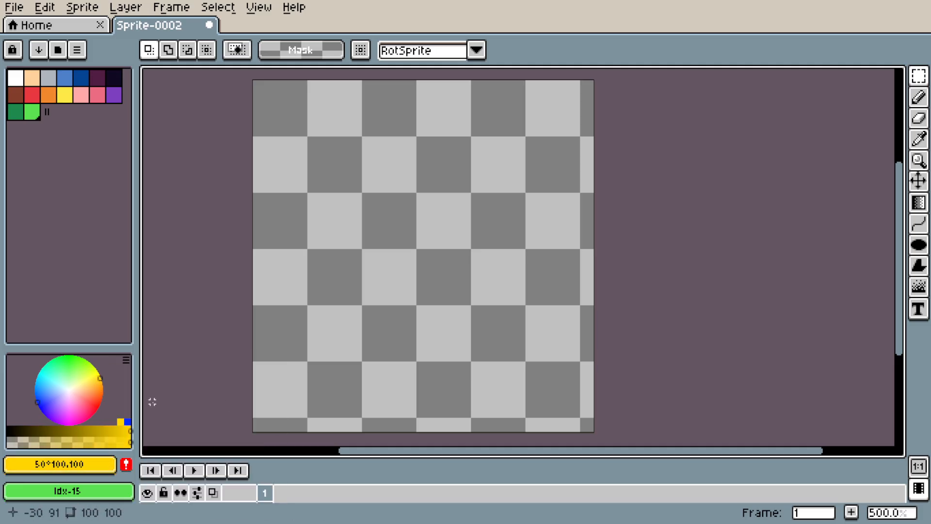
mouse_move(107, 377)
mouse_down()
mouse_move(90, 378)
mouse_move(94, 414)
mouse_move(102, 409)
mouse_up()
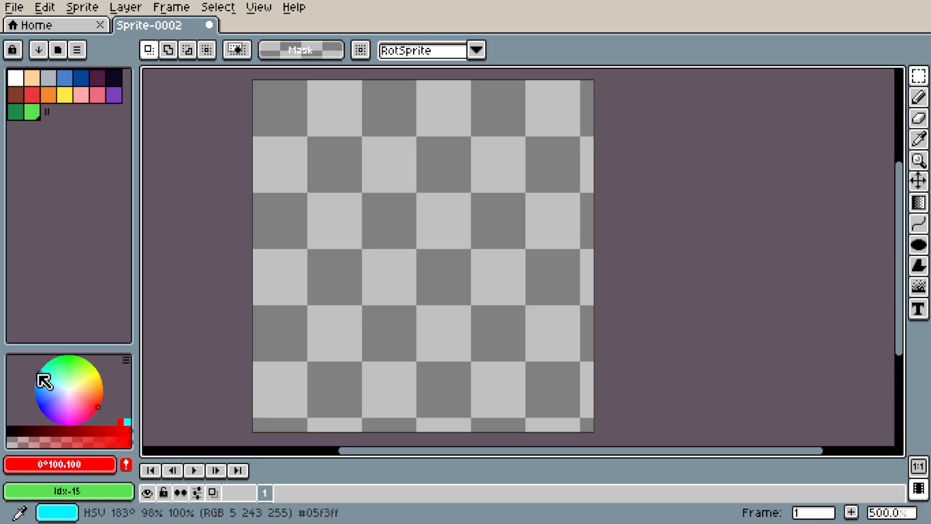
Set the colour wheel's harmony to Monochromatic and pick pure green with hue 120°, 100, 100.
click(125, 359)
click(213, 418)
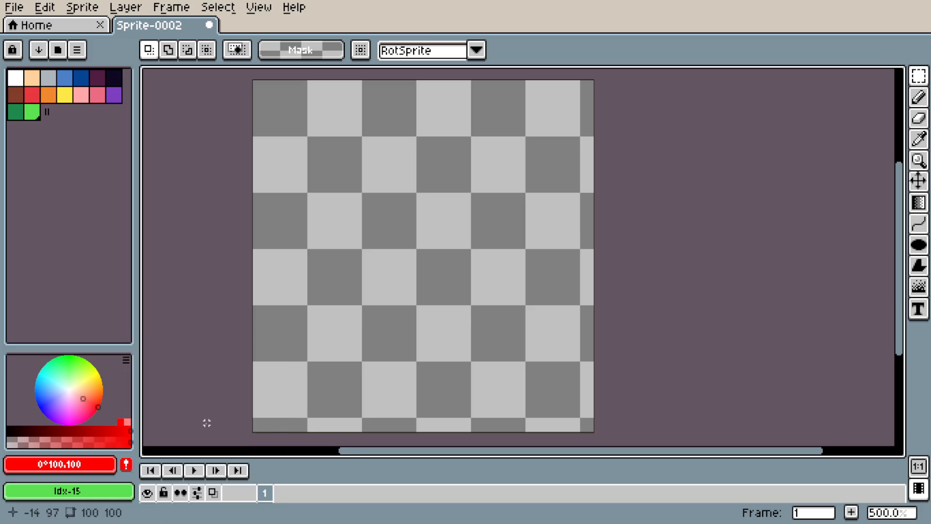
click(101, 409)
drag(101, 409, 69, 341)
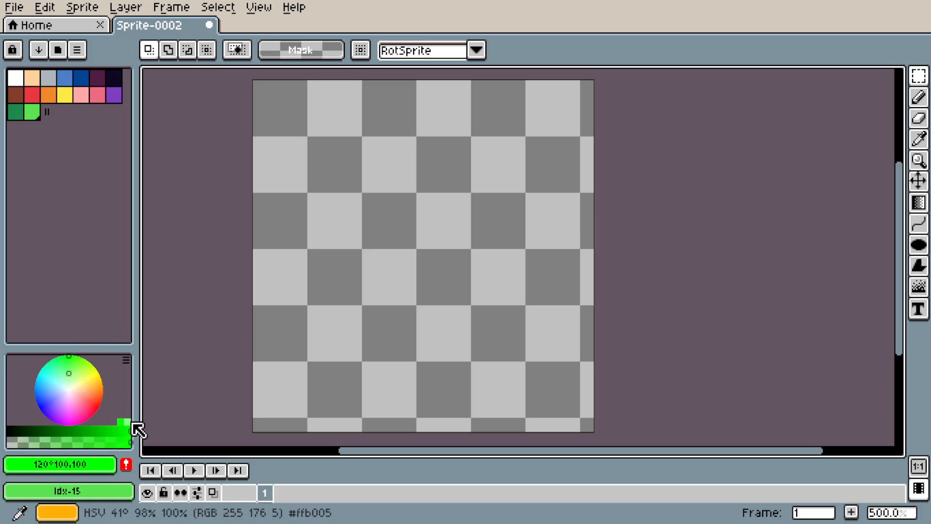
Switch the colour wheel's harmony to Analogous and from there to Triadic.
click(126, 359)
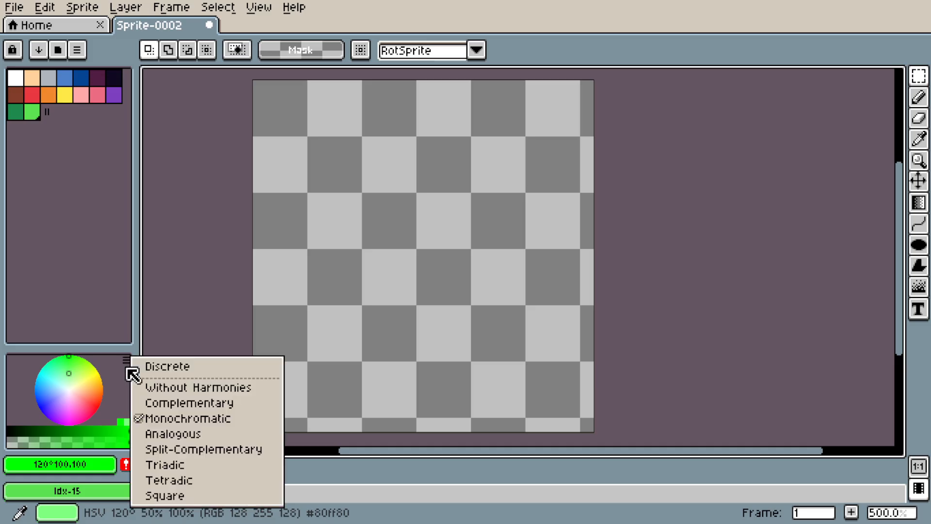
click(180, 440)
click(125, 359)
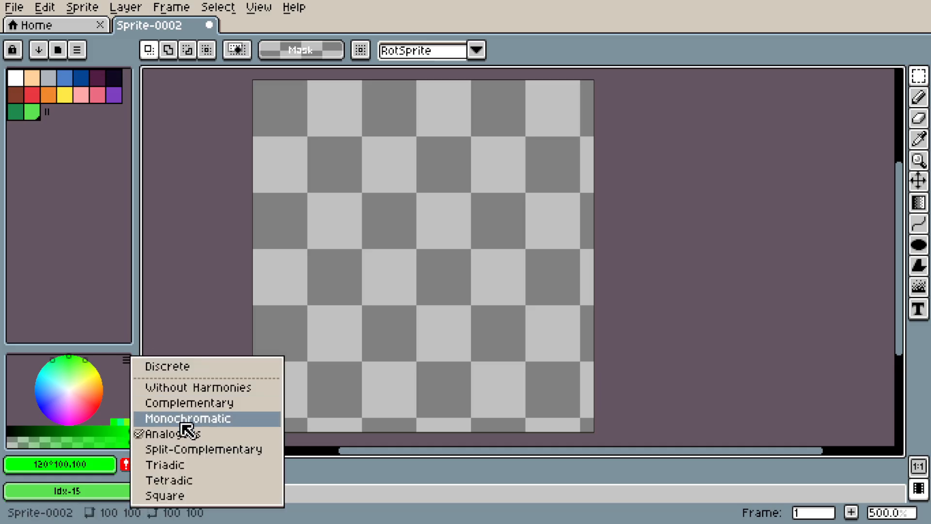
click(198, 464)
Set the colour wheel to Without Harmonies and pick a soft orange with hue 43°, 59, 100.
click(125, 359)
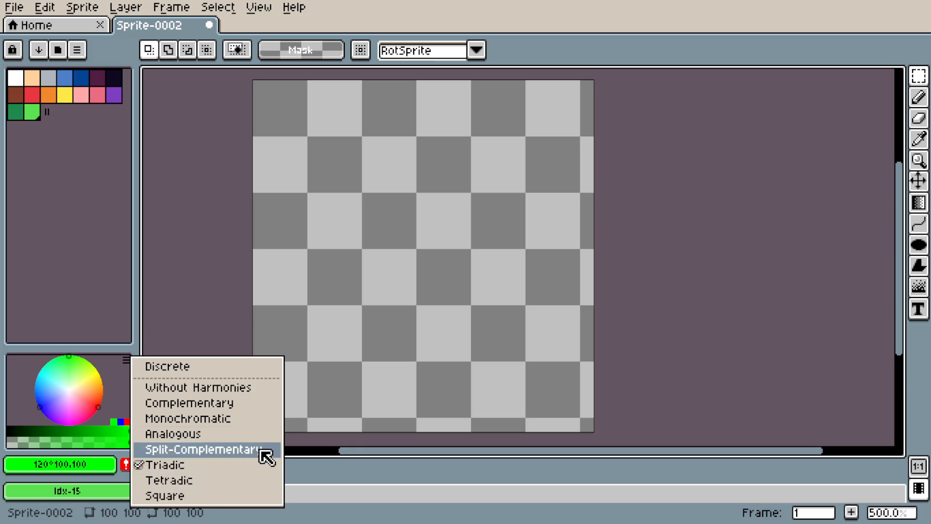
click(217, 398)
drag(75, 364, 90, 386)
click(126, 360)
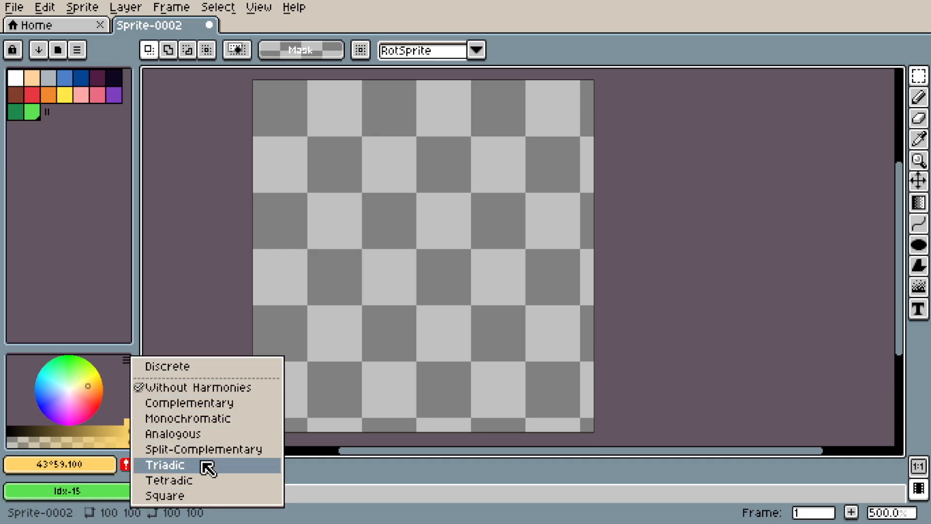
click(118, 390)
Pick a near-white shade with hue 56°, 4, 100 at the wheel's centre and darken its brightness down to black.
drag(83, 388, 70, 391)
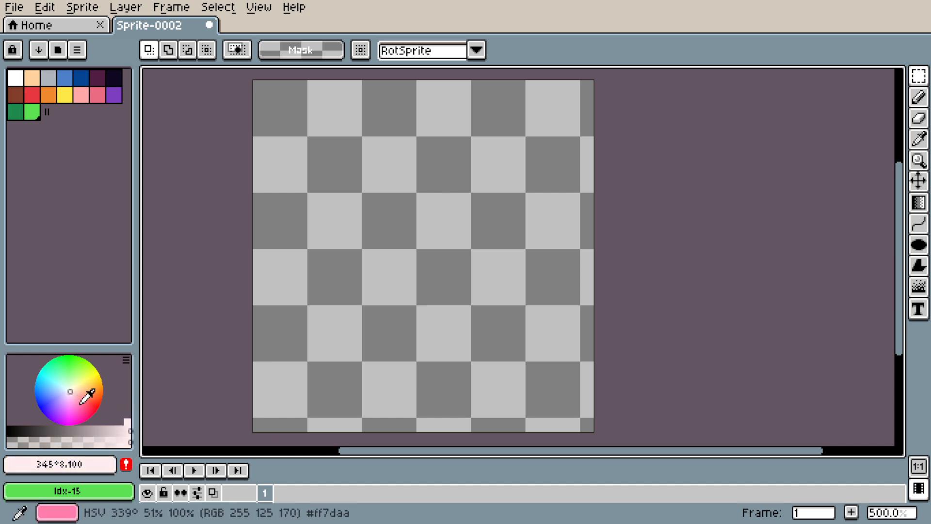
mouse_move(71, 391)
mouse_down()
mouse_move(39, 377)
mouse_move(97, 373)
mouse_move(69, 390)
mouse_up()
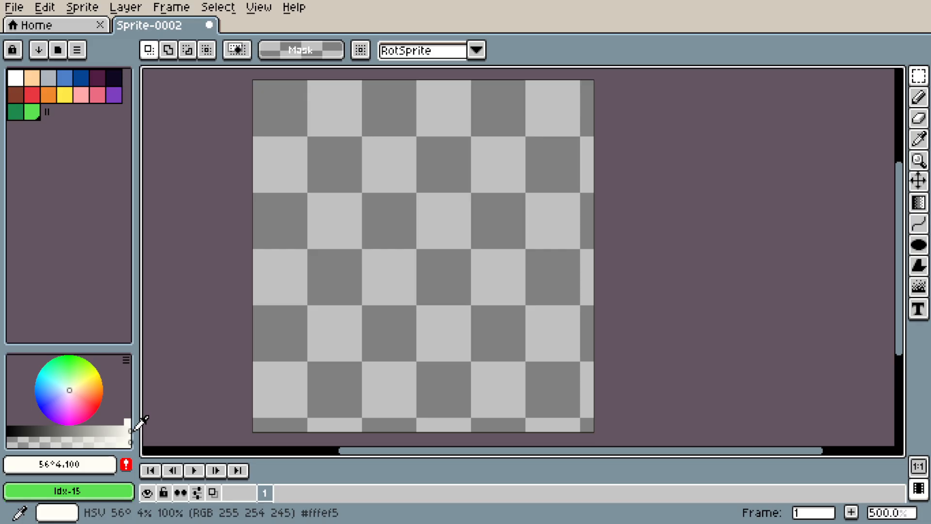
drag(132, 430, 6, 429)
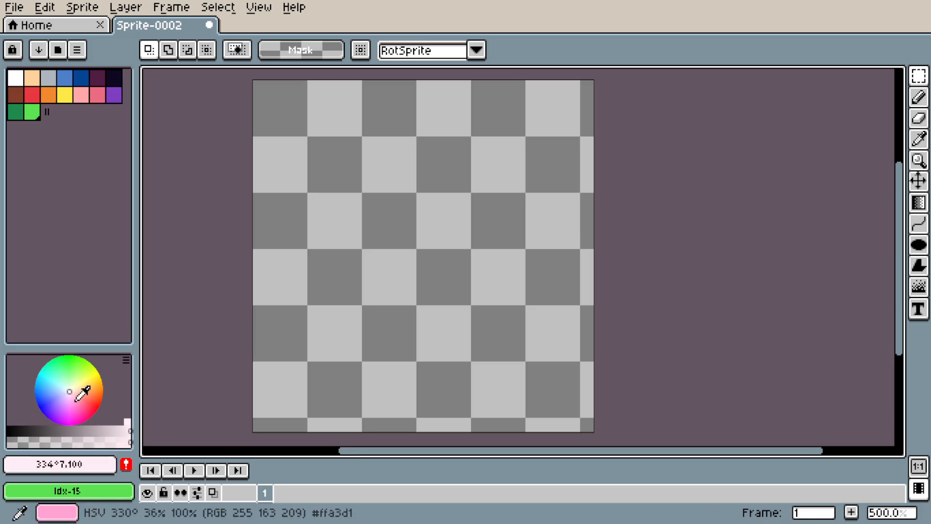
Pick pure red with hue 0°, 100, 100 and sweep its brightness down to 0 and back to 100.
drag(68, 390, 104, 408)
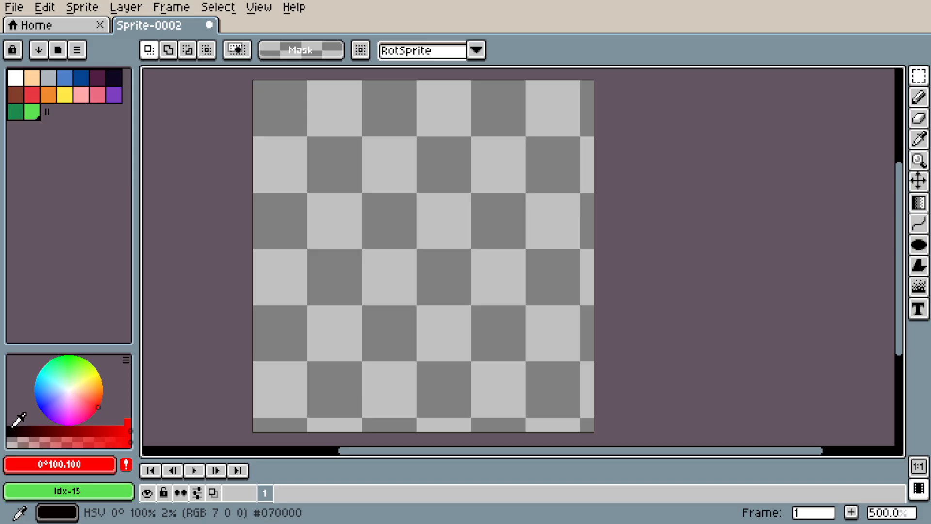
click(130, 428)
drag(129, 429, 7, 431)
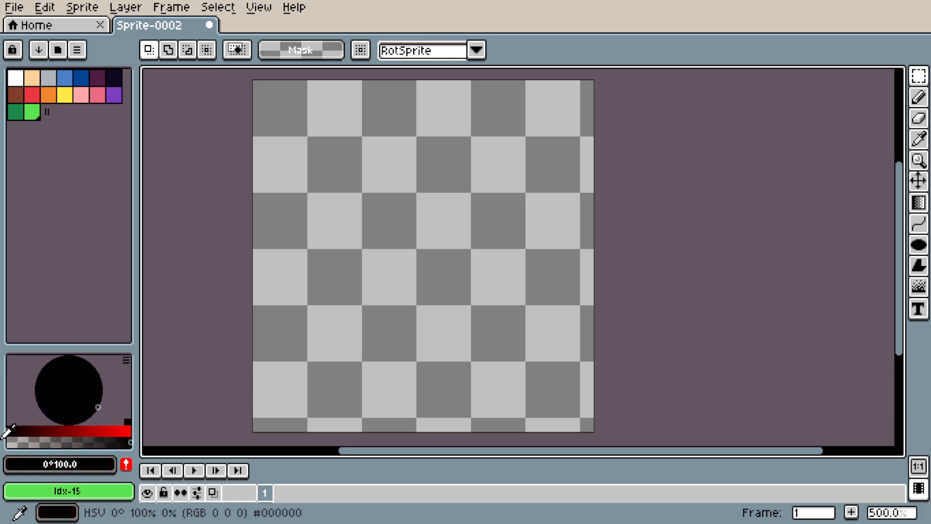
drag(7, 430, 162, 420)
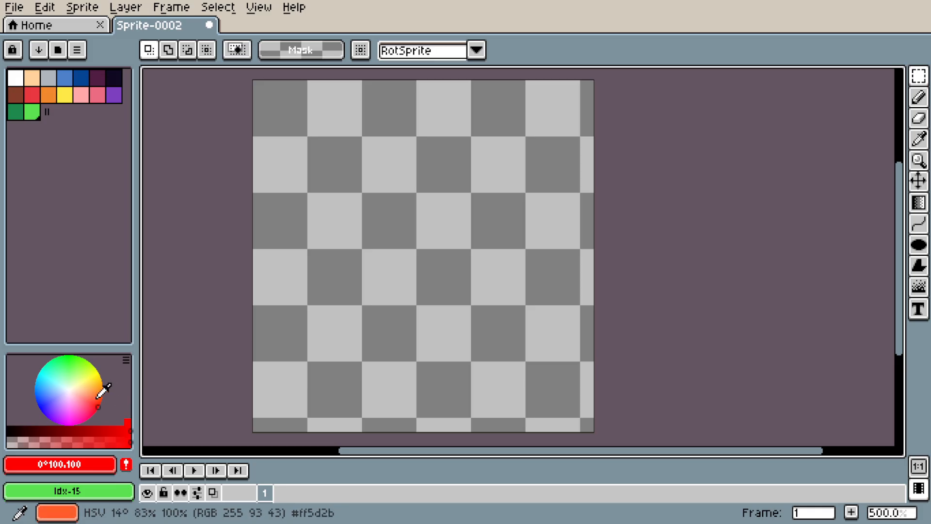
Vary the foreground colour's saturation from orange at 25°, 100, 100 through a pale 18°, 36, 100 to red at 2°, 68, 100.
drag(99, 401, 101, 393)
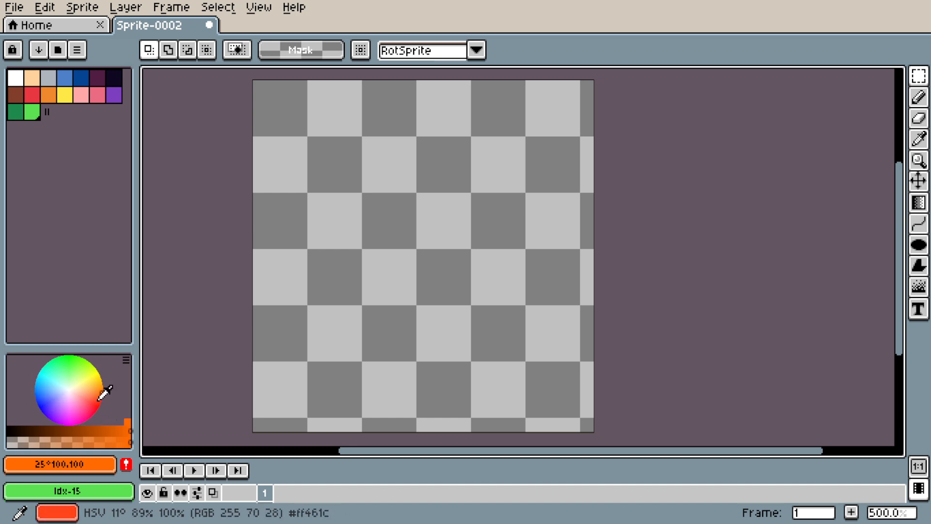
drag(101, 392, 81, 391)
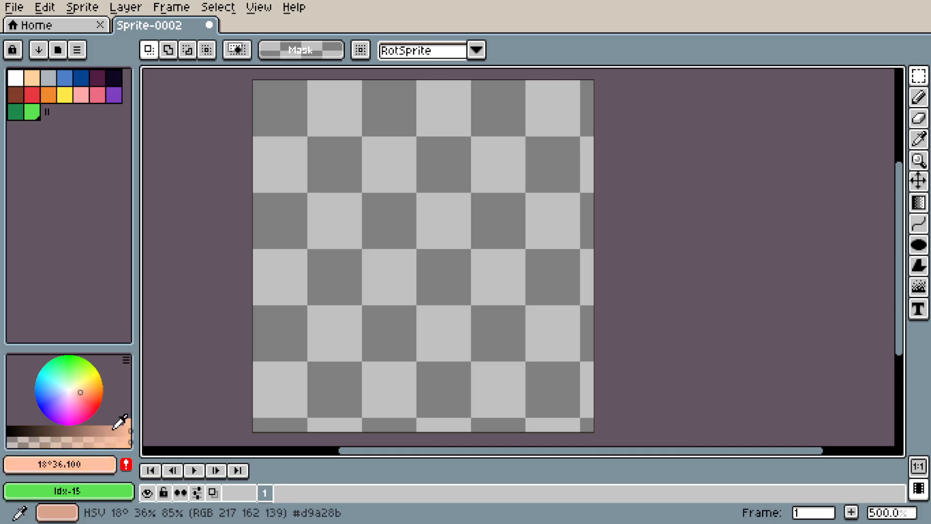
mouse_move(116, 431)
mouse_down()
mouse_move(102, 414)
mouse_move(116, 421)
mouse_up()
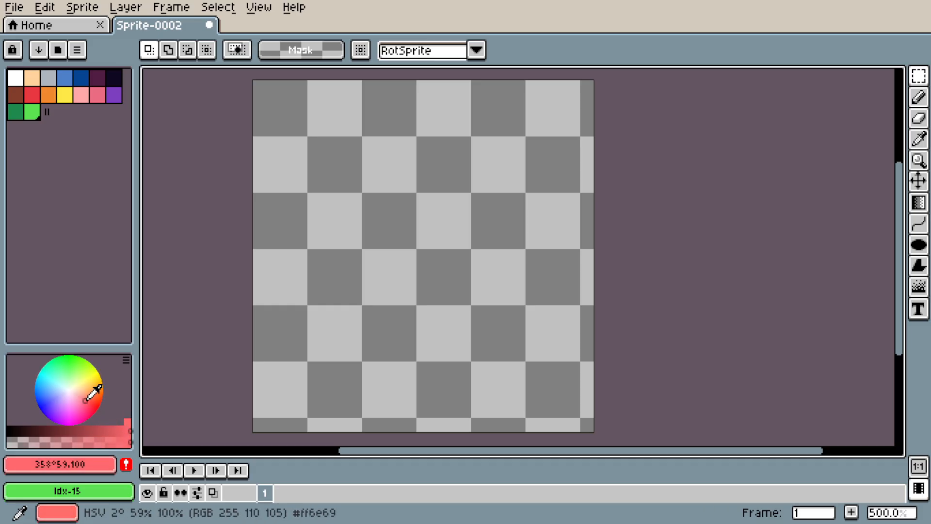
drag(86, 401, 94, 400)
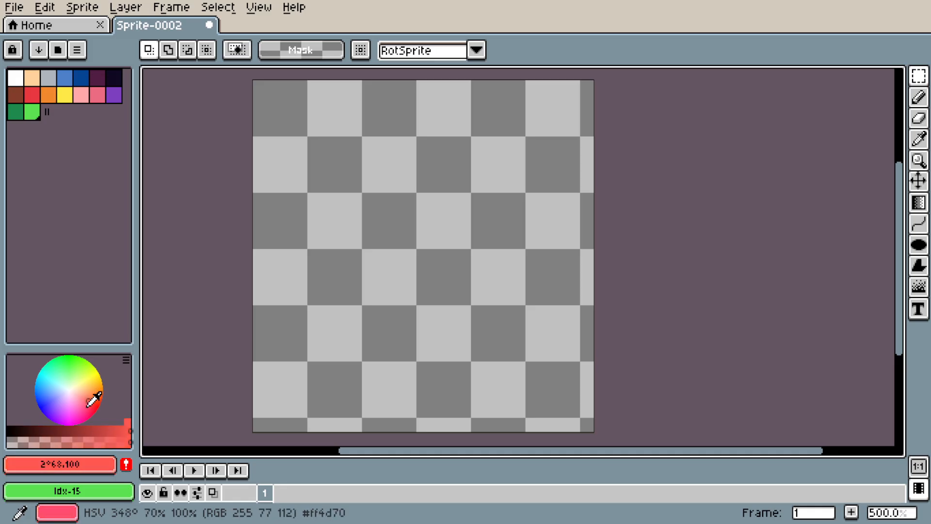
Pick a pale pink with hue 300°, 10, 100 and sweep its brightness down to 1 and back to 100.
drag(94, 392, 68, 393)
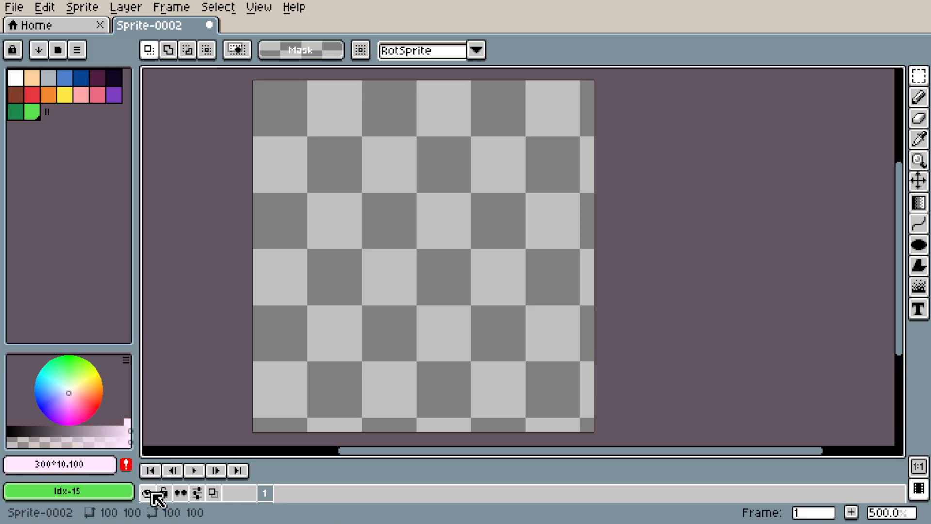
drag(129, 429, 7, 430)
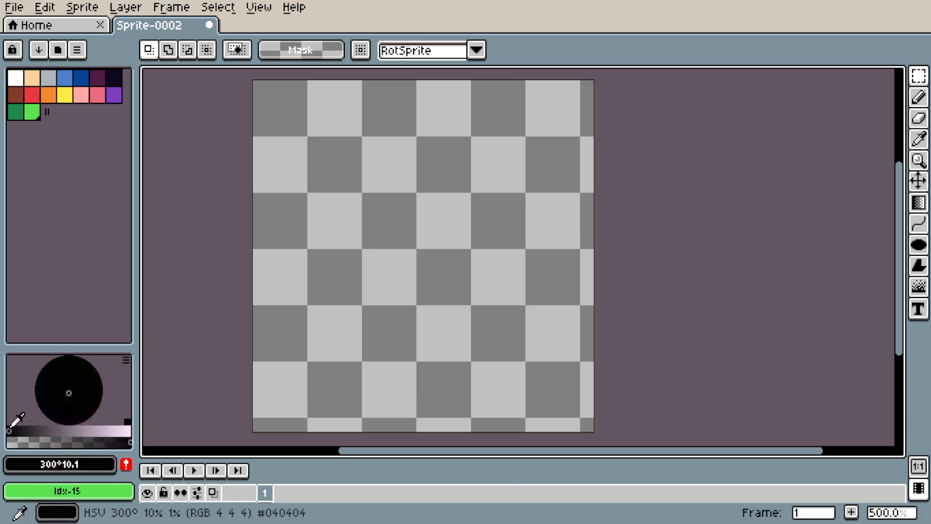
drag(59, 395, 160, 427)
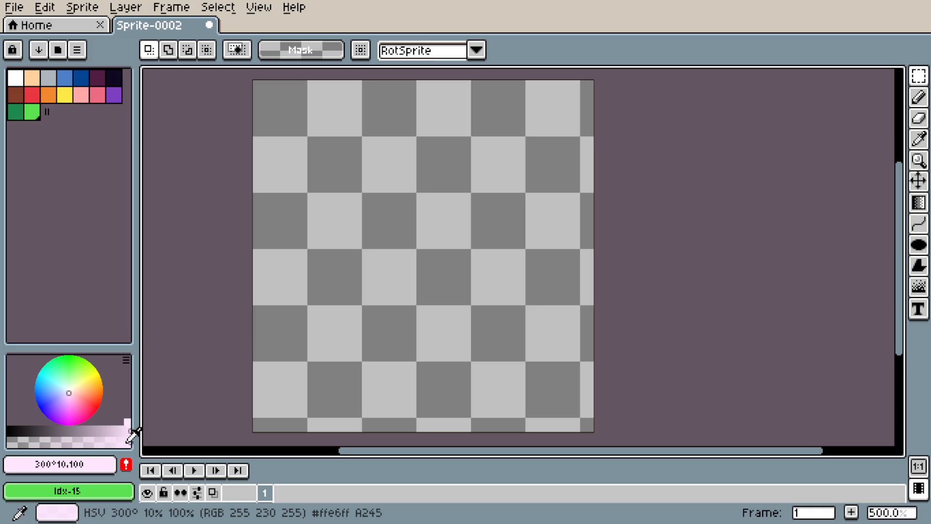
Pick a fully saturated red at the wheel's rim with hue 5°, 100, 100.
drag(72, 387, 103, 404)
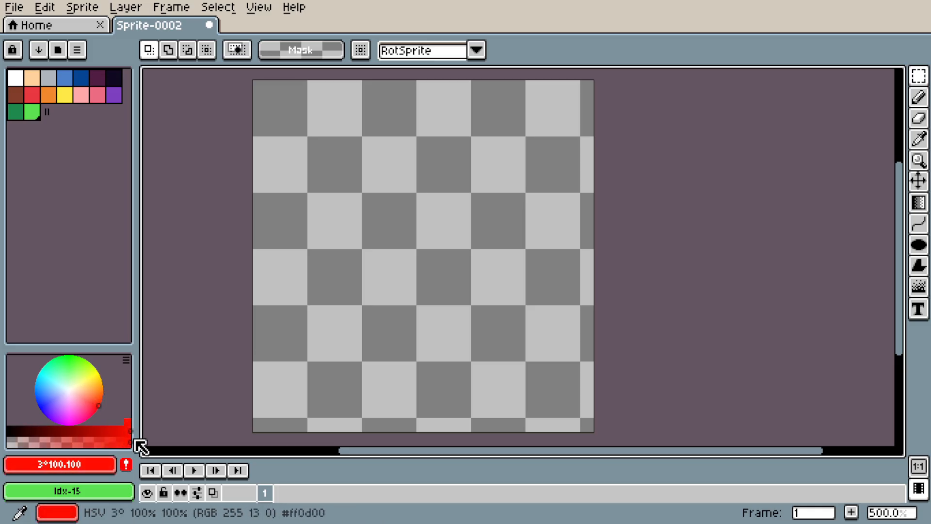
click(104, 402)
drag(98, 409, 147, 429)
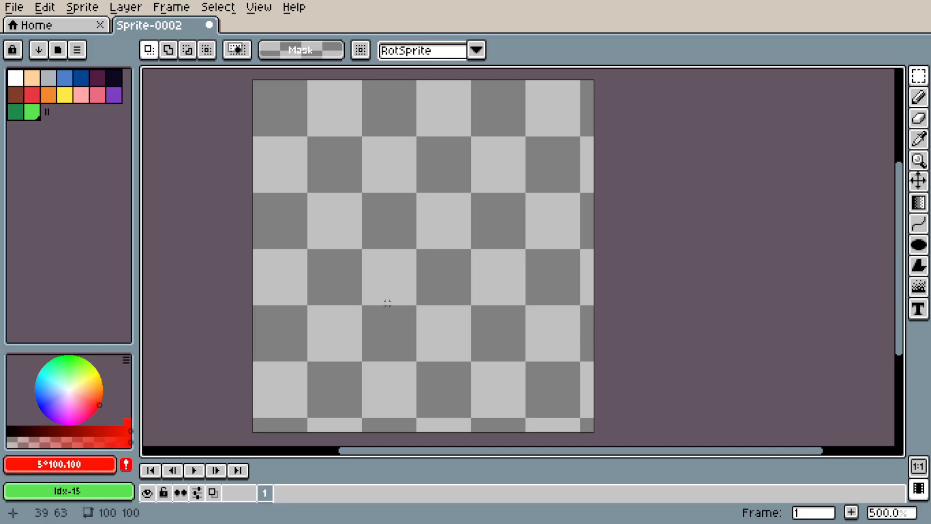
Draw a filled red ellipse slightly above the middle of the canvas.
key(b)
click(918, 245)
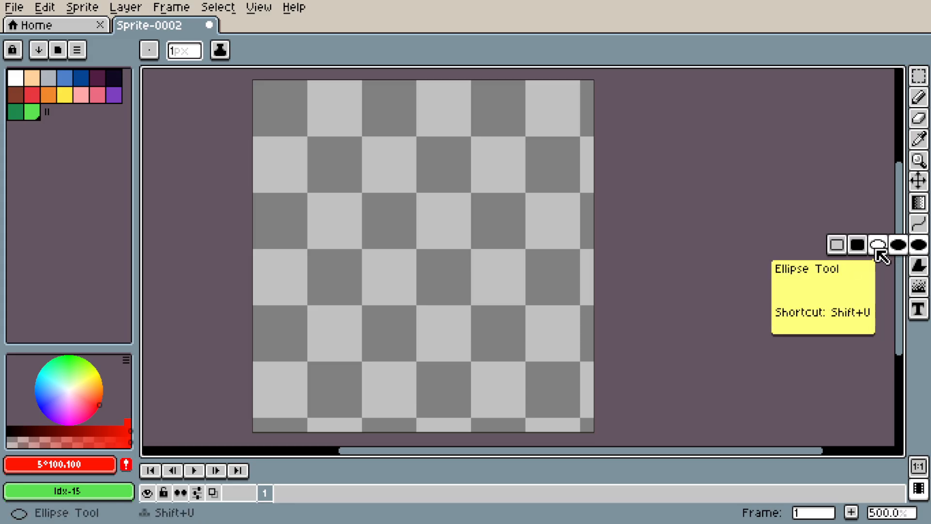
click(878, 245)
drag(342, 160, 476, 309)
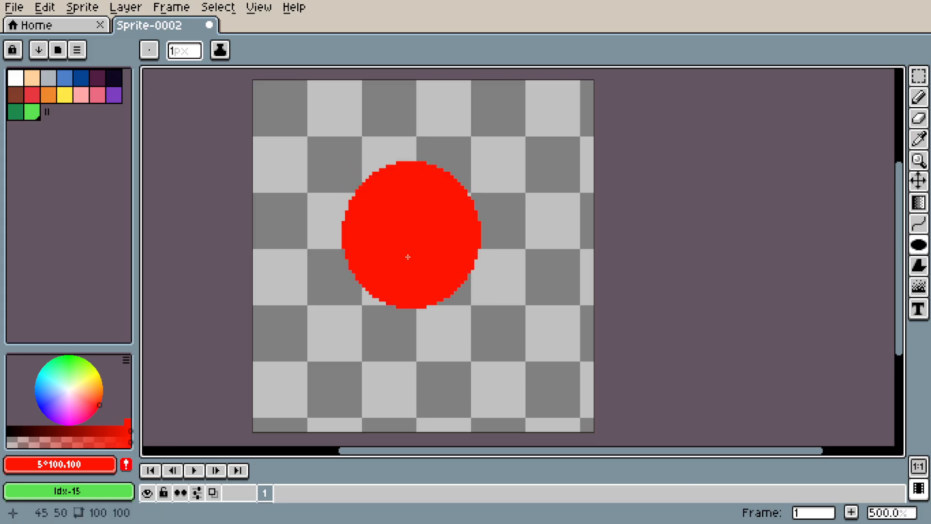
Marquee-select the red ellipse and move it up near the canvas's upper edge.
key(m)
drag(321, 143, 448, 228)
click(555, 240)
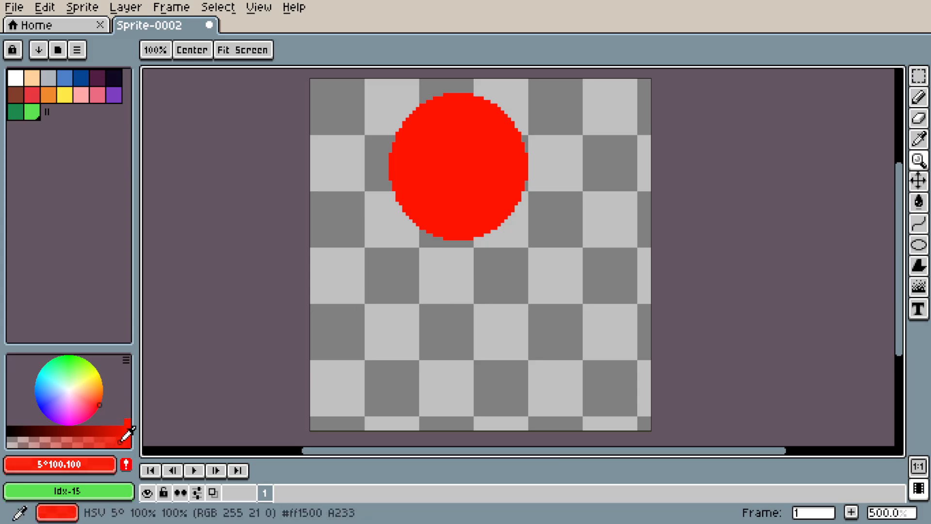
Lower the red's opacity to about half (alpha 121) and draw a second filled ellipse below the opaque one.
drag(107, 441, 91, 441)
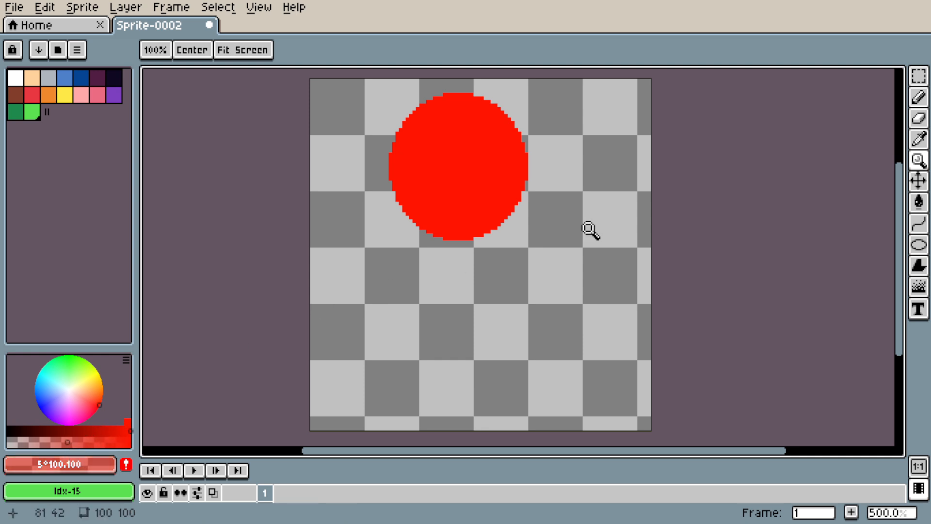
click(918, 245)
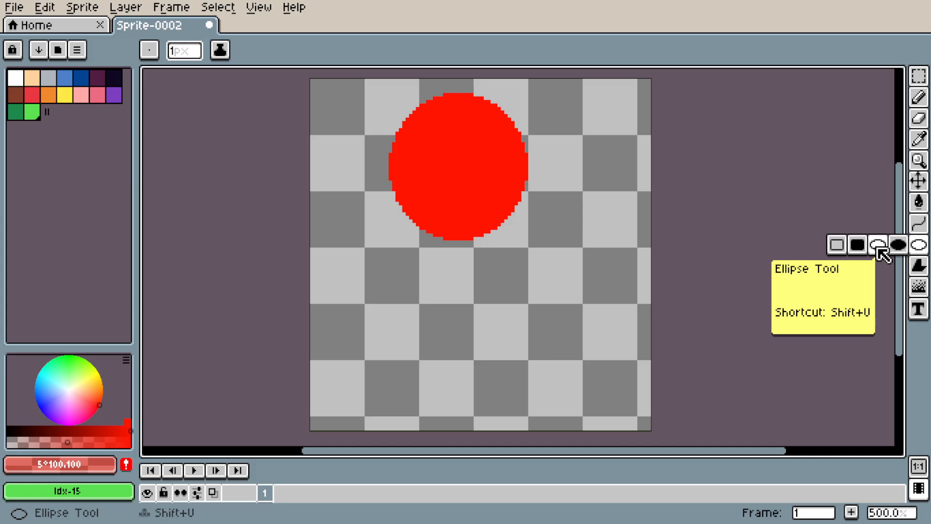
key(shift+u)
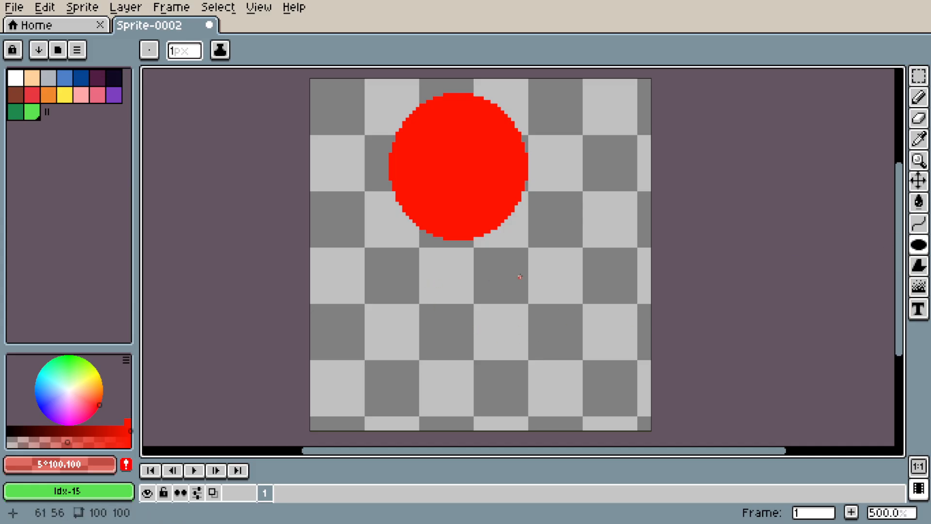
drag(402, 266, 531, 405)
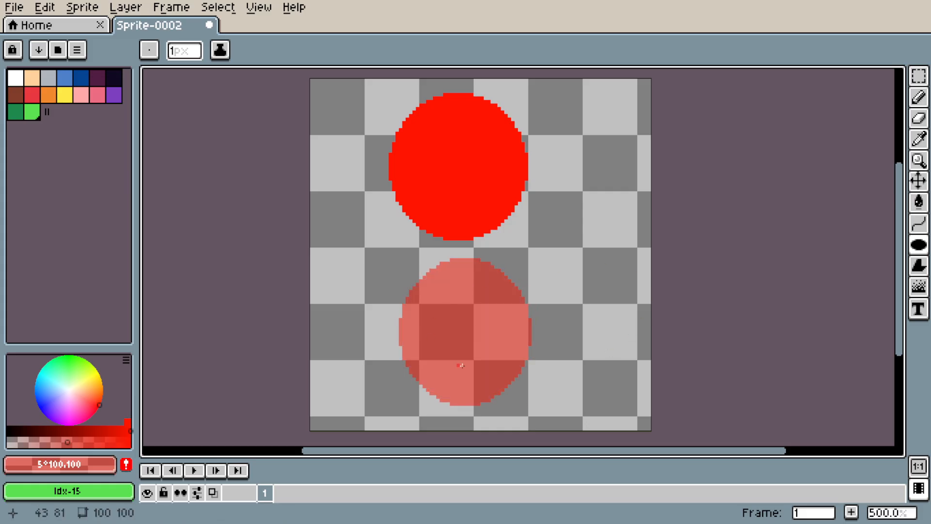
Examine the semi-transparent ellipse up close and compare it with the opaque one above it.
key(z)
drag(462, 335, 480, 294)
key(space)
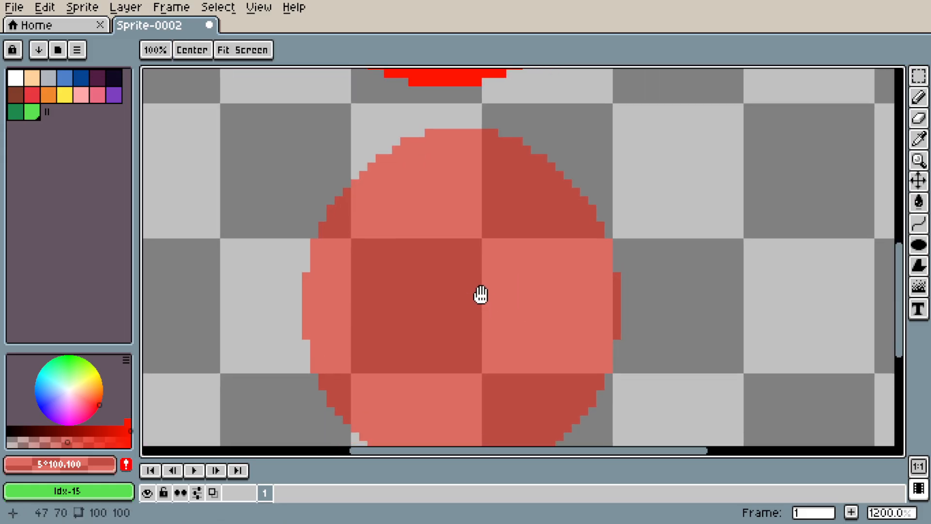
drag(489, 259, 411, 418)
key(space)
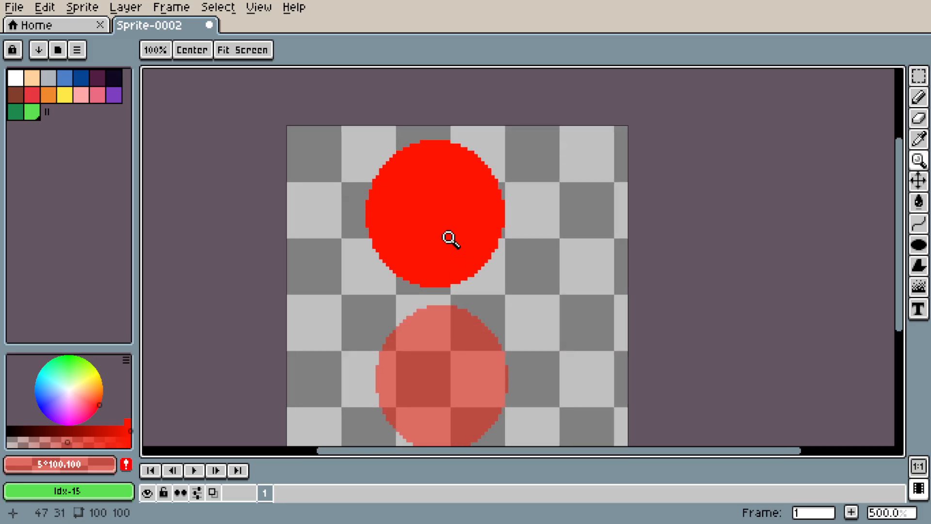
click(428, 205)
key(space)
drag(480, 239, 488, 163)
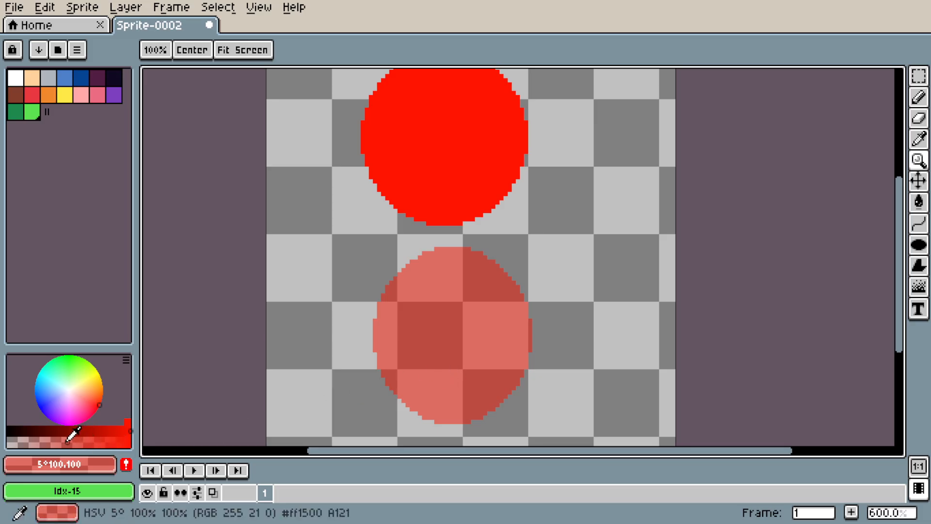
Raise the red's opacity to full and lower it to about half again, viewing the matching ellipse each time.
drag(68, 442, 138, 441)
drag(413, 210, 396, 272)
key(z)
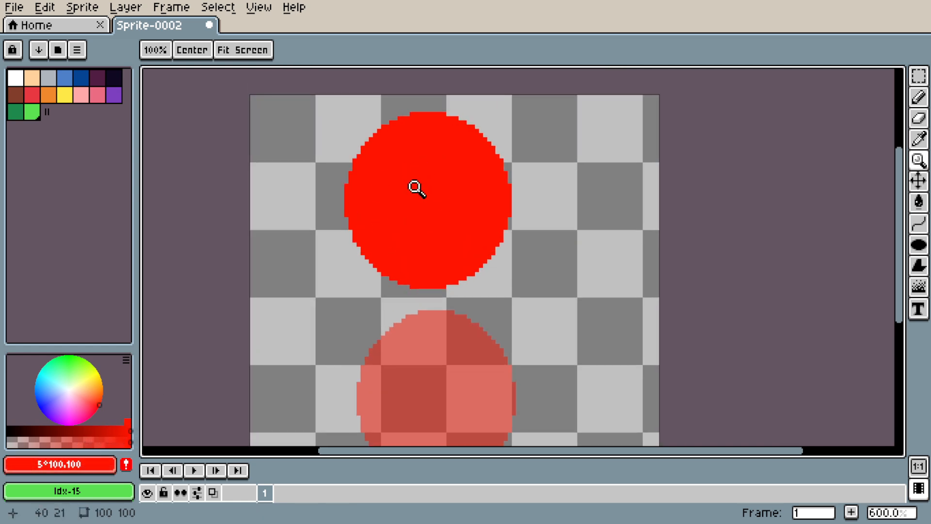
drag(125, 441, 68, 441)
drag(458, 331, 453, 262)
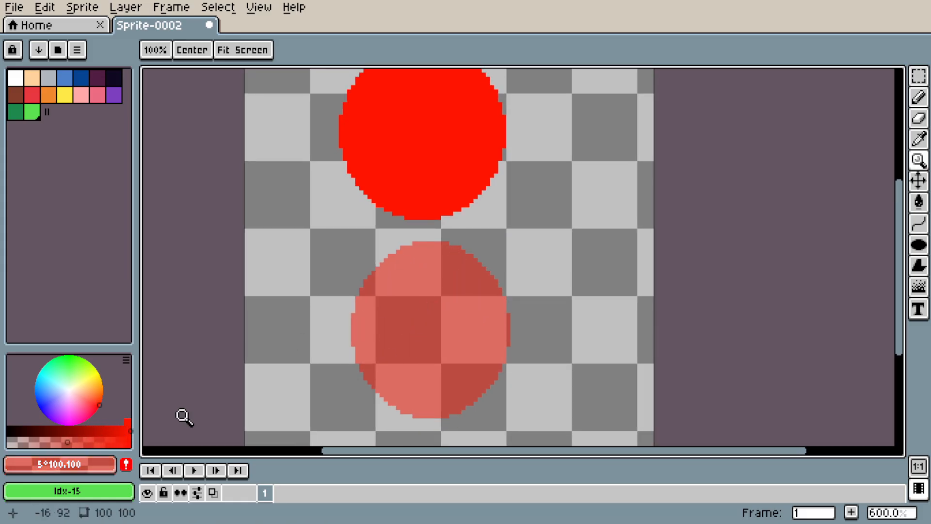
Lower the red's opacity to zero, try a faint red pencil scribble beside the ellipses and undo it.
drag(67, 441, 6, 438)
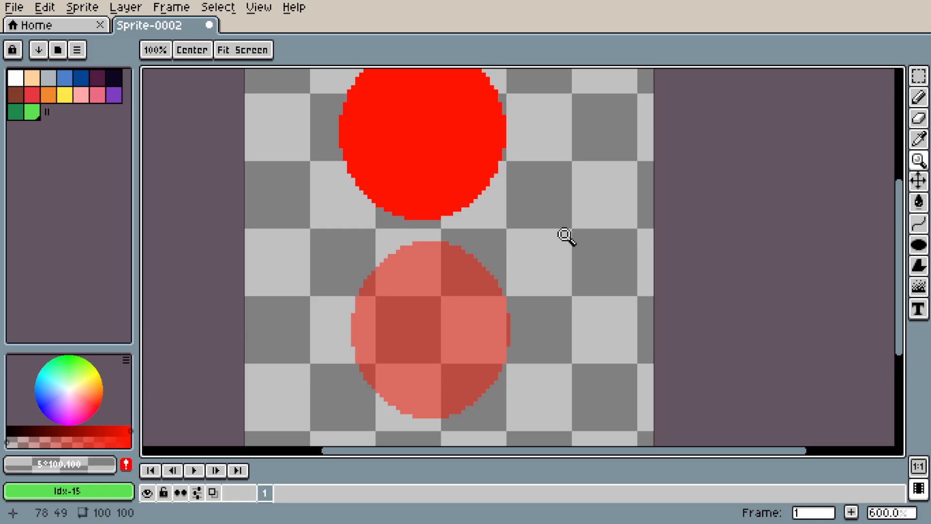
key(b)
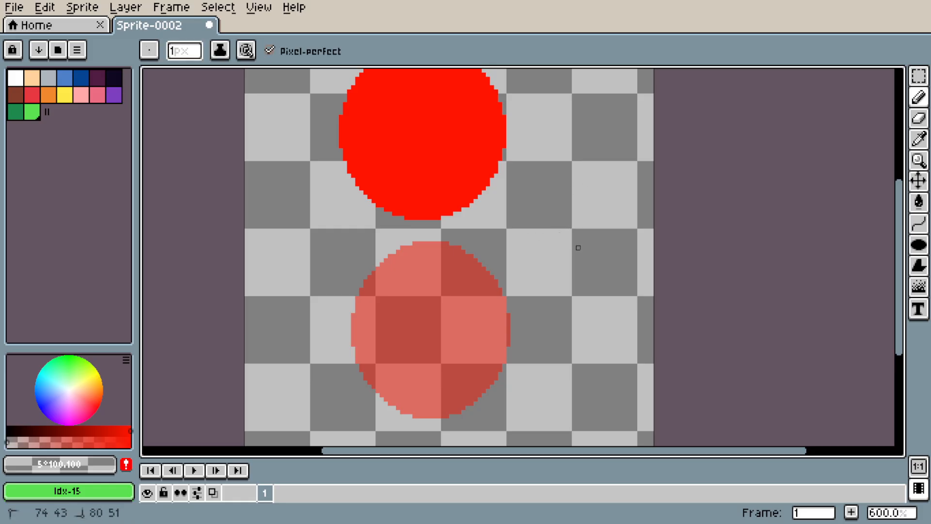
click(7, 443)
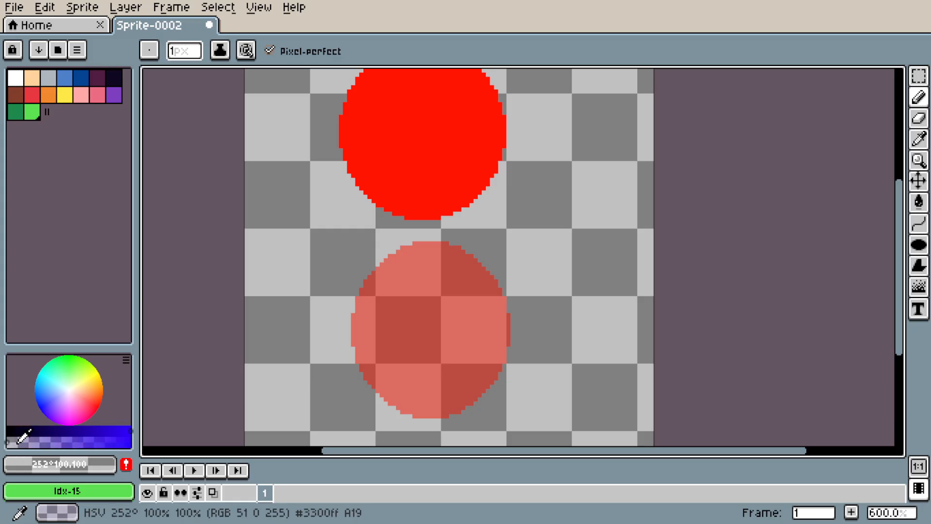
drag(92, 409, 113, 412)
drag(19, 443, 36, 443)
drag(519, 223, 540, 231)
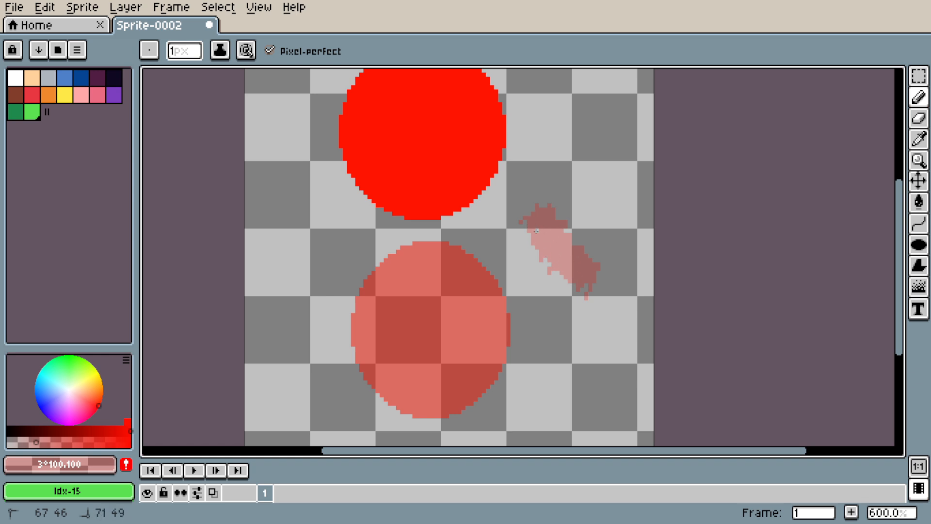
key(ctrl+z)
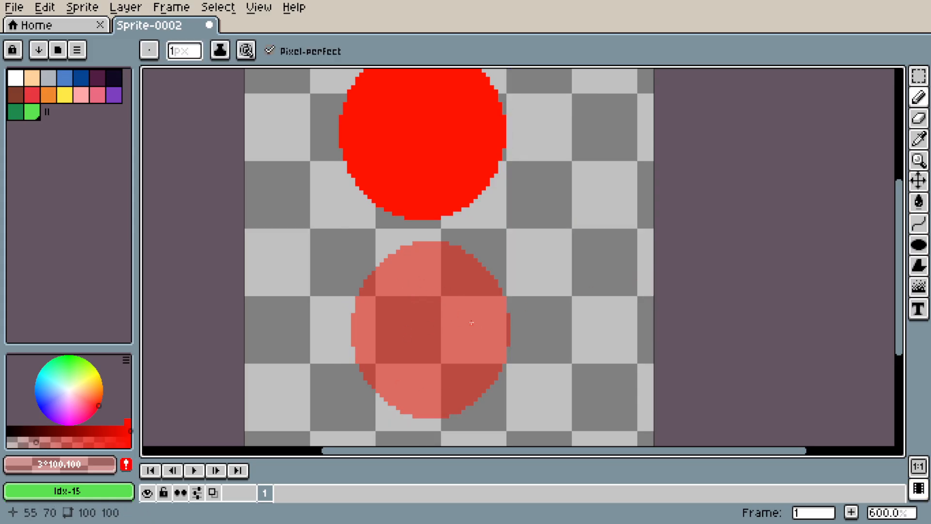
Set the red's opacity to about 42% (alpha 107) and draw a smaller filled ellipse inside the semi-transparent one.
click(59, 442)
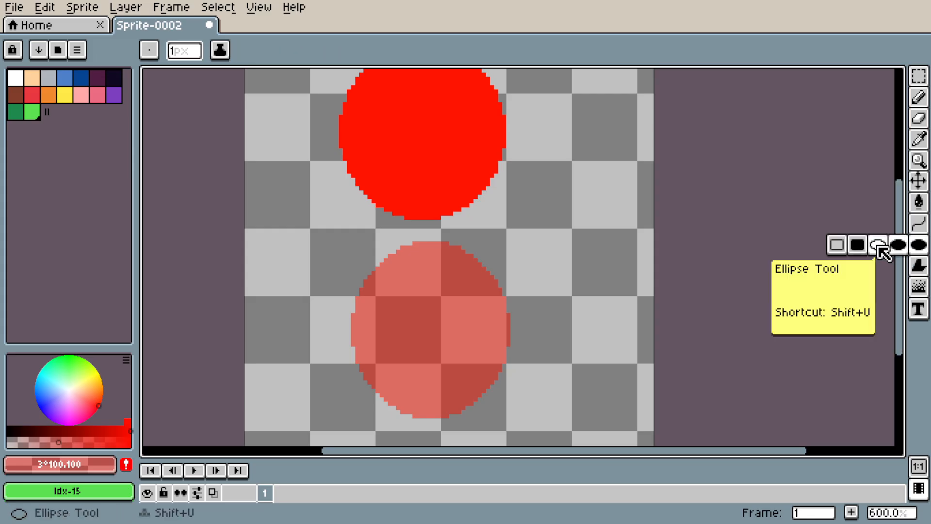
click(899, 246)
drag(376, 281, 486, 392)
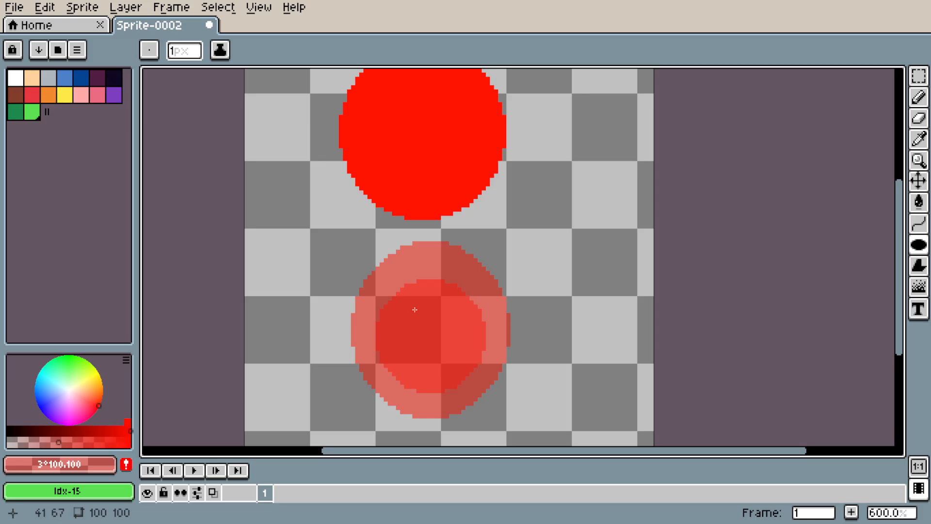
Stack several ever-smaller semi-transparent filled ellipses in the centre of the lower ellipse to build up its red.
key(z)
drag(445, 357, 481, 341)
drag(481, 341, 475, 298)
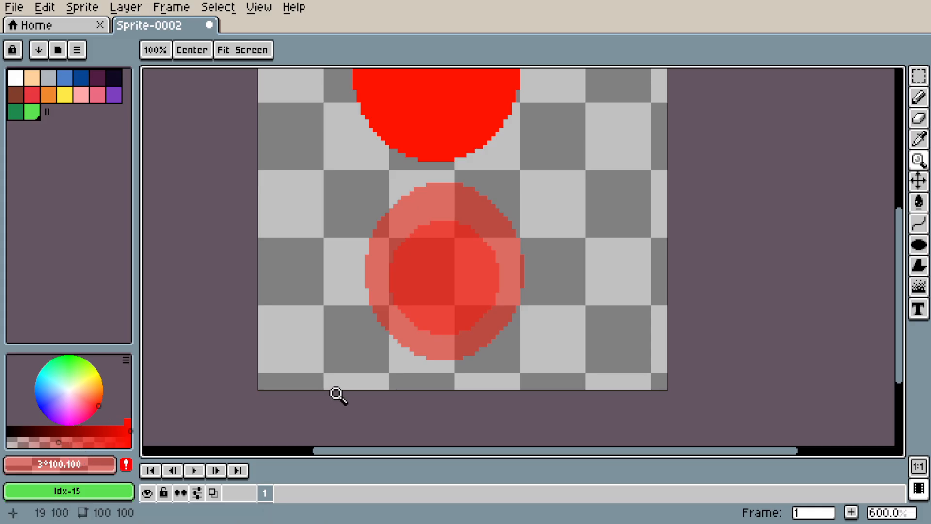
click(918, 245)
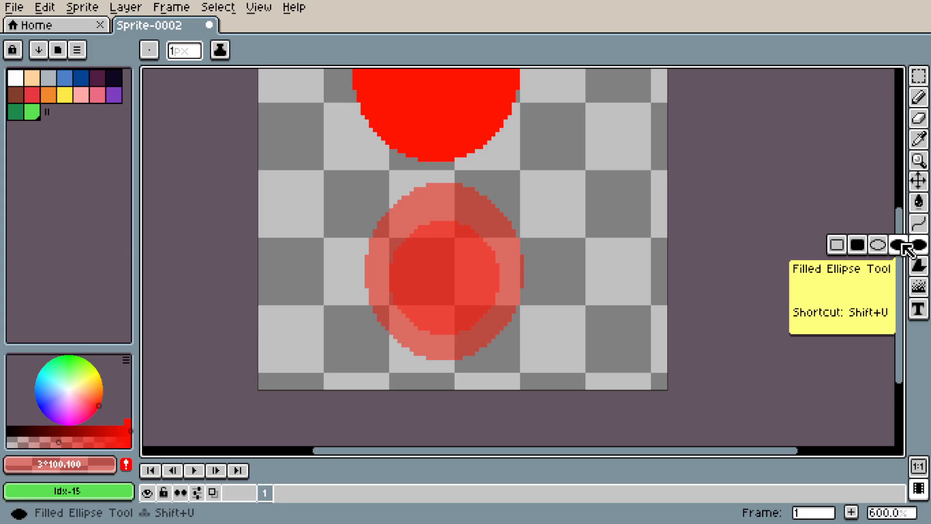
drag(412, 245, 481, 320)
drag(424, 261, 475, 310)
mouse_move(445, 277)
mouse_down()
mouse_move(469, 307)
mouse_move(459, 300)
mouse_up()
drag(421, 261, 463, 305)
drag(428, 252, 472, 296)
mouse_move(444, 240)
mouse_down()
mouse_move(485, 297)
mouse_move(476, 303)
mouse_up()
Examine the overlapping semi-transparent ellipses up close and compare them with the opaque ellipse above.
key(z)
scroll(495, 281, up, 5)
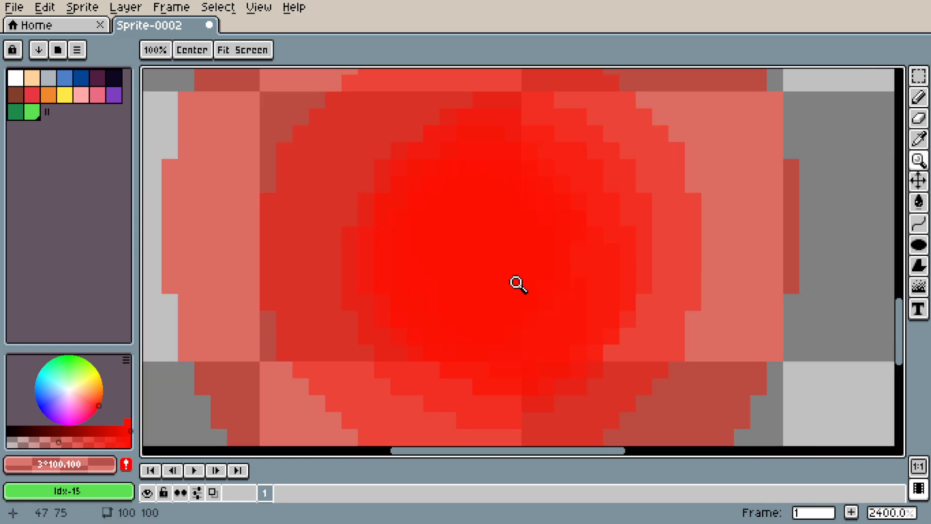
scroll(524, 256, down, 7)
scroll(509, 263, up, 1)
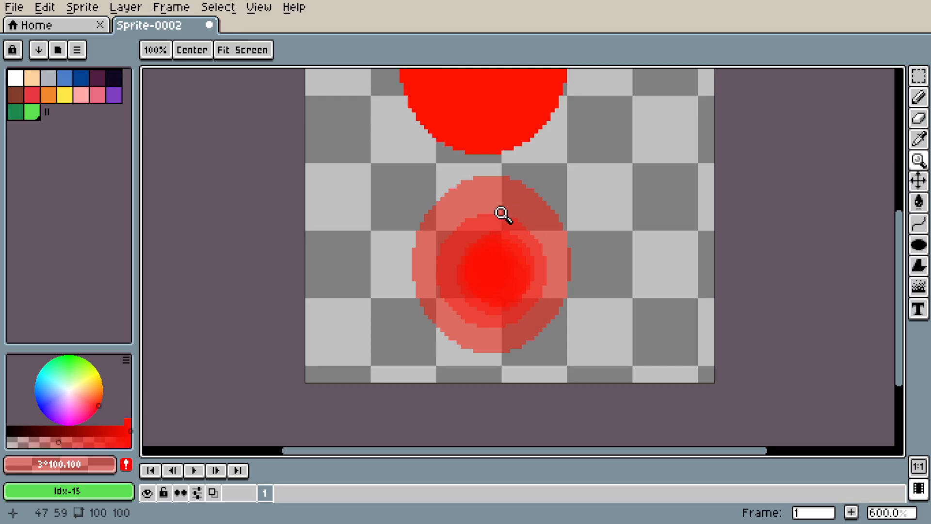
scroll(524, 225, up, 1)
drag(532, 323, 500, 306)
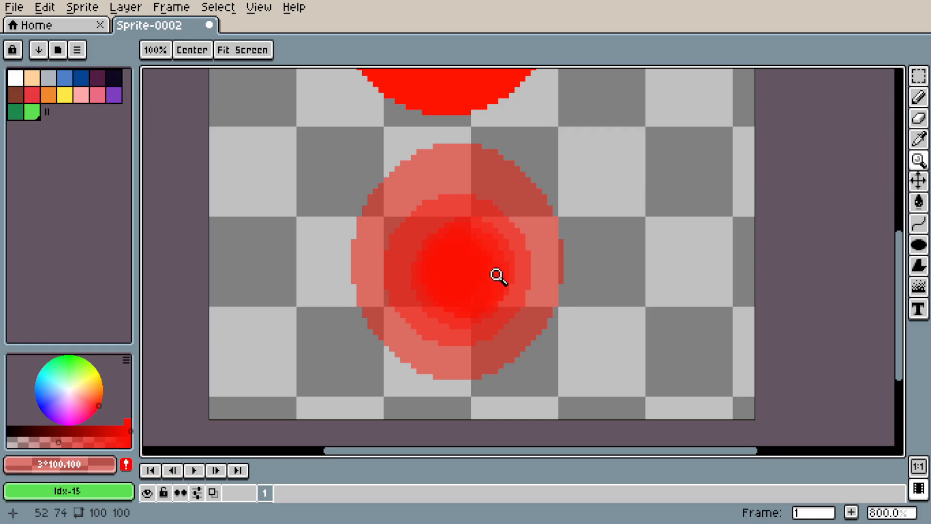
scroll(498, 280, down, 1)
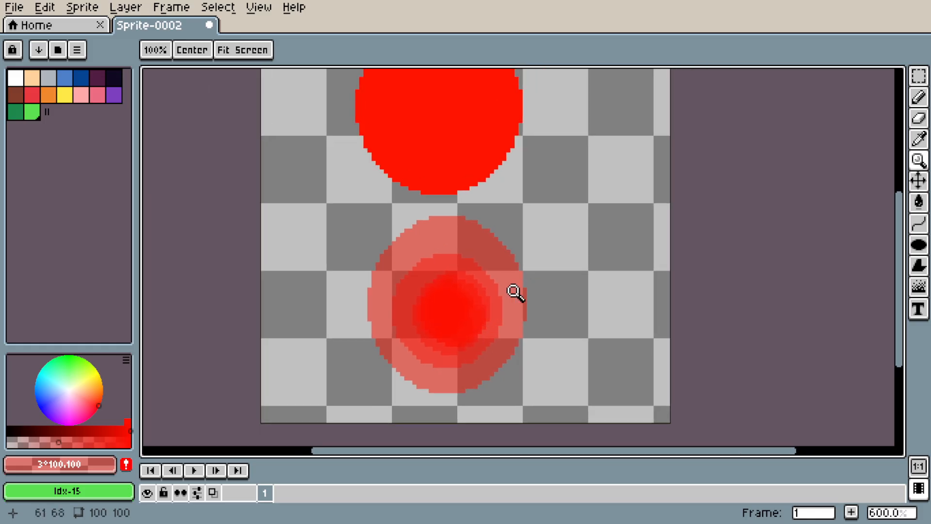
drag(504, 262, 502, 267)
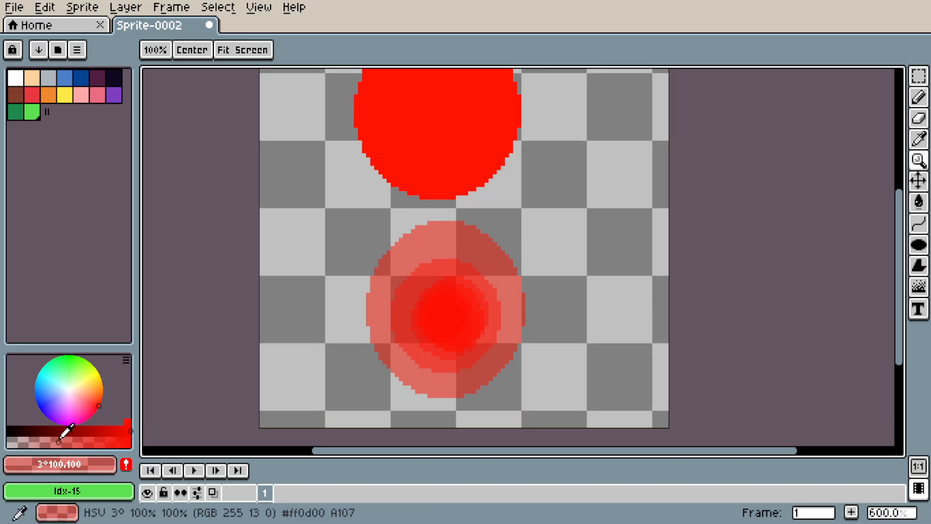
Raise the red's opacity to full.
drag(71, 436, 129, 436)
drag(480, 263, 469, 276)
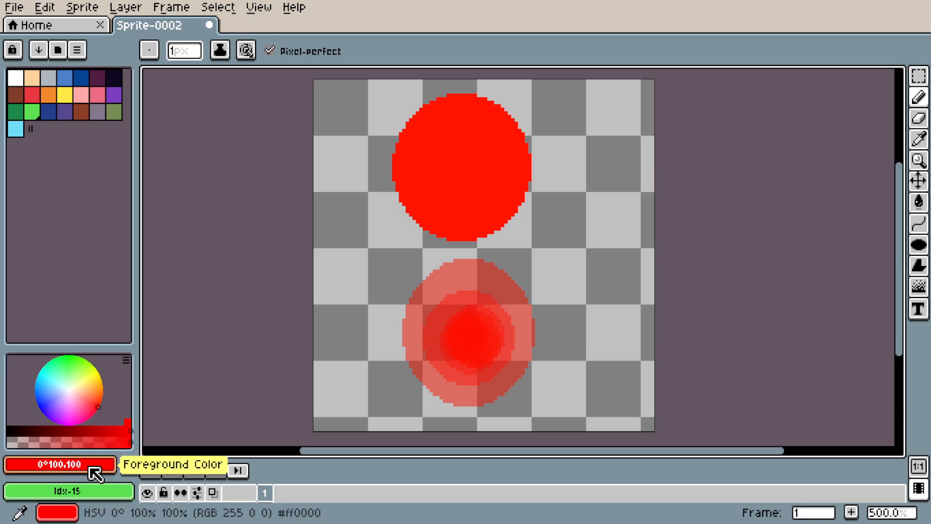
Try pencil strokes in the foreground red and the background green beside the lower ellipse and undo both.
drag(349, 265, 346, 286)
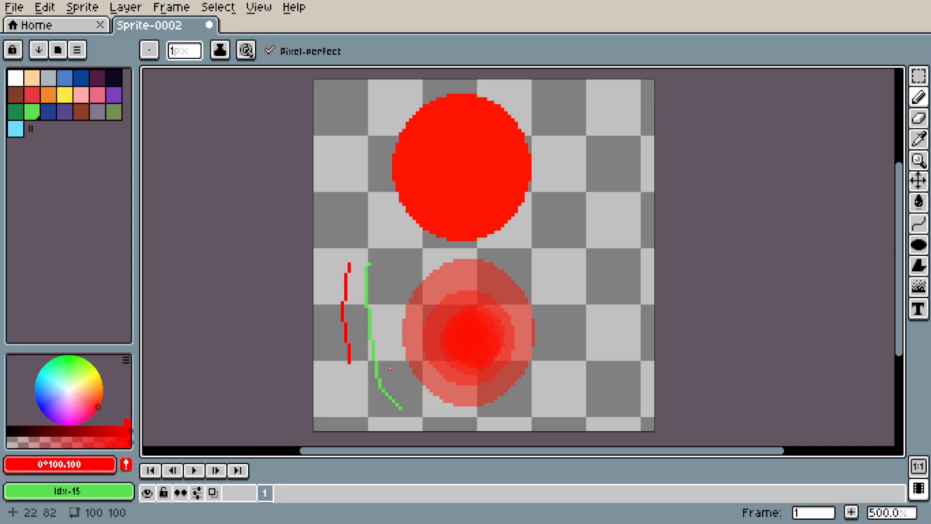
key(ctrl+z)
key(ctrl+z)
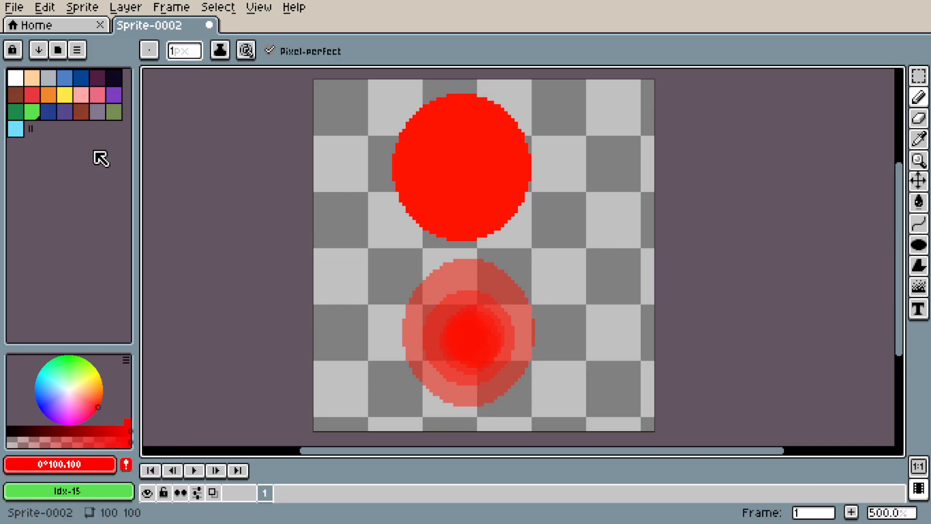
Pick a bright green (HSV 120°, 98%, 100%) on the colour wheel, add it to the palette and select its swatch.
drag(97, 407, 68, 357)
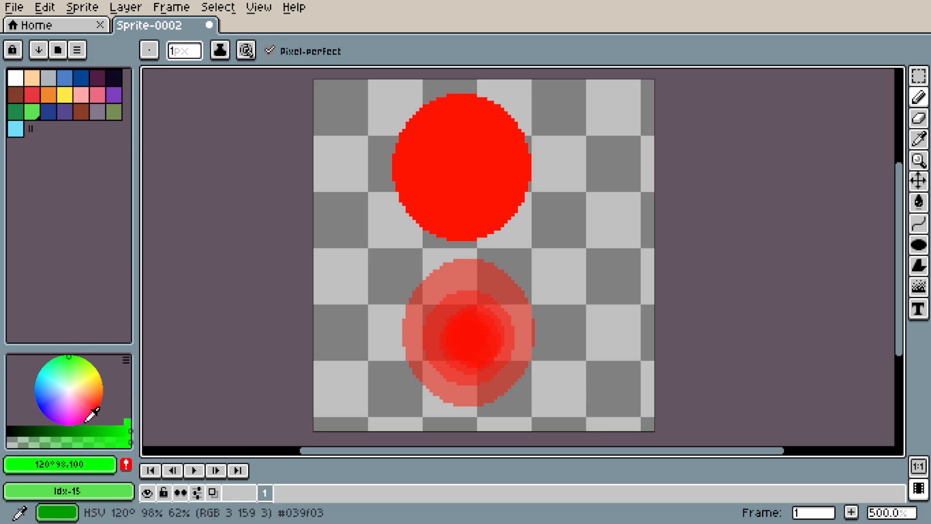
click(127, 466)
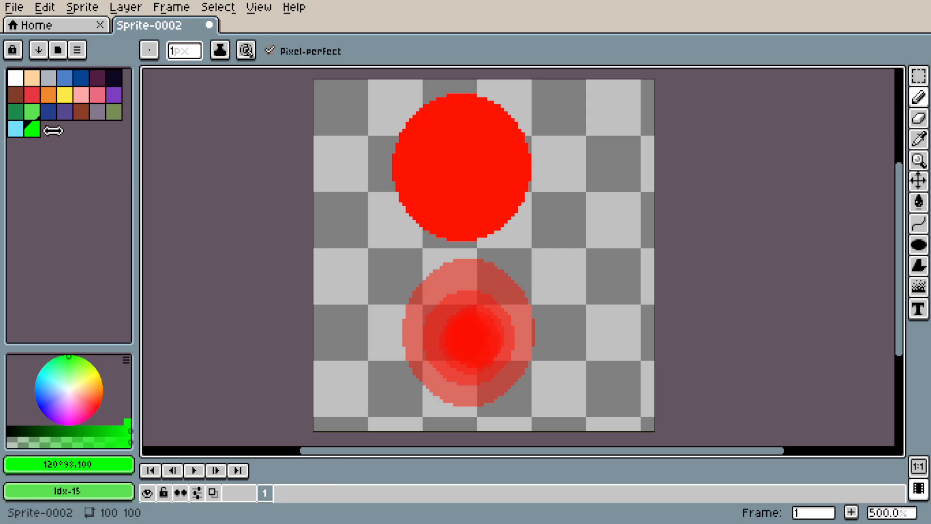
click(35, 133)
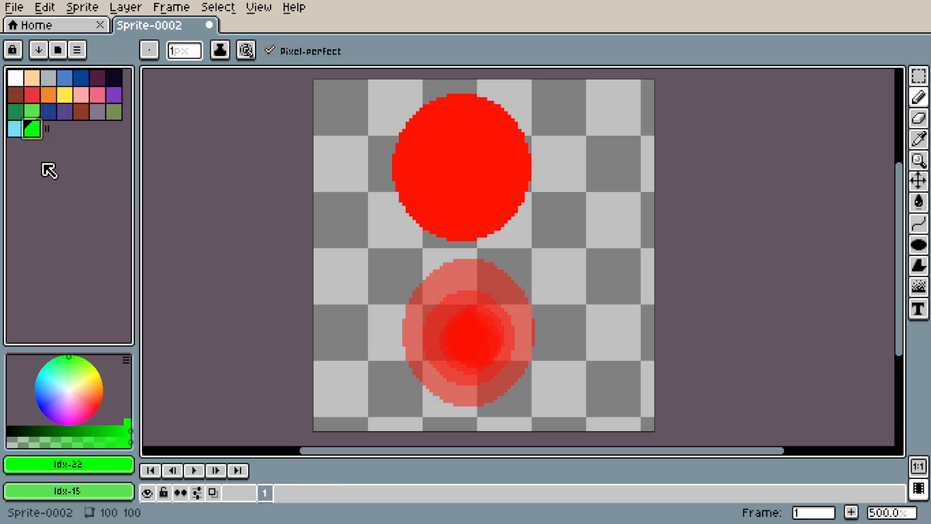
Mix a slightly transparent amber (HSV 40°, 89%, 85%, alpha 216) and add it to the palette.
mouse_move(98, 390)
mouse_down()
mouse_move(99, 402)
mouse_move(90, 377)
mouse_move(62, 404)
mouse_move(95, 380)
mouse_up()
click(113, 429)
drag(114, 429, 90, 428)
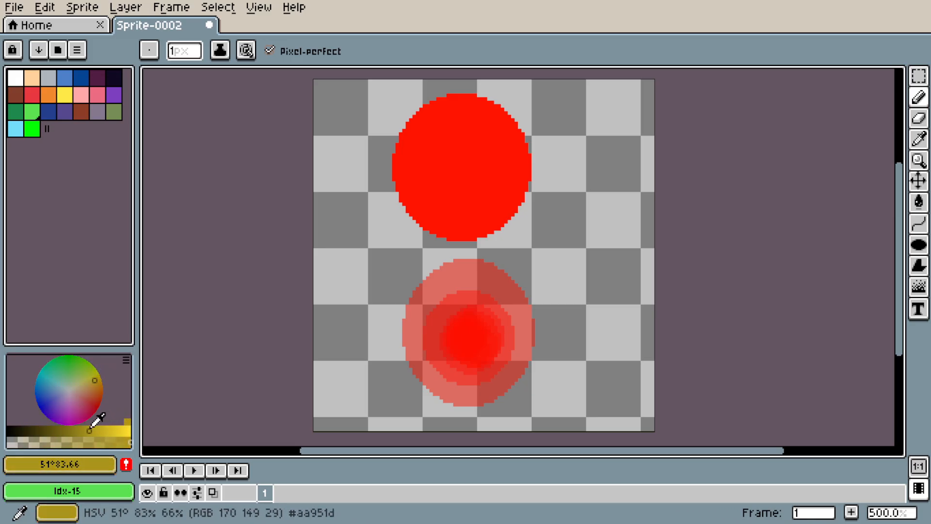
click(112, 430)
drag(97, 378, 95, 386)
click(98, 385)
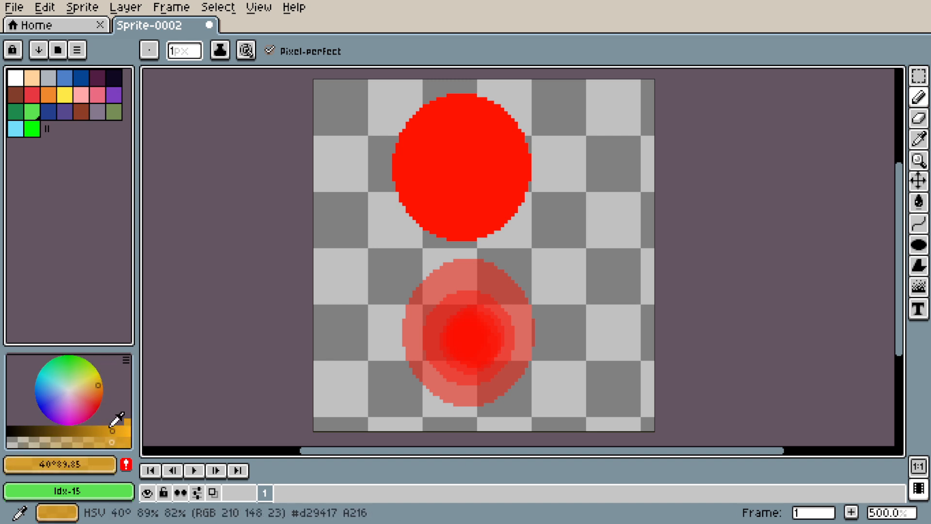
click(127, 464)
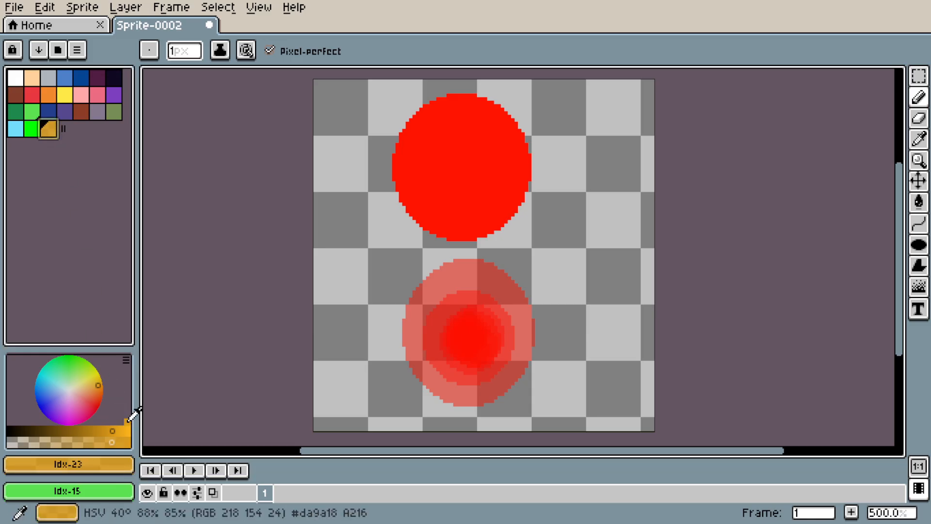
Mix an orange-red (HSV 13°, 100%, 85%) and a violet (HSV 254°, 46%, 85%) and add both to the palette.
click(97, 388)
click(100, 400)
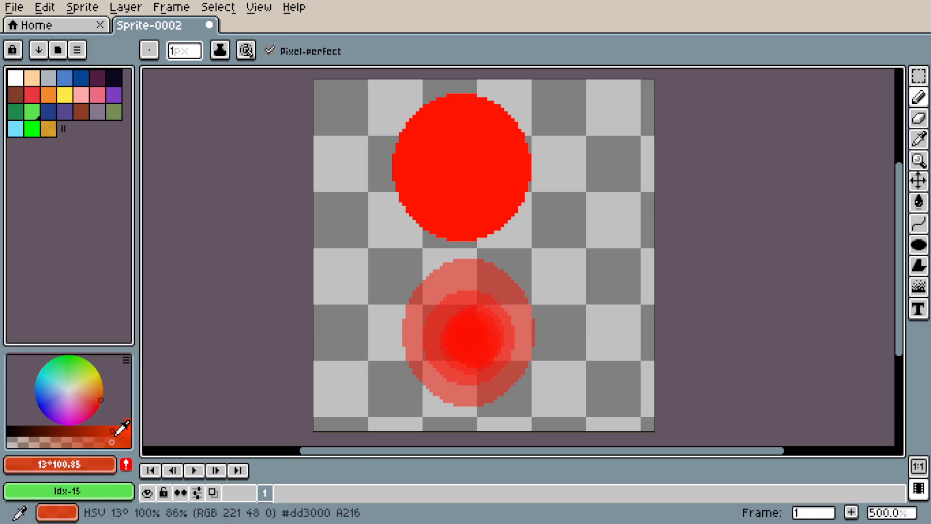
click(131, 466)
drag(64, 387, 58, 400)
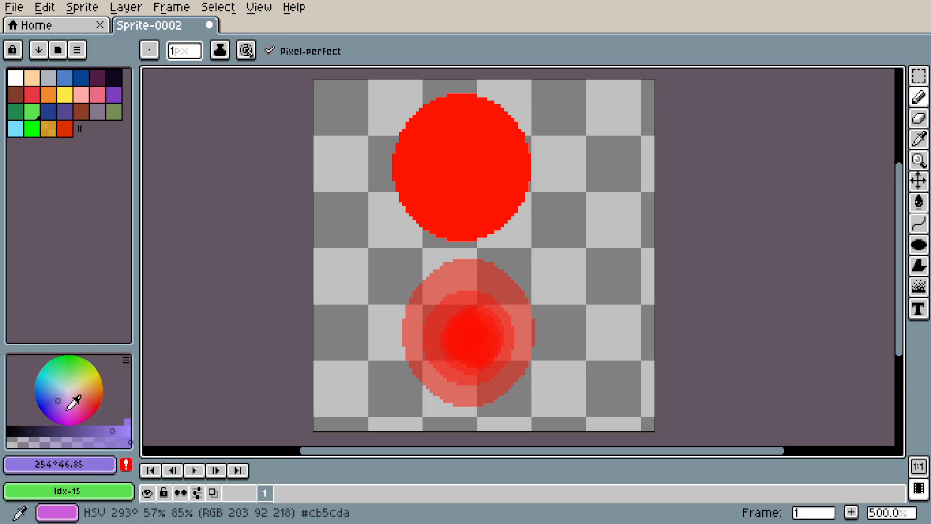
click(127, 466)
Select the violet, orange-red and light green palette swatches one after another as the foreground colour.
click(80, 129)
click(63, 131)
click(33, 113)
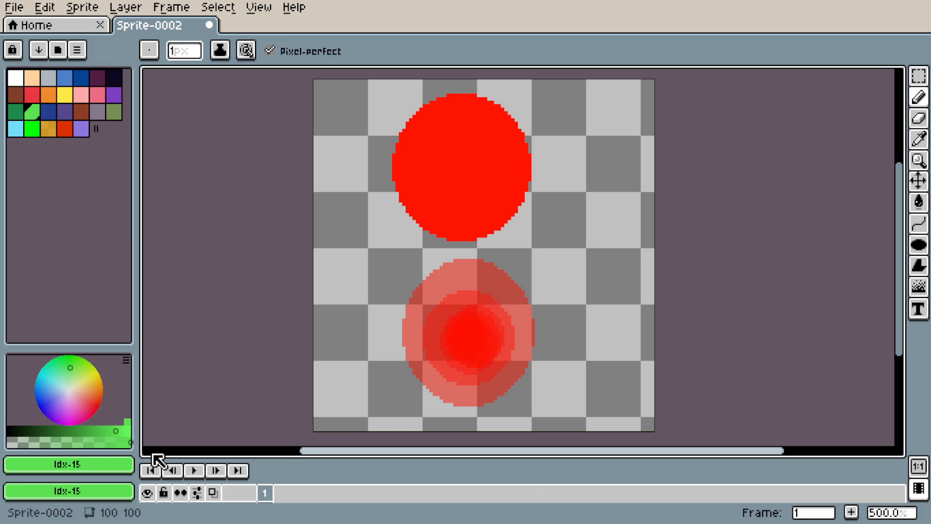
Pick an orange (HSV 23°, 92%, 88%) on the colour wheel and open the foreground colour's HSV editor.
drag(74, 360, 100, 393)
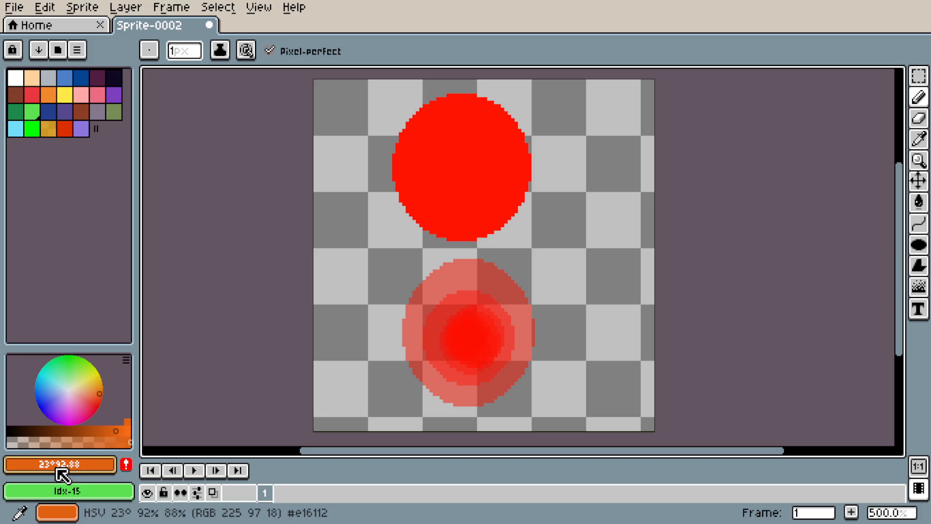
click(72, 467)
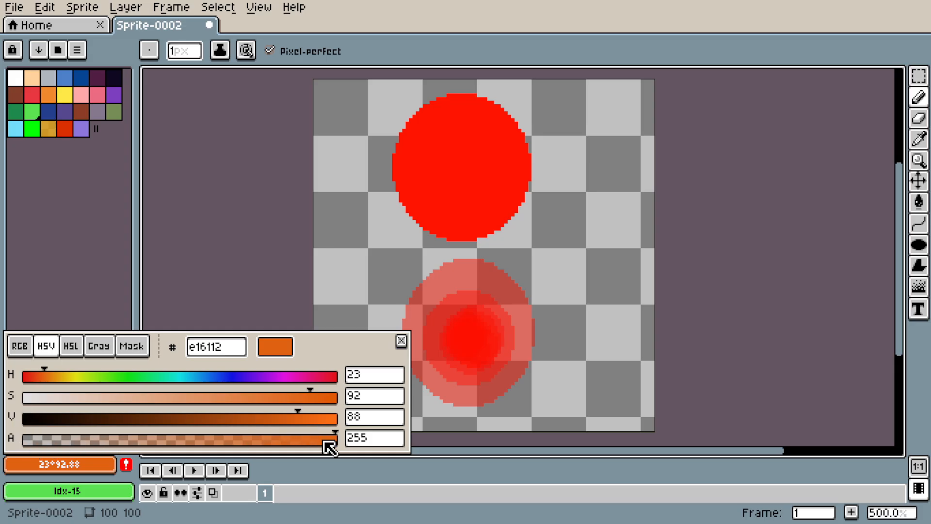
drag(329, 449, 482, 512)
click(51, 472)
Set the foreground colour's hue to 229 and vary its saturation through 48 and 0, ending at 100.
drag(46, 378, 229, 389)
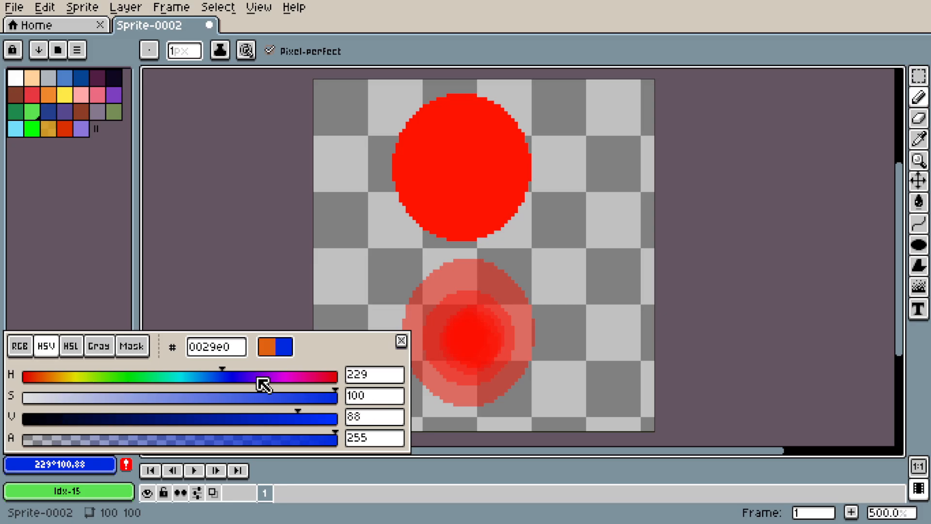
drag(338, 397, 176, 406)
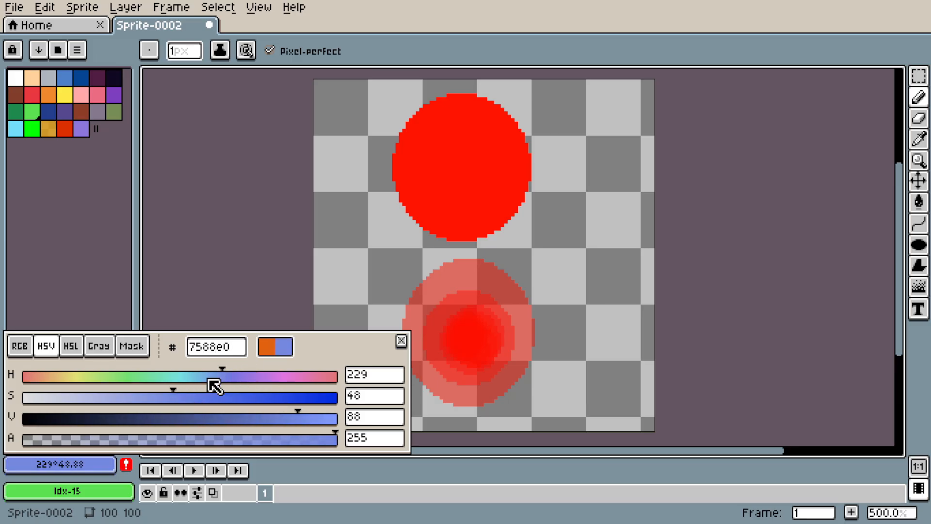
drag(179, 399, 25, 414)
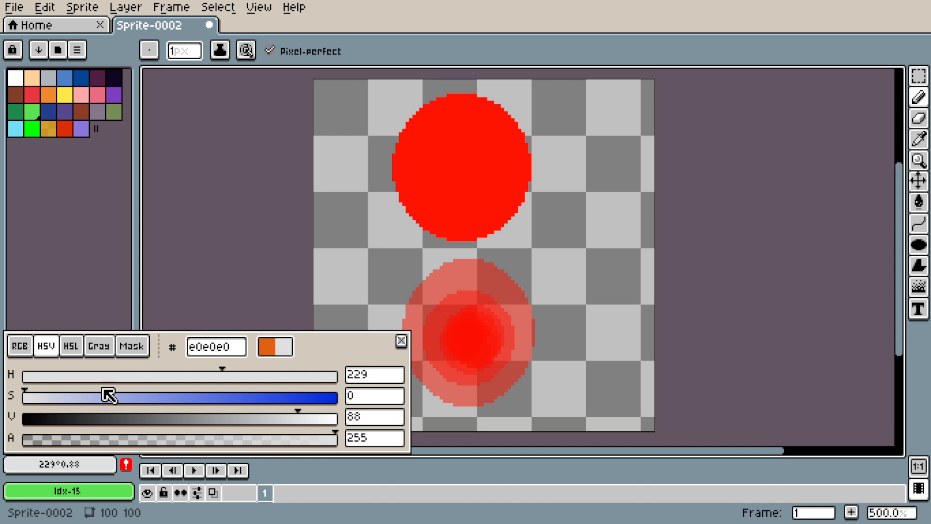
drag(34, 406, 359, 439)
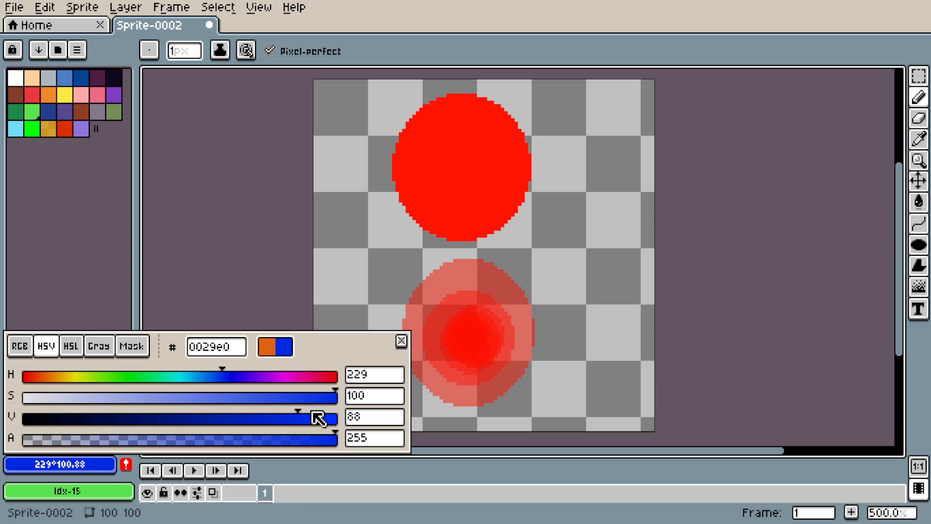
Lower the blue's value to 0, raise it to 100 and reopen the foreground colour's editor.
drag(307, 420, 25, 442)
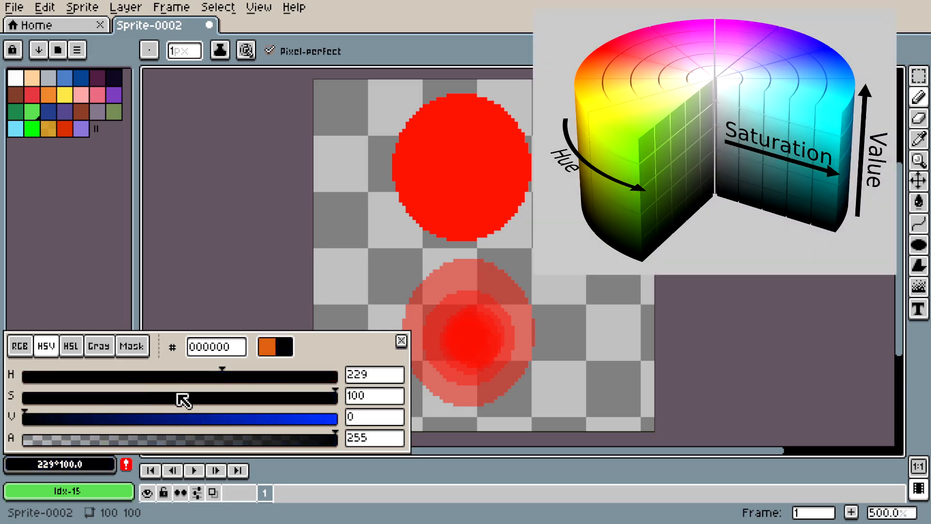
click(35, 423)
drag(36, 424, 421, 438)
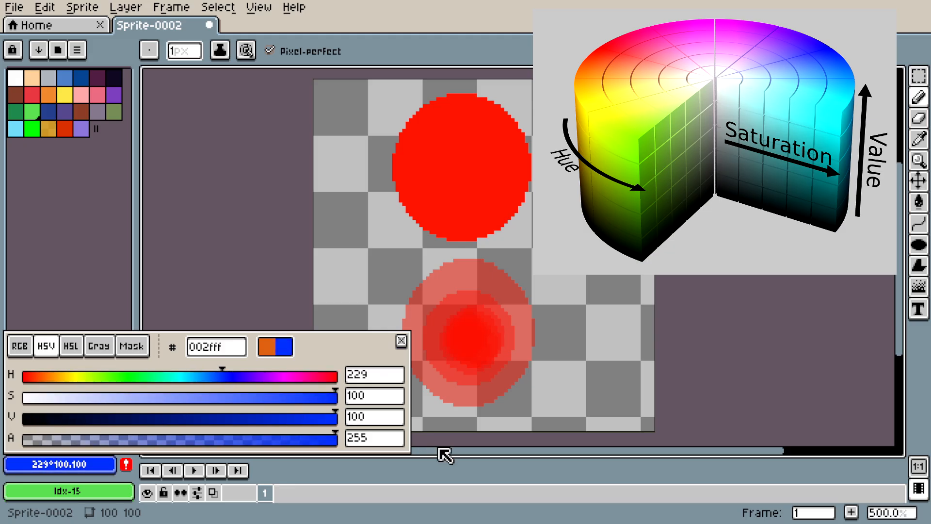
click(444, 456)
click(76, 466)
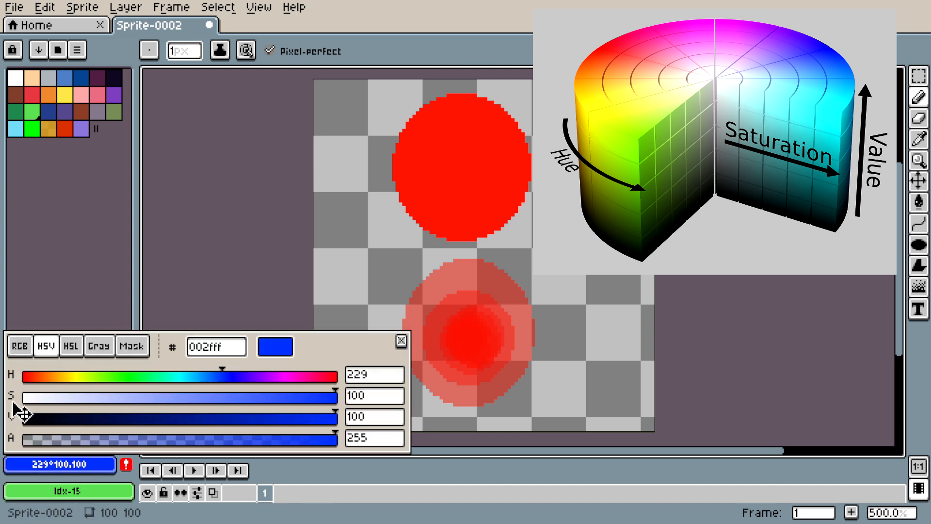
Change the foreground colour to a muted red with hue 360, saturation 68 and value 74.
drag(299, 398, 359, 414)
drag(232, 383, 362, 398)
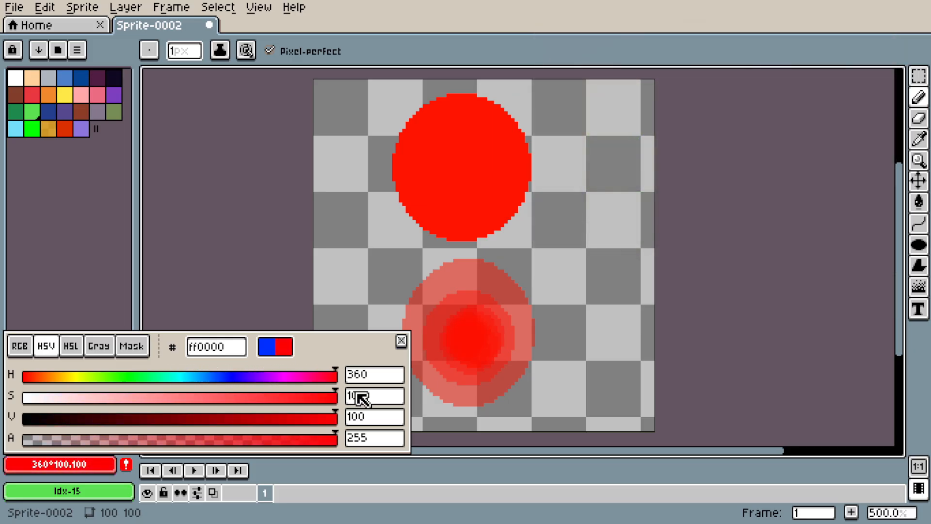
drag(286, 401, 236, 401)
drag(332, 419, 255, 417)
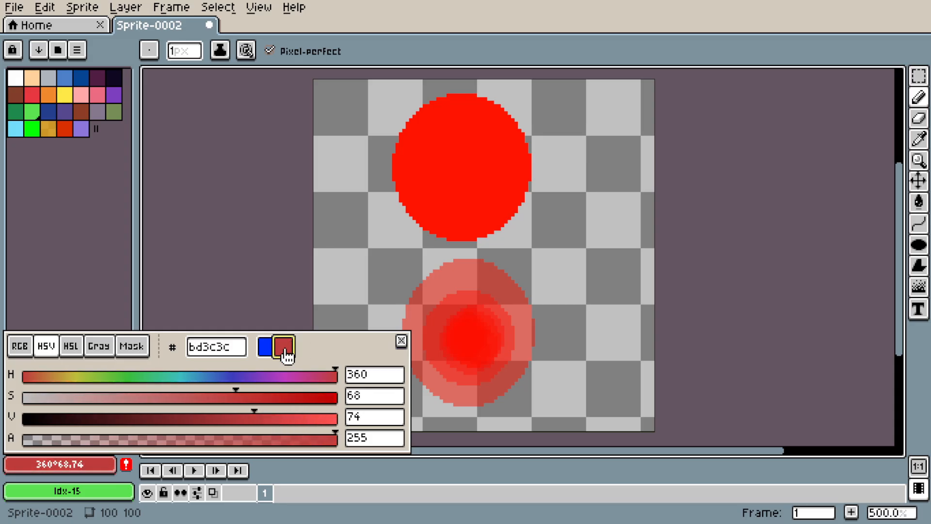
Shift the foreground colour's hue to 228, raise saturation to 100, move the hue on to 282 and add this purple to the palette.
click(224, 381)
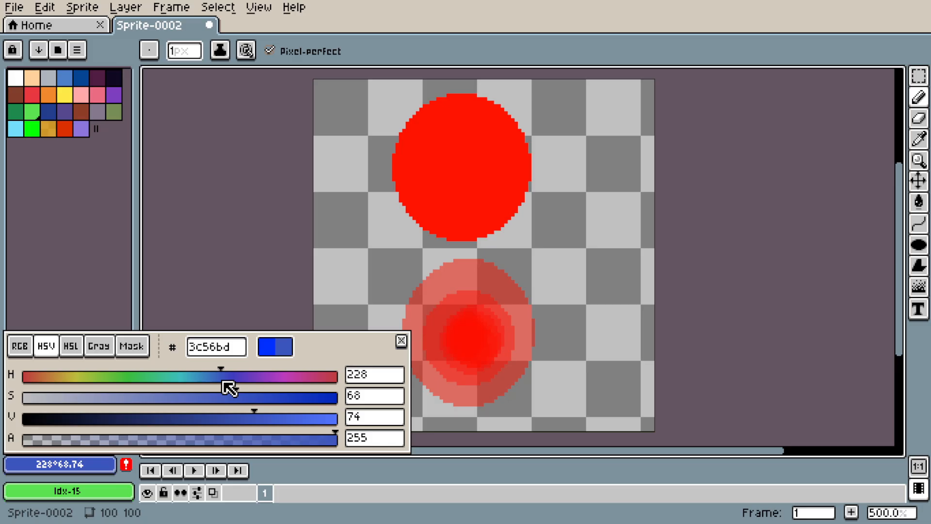
drag(237, 399, 338, 399)
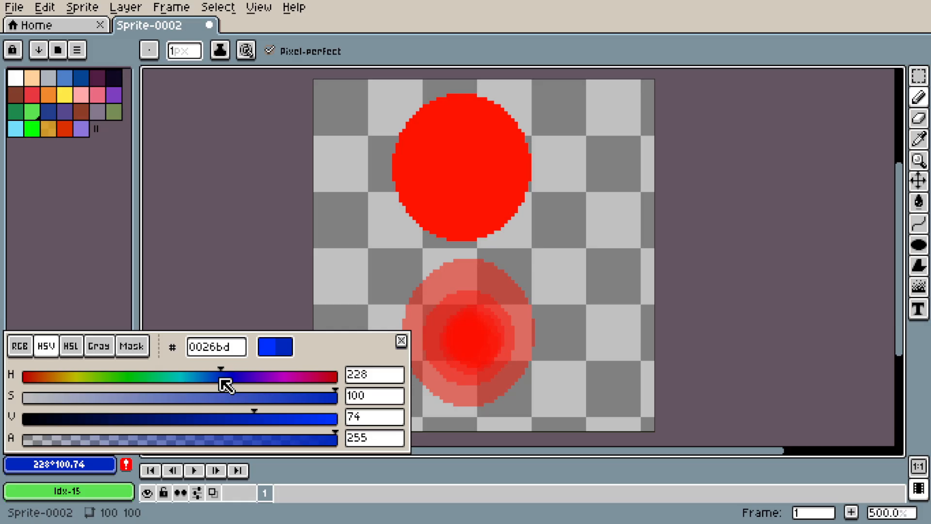
drag(221, 380, 248, 382)
click(270, 380)
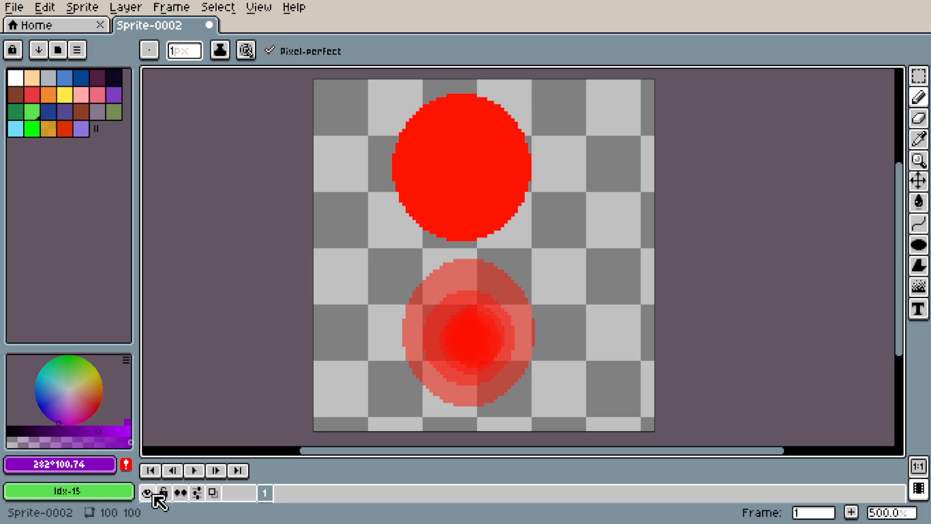
click(126, 464)
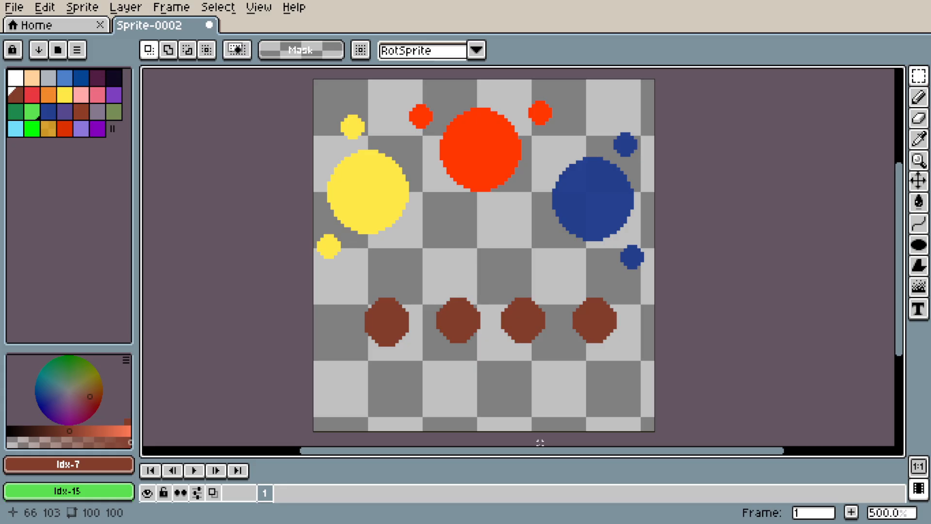
Select the large blue circle with the Magic Wand and deselect it.
mouse_move(917, 76)
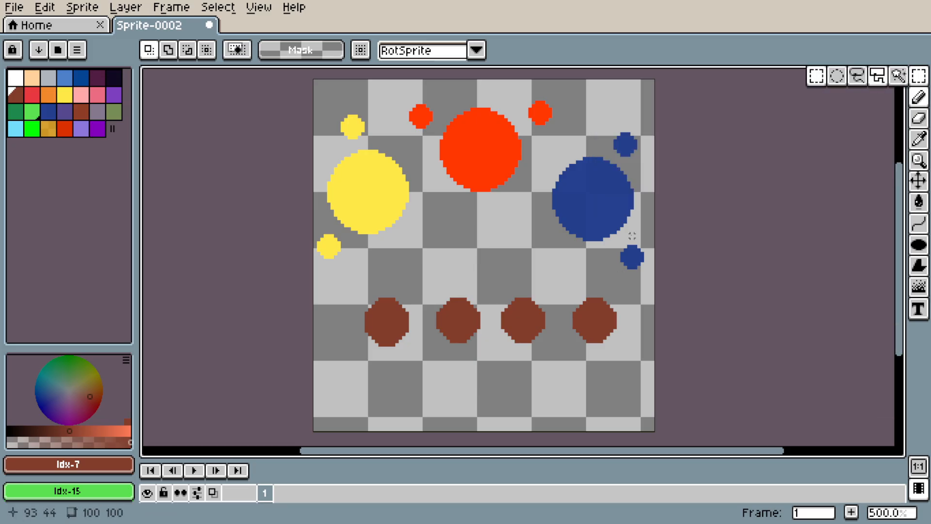
key(w)
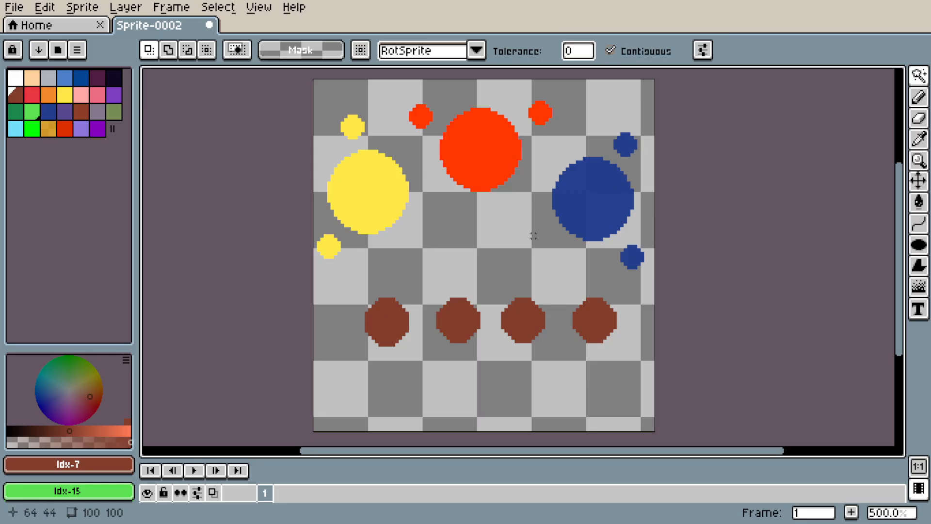
click(591, 193)
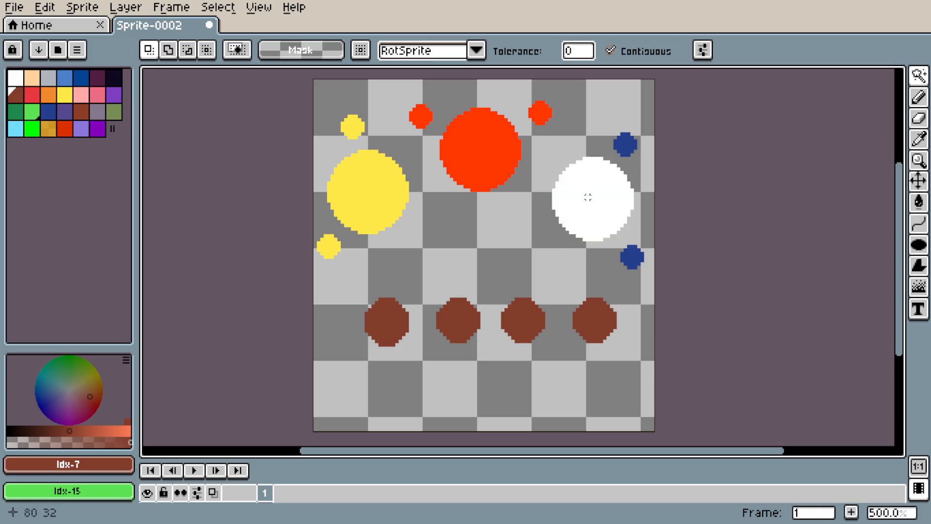
click(621, 239)
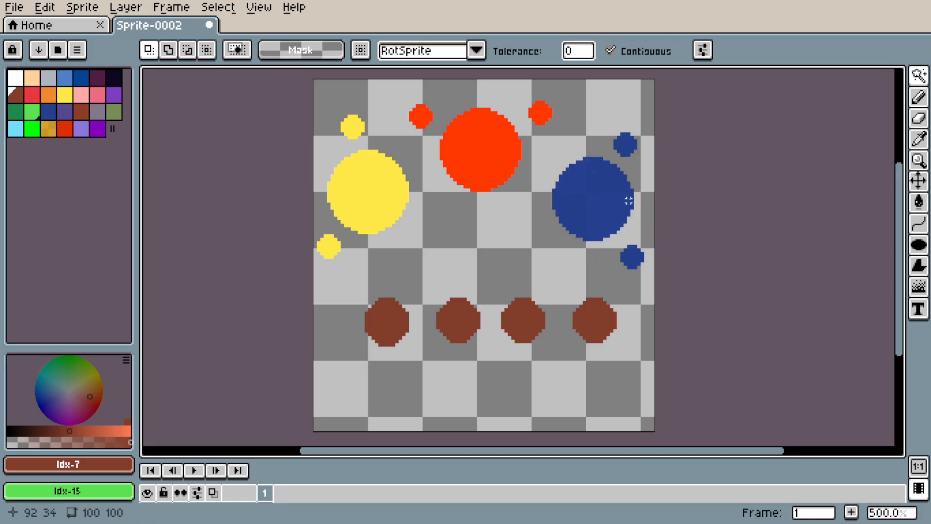
Select around the large blue circle with a rectangular marquee about 30 × 26 px and an elliptical one about 32 × 27 px, clearing each selection.
key(m)
drag(543, 152, 647, 249)
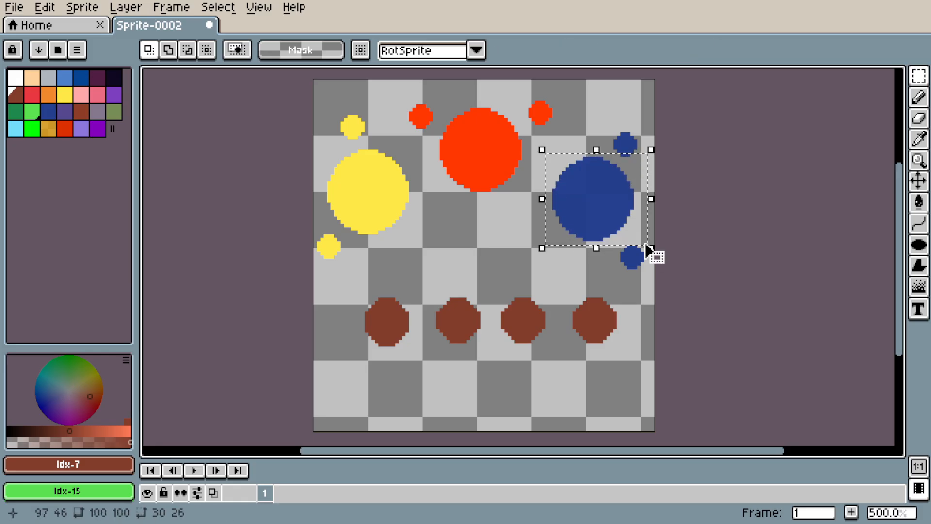
click(650, 249)
drag(923, 83, 842, 79)
drag(538, 151, 650, 250)
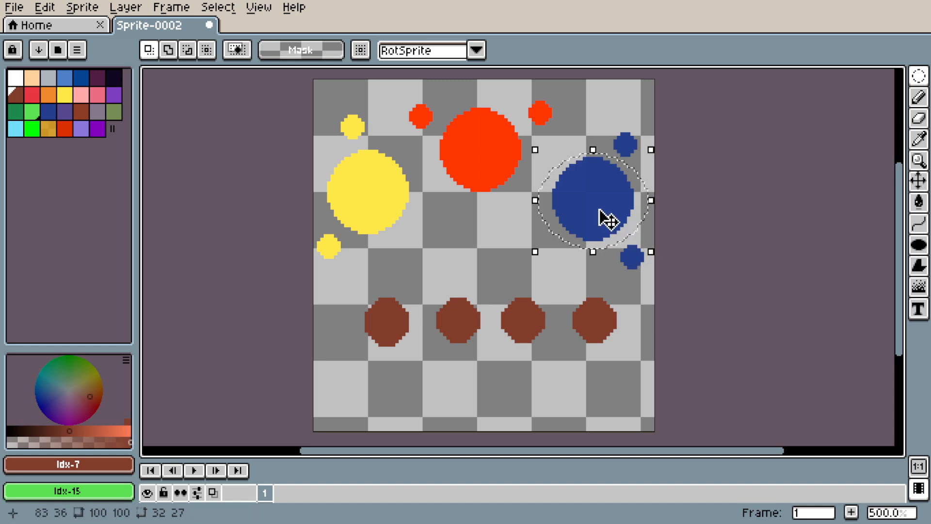
click(632, 255)
Return to the Magic Wand, select exactly the large blue circle's area and clear the selection.
key(w)
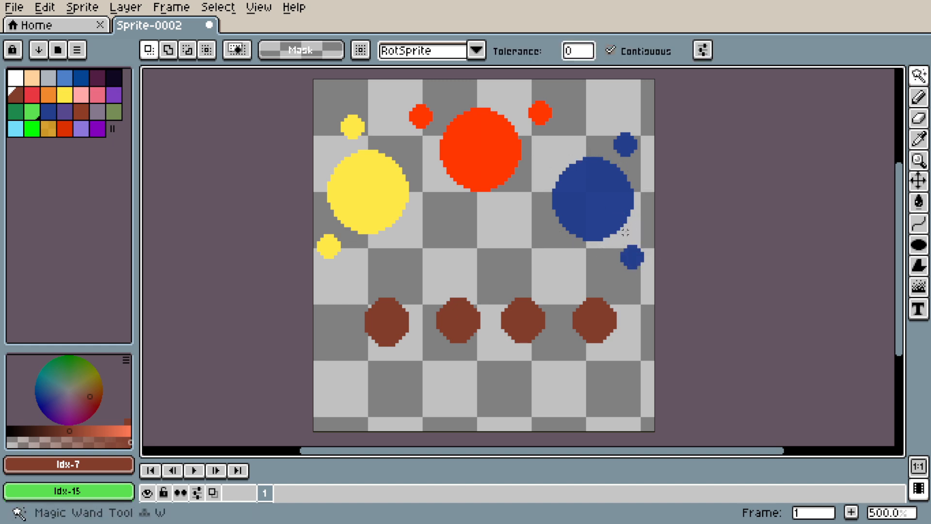
click(604, 190)
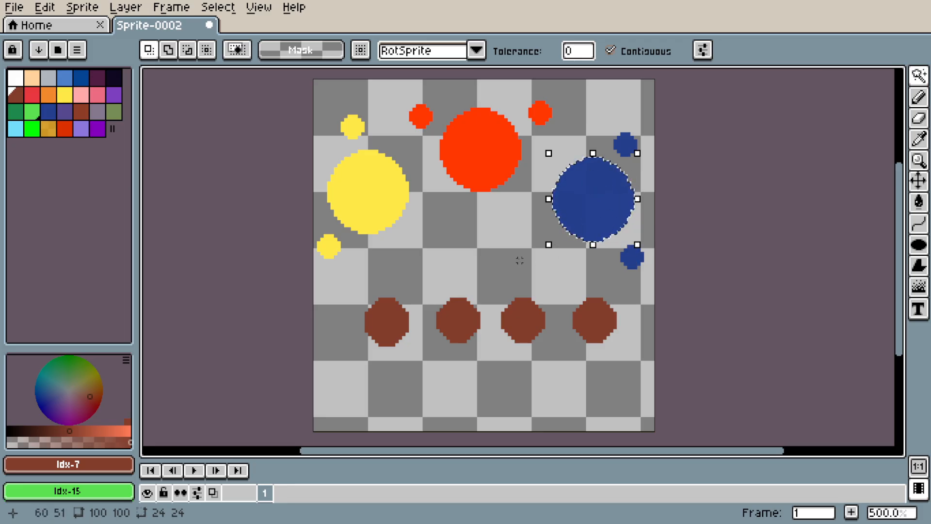
key(ctrl+d)
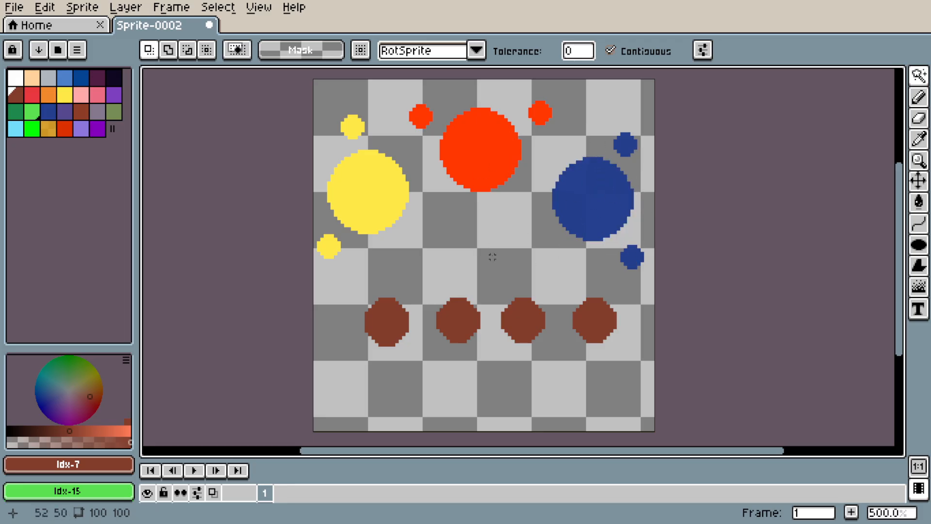
Combine overlapping rectangular marquee selections over and below the large blue circle, and clear the combined selection.
click(919, 75)
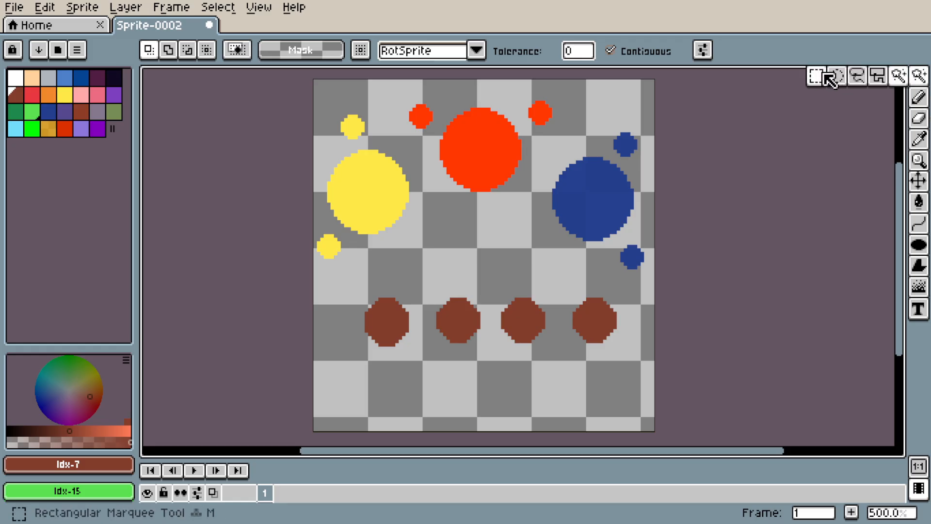
click(817, 77)
mouse_move(566, 178)
mouse_down()
mouse_move(599, 220)
mouse_move(588, 257)
mouse_up()
drag(577, 220, 613, 277)
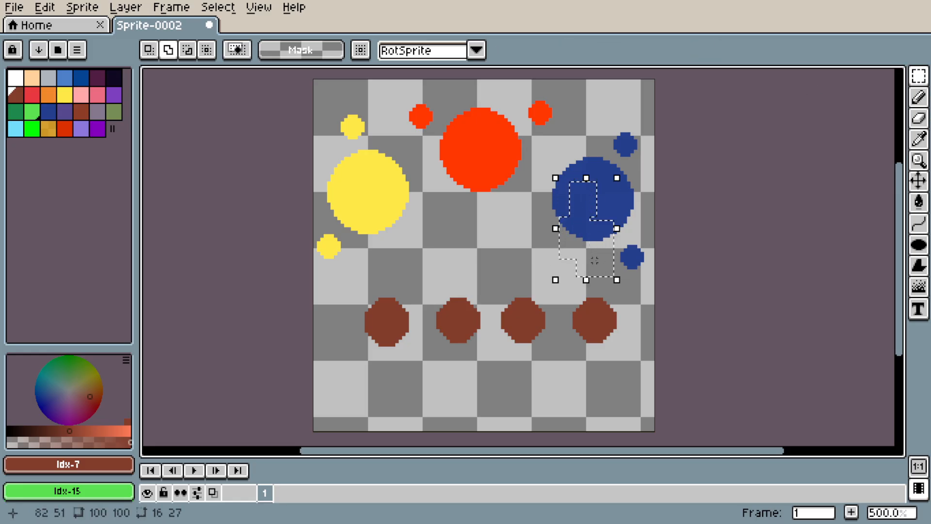
drag(570, 239, 599, 310)
click(622, 337)
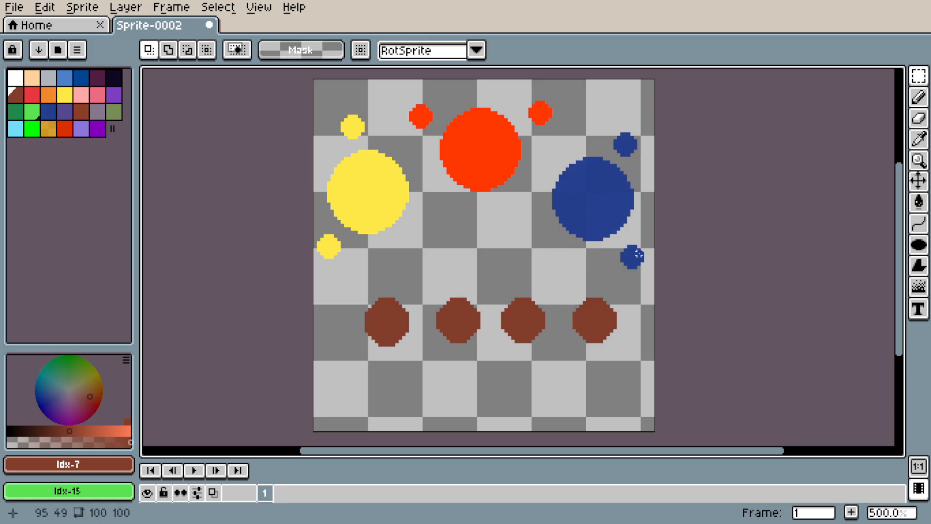
Select the large blue circle with the Magic Wand, turn off the Contiguous option and clear the selection.
key(w)
click(601, 191)
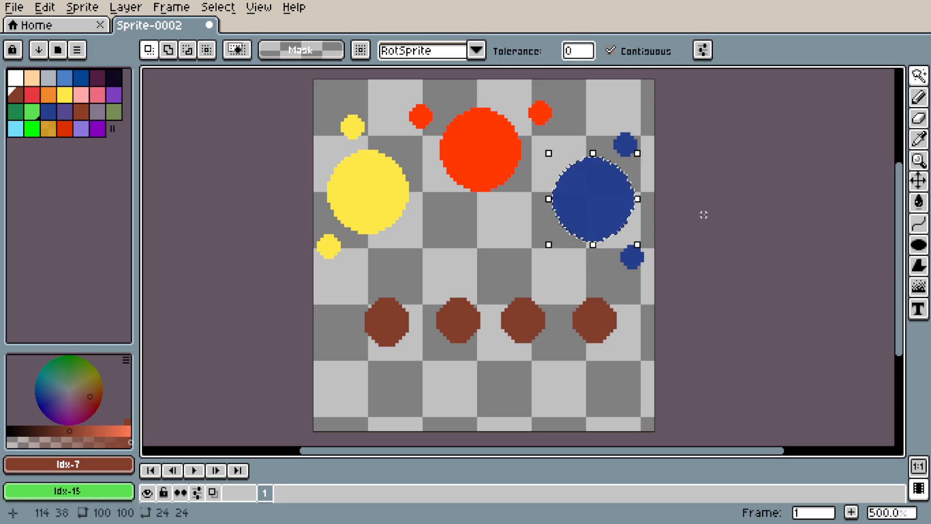
click(625, 52)
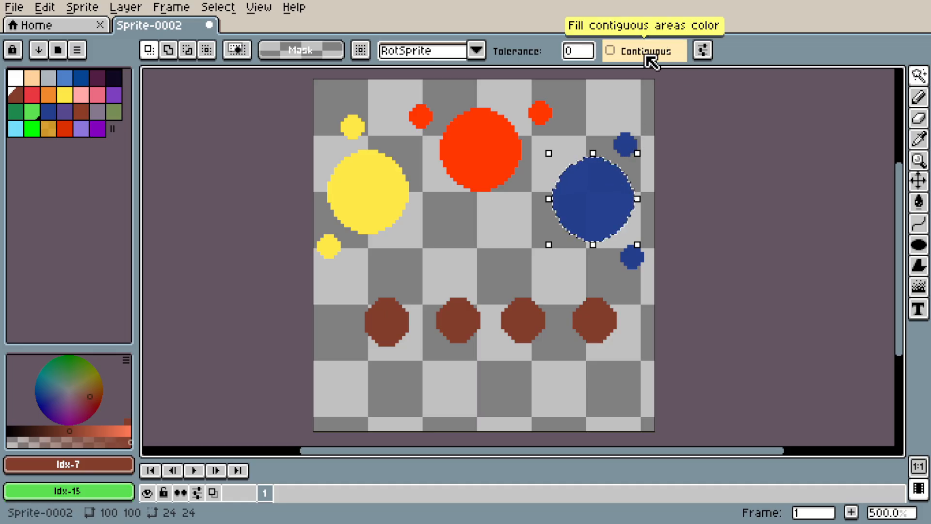
key(ctrl+d)
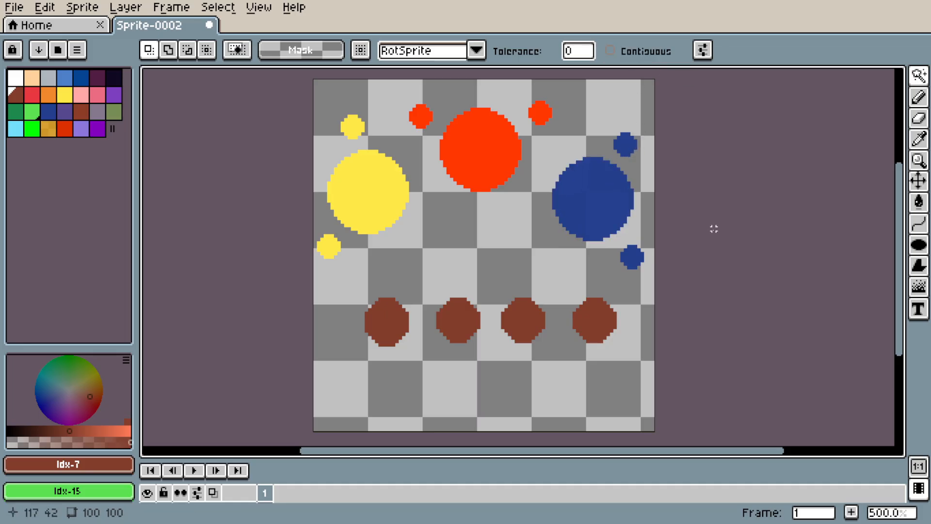
Select all blue, all orange-red, all yellow and all brown circles one colour after another with the Magic Wand, and clear the selection.
click(598, 197)
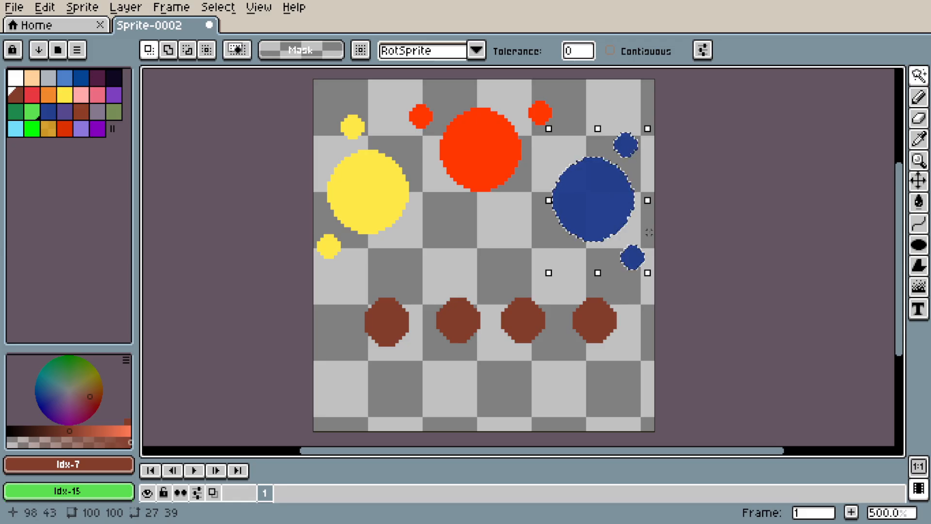
click(486, 158)
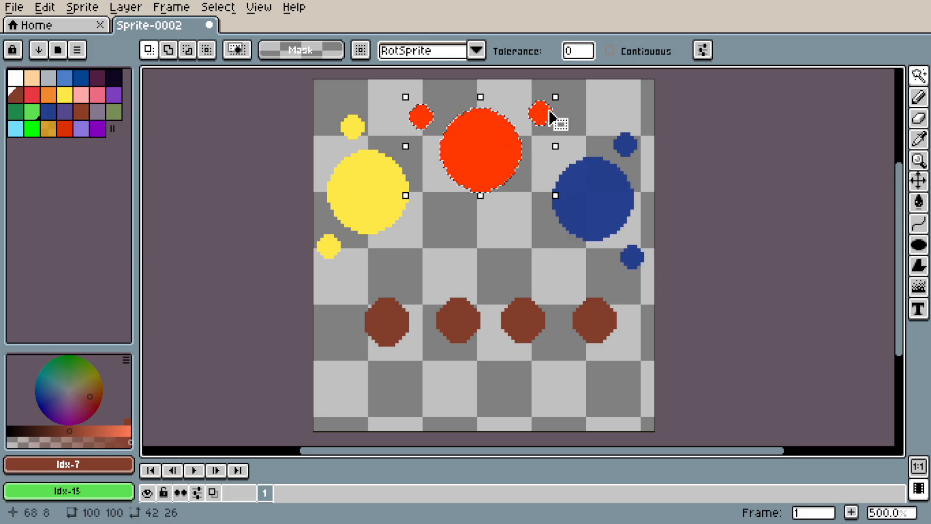
click(369, 183)
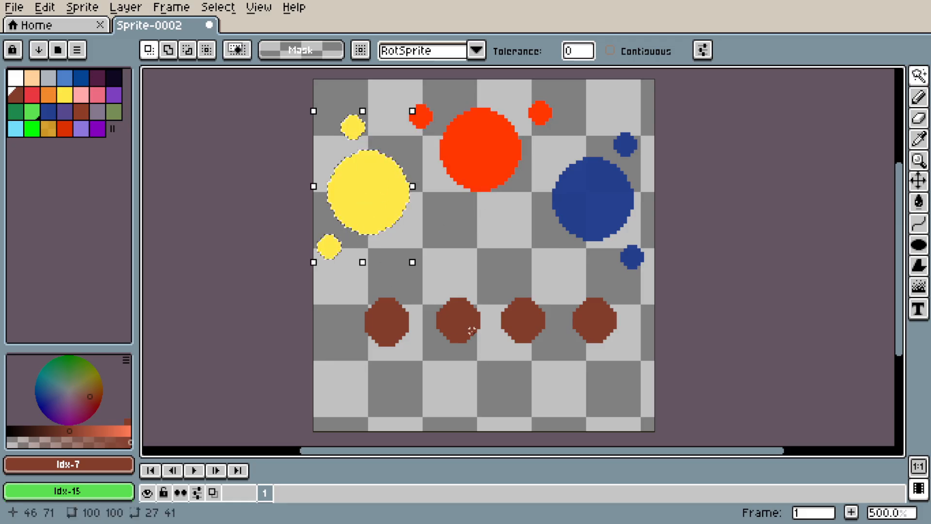
click(458, 317)
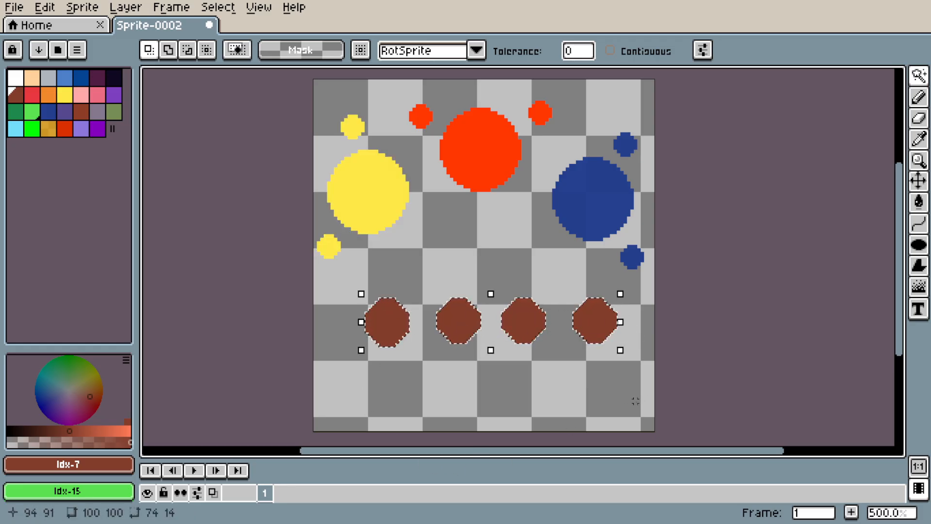
key(ctrl+d)
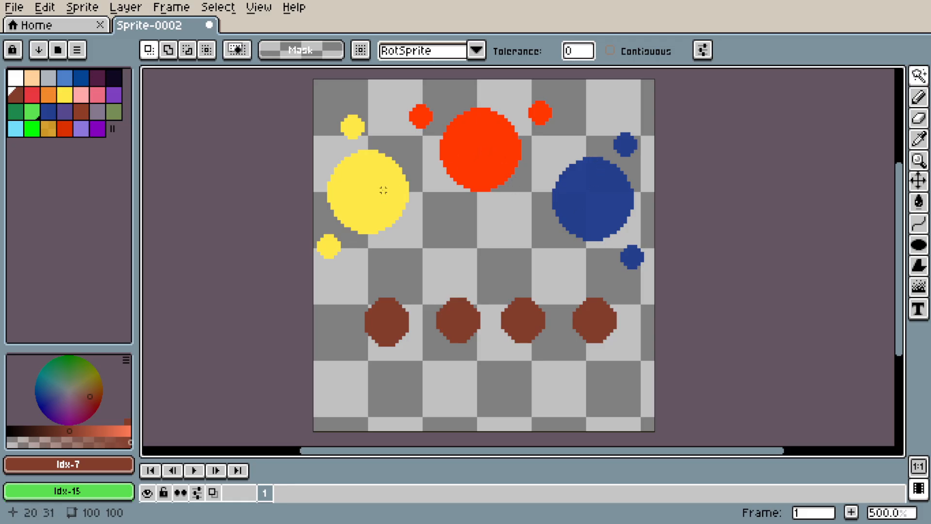
Select the blue, yellow and brown circle groups in turn, each replacing the previous selection, and deselect.
click(615, 204)
click(368, 189)
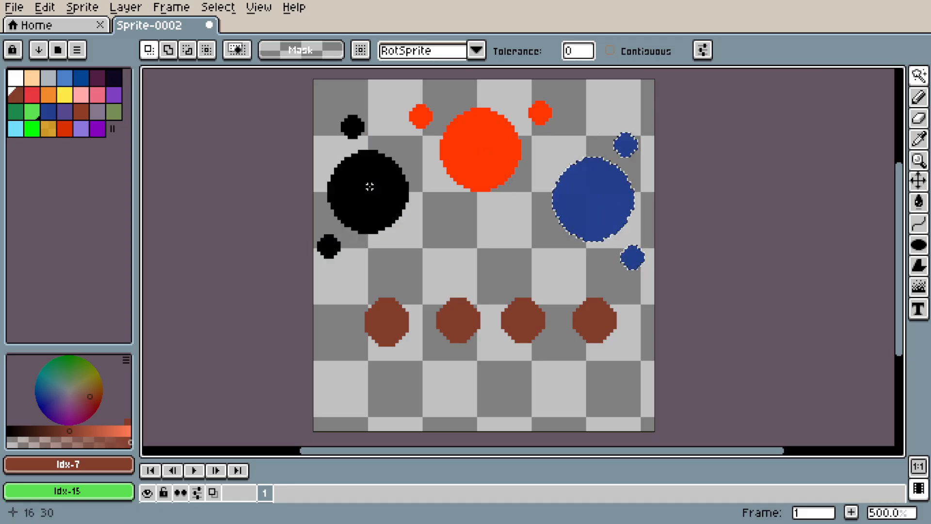
click(469, 320)
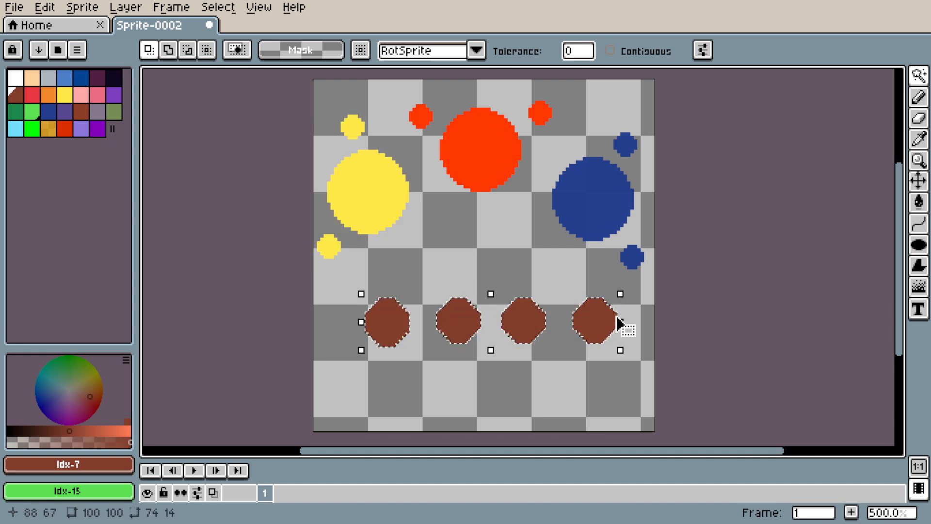
key(ctrl+d)
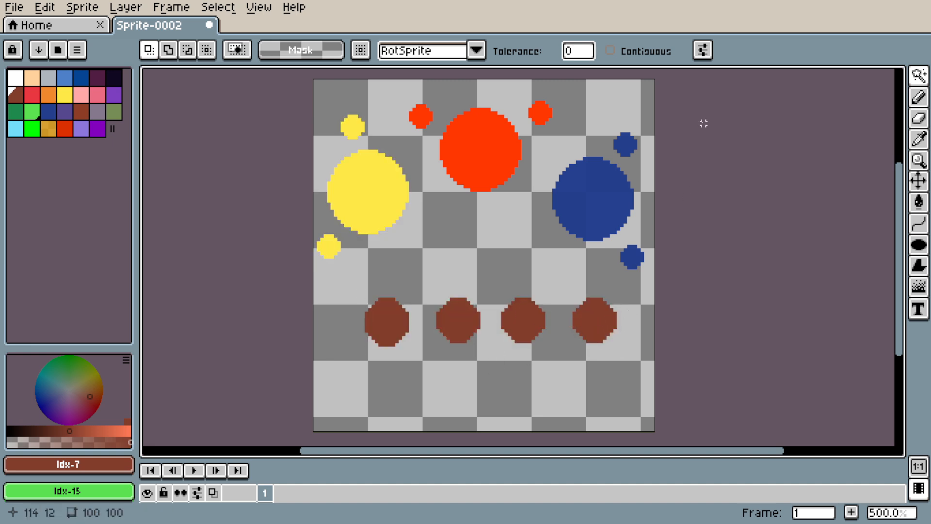
With Contiguous turned off, select all blue circles with the Magic Wand and add all yellow circles to the selection.
click(611, 53)
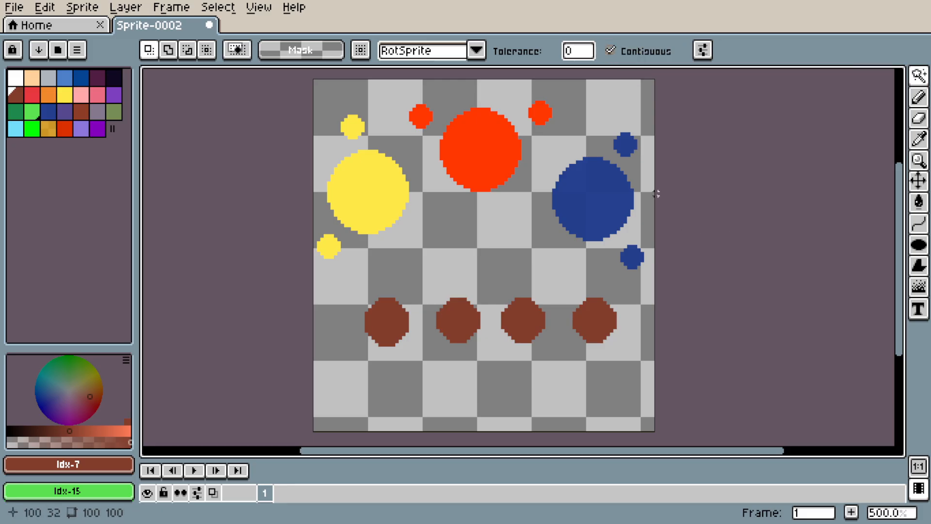
click(618, 52)
click(604, 193)
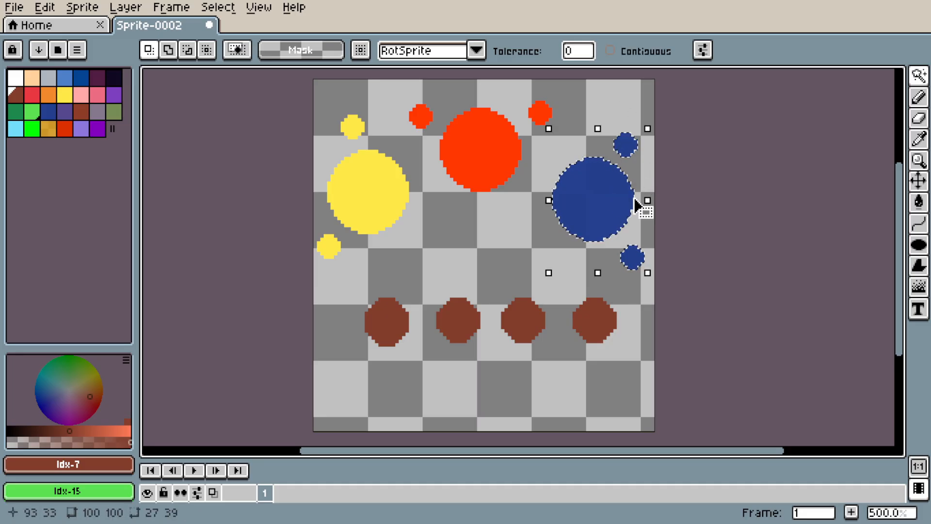
key(shift)
shift+click(366, 180)
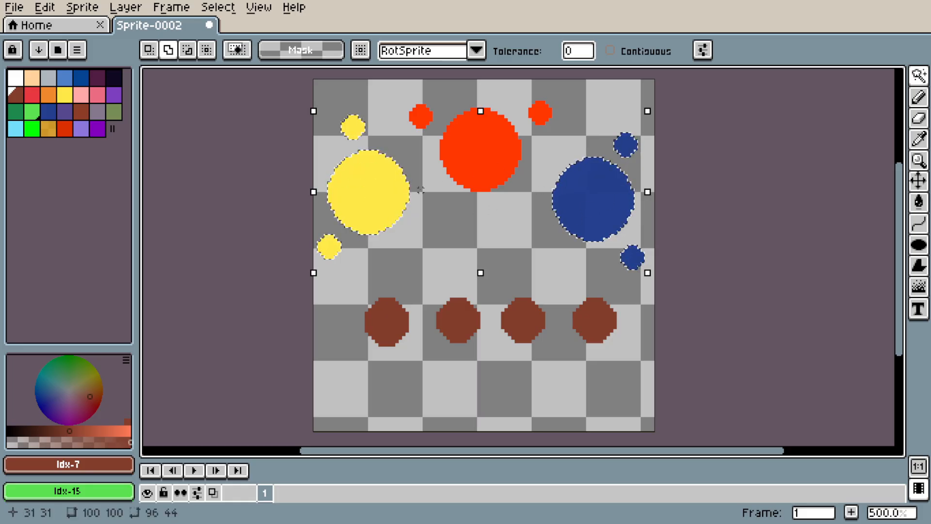
Add the brown circles to the selection, undo that addition and turn the Contiguous option on.
key(shift)
shift+click(467, 321)
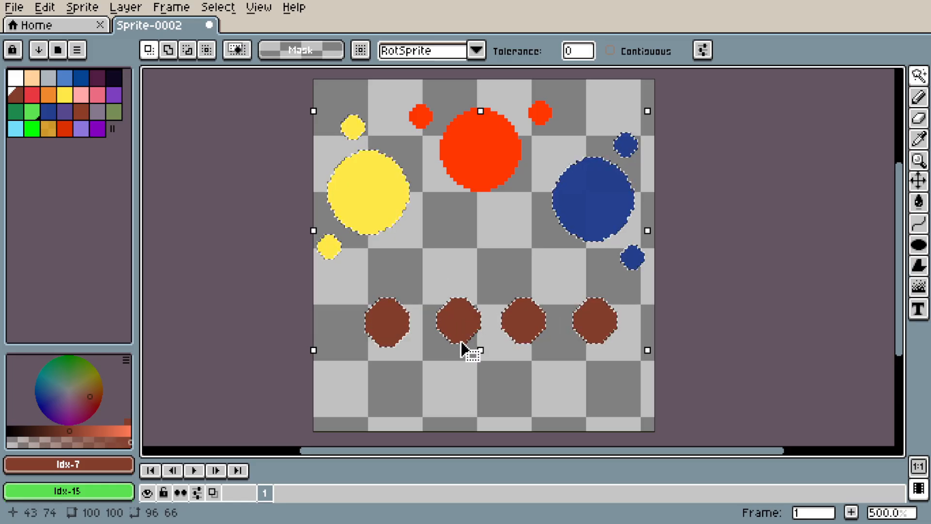
key(ctrl+z)
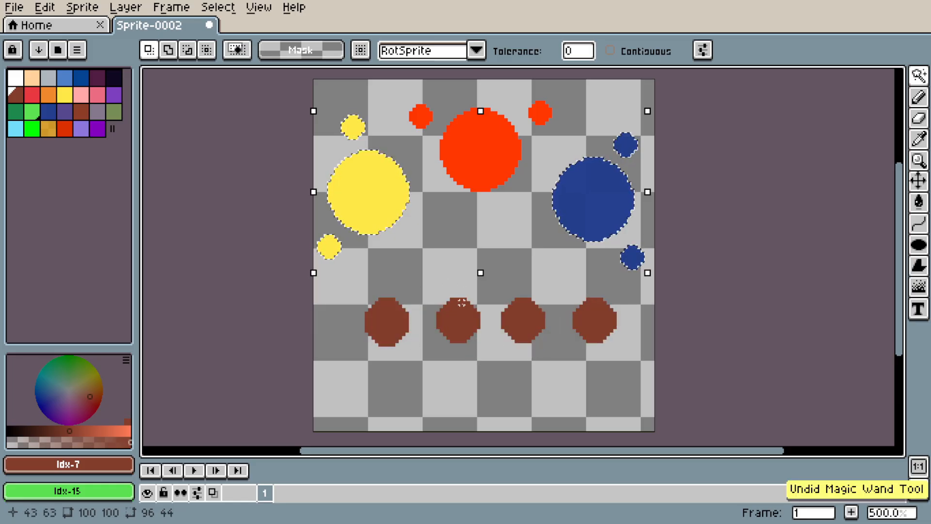
click(633, 61)
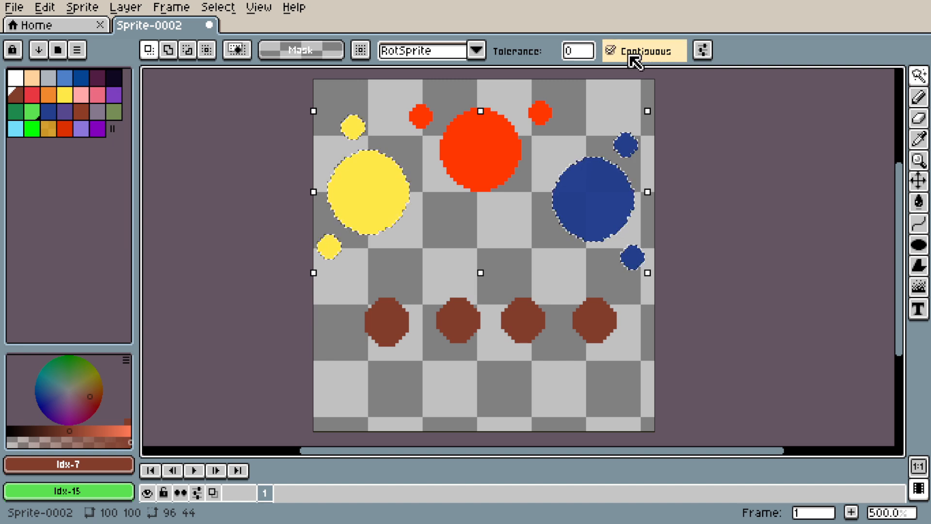
Add only the second brown circle to the Magic Wand selection and move the selected circles slightly to position 0, 11.
shift+click(468, 318)
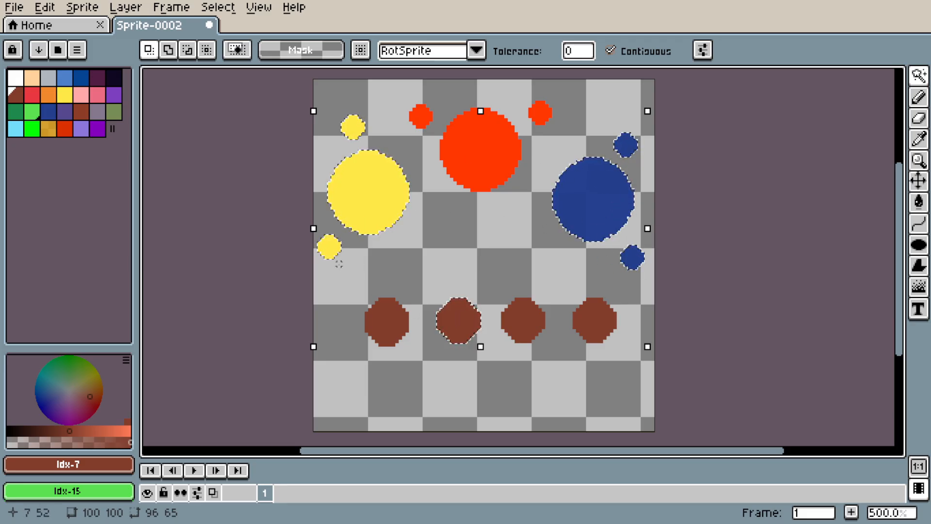
mouse_move(600, 199)
mouse_down()
mouse_move(592, 241)
mouse_move(519, 213)
mouse_move(397, 292)
mouse_move(708, 264)
mouse_move(605, 262)
mouse_move(575, 111)
mouse_move(596, 343)
mouse_move(599, 191)
mouse_move(607, 207)
mouse_up()
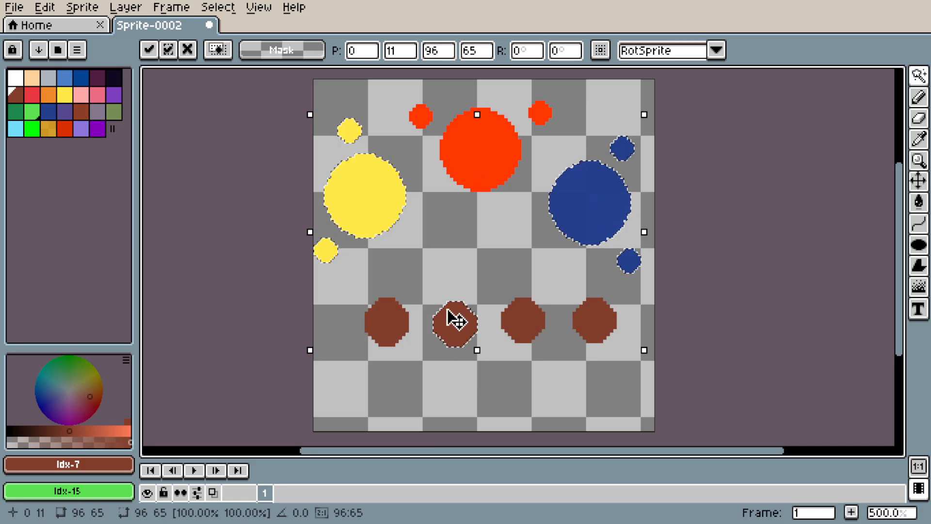
Choose the purple palette colour Idx-26 and fill the large selected blue circle with the Paint Bucket.
click(67, 130)
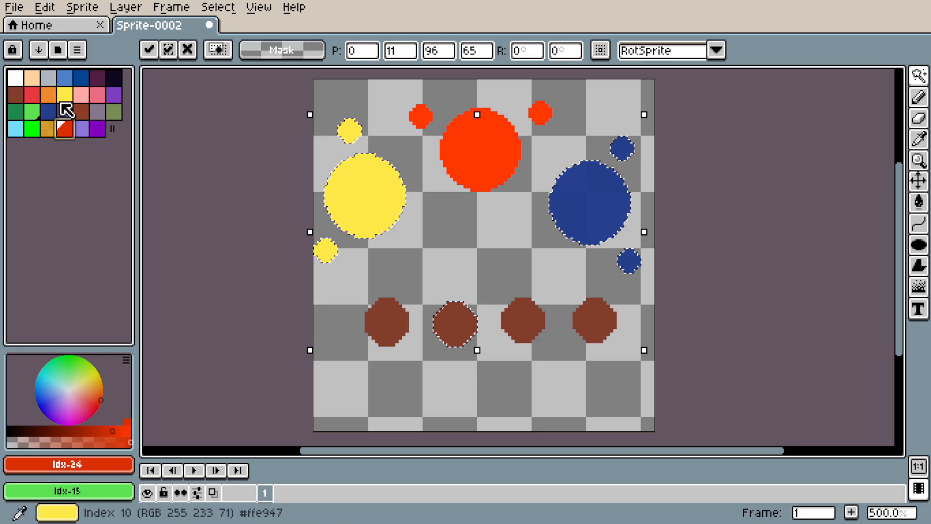
click(67, 97)
click(94, 114)
click(100, 127)
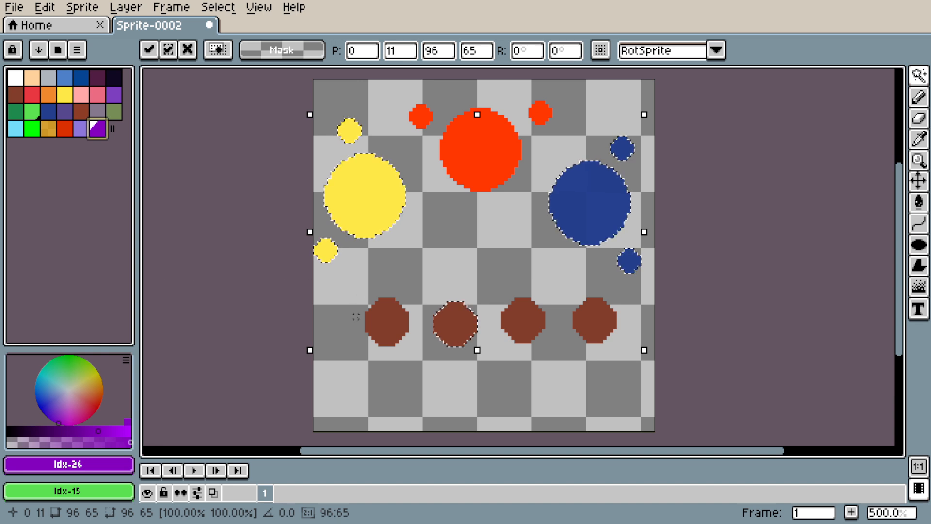
key(g)
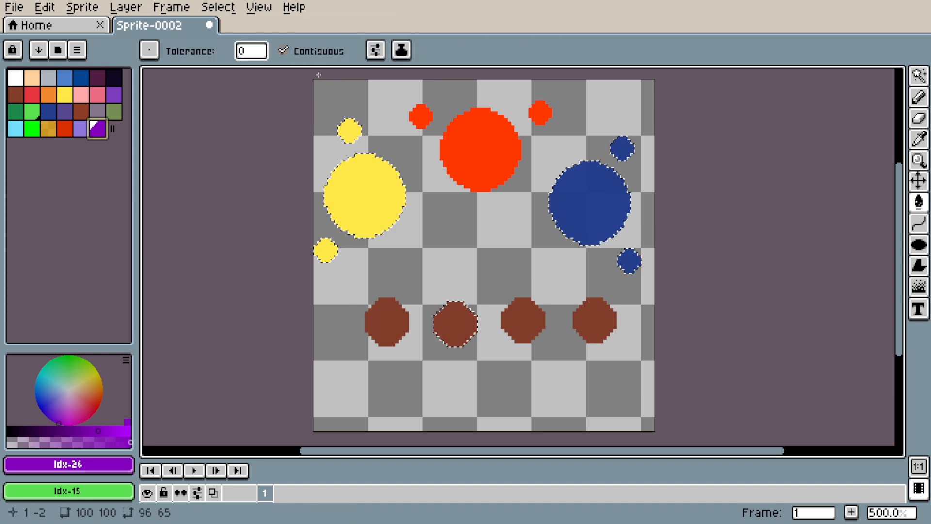
click(582, 194)
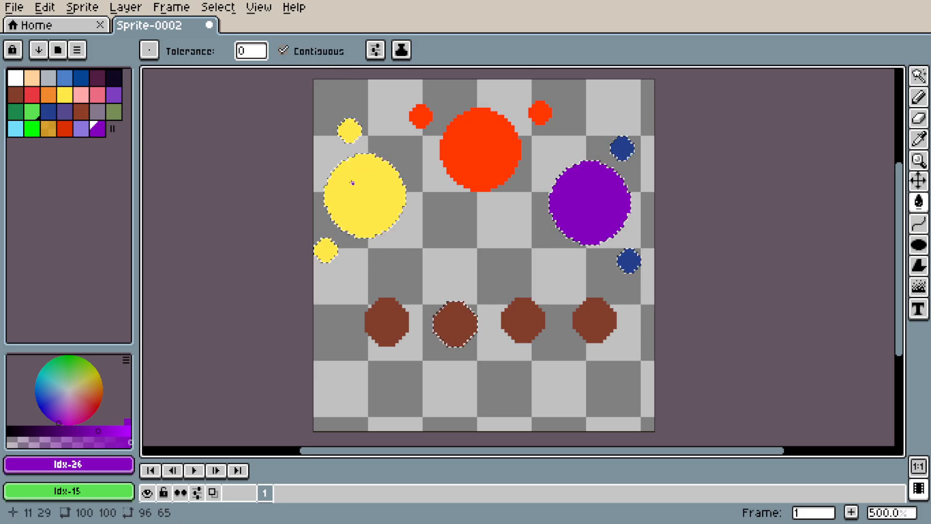
Turn off Contiguous for the Paint Bucket, fill all selected circles with purple, and clear the selection.
click(313, 58)
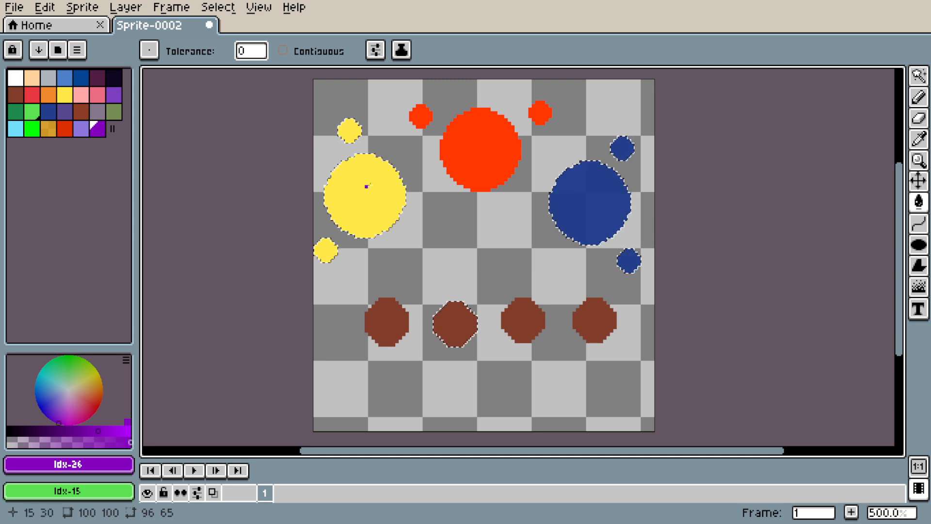
click(366, 162)
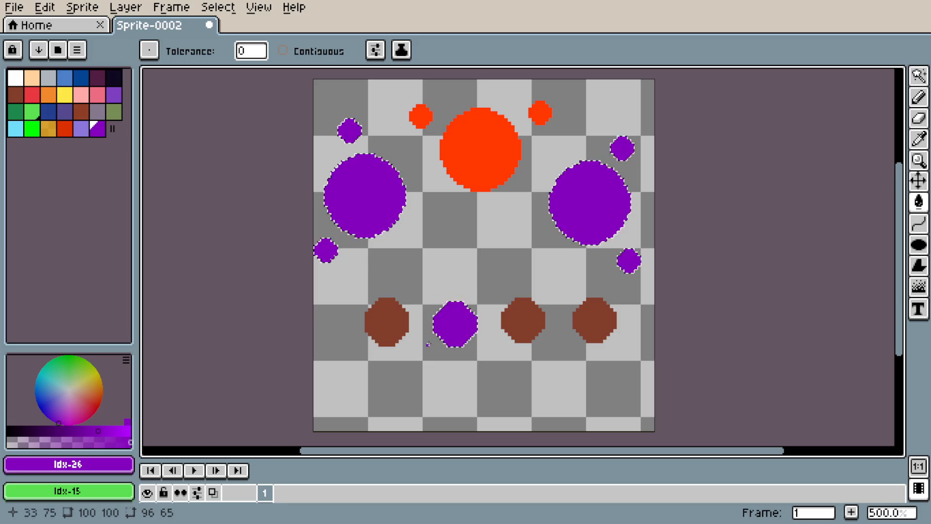
key(ctrl+d)
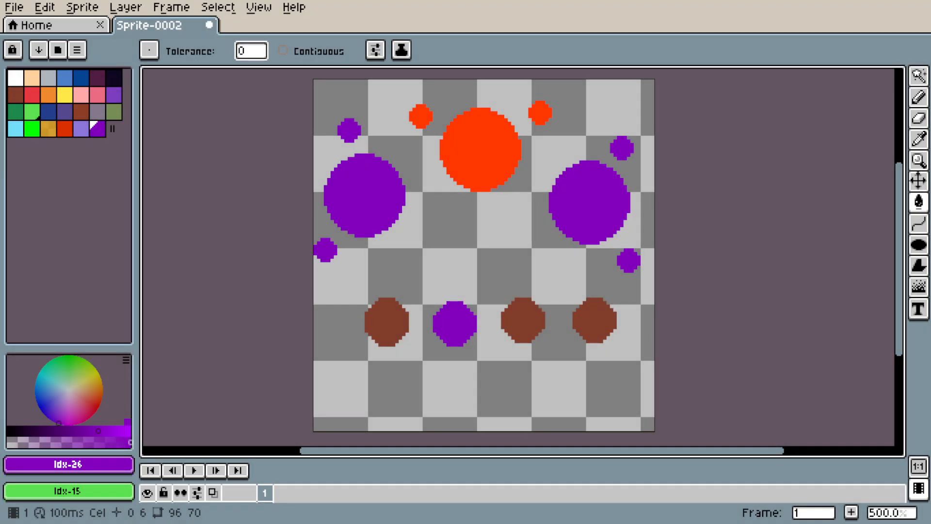
Enlarge the timeline to reveal the layer list, undo the purple fills and deselect the circles.
drag(470, 461, 461, 397)
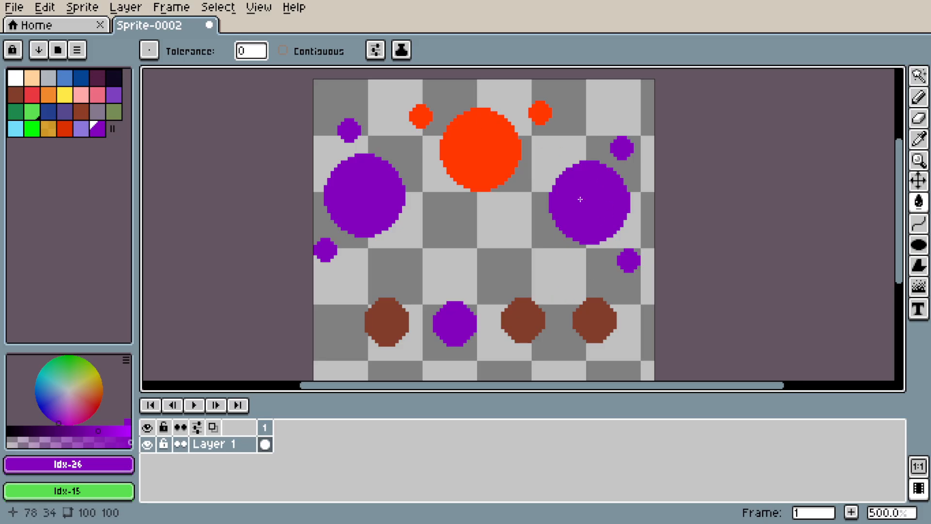
key(ctrl+z)
key(ctrl+z)
key(ctrl+z)
key(ctrl+z)
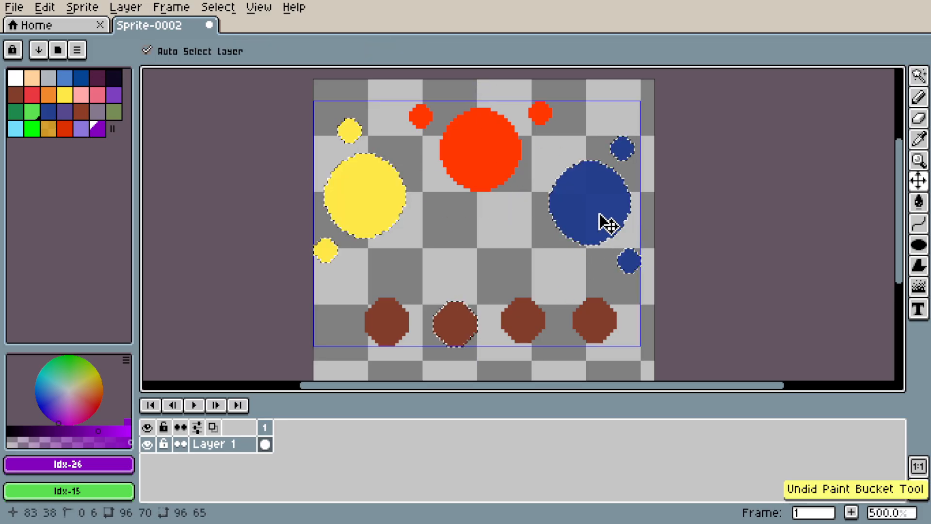
key(ctrl+d)
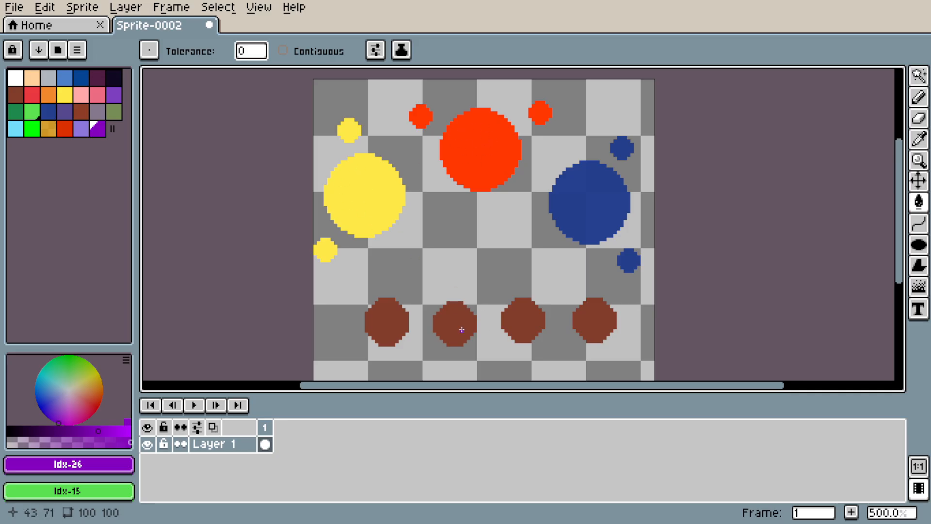
Hide and show Layer 1 again, and add a new layer above it.
click(149, 444)
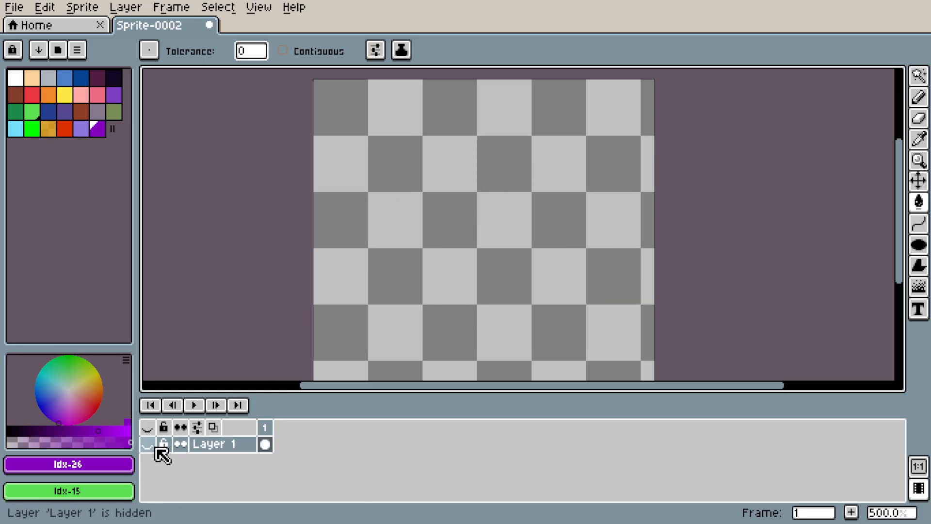
click(149, 445)
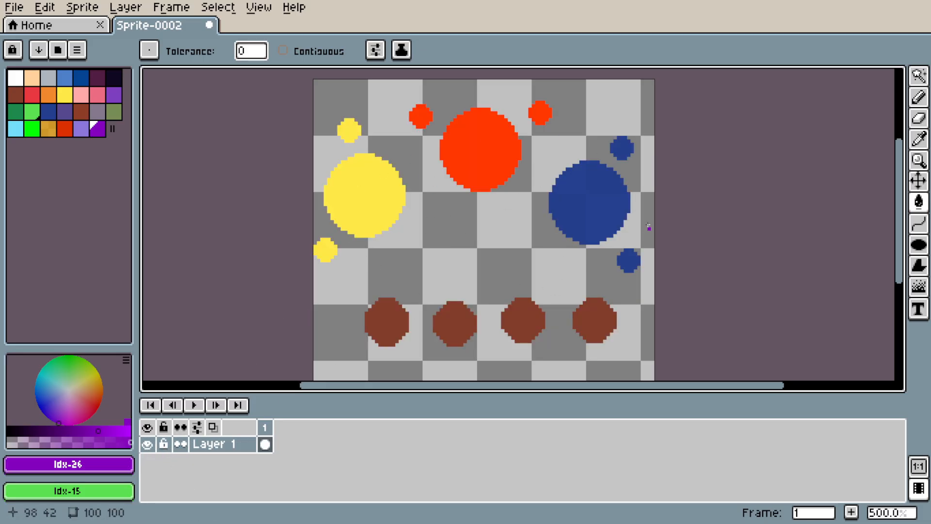
right_click(237, 451)
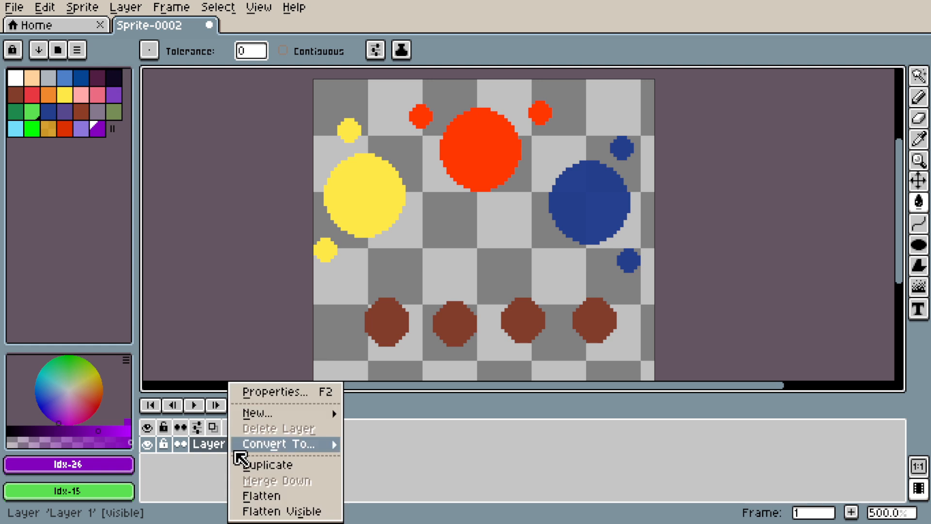
mouse_move(258, 416)
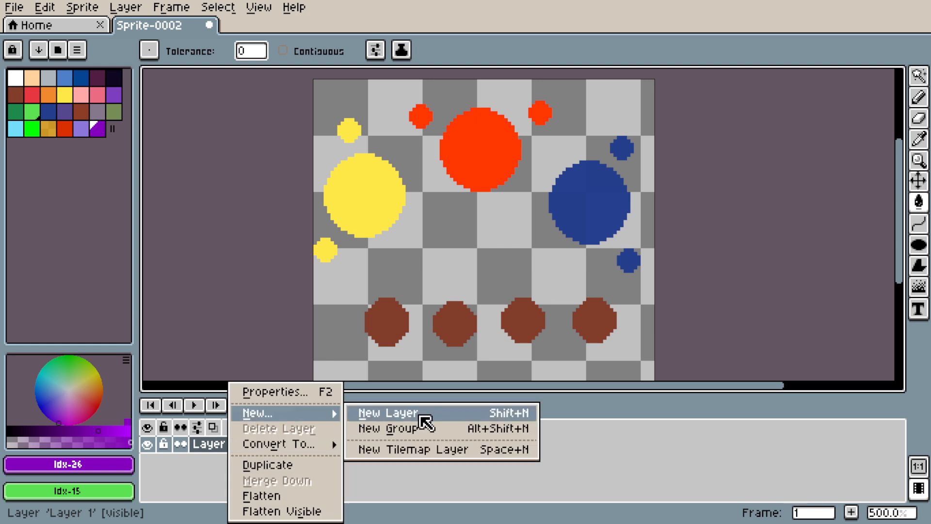
click(516, 413)
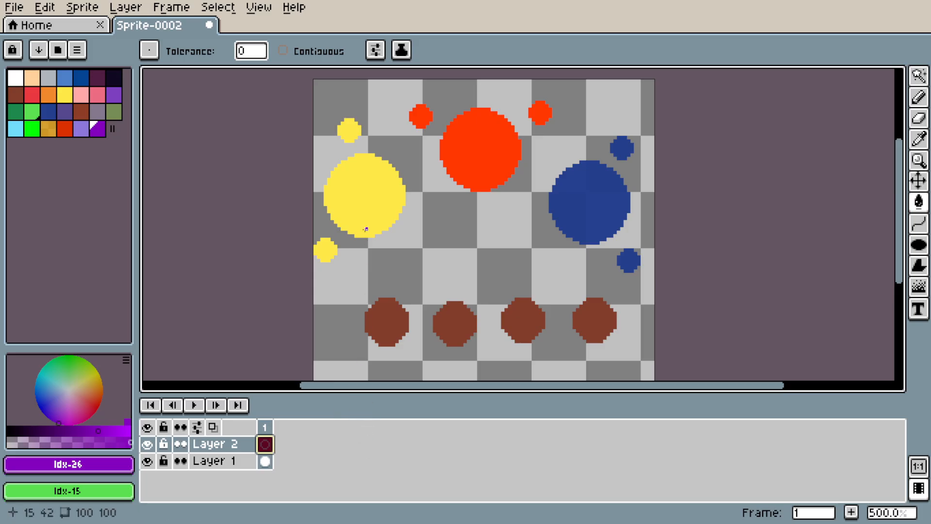
On Layer 2, paint a large bright green (Idx-22) blob over the lower part of the orange-red circle with the 13 px Pencil.
key(b)
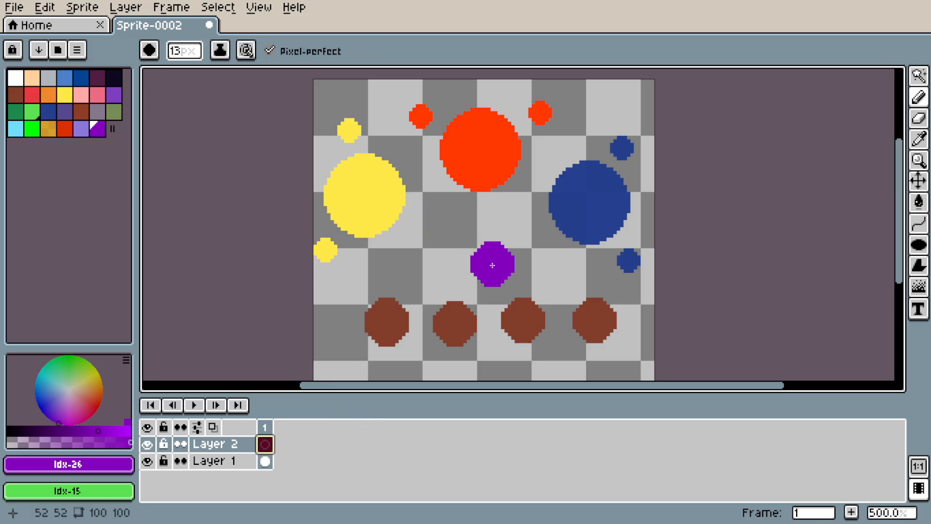
click(32, 114)
click(32, 128)
mouse_move(474, 233)
mouse_down()
mouse_move(464, 211)
mouse_move(505, 184)
mouse_move(449, 184)
mouse_up()
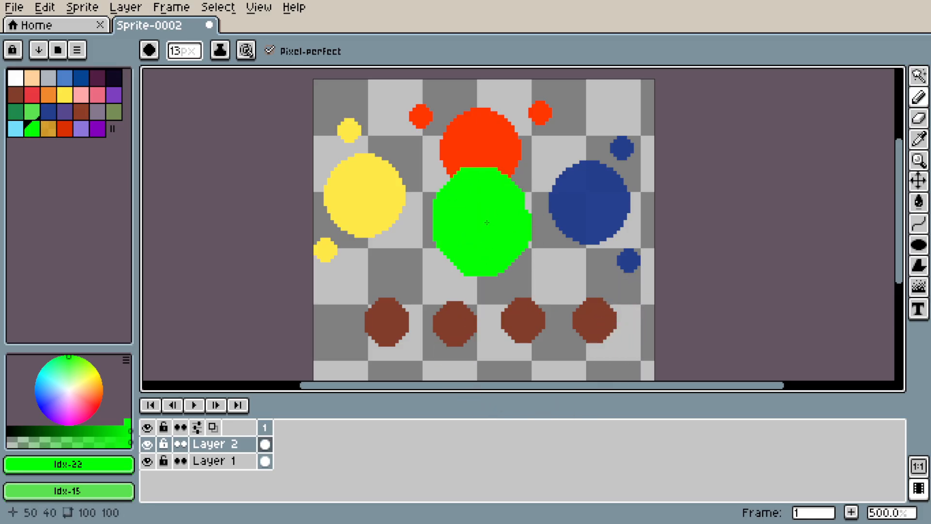
Hide Layer 1 to isolate the green blob, make Layer 2 active, and swap visibility so only Layer 1 shows.
click(244, 462)
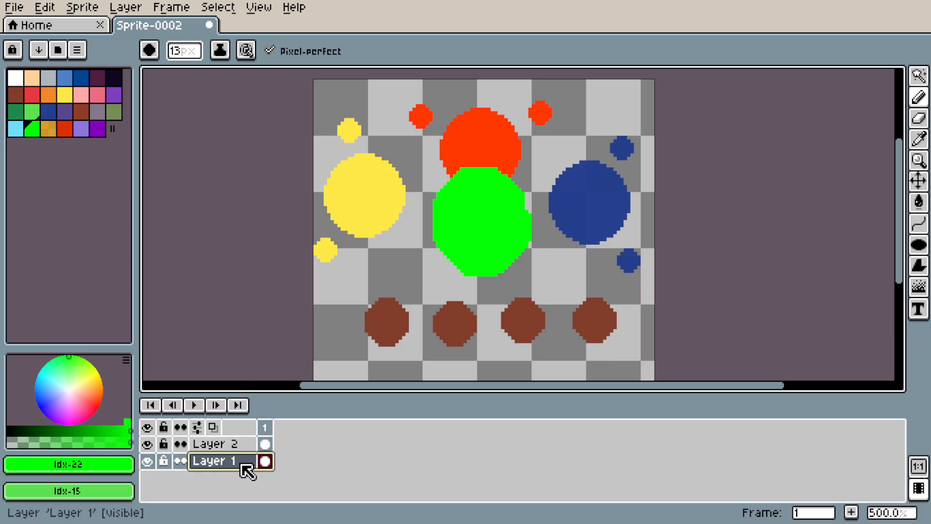
click(148, 461)
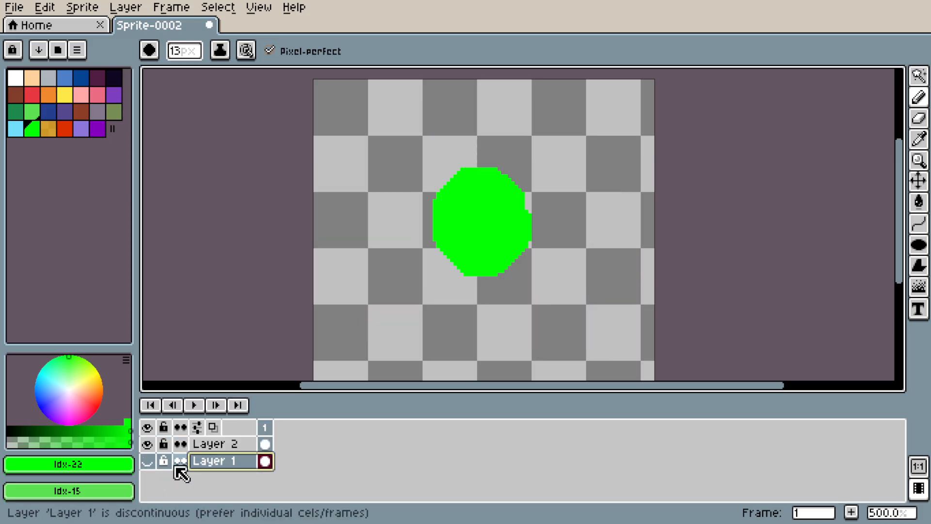
click(219, 443)
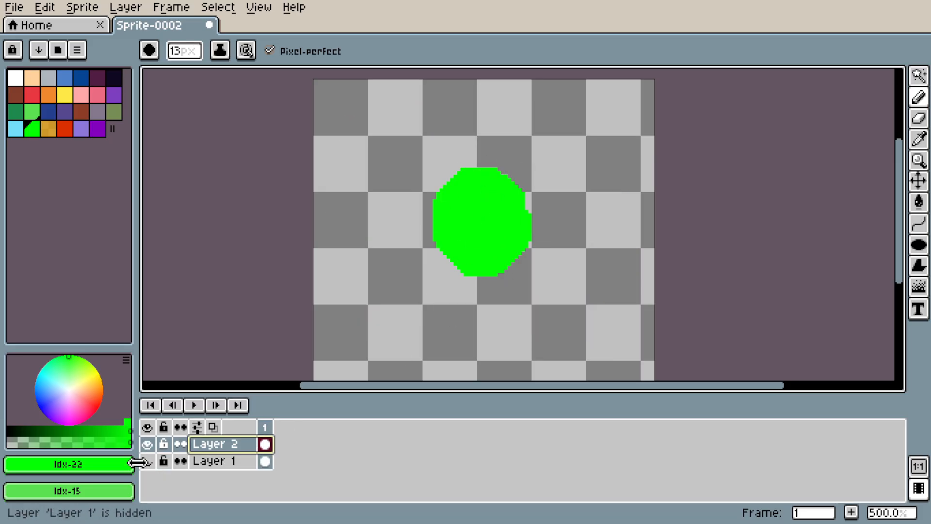
click(147, 444)
click(149, 461)
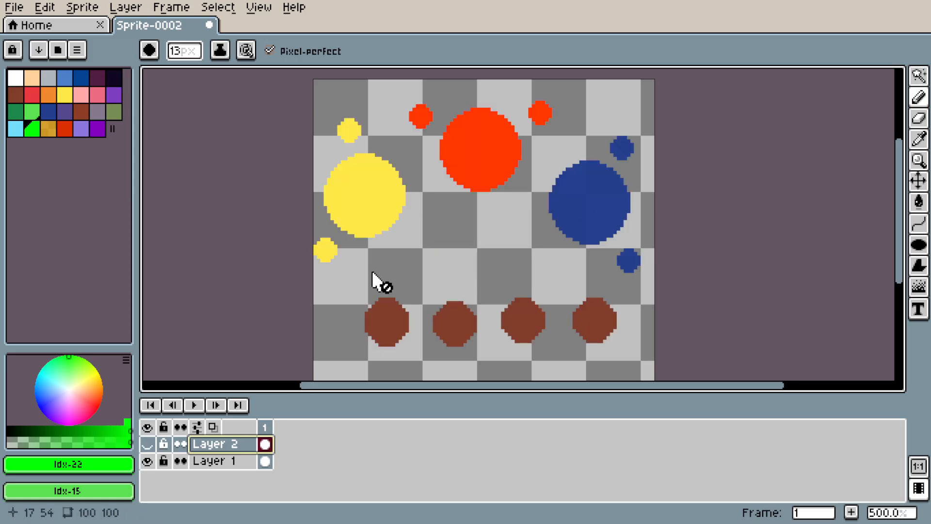
Toggle the visibility of Layer 2 to compare the canvas with and without the green shape, leaving the layer visible.
click(147, 443)
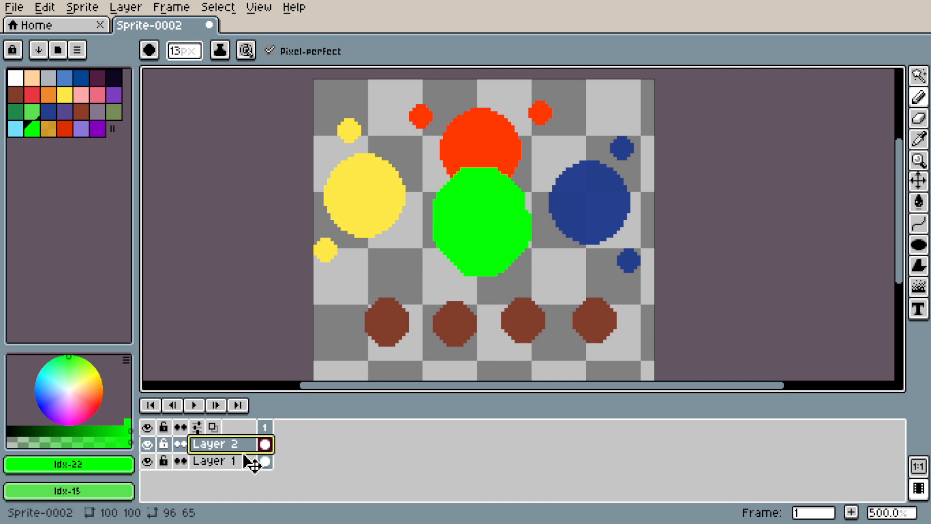
click(147, 443)
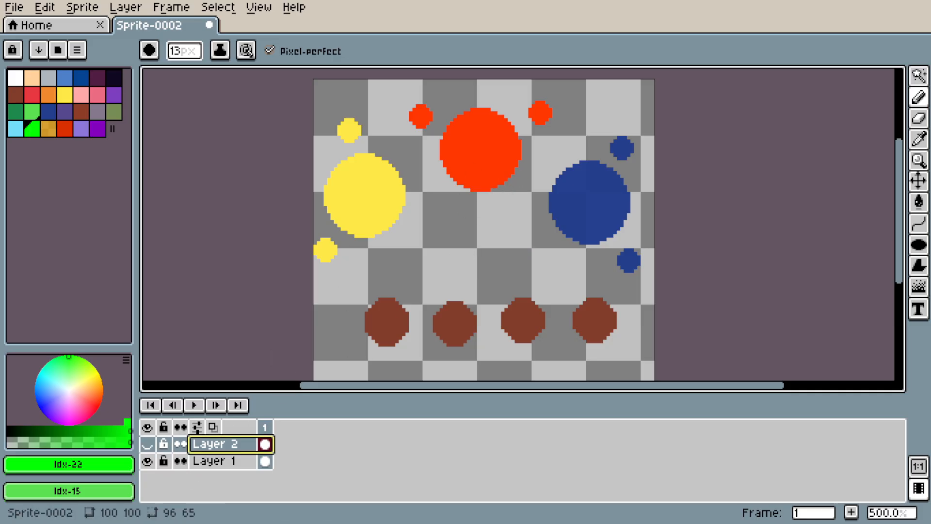
click(147, 444)
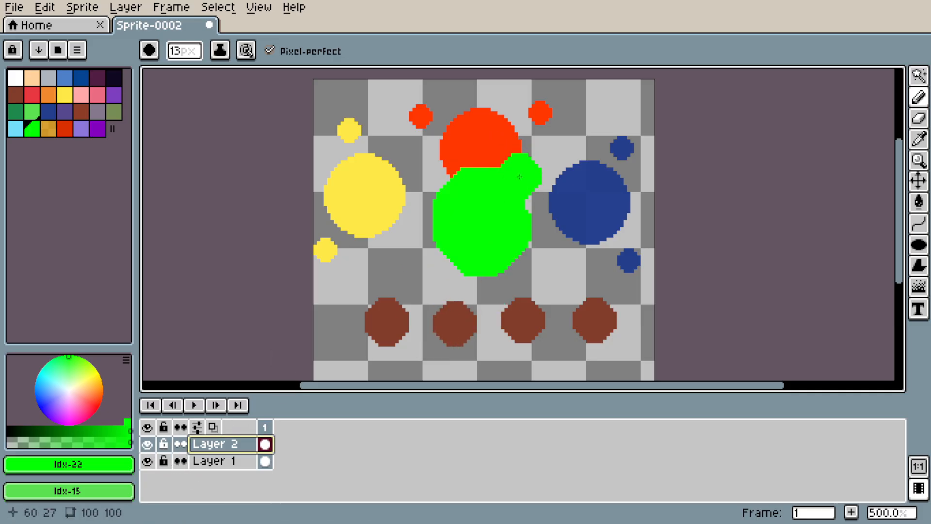
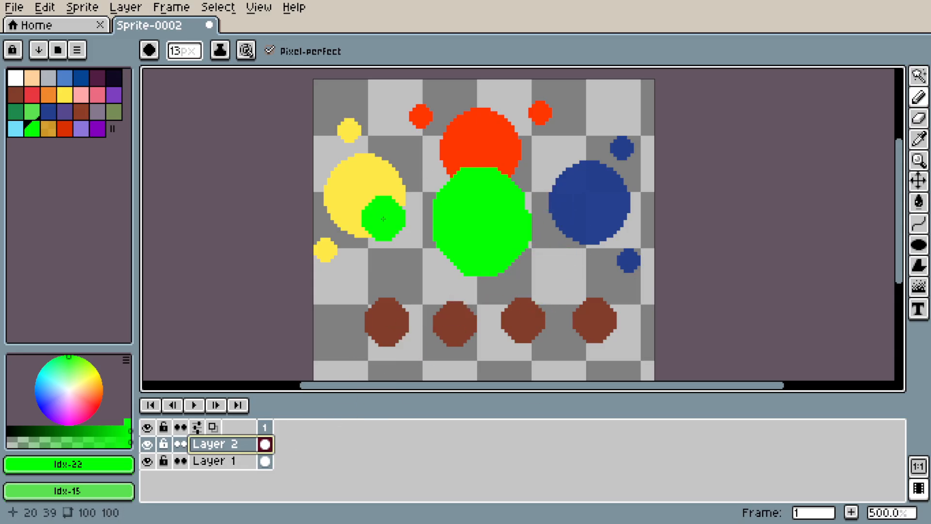
Remove Layer 2 with the green shape and clear all the coloured circles from Layer 1.
key(e)
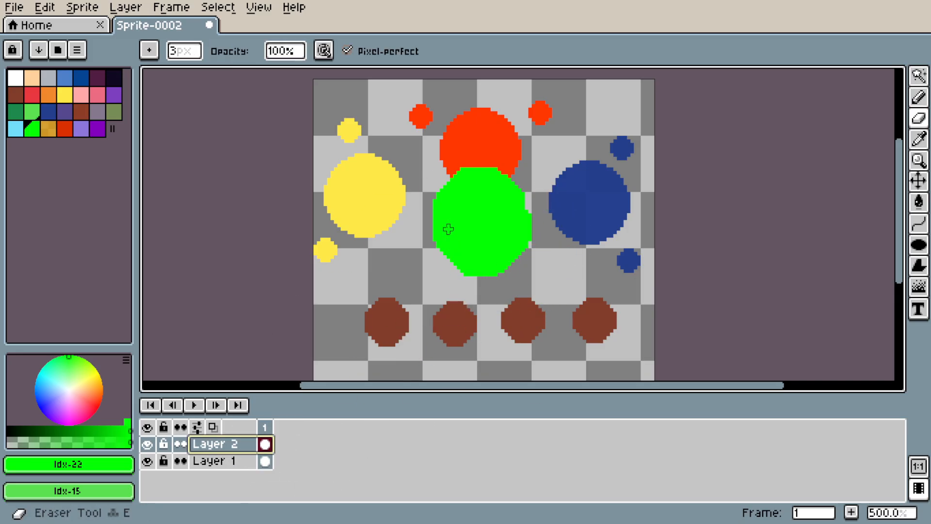
drag(183, 58, 233, 72)
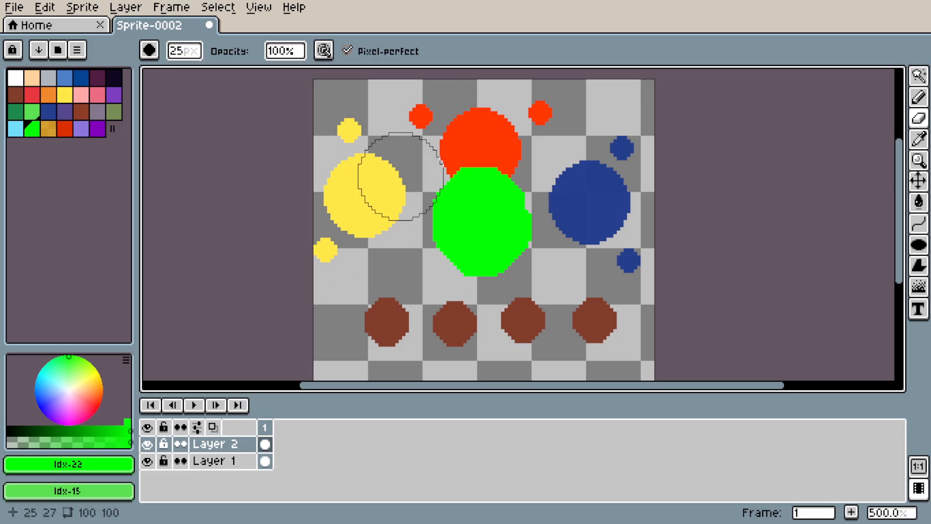
drag(462, 239, 489, 214)
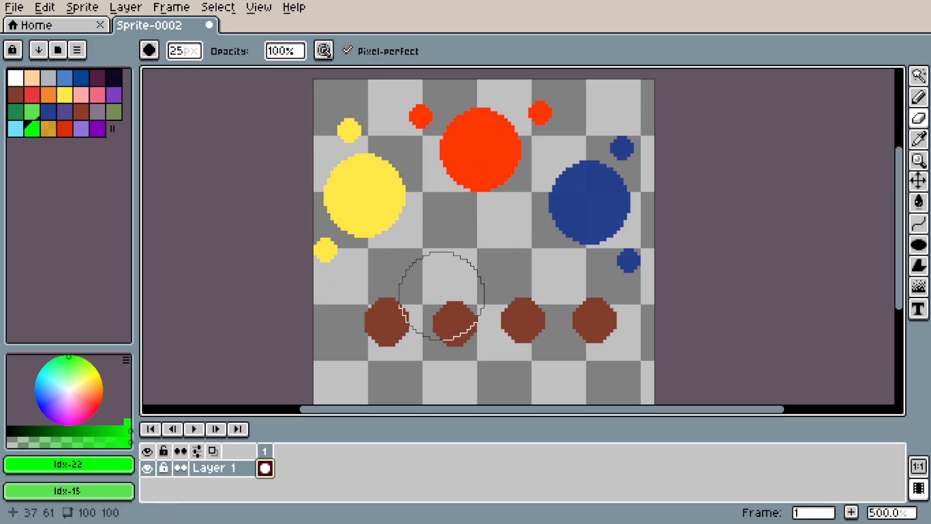
key(Delete)
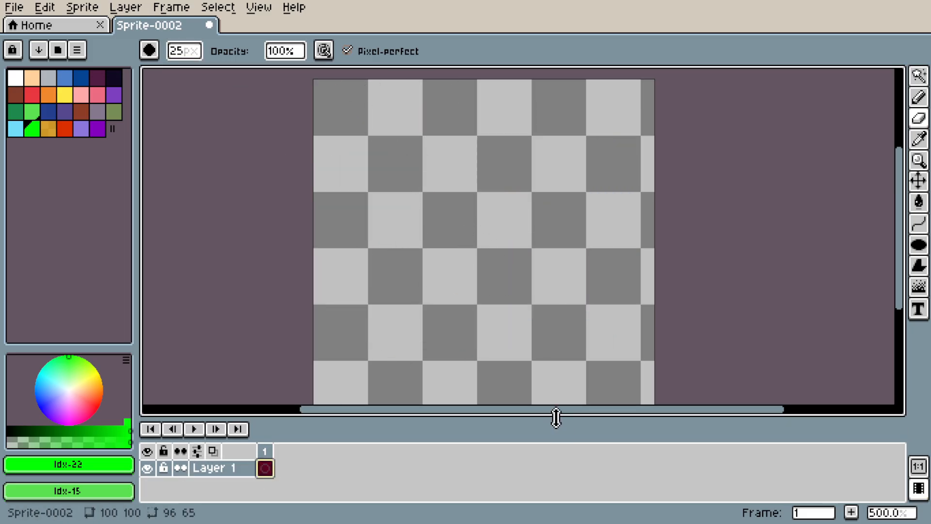
Fill the empty canvas on Layer 1 with the dark blue palette colour Idx-4.
drag(557, 417, 556, 436)
drag(536, 337, 542, 333)
key(g)
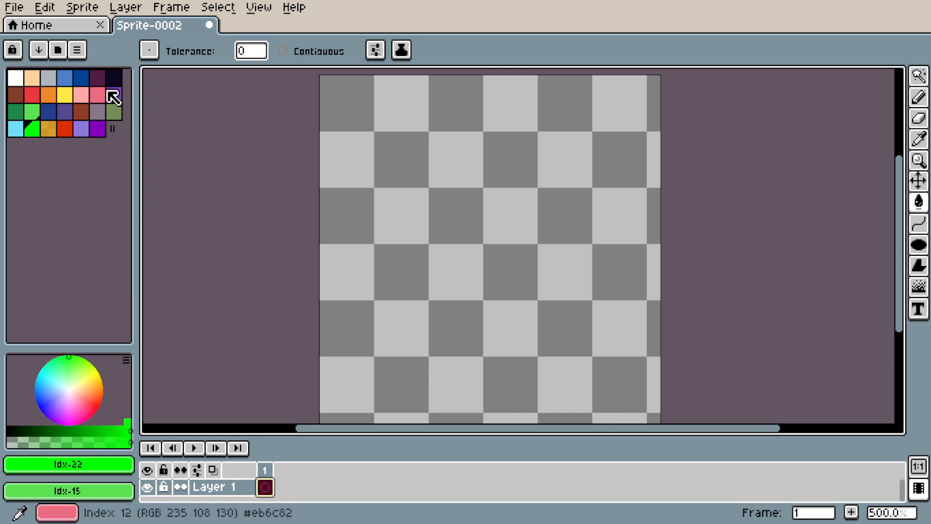
click(81, 79)
click(574, 254)
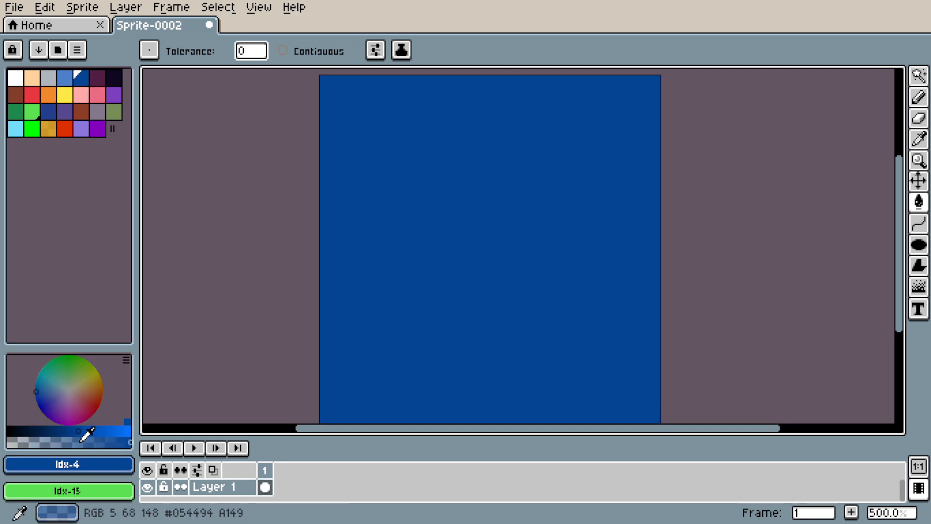
Fill the canvas with the light blue palette colour, then refill it with the darker tint 192°54.79.
click(15, 129)
click(494, 194)
key(space)
drag(478, 283, 459, 271)
click(106, 430)
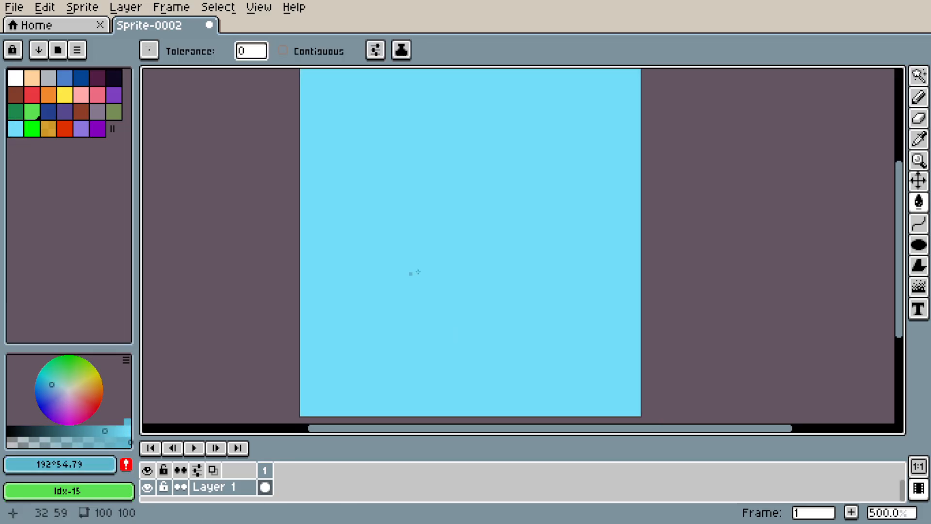
click(628, 294)
Make the background blue more saturated and refill the canvas with the colour 192°70.80.
click(60, 464)
drag(220, 397, 242, 398)
click(247, 418)
click(538, 260)
key(space)
drag(537, 260, 571, 260)
click(106, 431)
click(564, 288)
key(space)
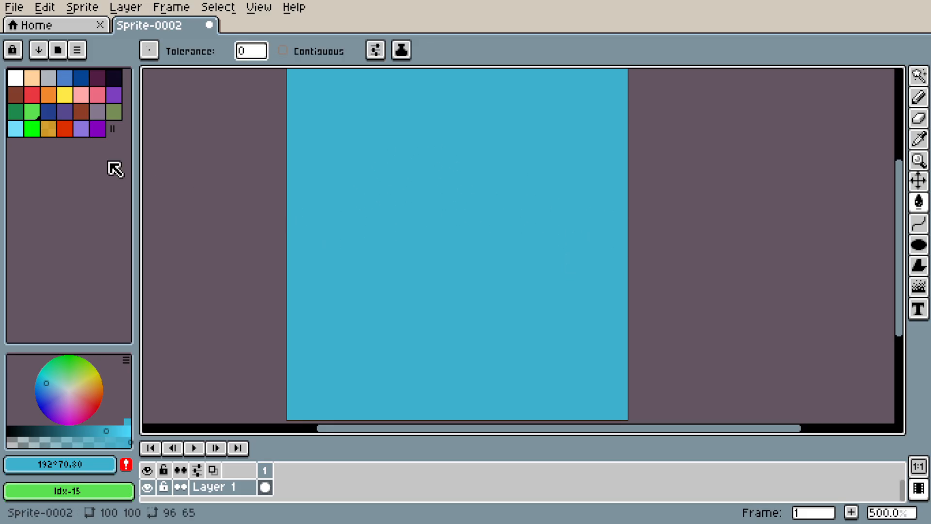
Lock Layer 1 and try to paint on it with the Pencil in white.
click(15, 78)
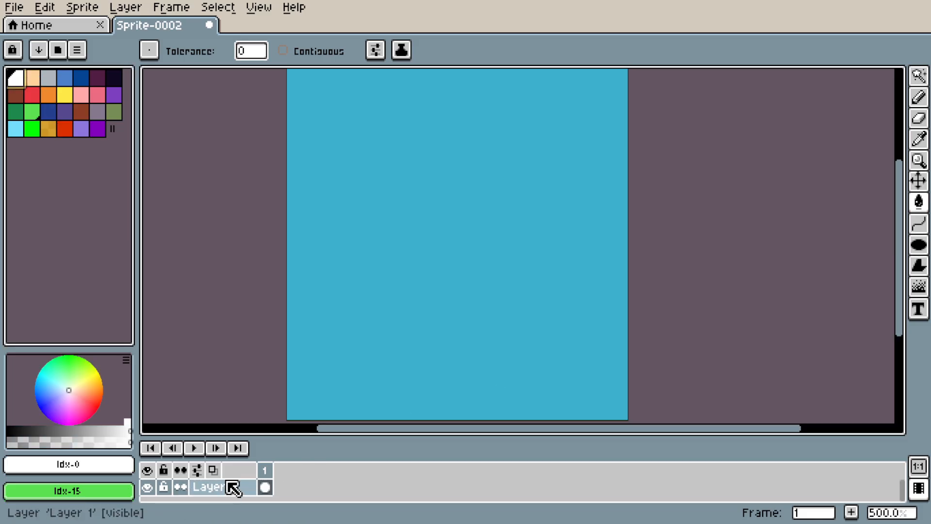
drag(381, 438, 384, 398)
key(z)
scroll(454, 310, down, 1)
drag(510, 278, 530, 239)
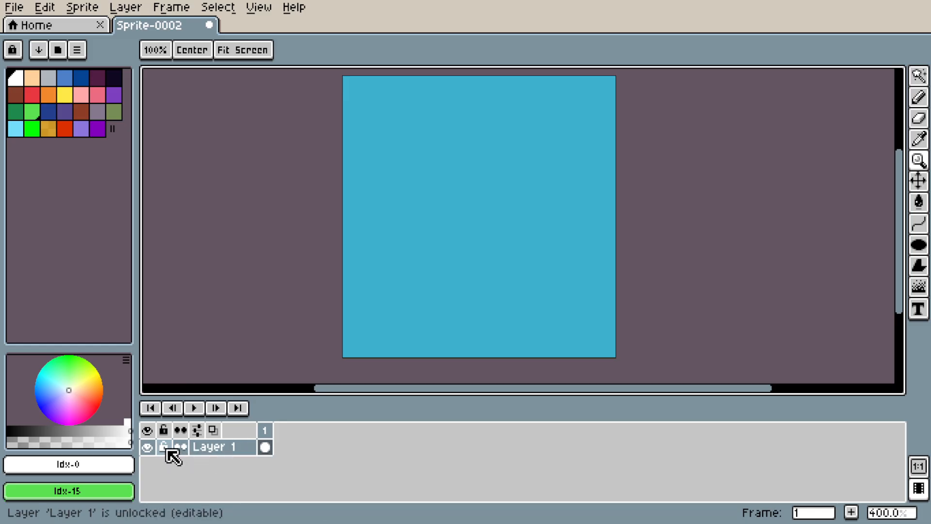
key(b)
click(467, 202)
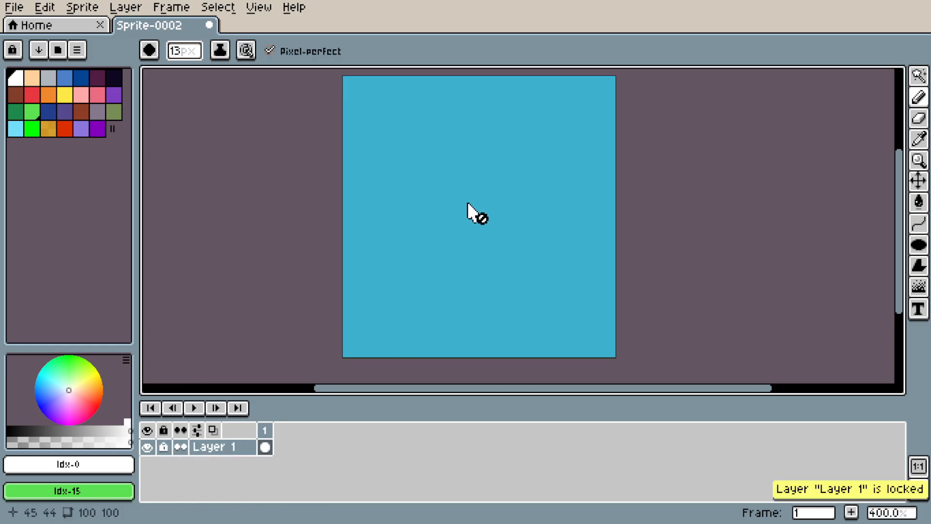
Add a new layer above Layer 1 and stamp a 19 px white circle in the canvas's upper-left area.
right_click(240, 460)
mouse_move(279, 412)
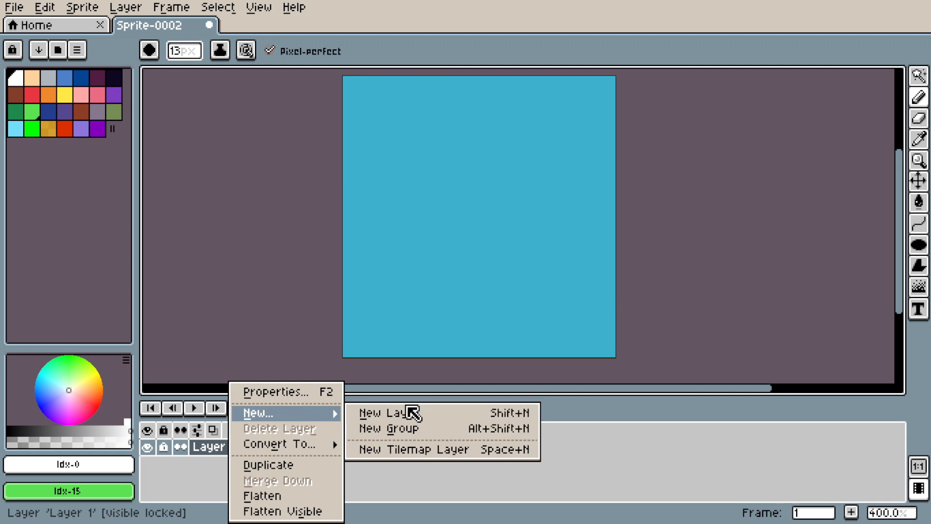
click(409, 412)
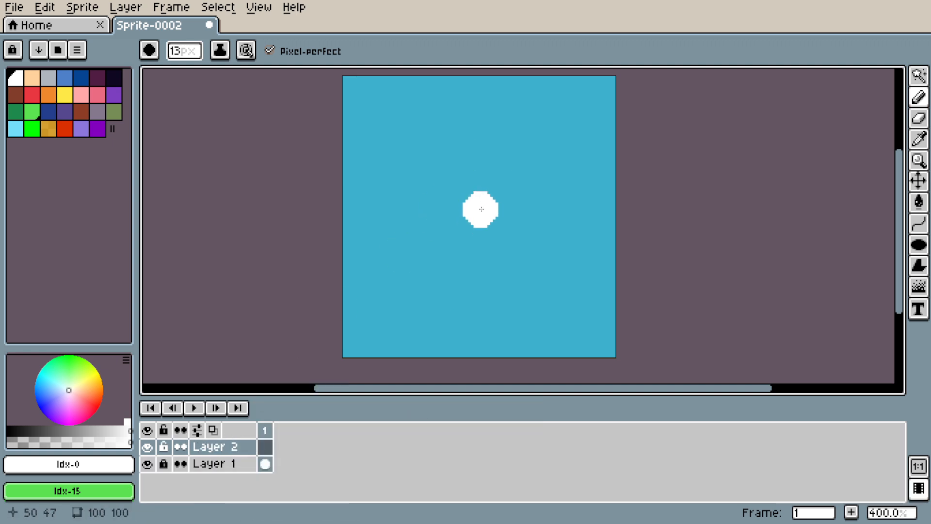
click(185, 51)
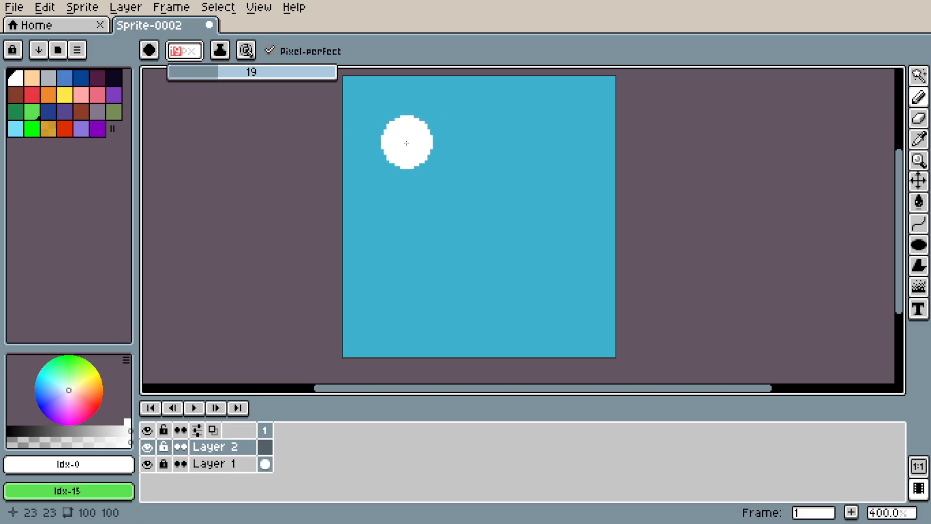
click(406, 145)
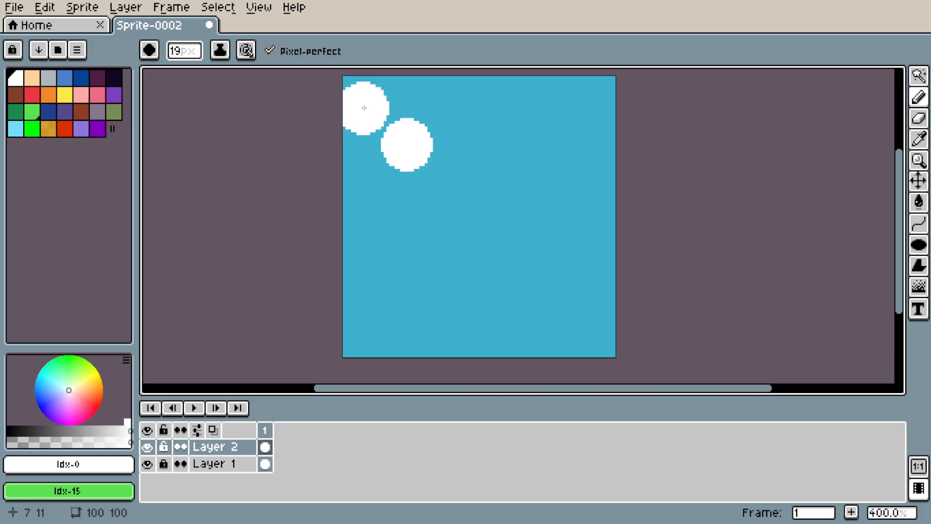
Soften the white circle with the Blur tool at 64 px and 100% opacity, and inspect its edges up close.
click(918, 287)
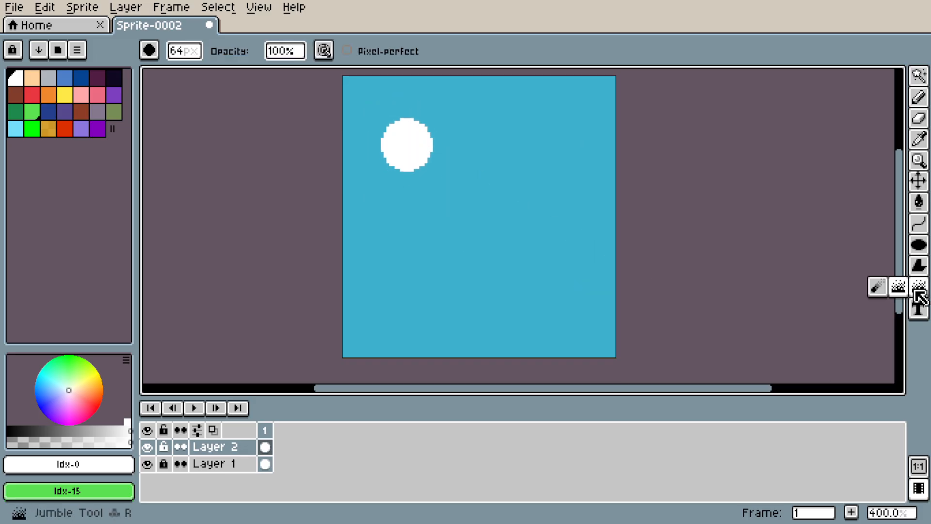
click(878, 288)
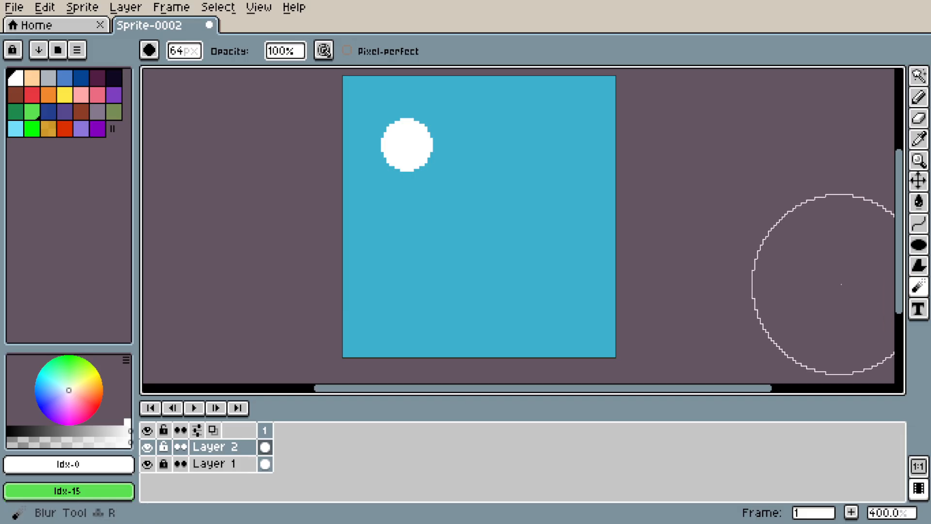
mouse_move(407, 150)
mouse_down()
mouse_move(414, 171)
mouse_move(405, 152)
mouse_move(461, 179)
mouse_move(460, 187)
mouse_up()
key(z)
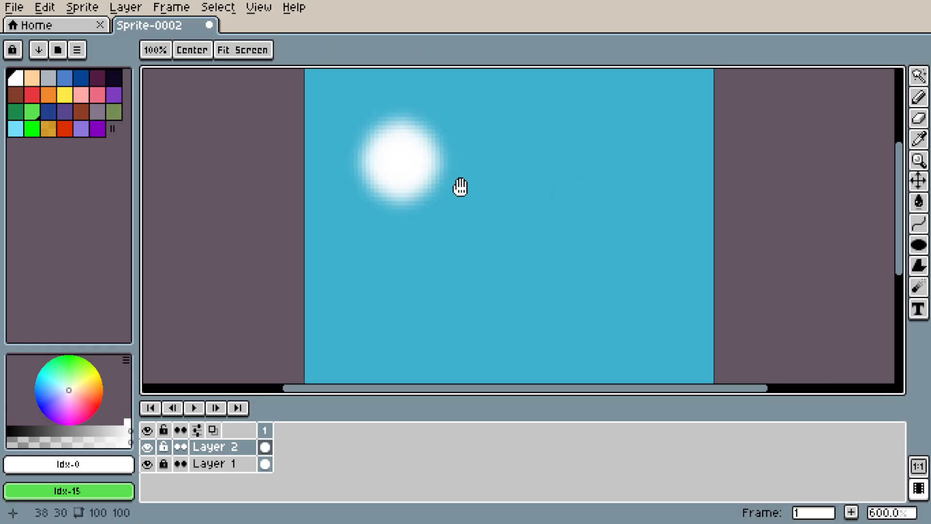
drag(473, 204, 457, 232)
drag(459, 183, 426, 131)
drag(443, 164, 431, 195)
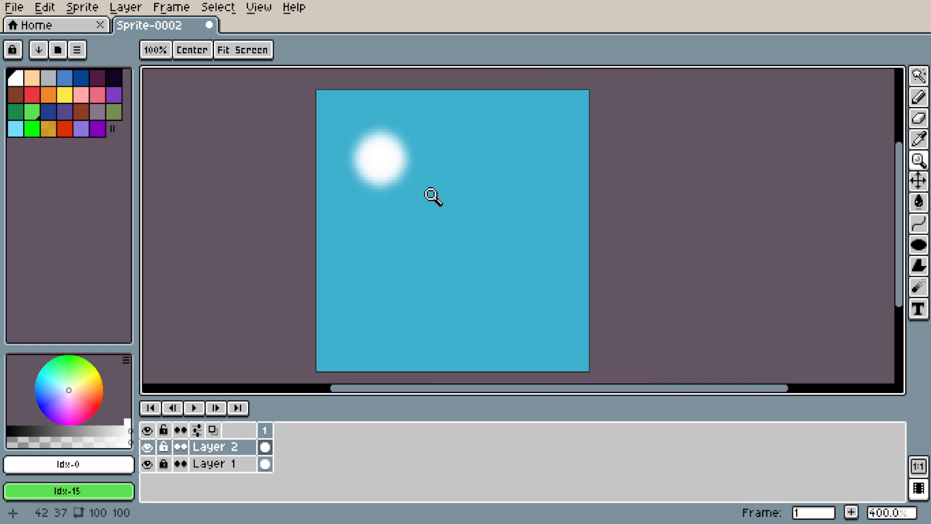
Undo the blur strokes on the white circle.
key(v)
key(ctrl+z)
key(ctrl+z)
key(ctrl+z)
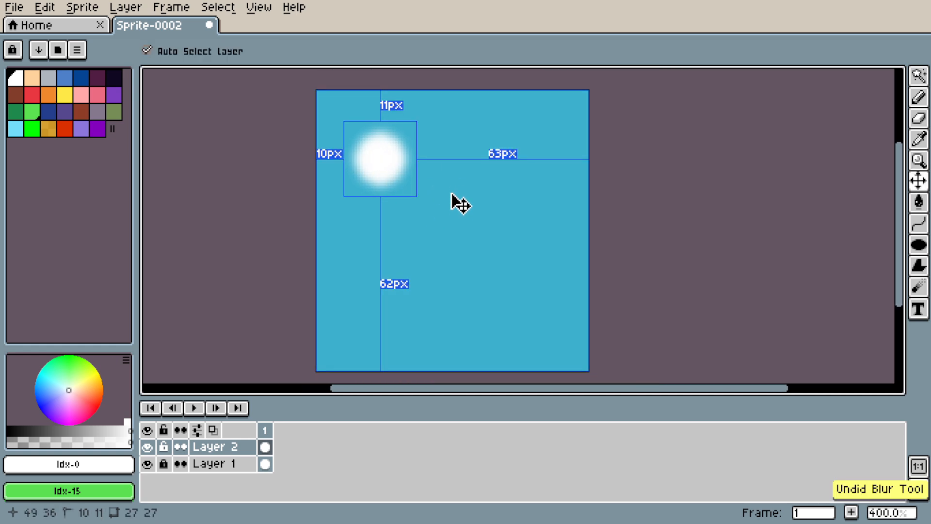
key(ctrl+z)
key(z)
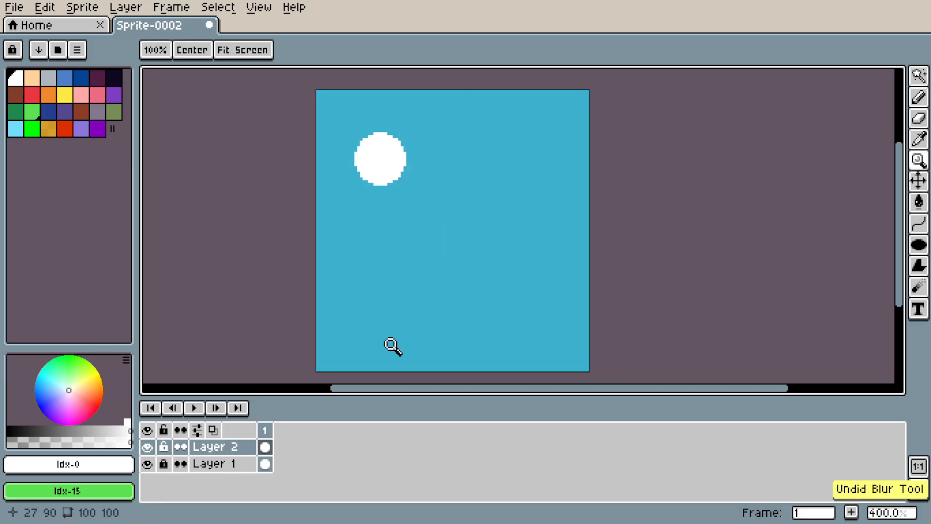
Duplicate Layer 2 with the white circle and select the duplicate's cel in frame 1.
click(147, 447)
click(147, 446)
right_click(246, 454)
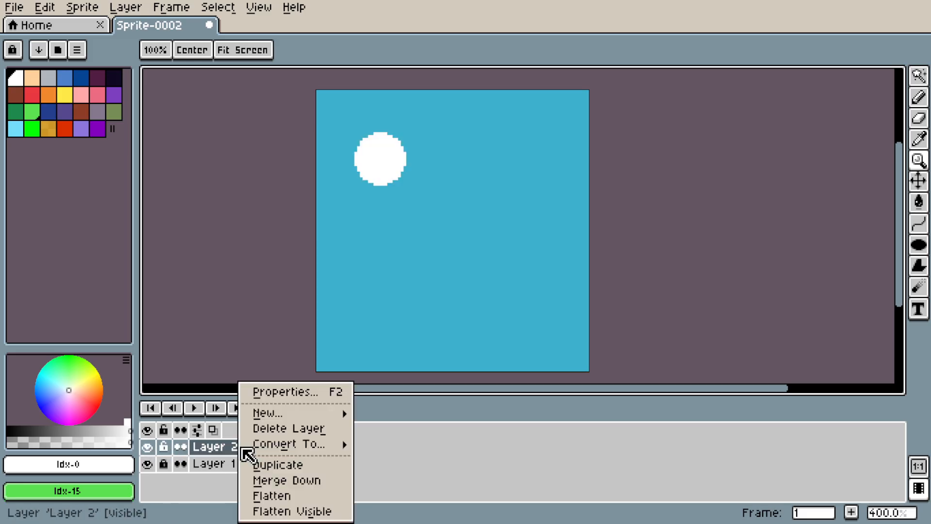
click(294, 468)
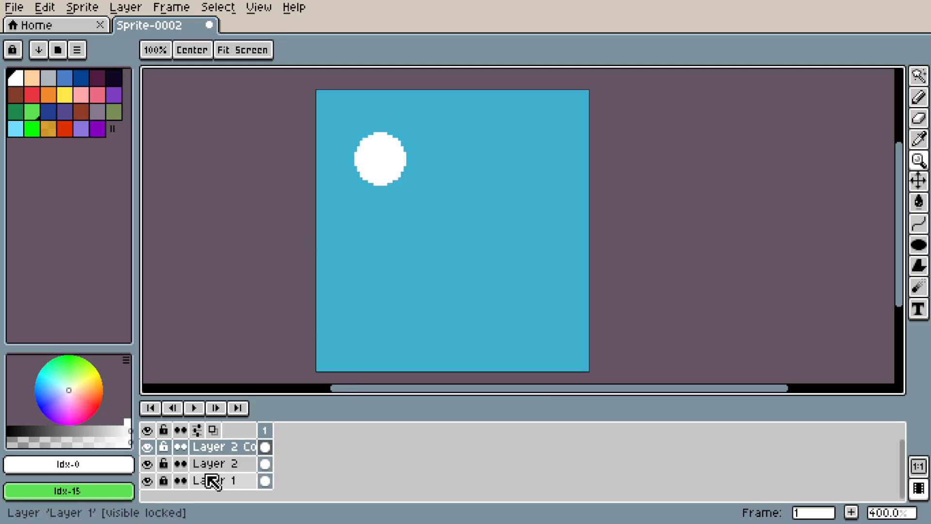
click(147, 463)
click(147, 463)
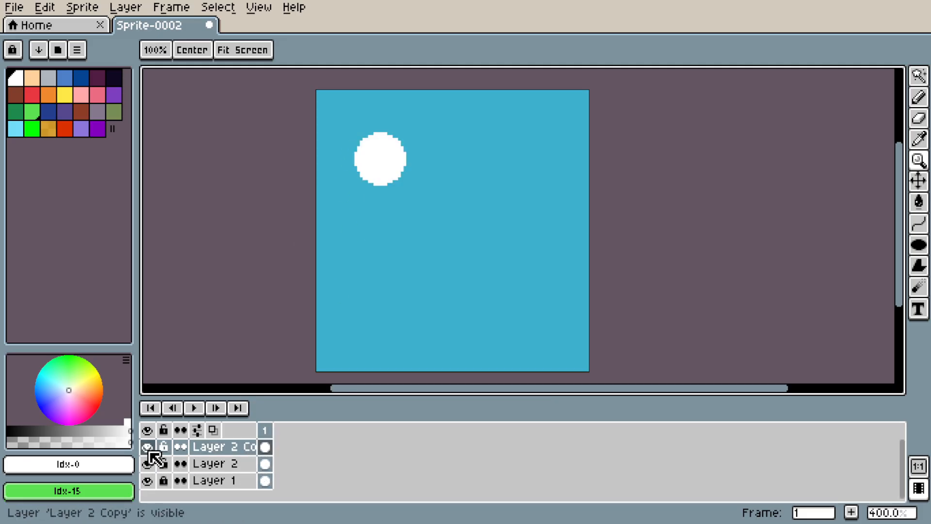
click(270, 446)
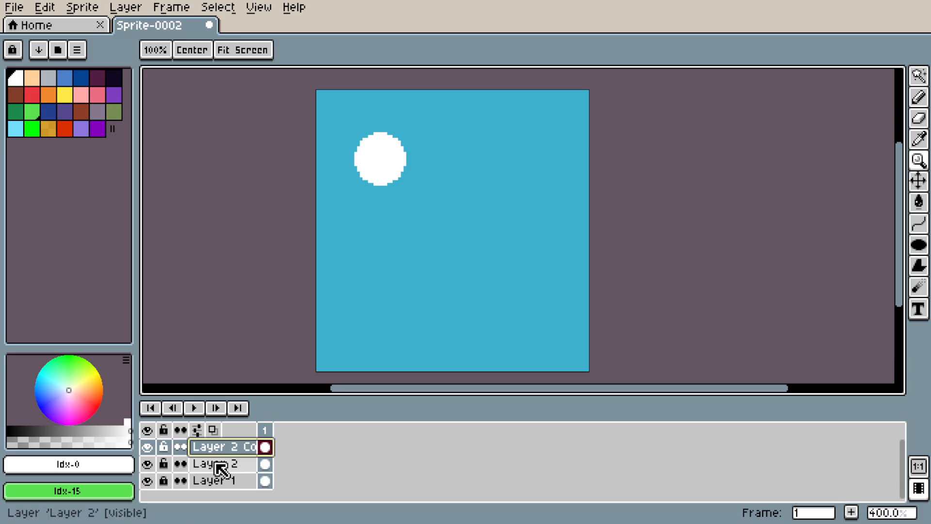
Blur the white circle on Layer 2 Copy with the 64 px Blur tool to give it a soft halo.
click(919, 290)
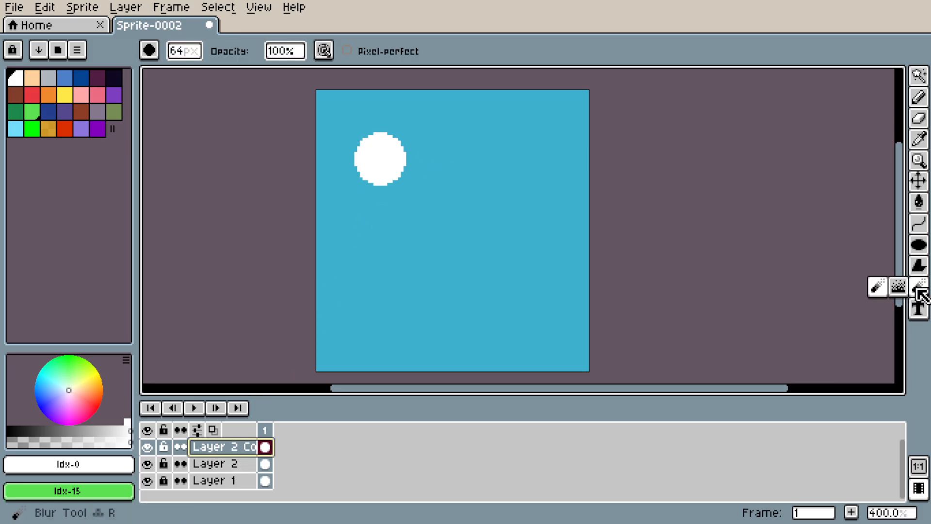
click(378, 161)
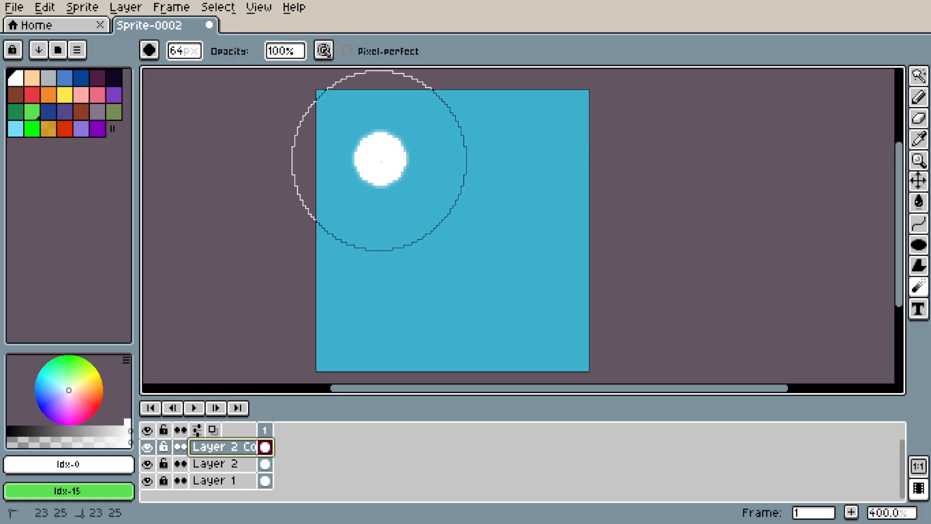
key(z)
click(381, 161)
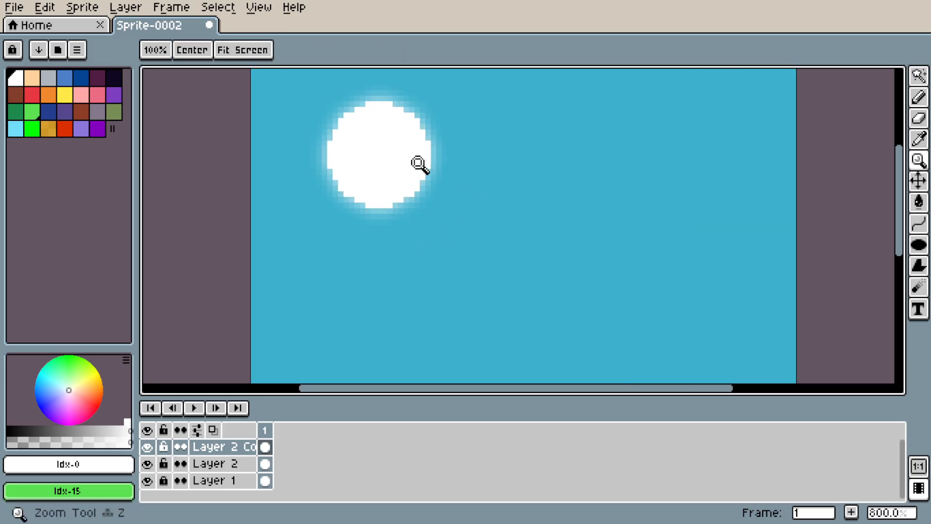
drag(411, 172, 410, 186)
key(e)
key(r)
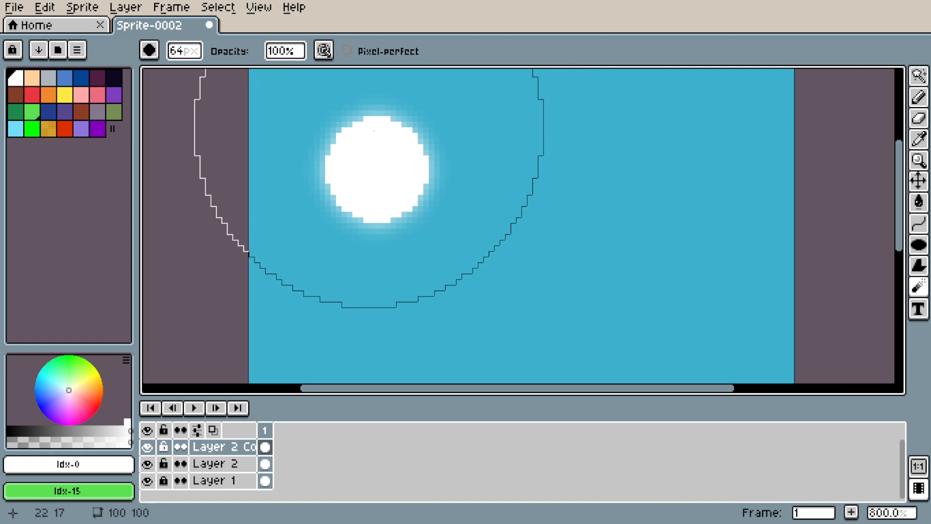
Toggle Layer 2 Copy off and on to compare the circles, and hide the original Layer 2.
click(147, 447)
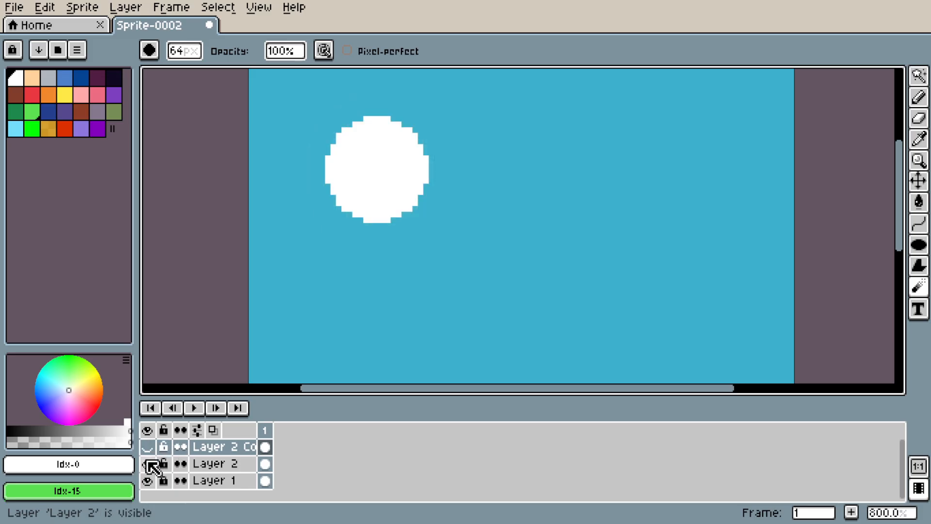
click(147, 446)
click(147, 463)
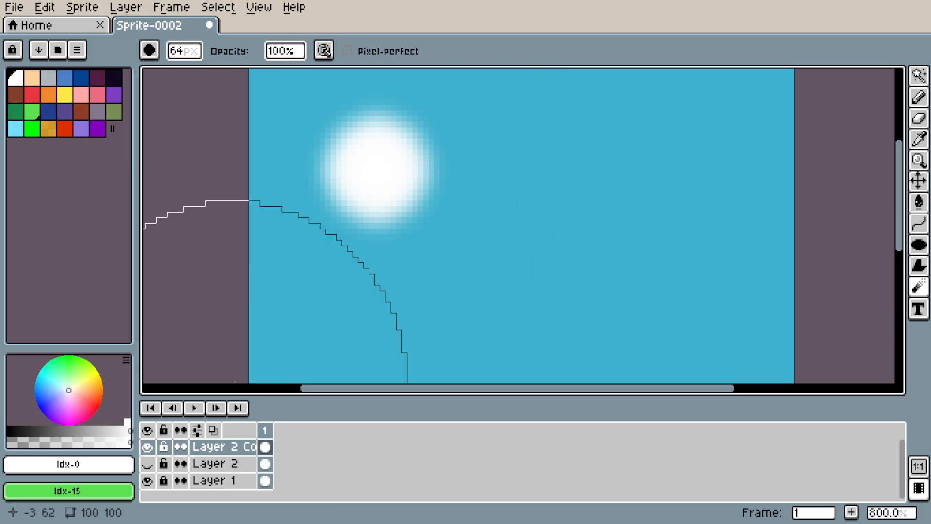
Show the original Layer 2 again beneath its blurred copy, and select and unlock the blue background's Layer 1.
click(147, 463)
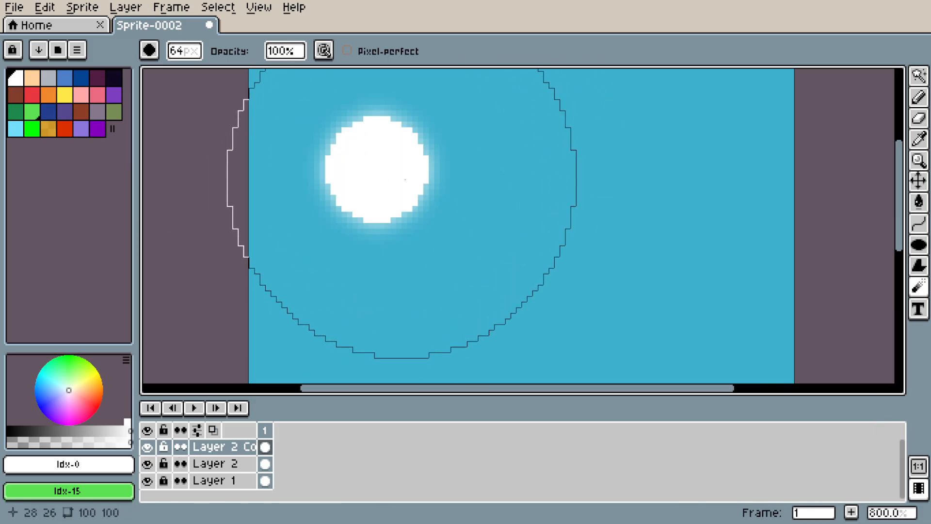
key(z)
drag(417, 180, 450, 188)
key(space)
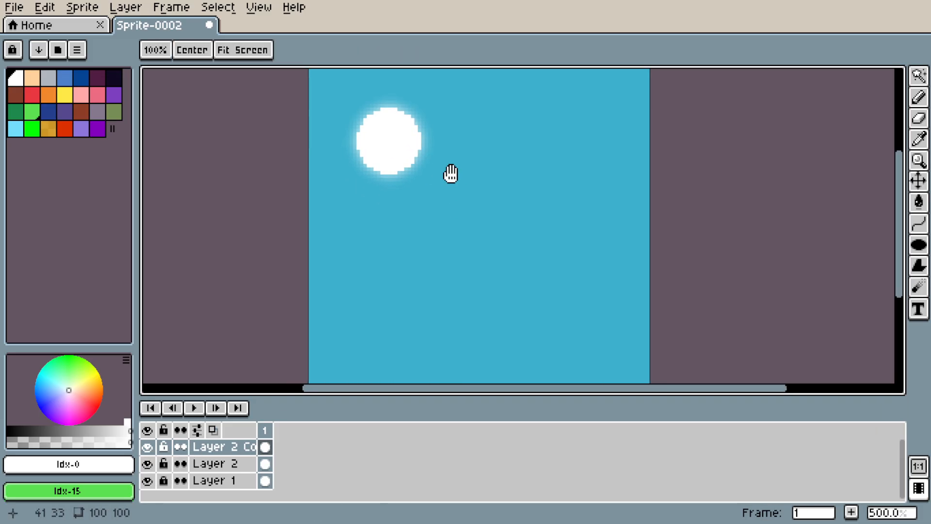
drag(530, 238, 501, 246)
click(233, 480)
click(165, 480)
Try filling the Layer 1 background with a darker version of its own blue, about HSV 192° 69 67.
key(i)
click(421, 305)
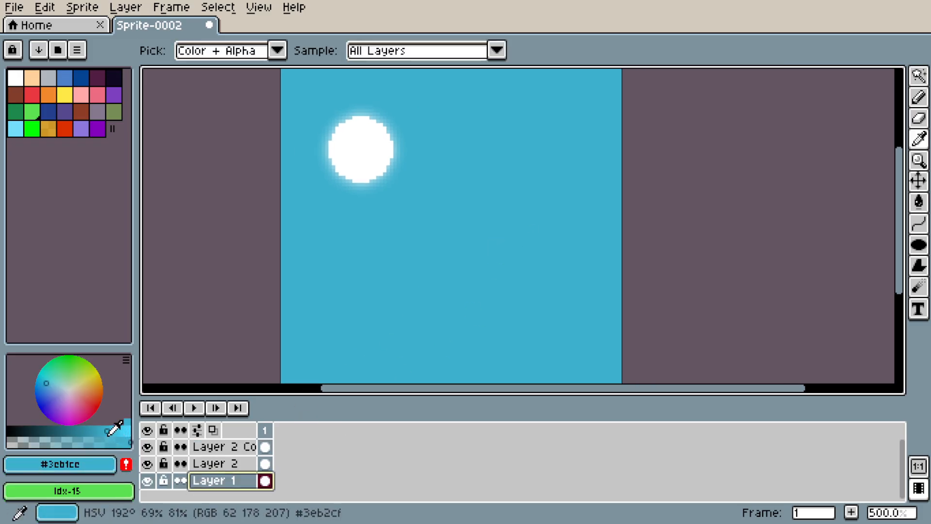
drag(97, 430, 90, 430)
key(g)
click(461, 263)
key(h)
drag(505, 158, 529, 165)
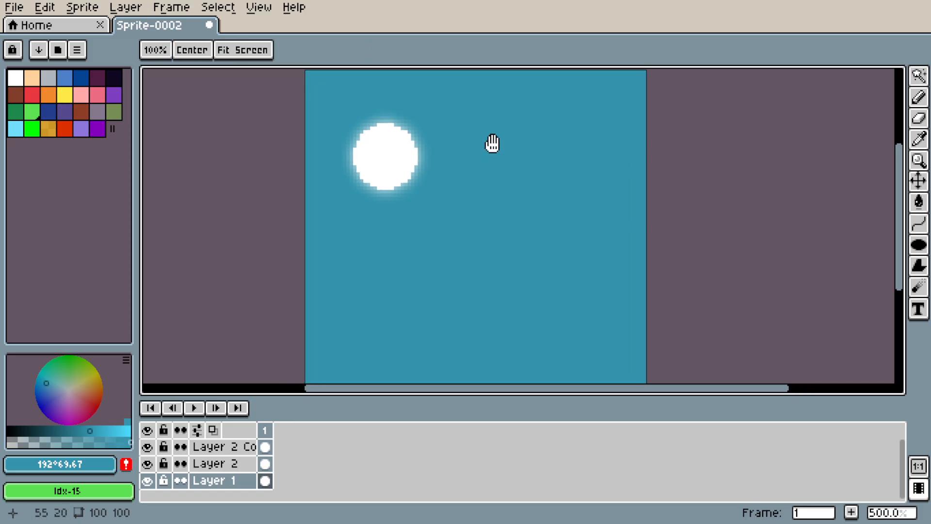
key(g)
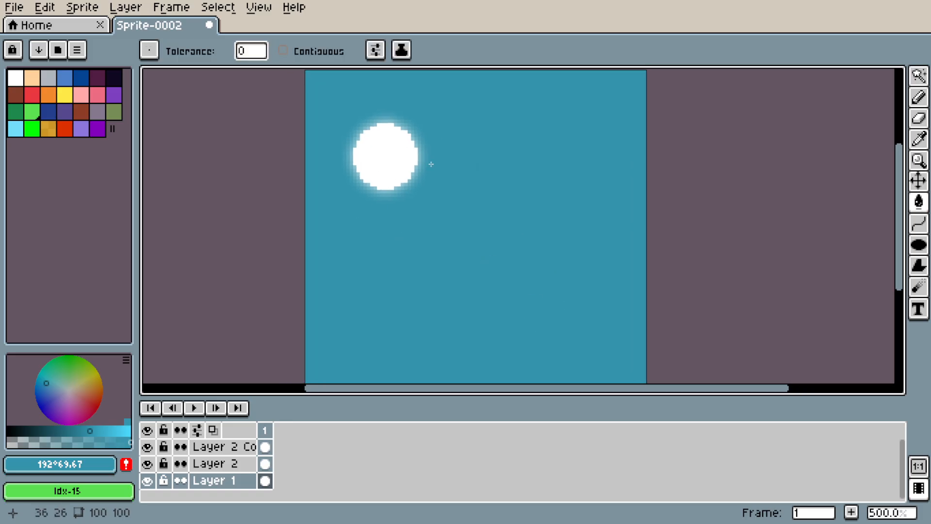
key(v)
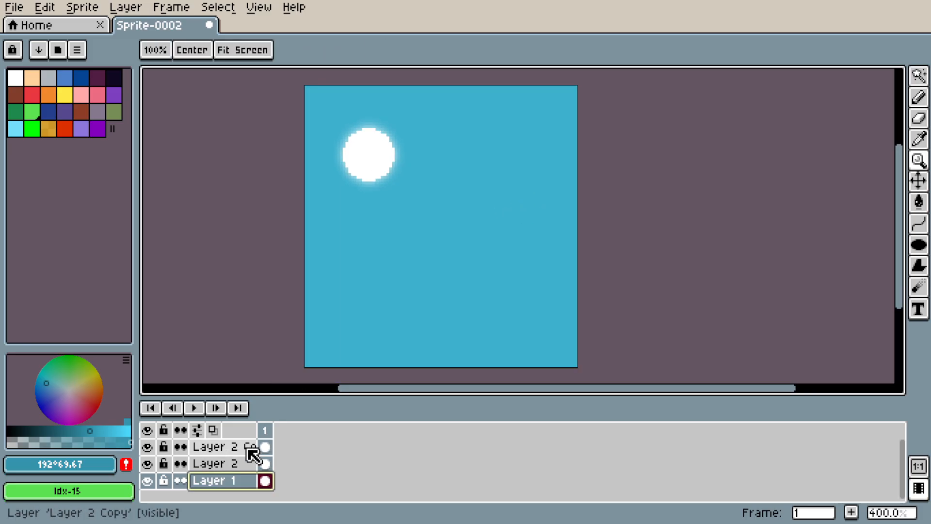
Duplicate the blurred Layer 2 Copy, then duplicate that new copy once more to strengthen the circle's glow.
click(237, 452)
right_click(239, 452)
click(272, 466)
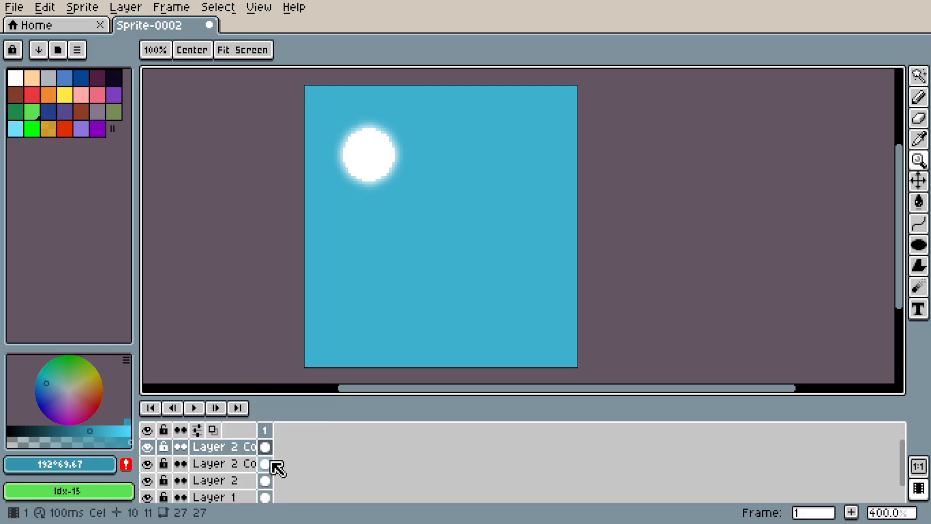
right_click(239, 453)
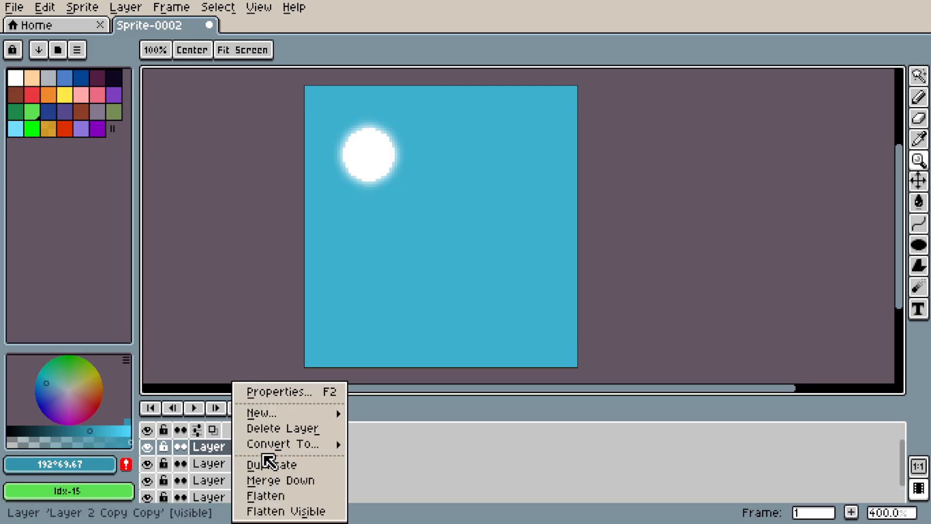
click(295, 464)
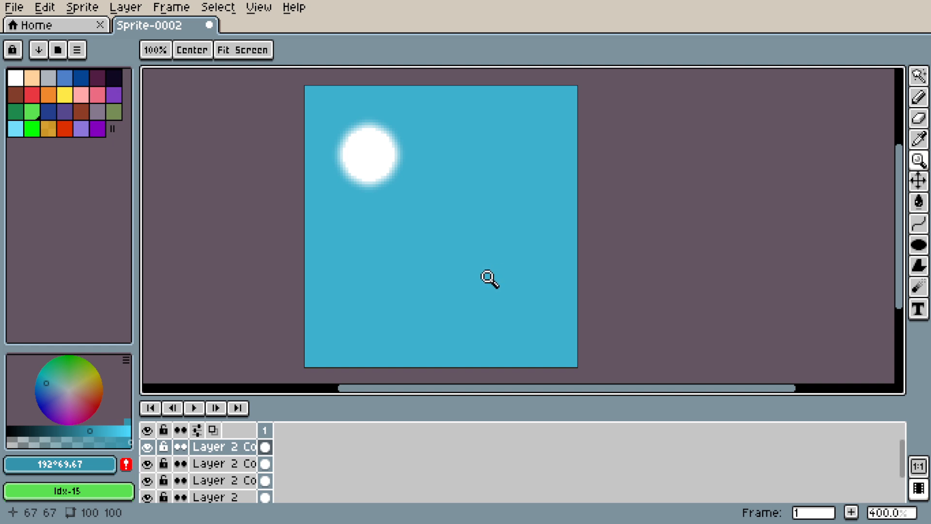
Draw a white cloud outline at the canvas's right edge with a 4 px Pencil and fill it with white.
key(b)
scroll(437, 276, down, 5)
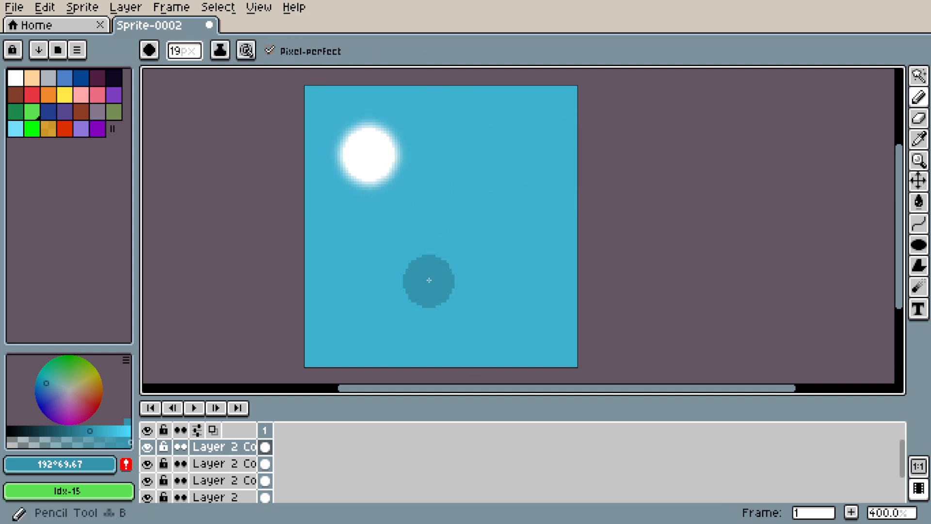
click(15, 78)
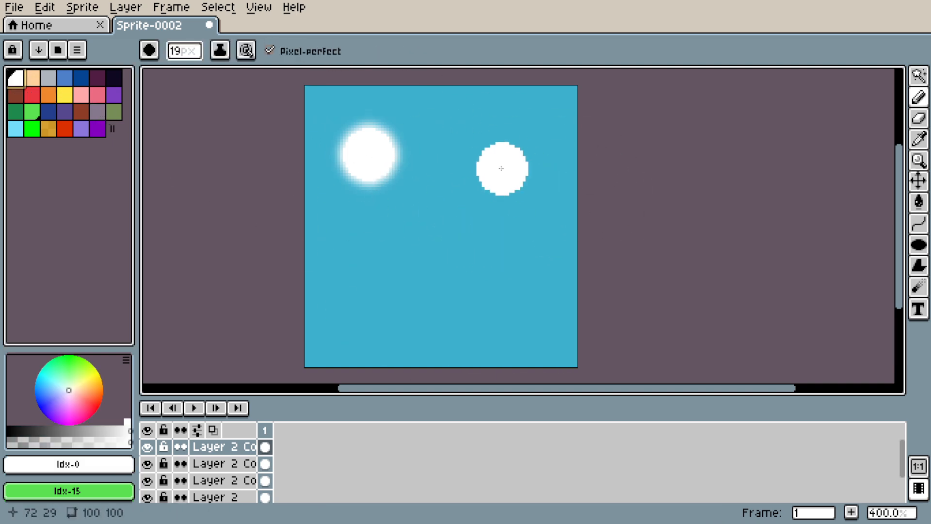
click(186, 53)
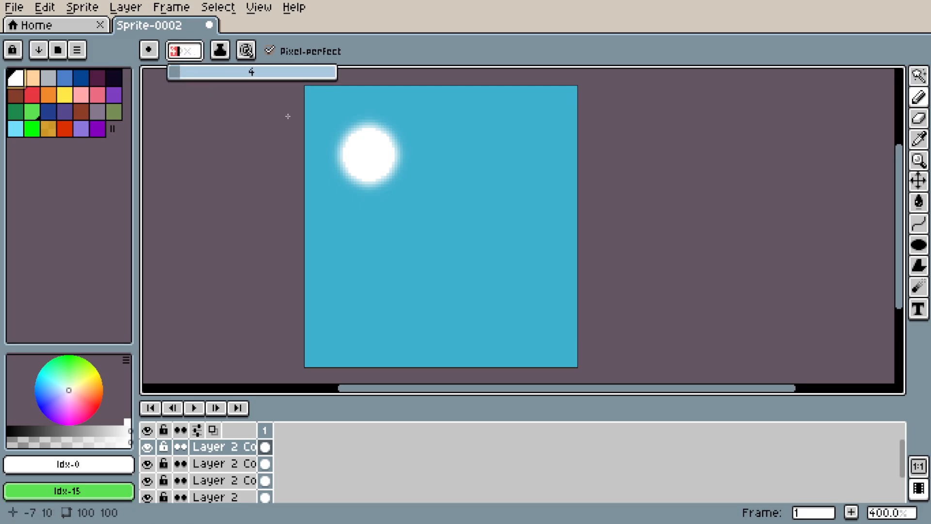
drag(544, 197, 529, 198)
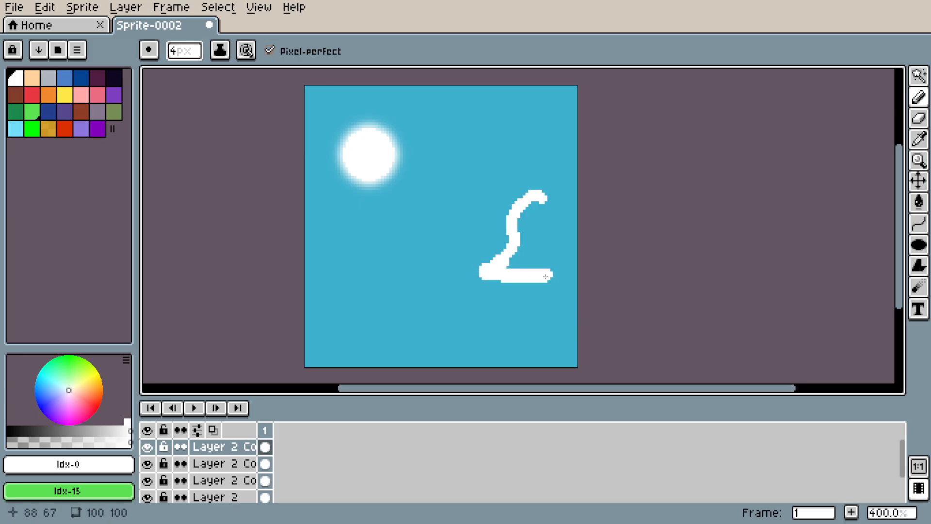
drag(546, 201, 579, 172)
key(g)
click(570, 230)
key(b)
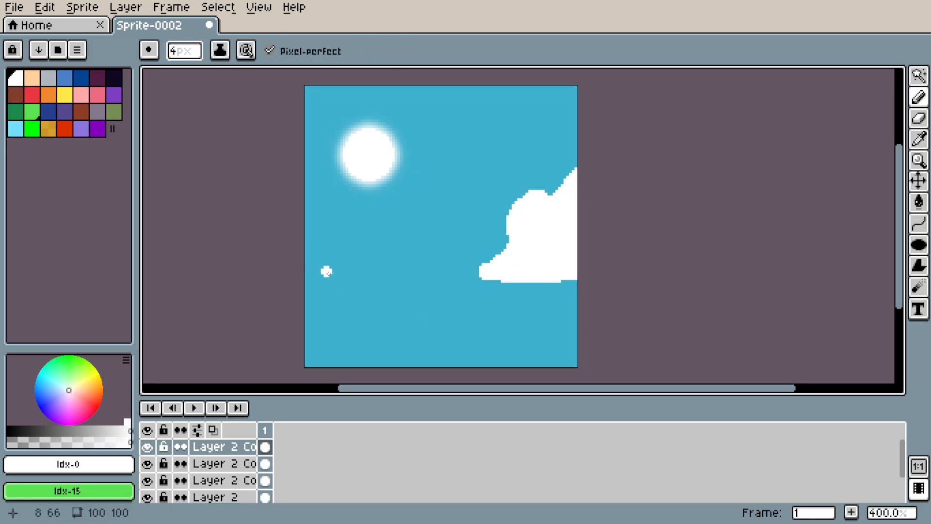
Draw and fill a large white cloud across the canvas's lower left, and add a small 2 px brush cloud at its lower right.
mouse_move(438, 326)
mouse_down()
mouse_move(419, 340)
mouse_move(305, 330)
mouse_up()
key(g)
click(387, 311)
key(b)
key(minus)
key(minus)
drag(547, 339, 515, 339)
Trim the small left-edge cloud with the Eraser and draw white clouds in the upper-right corner and along the top edge.
key(e)
drag(335, 215, 313, 212)
key(b)
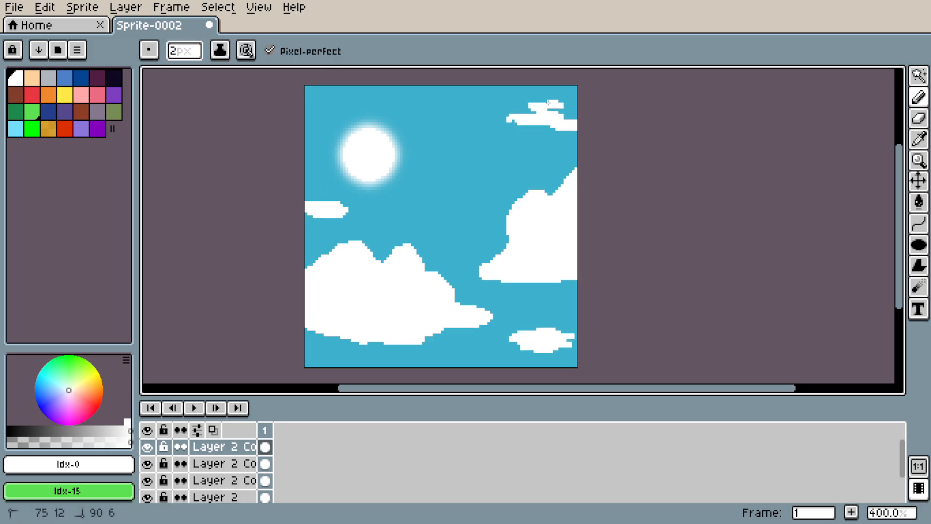
drag(540, 105, 562, 92)
key(g)
click(446, 90)
key(ctrl+z)
key(b)
mouse_move(444, 91)
mouse_down()
mouse_move(472, 92)
mouse_move(462, 88)
mouse_up()
Sample the large cloud's white and turn it into a grey-green shading colour, about HSV 173° 27 78.
key(i)
click(388, 290)
click(103, 430)
click(60, 464)
click(74, 346)
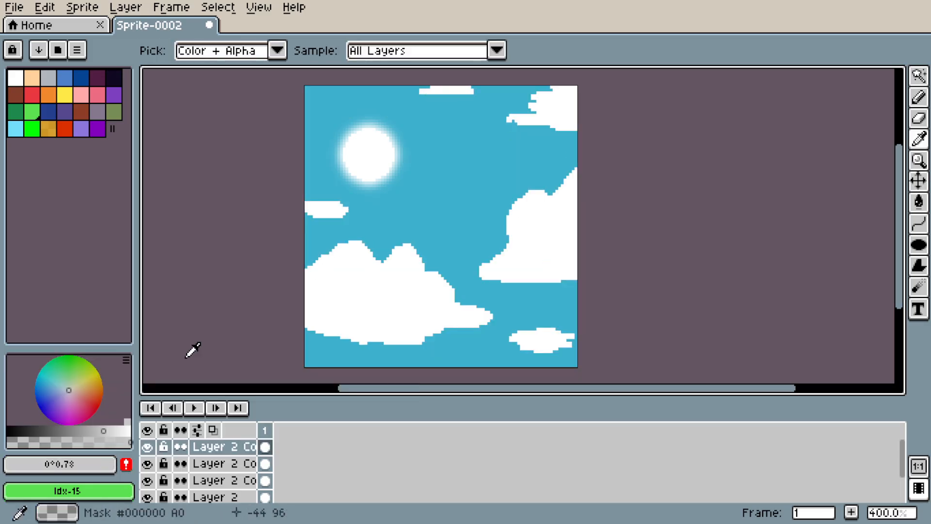
click(62, 385)
Select the right-hand cloud with the Magic Wand and shade its lower part grey-green using a 1 px Pencil and Paint Bucket.
key(w)
click(551, 226)
key(b)
drag(497, 257, 518, 253)
click(184, 50)
click(171, 71)
drag(510, 258, 527, 258)
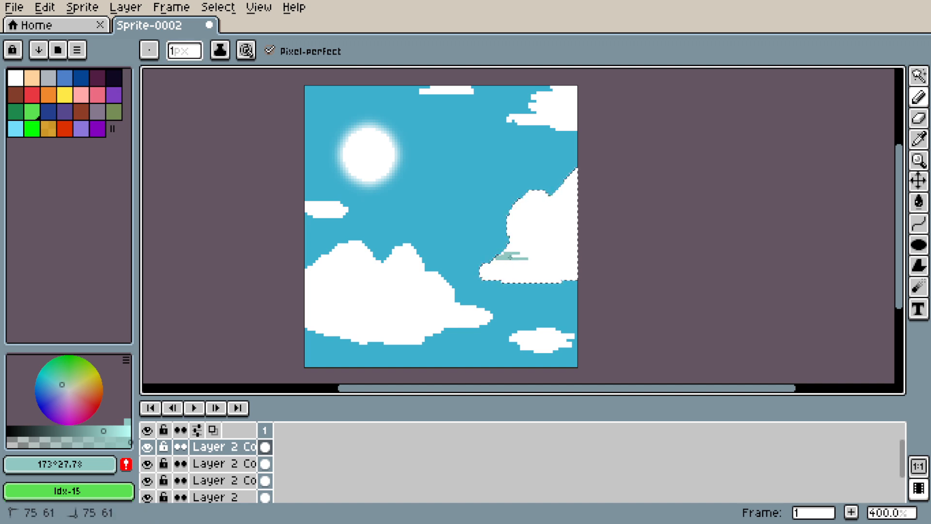
key(g)
click(553, 242)
key(ctrl+d)
key(b)
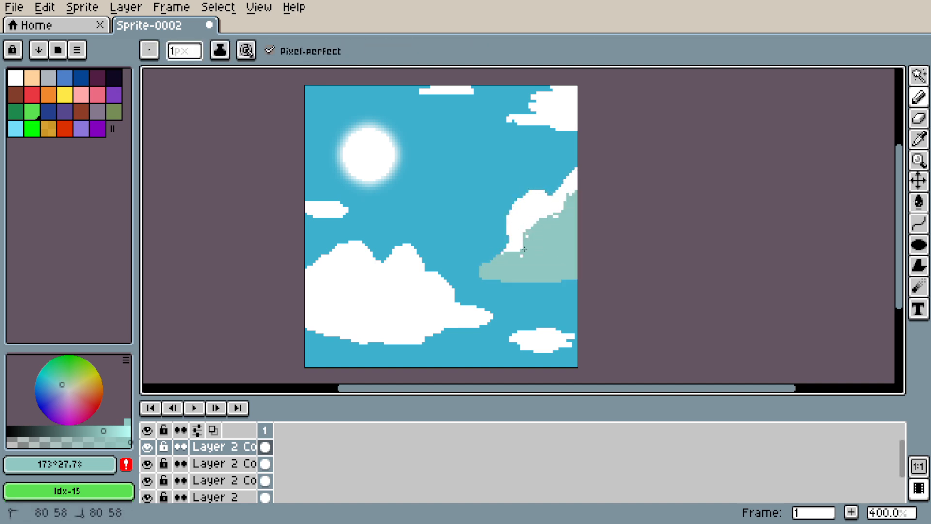
Refine the border between white and grey-green on the right-hand cloud by sampling its colours and redrawing the edge.
alt+click(516, 243)
key(w)
click(507, 266)
key(b)
drag(521, 254, 481, 269)
drag(505, 261, 491, 265)
key(ctrl+d)
alt+click(532, 246)
drag(555, 217, 521, 249)
alt+click(527, 275)
Select the large lower-left cloud, outline its shadow with the Pencil and fill its underside with grey-green #91c7c1.
key(w)
click(381, 296)
key(b)
mouse_move(377, 278)
mouse_down()
mouse_move(399, 287)
mouse_move(377, 269)
mouse_move(320, 305)
mouse_up()
mouse_move(427, 287)
mouse_down()
mouse_move(408, 310)
mouse_move(373, 323)
mouse_move(489, 321)
mouse_up()
key(w)
click(360, 315)
key(g)
click(359, 315)
key(b)
Shade the undersides of the small lower-right, left-edge, upper-right and top clouds with #91c7c1 and clear the selection.
key(w)
click(521, 342)
key(b)
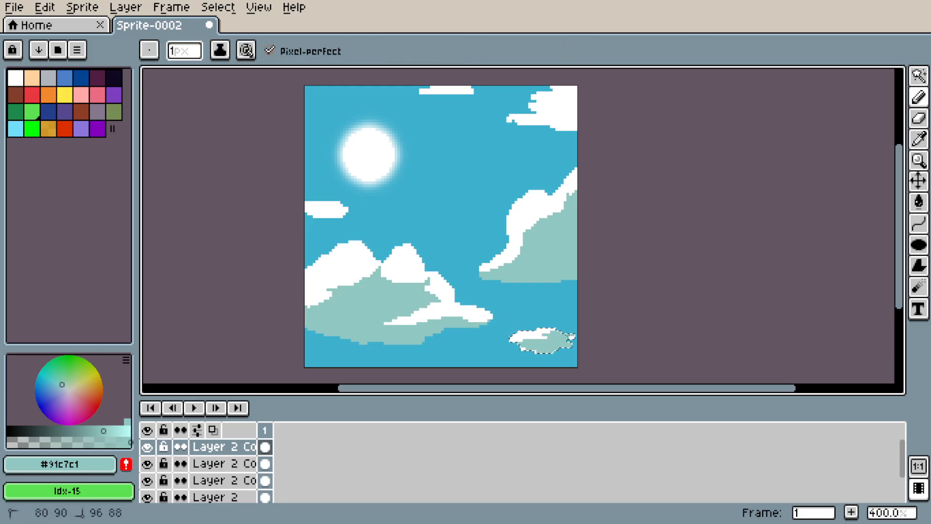
key(w)
click(570, 104)
key(b)
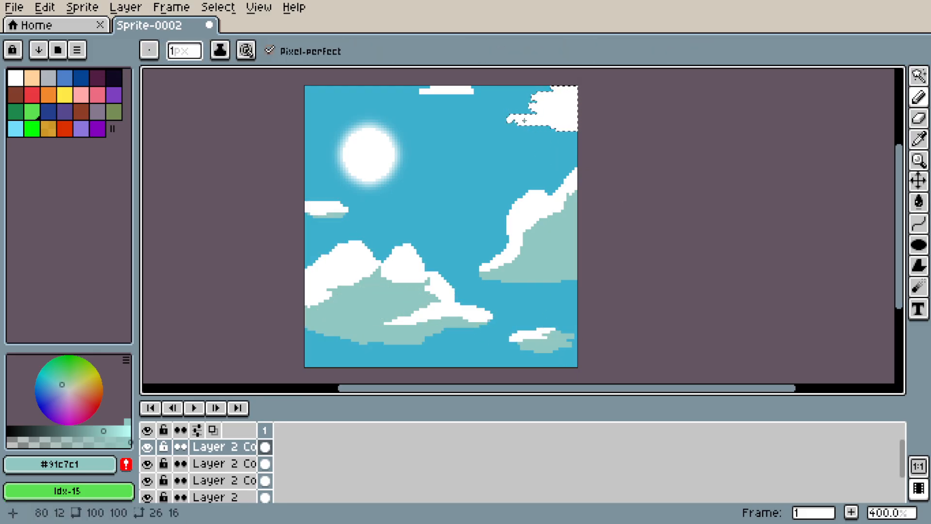
key(g)
click(568, 112)
key(ctrl+d)
key(b)
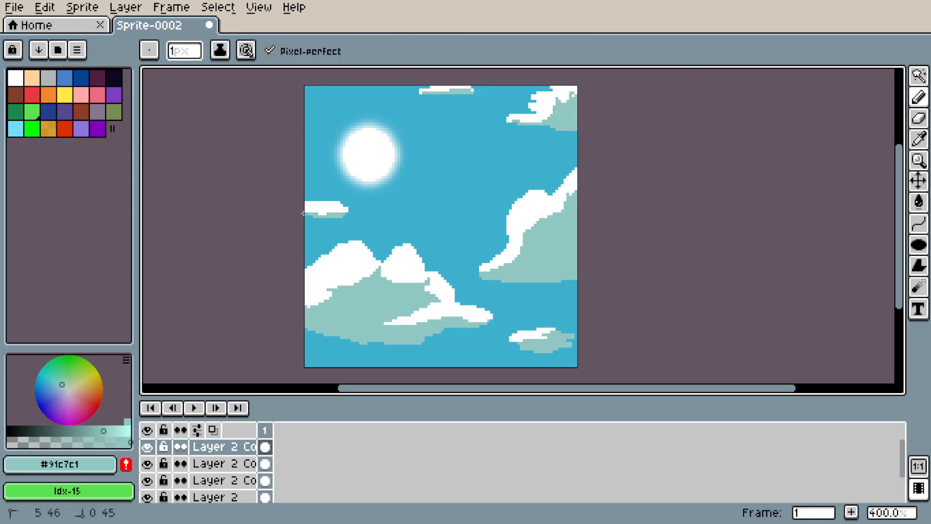
Add small white highlight patches inside the shaded part of the large lower-left cloud.
alt+click(449, 318)
drag(368, 292, 386, 292)
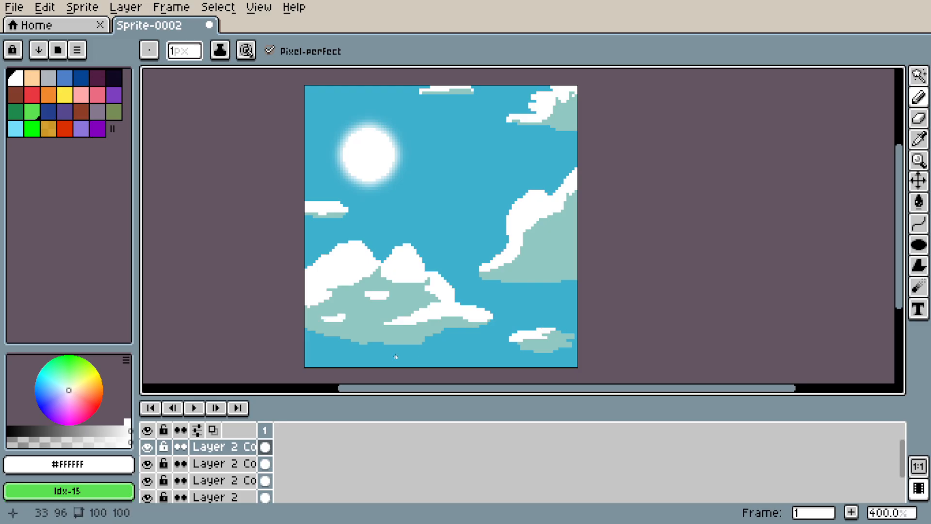
drag(585, 298, 578, 293)
Try a darker grey-green, #6fb0a9, for shading the right-hand cloud.
alt+click(537, 260)
drag(609, 237, 594, 255)
click(92, 430)
key(w)
click(524, 261)
key(g)
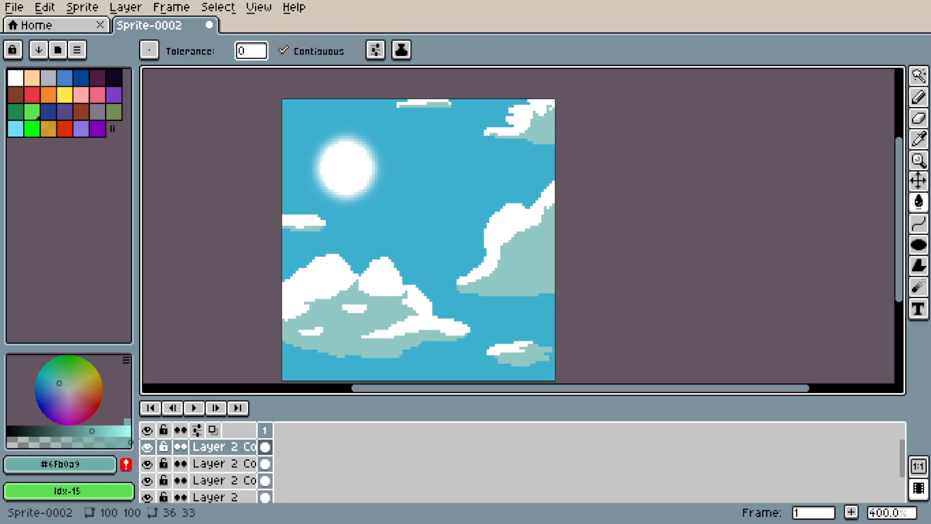
Carve uneven bumps into the undersides of the right-hand and large lower-left clouds with the 4 px Eraser.
key(z)
click(519, 306)
key(b)
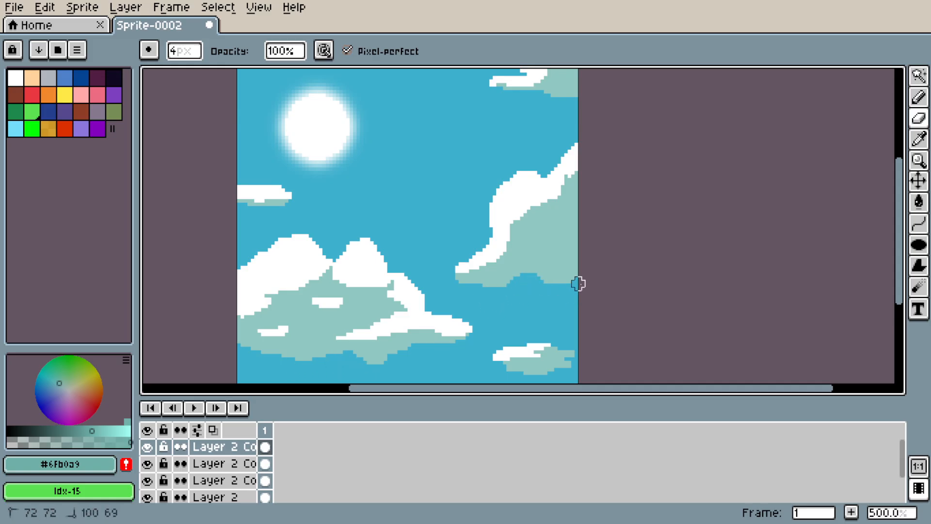
alt+click(513, 280)
key(e)
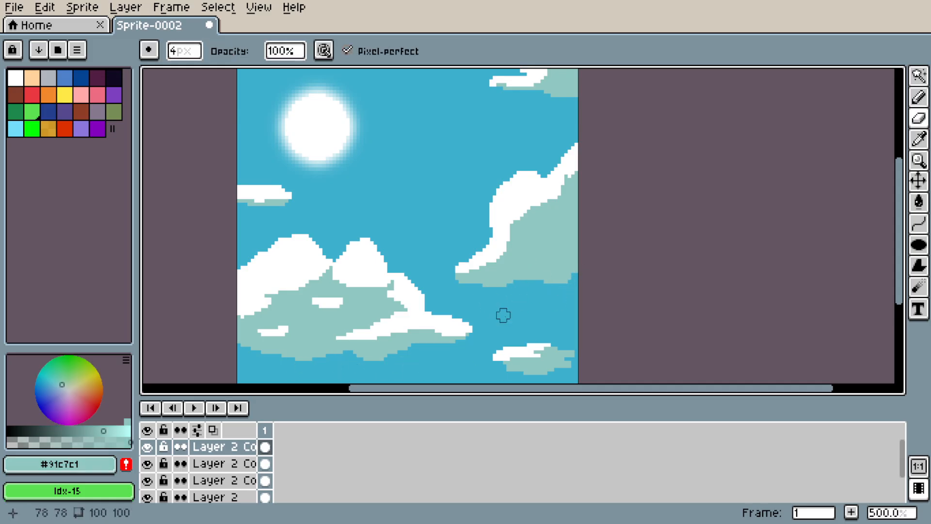
drag(503, 301, 482, 323)
Add white strokes along the right-hand cloud's shadow edge and trim them with the grey-green #91c7c1.
key(b)
alt+click(521, 212)
drag(523, 215, 532, 225)
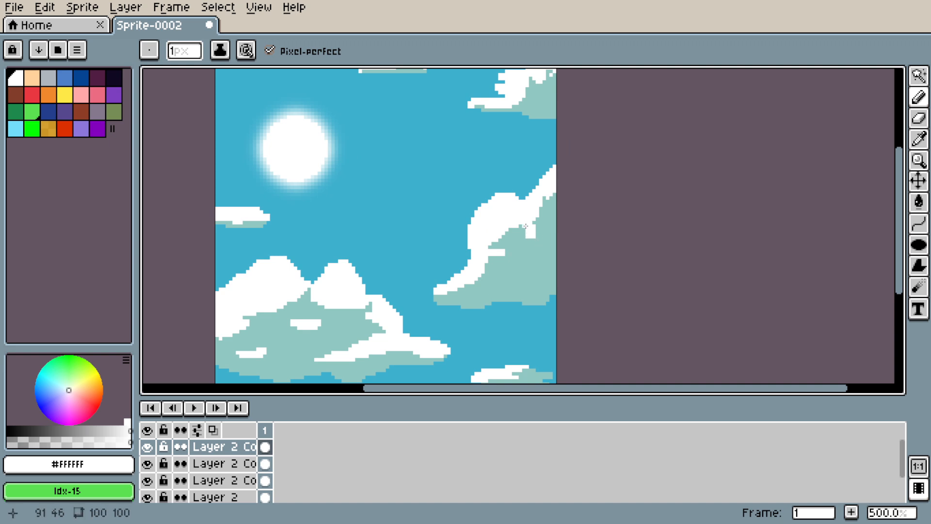
alt+click(537, 227)
drag(532, 221, 533, 186)
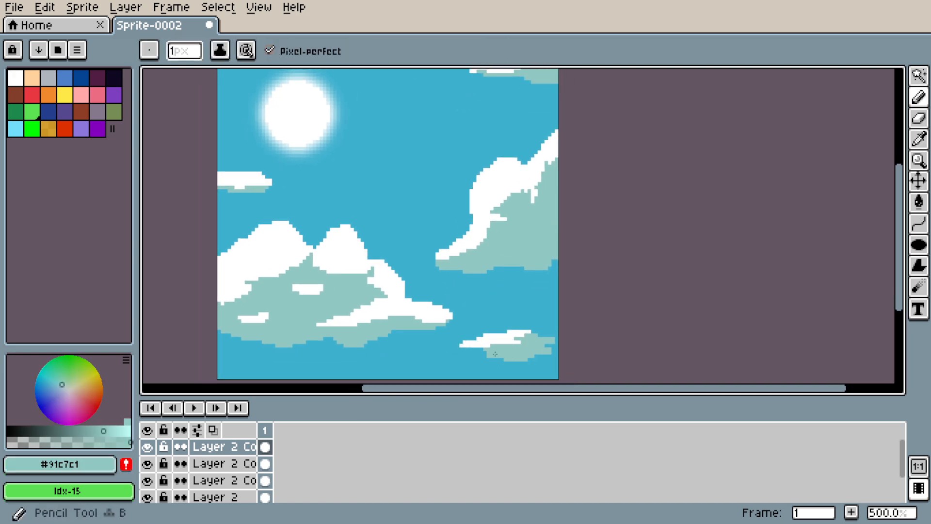
Extend the small lower-right and left-edge clouds into thin streaks, cleaning up the shape with the Eraser.
drag(517, 312, 559, 331)
drag(308, 211, 332, 207)
key(e)
click(308, 218)
mouse_move(558, 119)
mouse_down()
mouse_move(488, 177)
mouse_move(467, 157)
mouse_up()
Draw thin white and grey-green wisps on the upper-right cloud and lengthen the left-edge cloud's white streak.
key(b)
alt+click(450, 147)
alt+click(507, 154)
alt+click(483, 132)
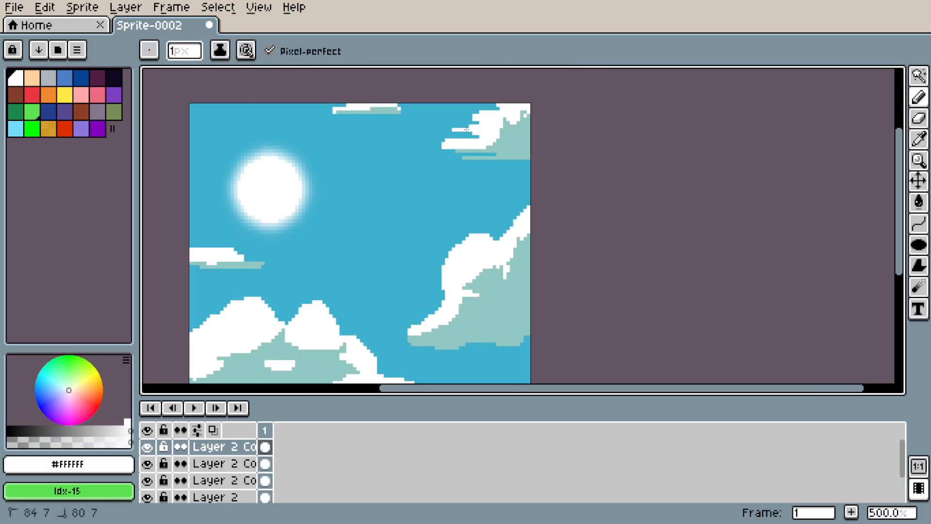
drag(245, 260, 257, 260)
mouse_move(453, 289)
mouse_down()
mouse_move(444, 206)
mouse_move(503, 213)
mouse_up()
scroll(595, 295, down, 1)
key(ctrl+Tab)
key(ctrl+Tab)
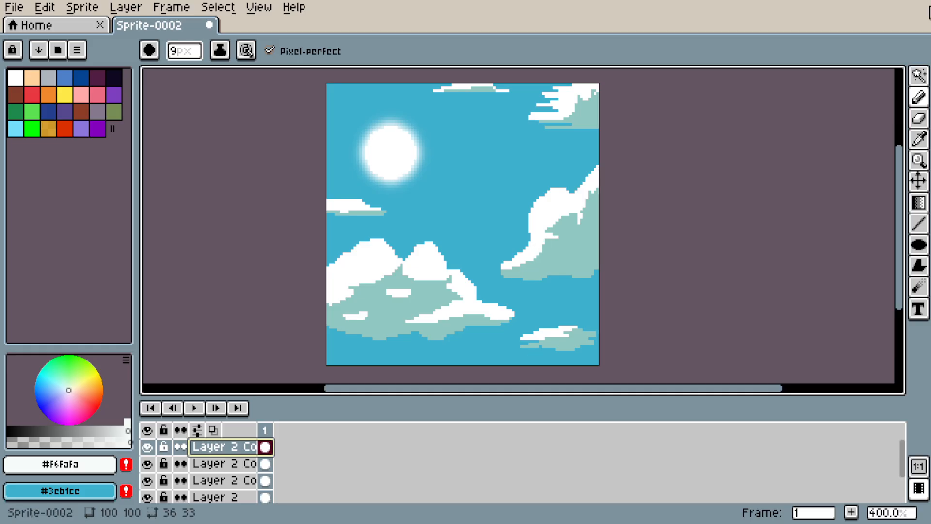
Paint soft off-white #f6fafa midtones over the white part of the right-hand cloud with a 9 px Pencil.
scroll(580, 225, up, 1)
click(184, 51)
click(543, 213)
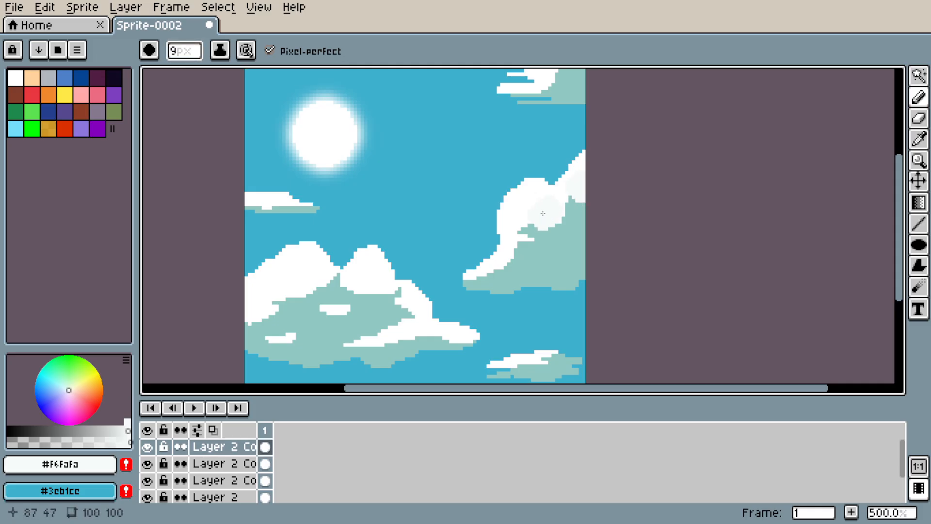
drag(540, 223, 594, 210)
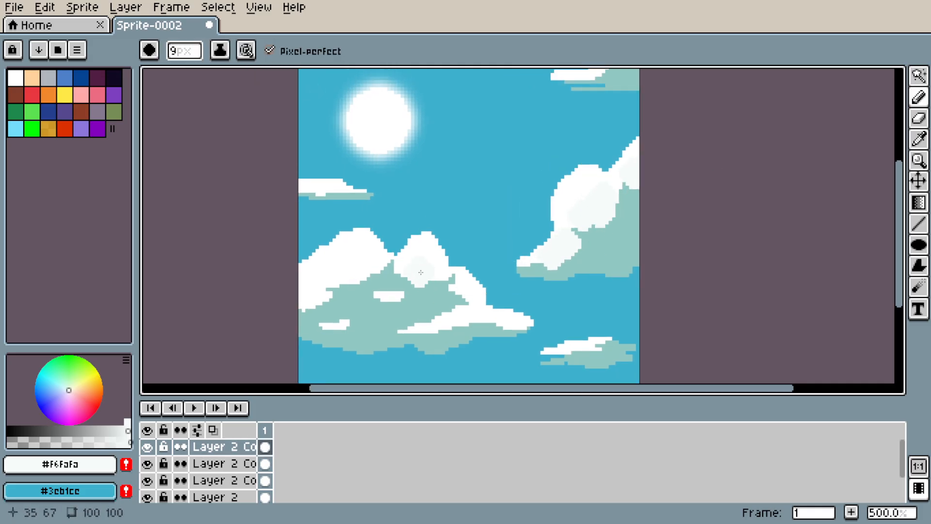
Paint round #f6fafa midtone puffs along the shadow edge of the large lower-left cloud with the 9 px Pencil.
mouse_move(408, 270)
mouse_down()
mouse_move(371, 271)
mouse_move(334, 299)
mouse_up()
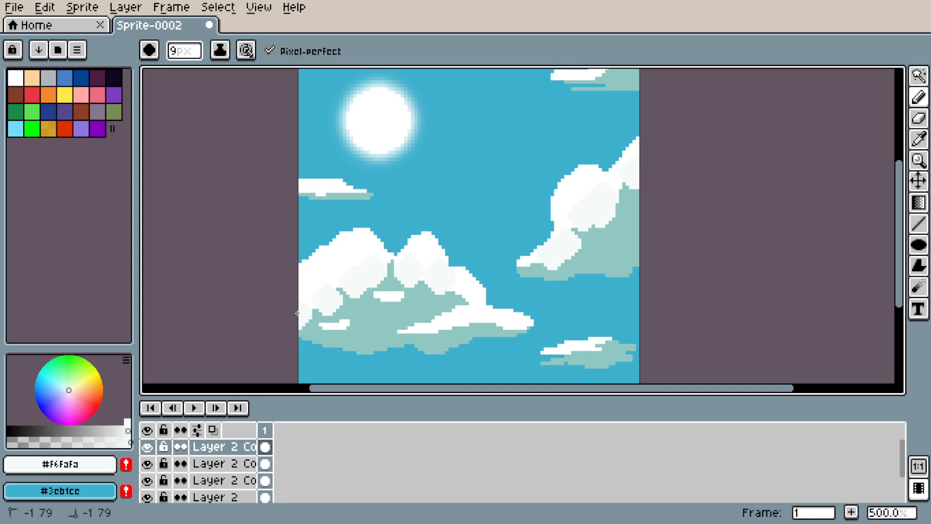
key(l)
drag(433, 342, 421, 318)
drag(492, 284, 472, 284)
key(b)
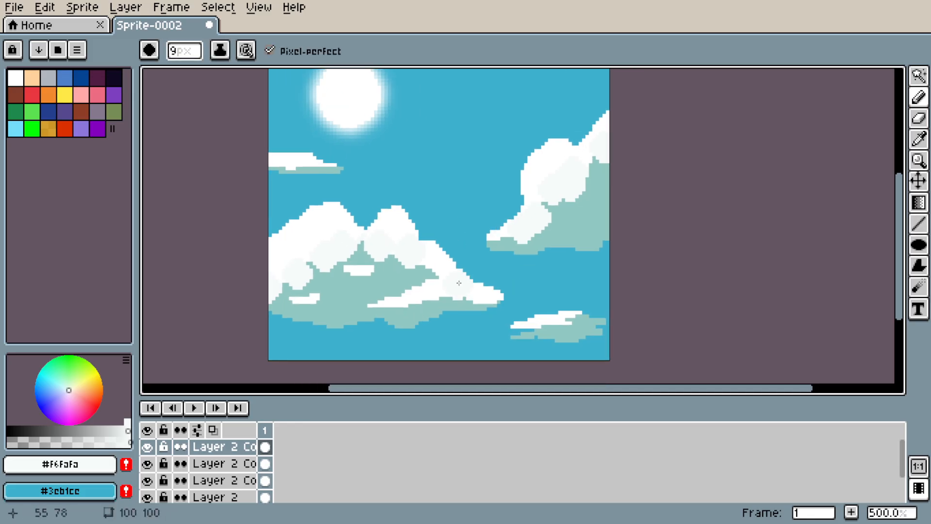
click(459, 283)
Thicken the small lower-right cloud's highlight with pure white #ffffff using a 3 px Pencil.
drag(589, 292, 549, 294)
alt+click(522, 319)
drag(187, 52, 174, 74)
drag(537, 321, 527, 326)
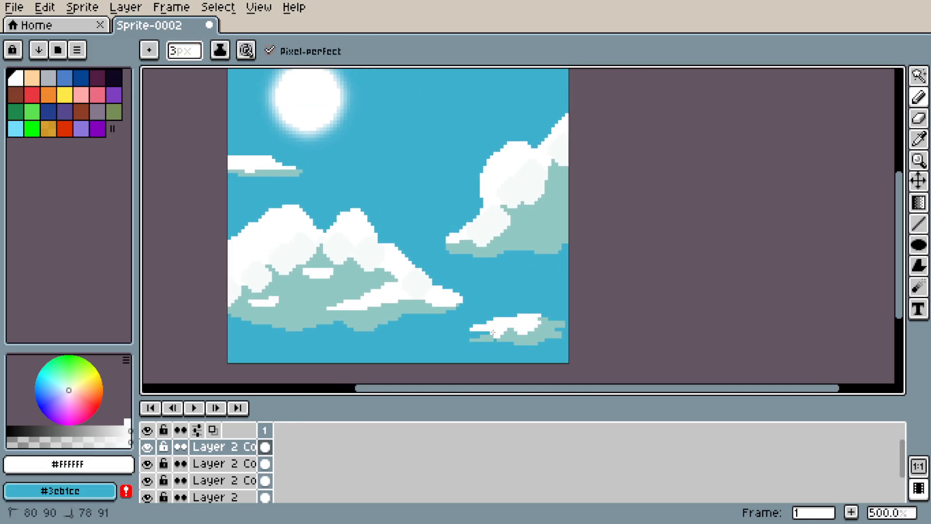
Try adding thin grey-green #91c7c1 streaks along the underside of the upper-right cloud.
drag(544, 294, 537, 395)
key(plus)
key(plus)
alt+click(556, 142)
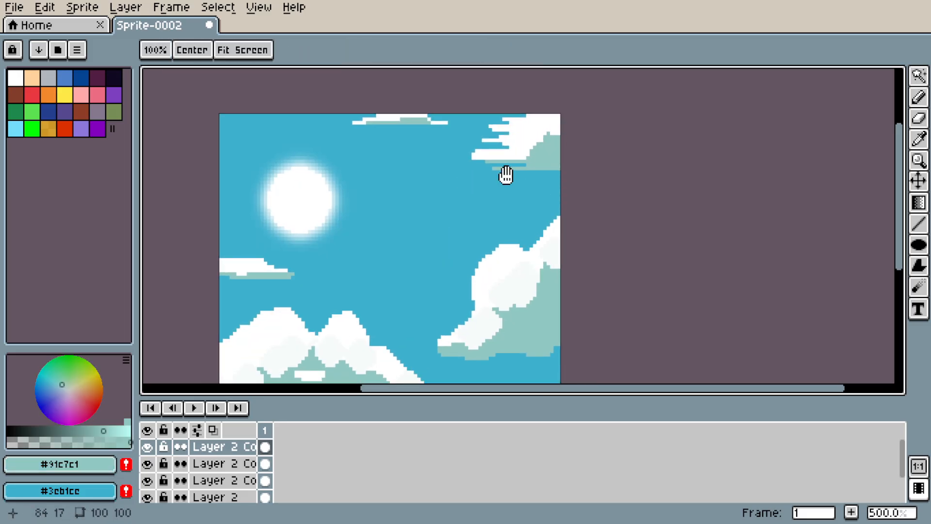
drag(438, 201, 456, 206)
key(ctrl+z)
drag(545, 202, 552, 186)
key(z)
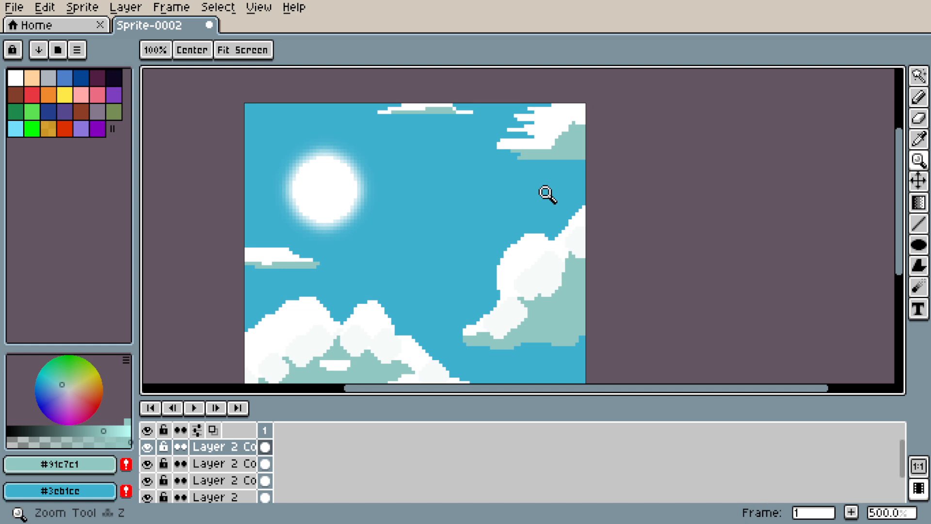
Fill out the upper-right cloud's jagged left edge with white #ffffff using a 1 px Pencil.
scroll(534, 177, down, 2)
scroll(522, 165, up, 2)
scroll(528, 202, down, 2)
scroll(396, 333, up, 1)
key(v)
key(b)
alt+click(537, 101)
drag(576, 158, 583, 171)
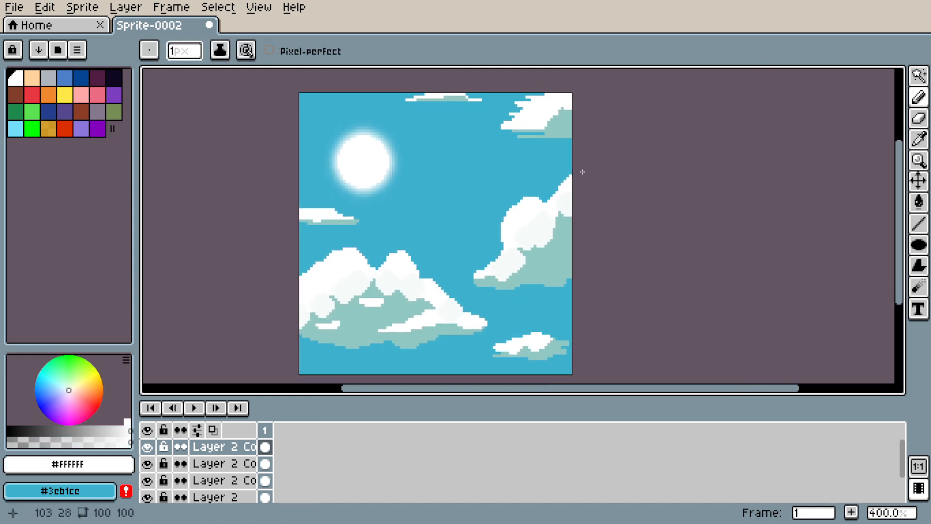
key(ctrl+space)
mouse_move(545, 125)
mouse_down()
mouse_move(567, 129)
mouse_move(559, 108)
mouse_up()
Draw thin grey-green #91c7c1 streaks under the upper-right cloud with the 1 px Pencil.
alt+click(561, 127)
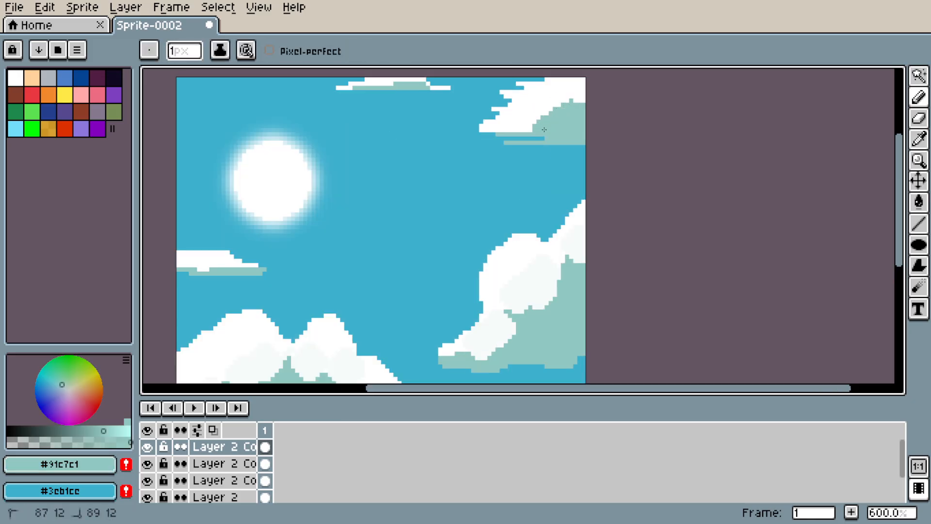
key(ctrl+space)
mouse_move(570, 142)
mouse_down()
mouse_move(560, 173)
mouse_move(549, 160)
mouse_up()
drag(509, 124, 528, 109)
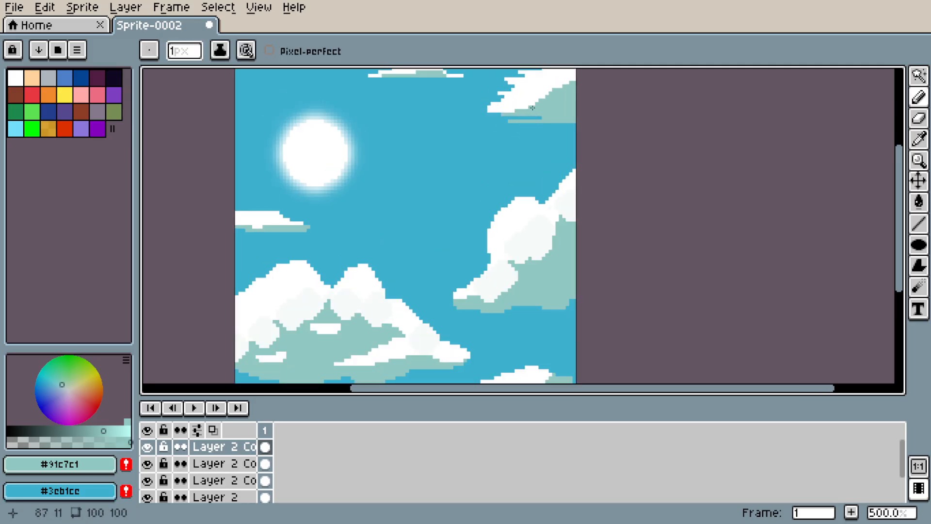
key(space)
mouse_move(564, 205)
mouse_down()
mouse_move(572, 175)
mouse_move(546, 208)
mouse_up()
key(ctrl+space)
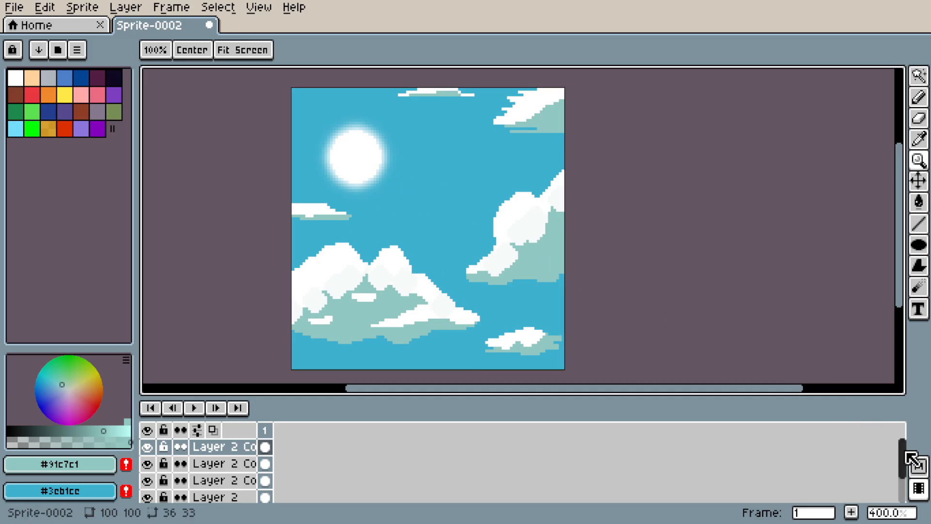
Sample the sky blue #3eb1ce, check Layer 1 by toggling its visibility, and make it the active layer.
drag(903, 459, 895, 499)
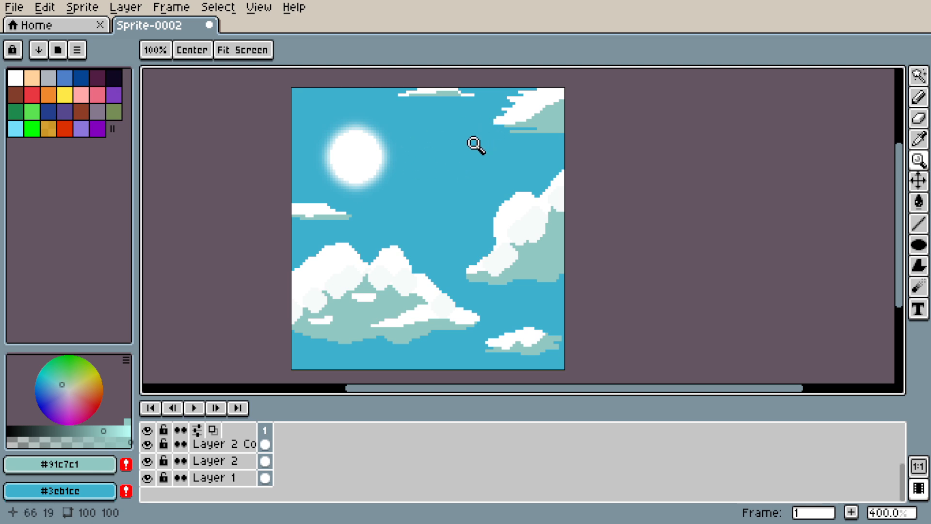
key(i)
click(470, 178)
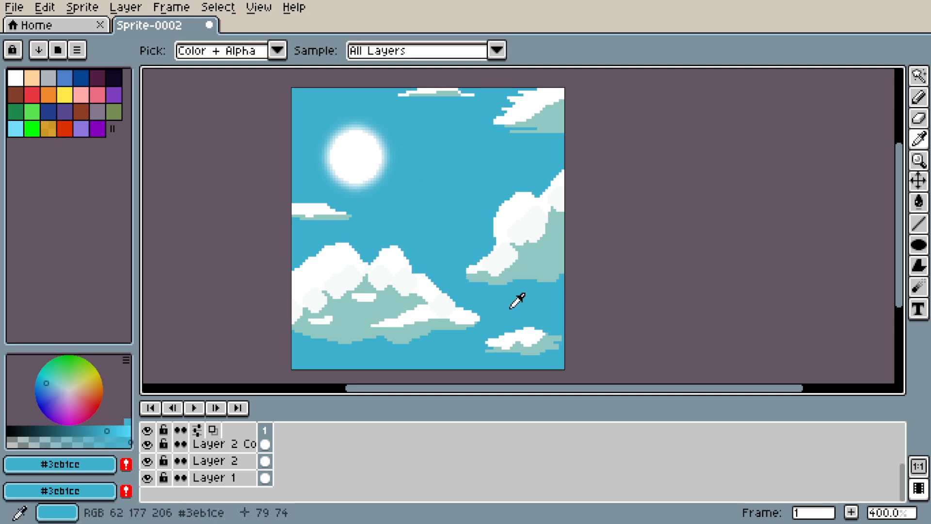
click(148, 478)
click(148, 478)
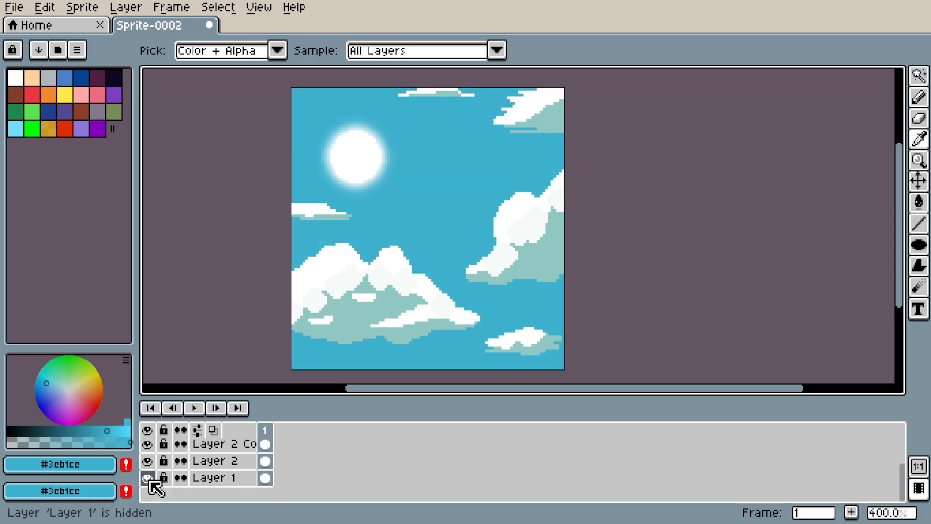
click(231, 479)
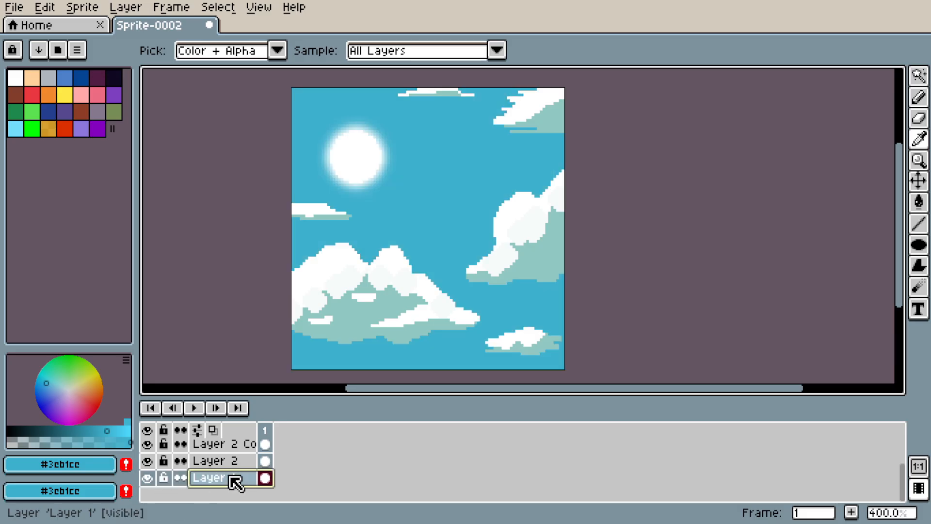
Set the foreground colour to a deeper blue with hue 209, saturation 73 and lightness 53.
click(90, 467)
click(89, 468)
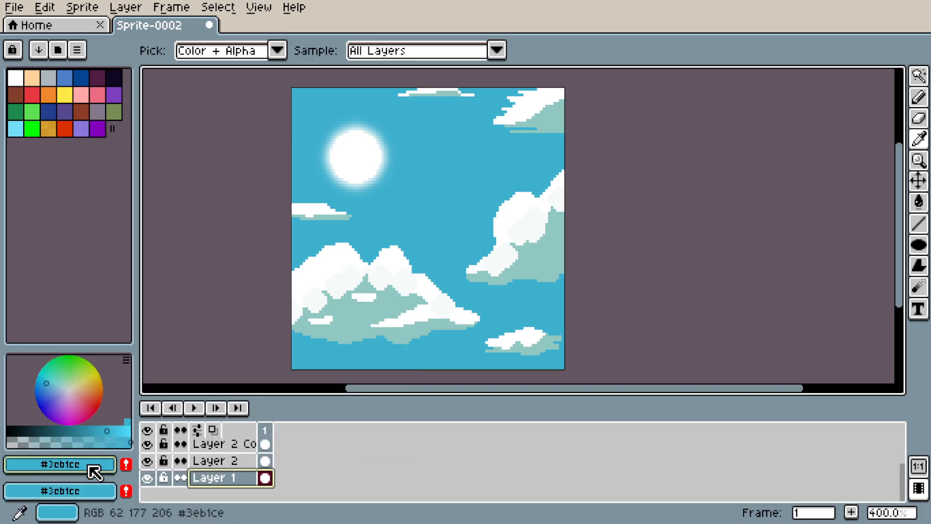
click(91, 466)
drag(229, 402, 196, 403)
click(69, 353)
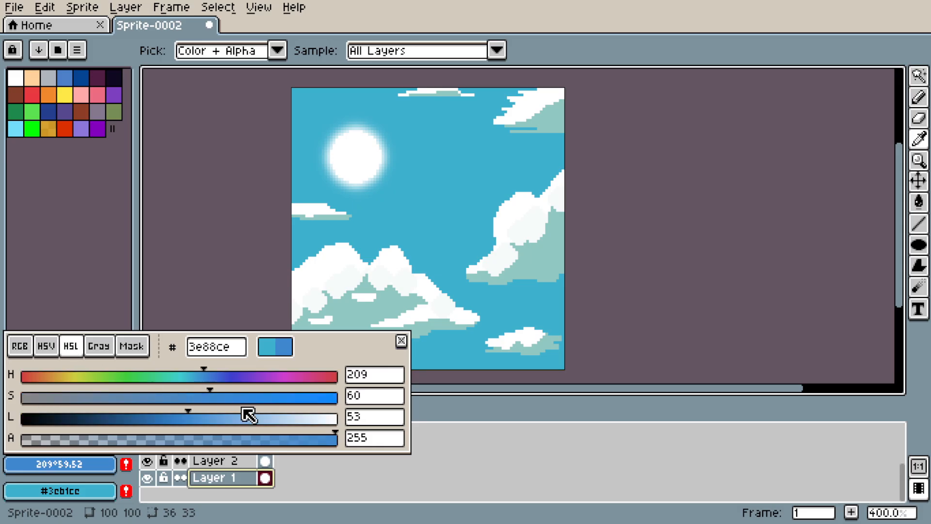
drag(217, 401, 253, 393)
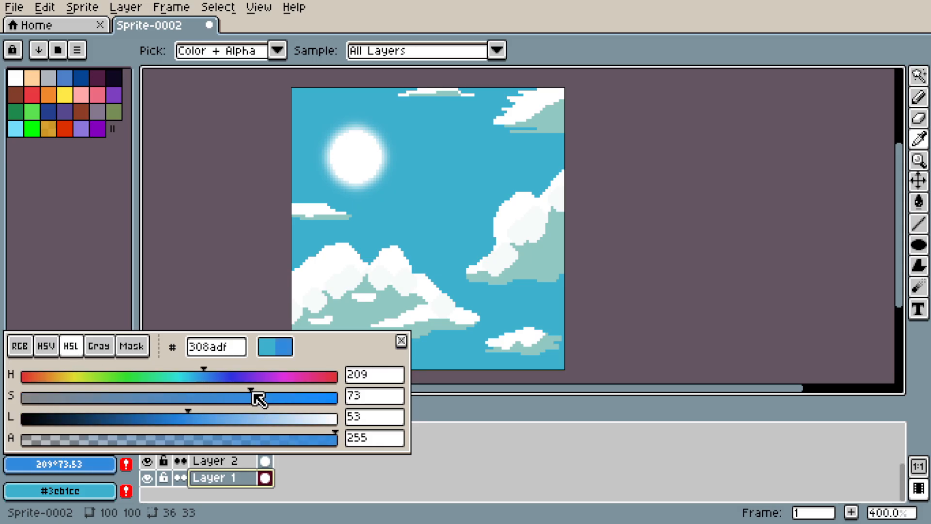
Fill Layer 1's sky with a vertical, undithered gradient from the deeper blue at the top to #3eb1ce, comparing it with the flat sky.
click(725, 285)
drag(918, 202, 897, 202)
click(443, 109)
drag(443, 109, 443, 173)
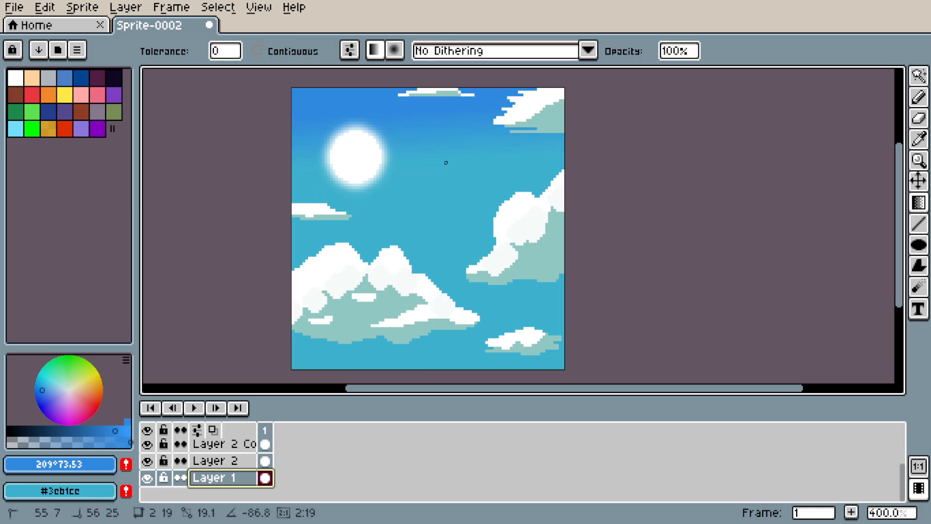
drag(449, 210, 448, 210)
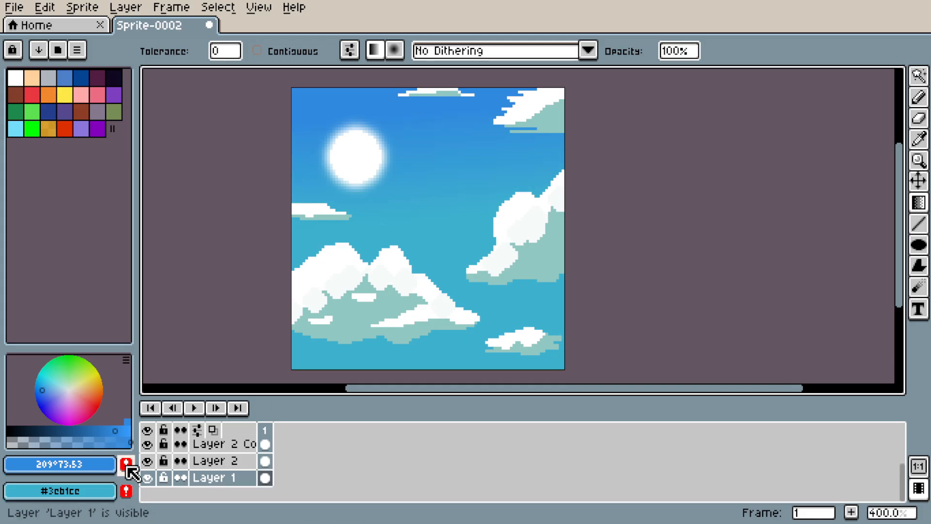
key(ctrl+z)
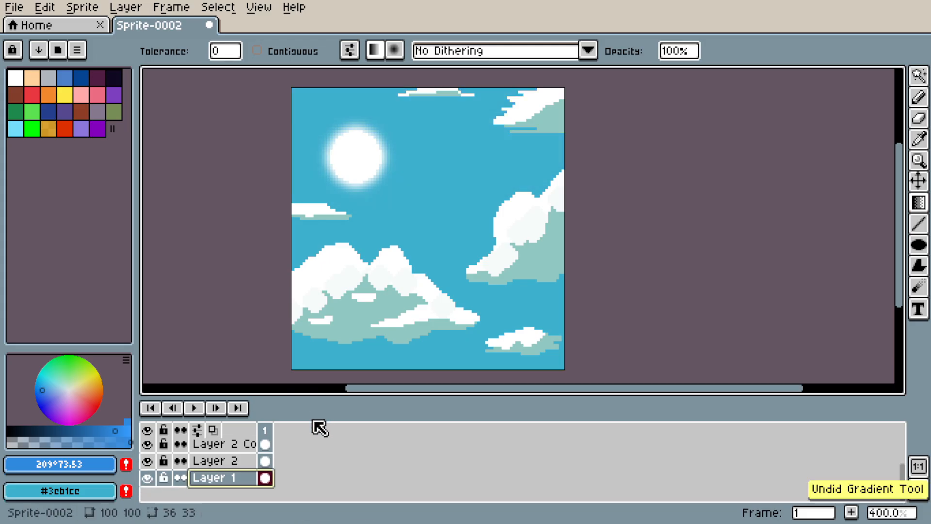
key(ctrl+y)
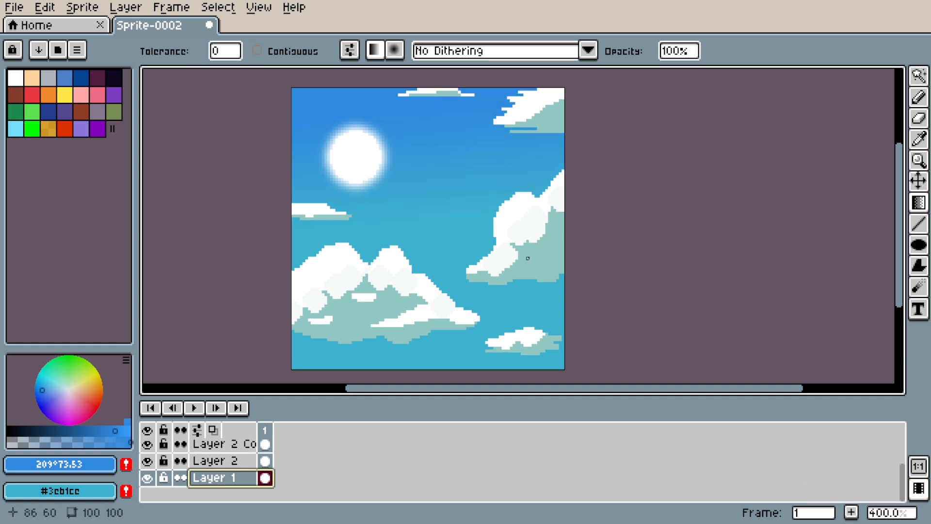
Duplicate the topmost layer, Layer 2 Copy Copy Copy.
scroll(902, 470, up, 3)
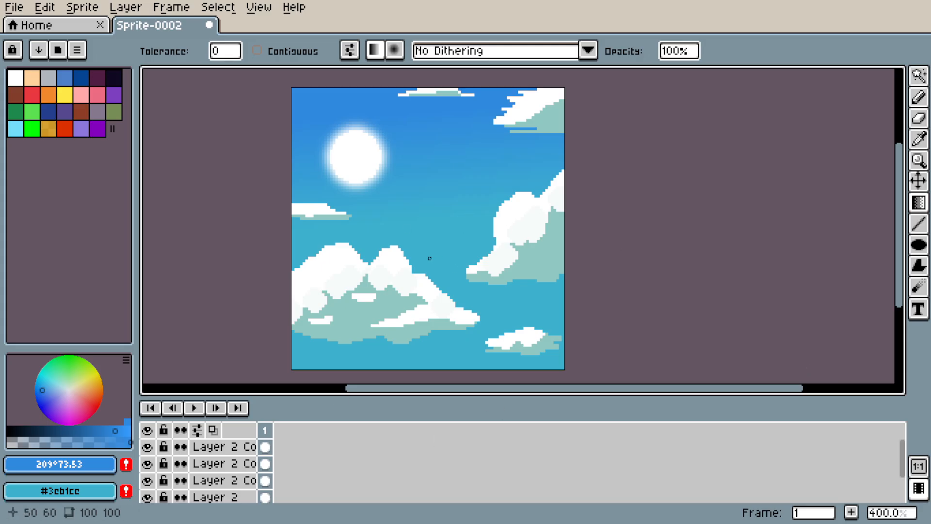
key(b)
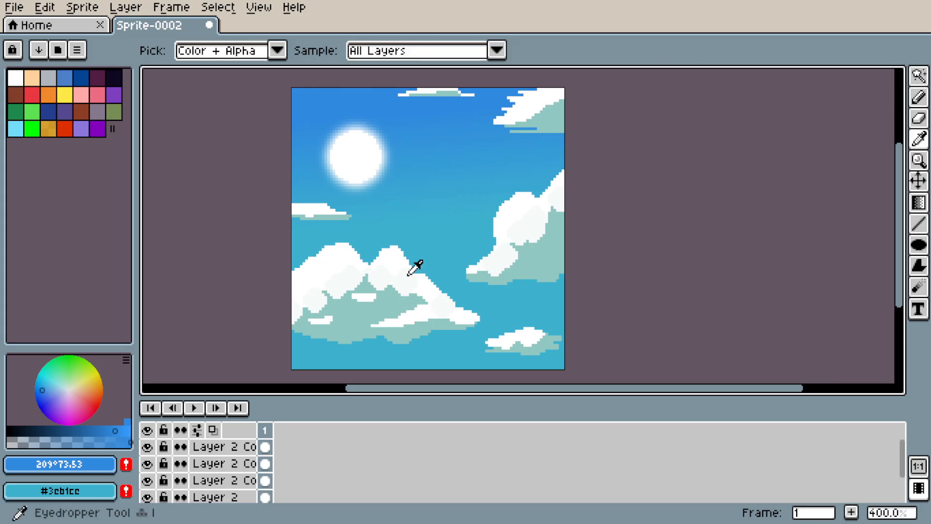
alt+click(412, 266)
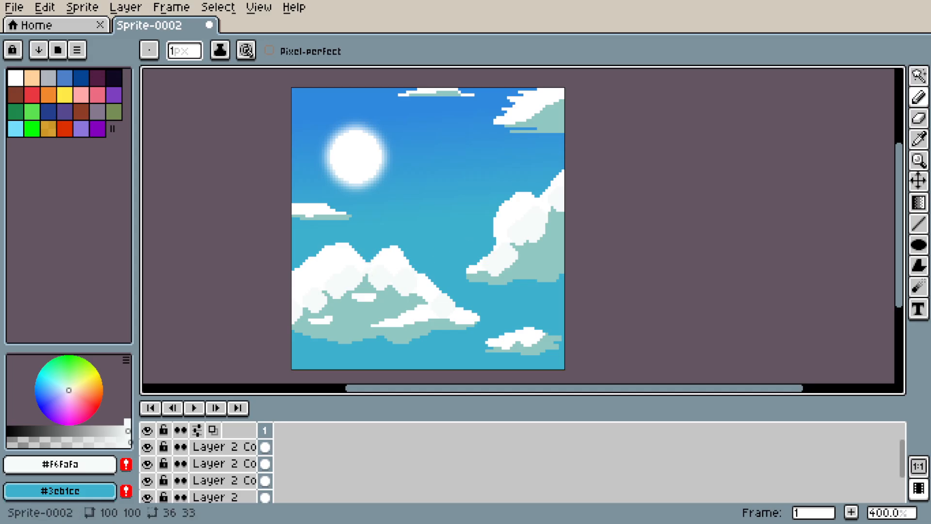
click(228, 446)
click(148, 447)
click(148, 447)
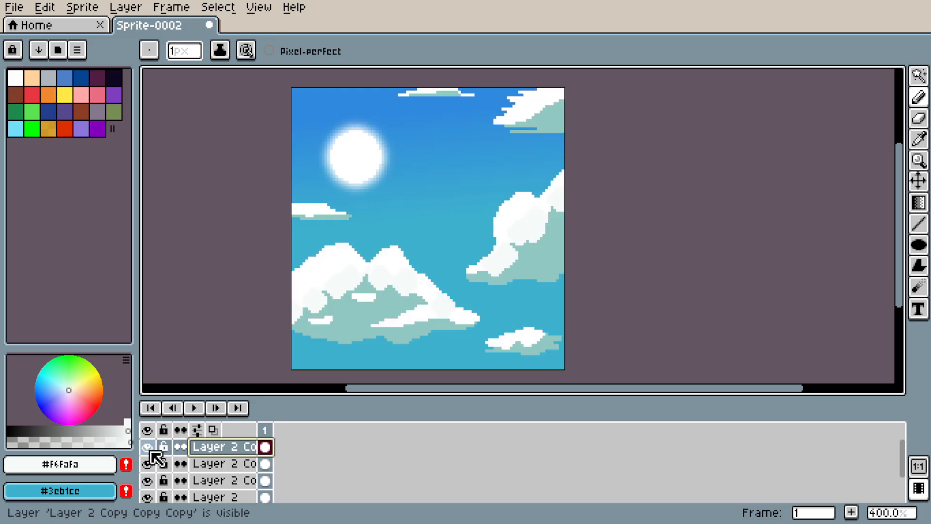
right_click(222, 448)
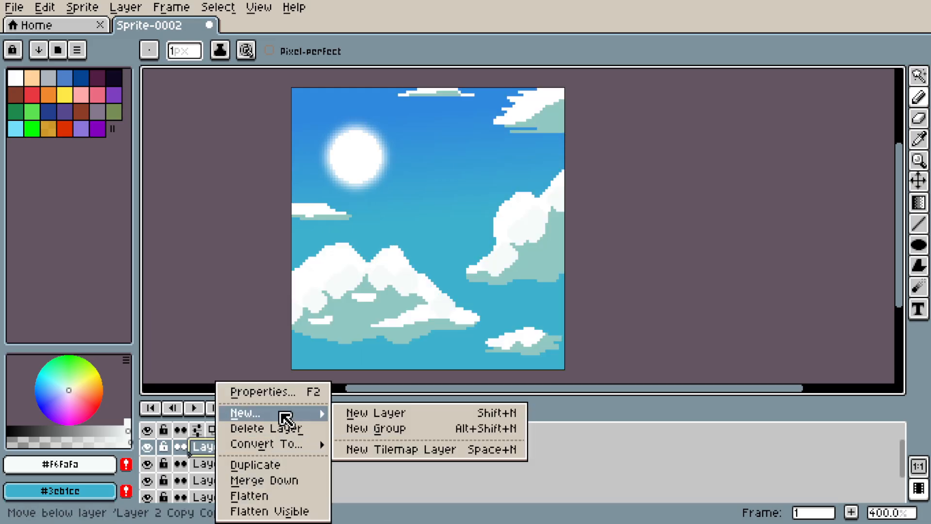
click(305, 464)
Blur the sun and clouds on the duplicated layer with the 64 px Blur tool at 100% opacity.
key(r)
mouse_move(380, 307)
mouse_down()
mouse_move(384, 287)
mouse_move(333, 282)
mouse_move(452, 319)
mouse_move(496, 304)
mouse_move(510, 281)
mouse_move(522, 172)
mouse_move(476, 158)
mouse_move(443, 164)
mouse_move(343, 207)
mouse_move(439, 156)
mouse_move(488, 248)
mouse_move(371, 288)
mouse_move(466, 271)
mouse_up()
mouse_move(918, 287)
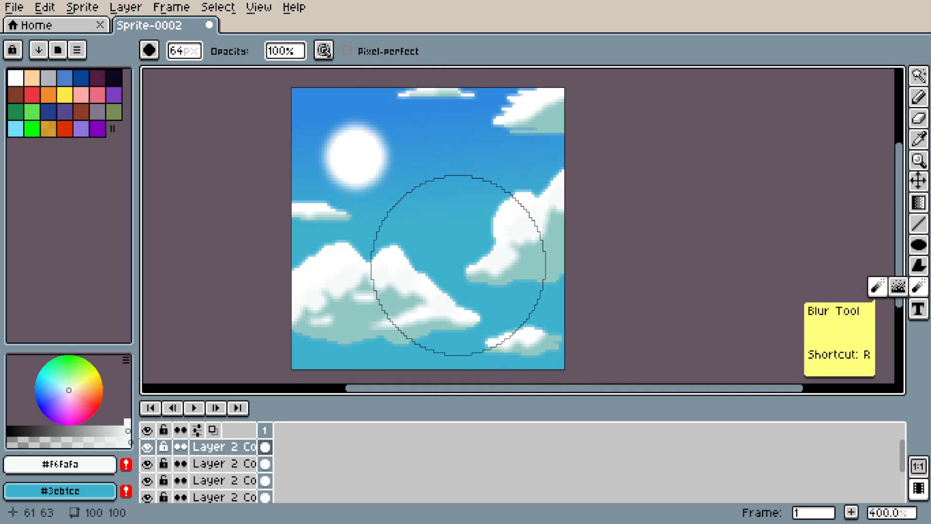
Reduce the blurred layer's opacity to about 45% so it forms a soft glow.
double_click(236, 448)
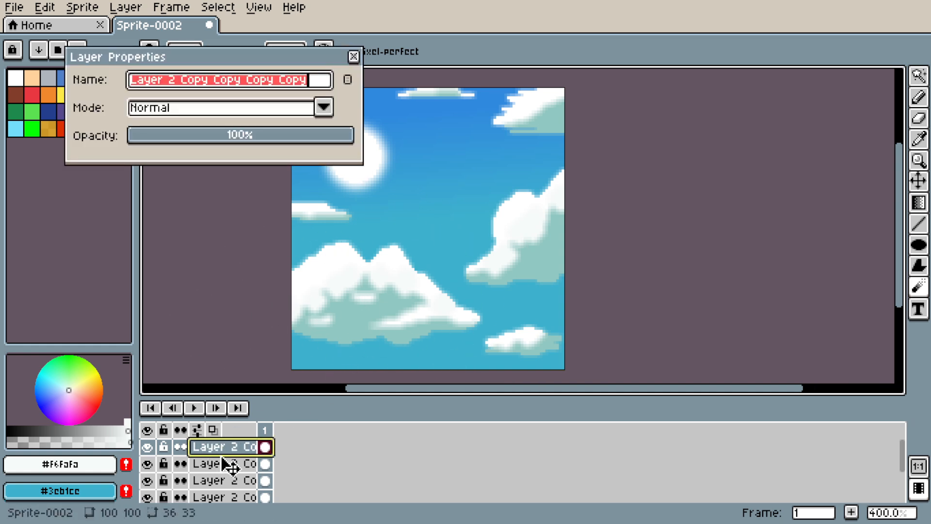
click(244, 139)
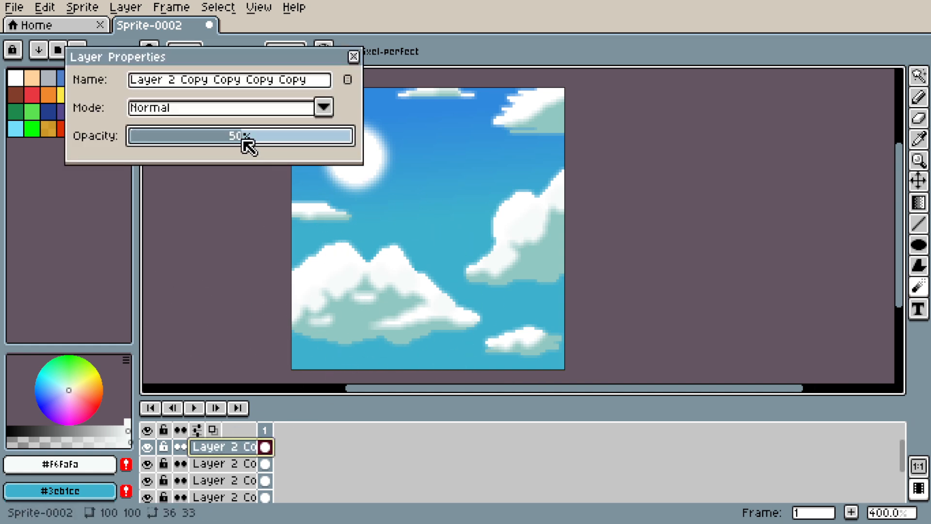
mouse_move(240, 138)
mouse_down()
mouse_move(231, 144)
mouse_move(250, 149)
mouse_up()
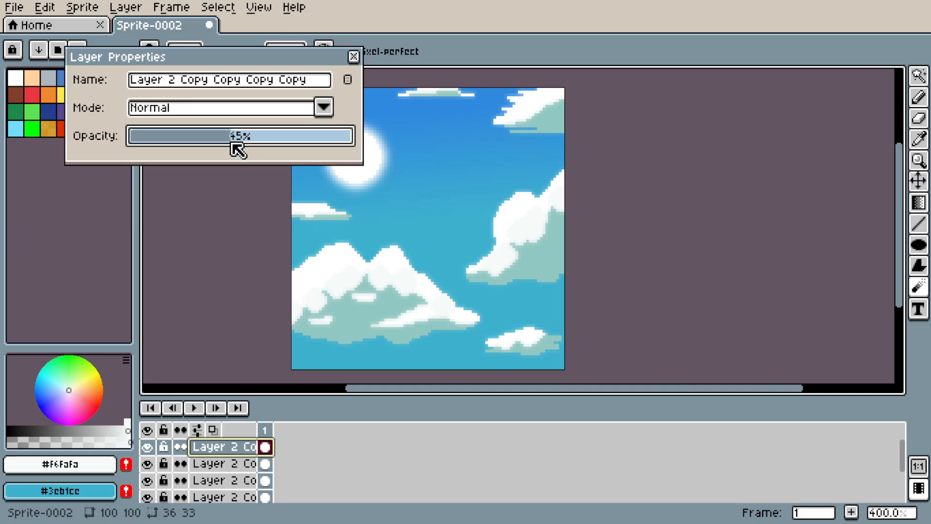
click(354, 58)
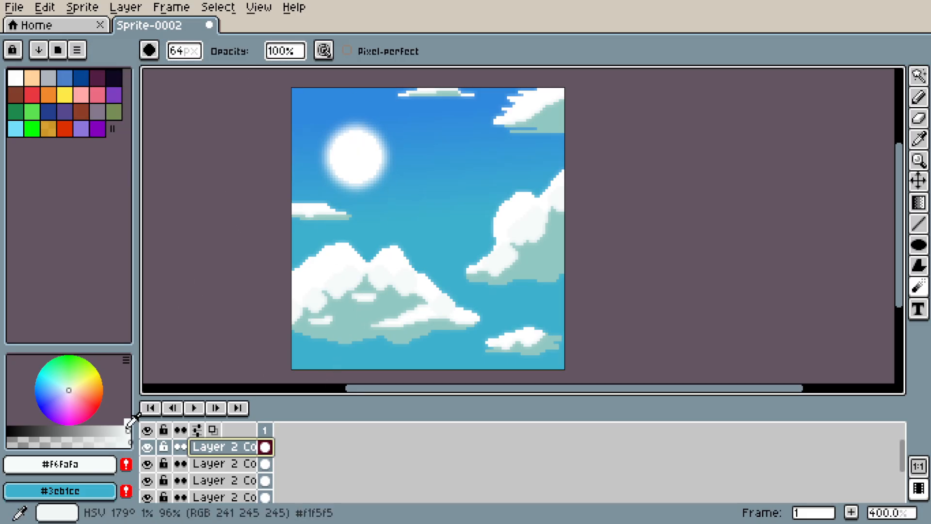
Compare the picture with the blurred layer hidden and shown.
click(153, 450)
click(153, 450)
key(space)
drag(602, 236, 599, 232)
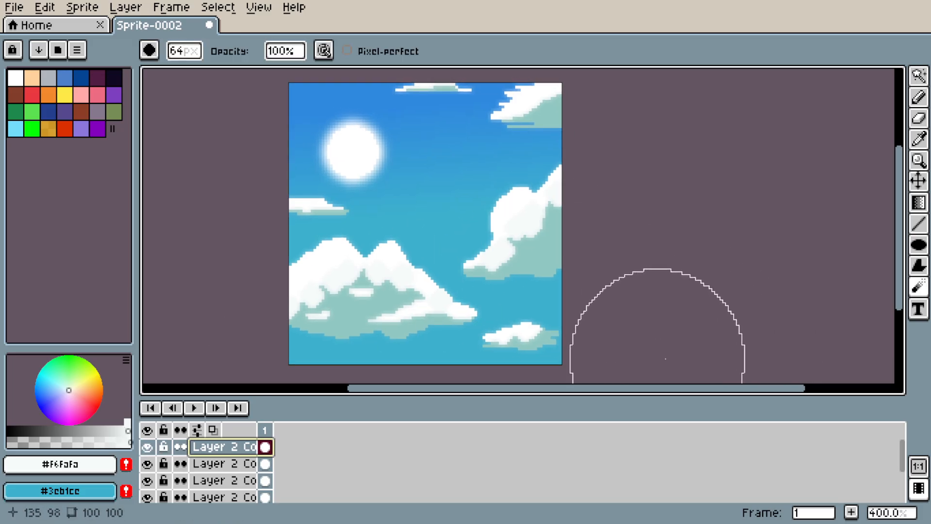
click(146, 448)
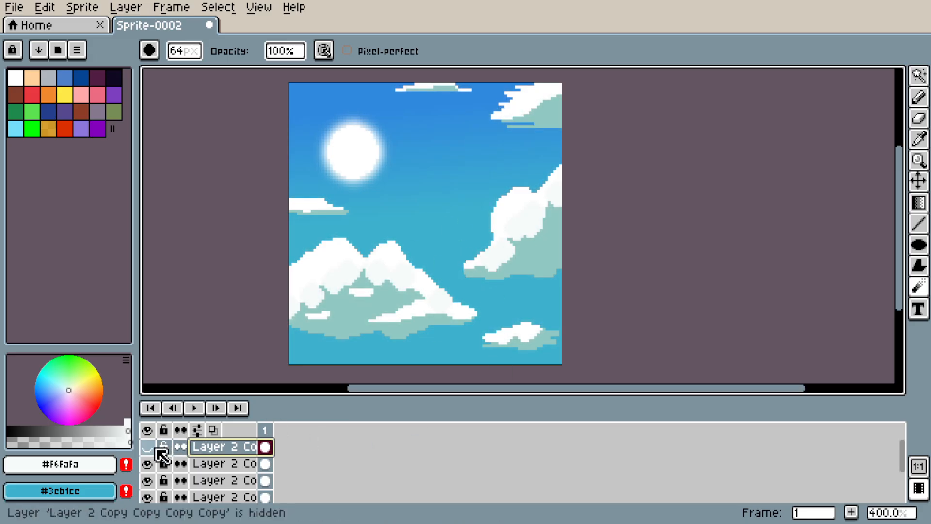
click(148, 447)
drag(538, 232, 565, 232)
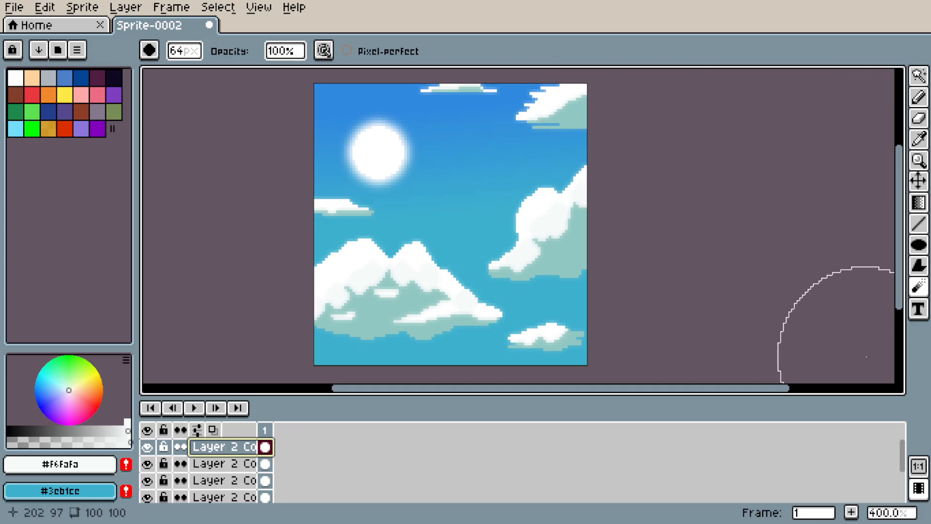
Enlarge the timeline to review the full layer stack, and restore its height.
key(b)
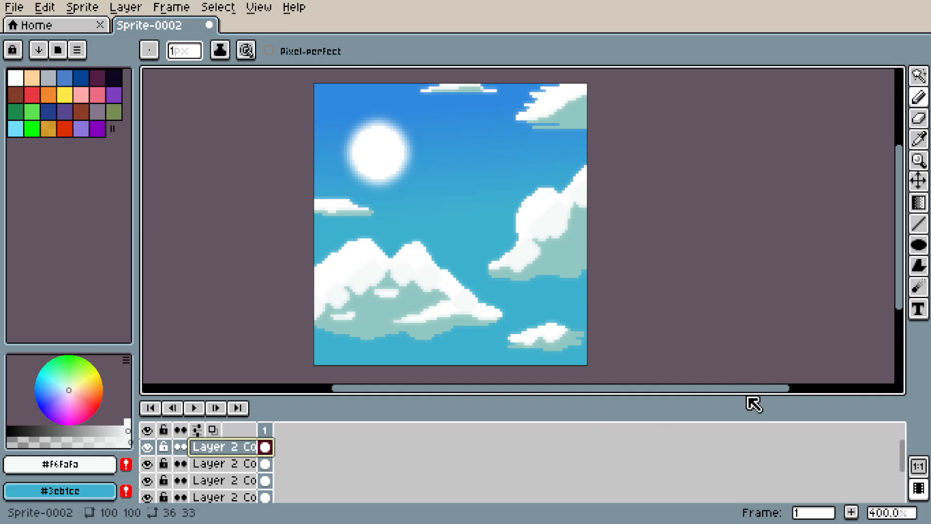
drag(744, 398, 732, 284)
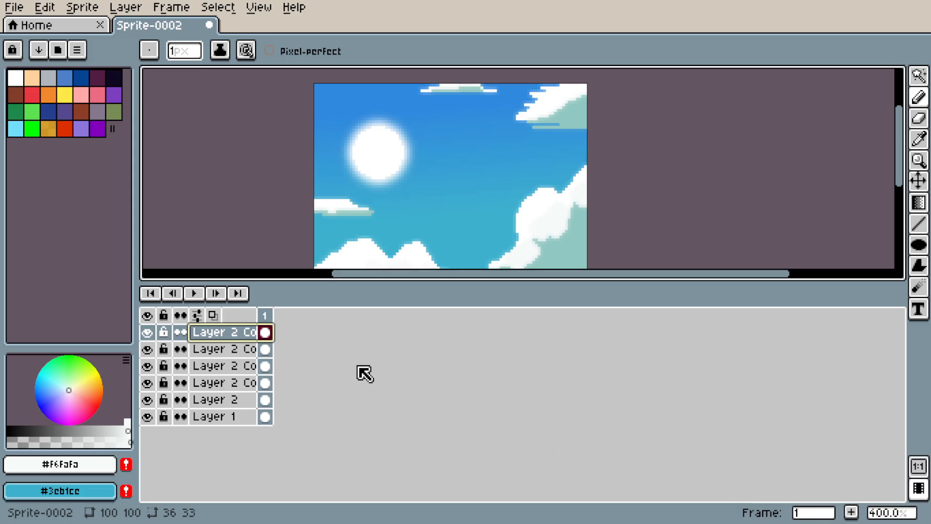
drag(439, 283, 439, 399)
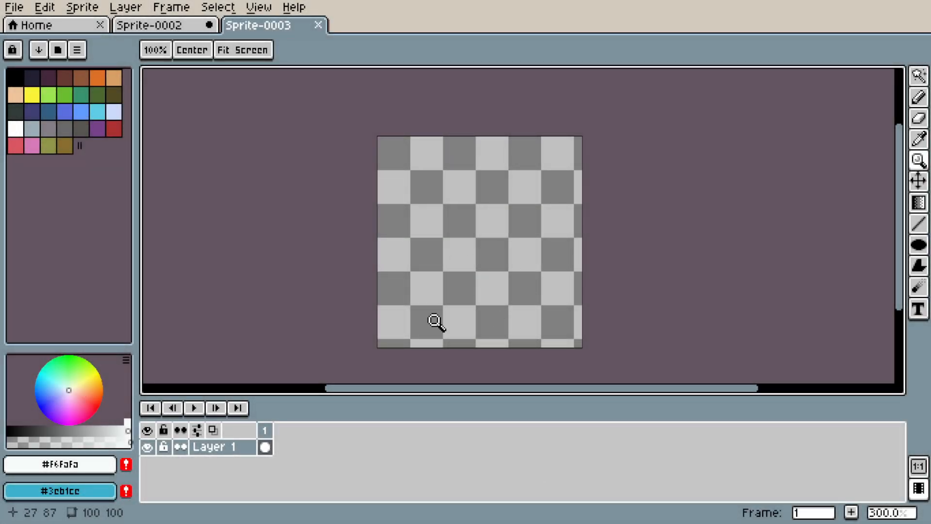
In the new blank Sprite-0003, pick a bright red and set the Pencil size to 21 px.
click(266, 434)
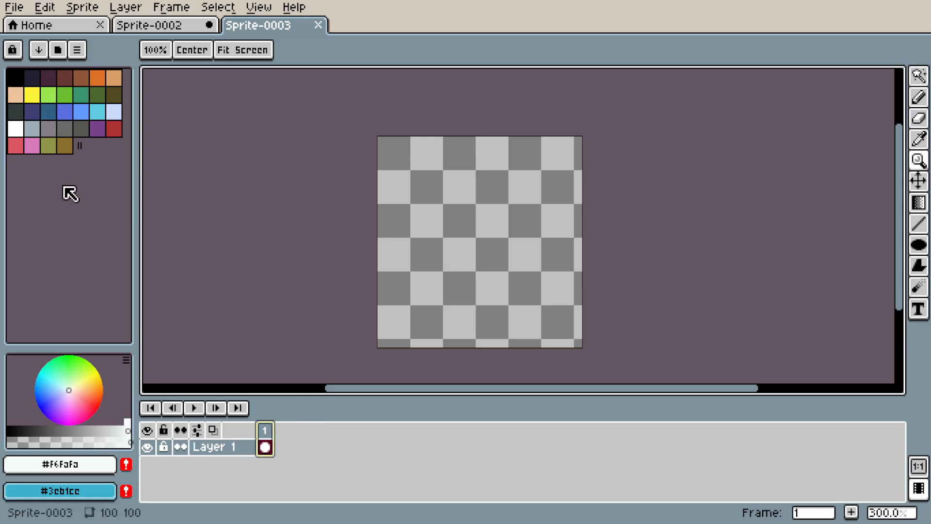
click(114, 129)
mouse_move(97, 426)
mouse_down()
mouse_move(90, 430)
mouse_move(125, 430)
mouse_up()
key(b)
click(191, 55)
drag(194, 69, 254, 97)
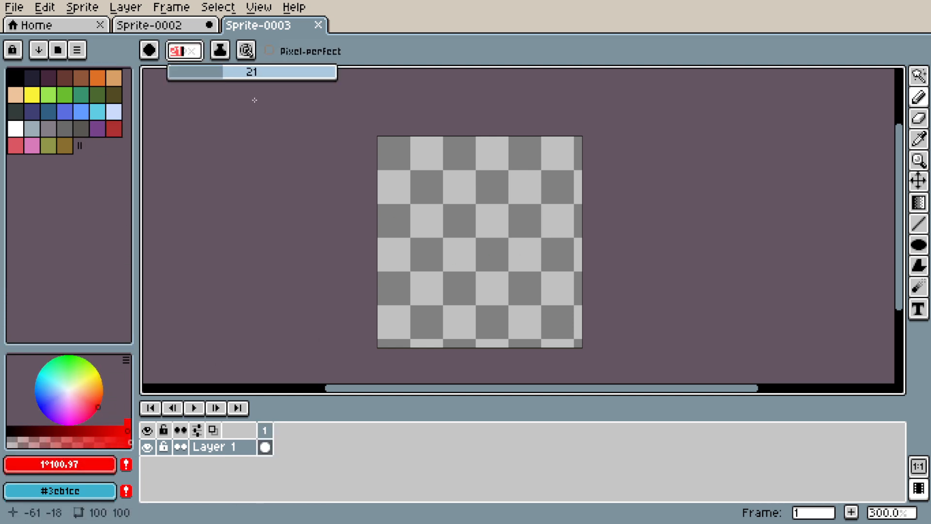
Stamp a single 21 px red circle in the upper middle of frame 1 on Layer 1.
click(473, 192)
key(ctrl+z)
click(474, 197)
click(266, 429)
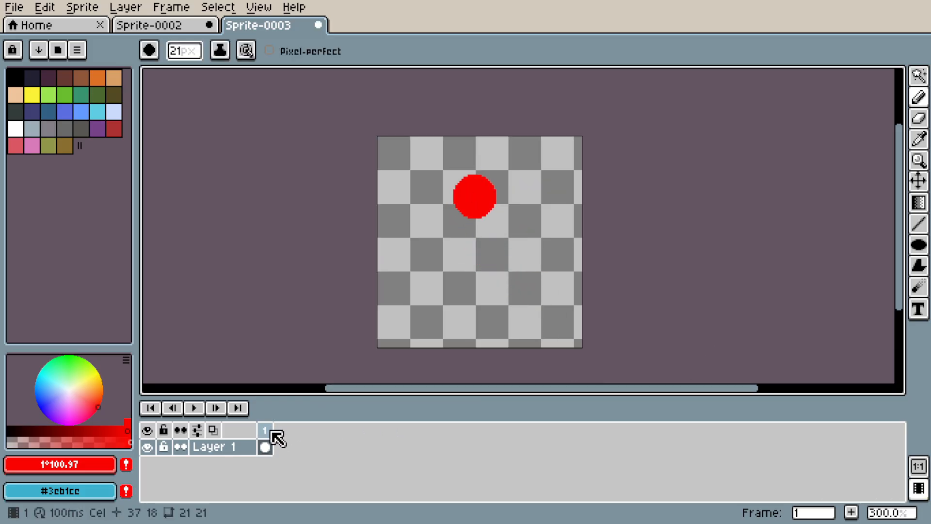
Add a second frame that duplicates the circle, and switch between frames 1 and 2 to compare them.
click(852, 513)
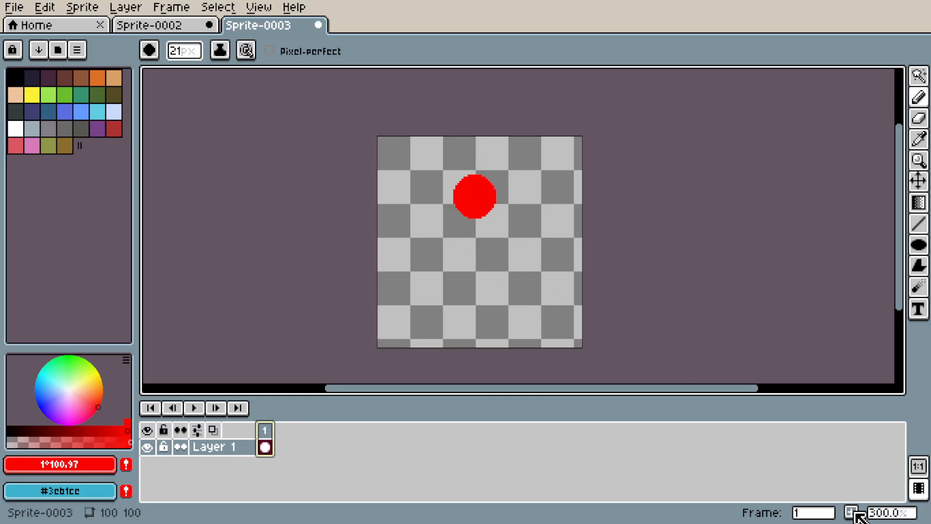
click(267, 430)
click(281, 432)
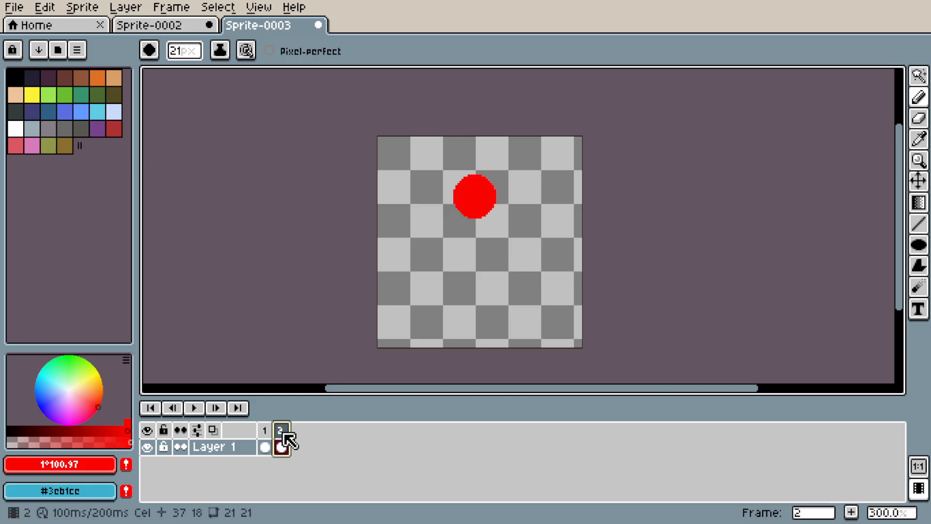
click(266, 430)
click(281, 432)
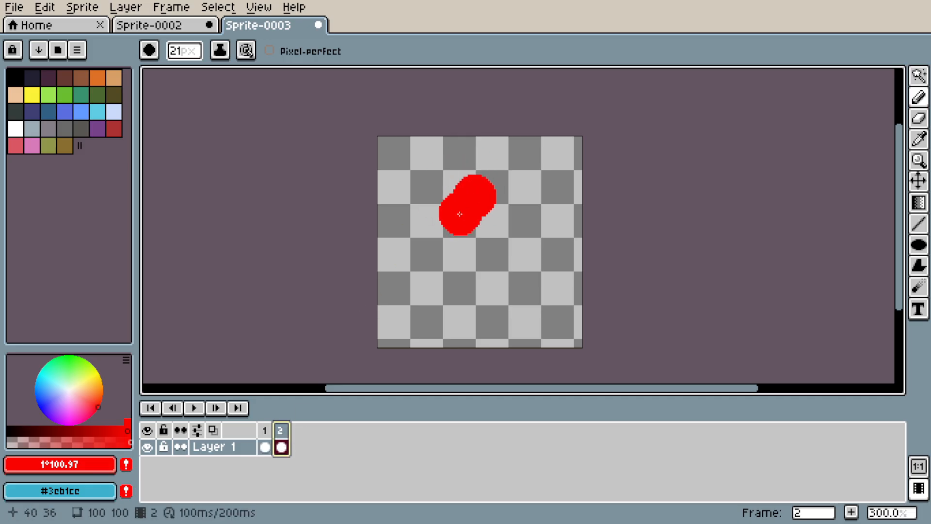
Select the red circle in frame 2, move it down about 11 px, and compare it with frame 1.
key(m)
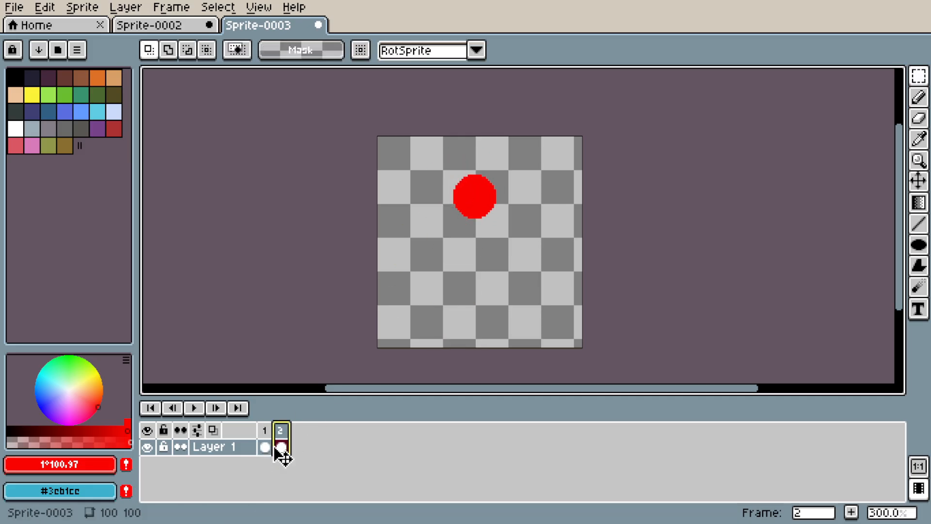
double_click(281, 431)
click(524, 296)
drag(433, 147, 501, 255)
click(497, 283)
key(Left)
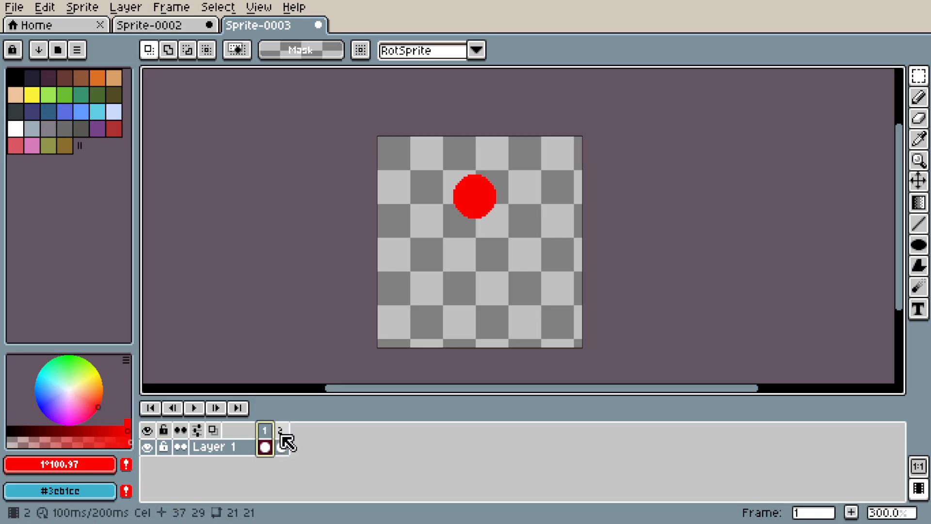
click(283, 430)
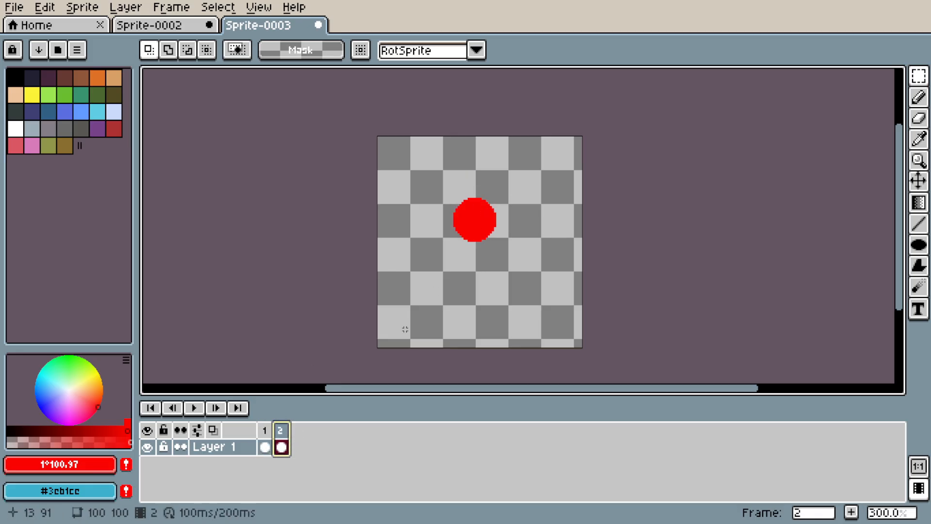
Play the two-frame animation, stop it, and check frames 1 and 2 individually.
click(194, 408)
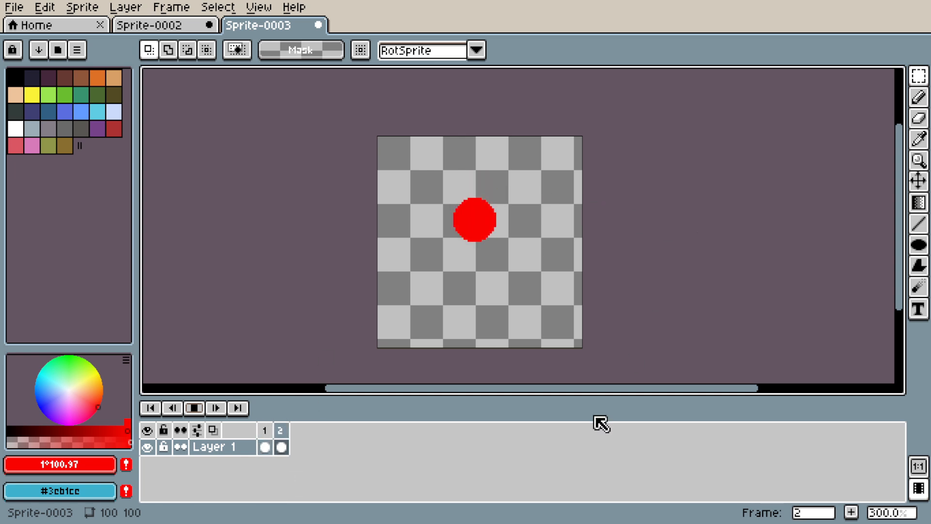
click(194, 409)
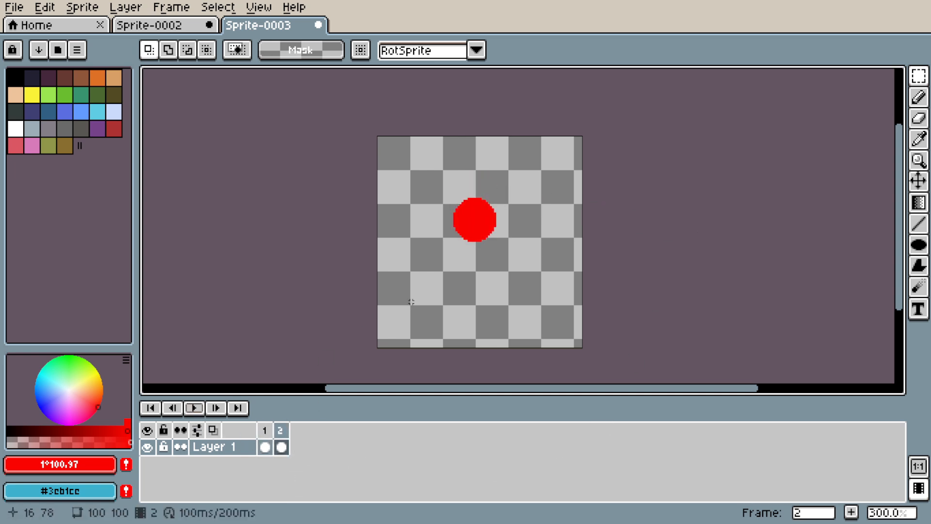
click(265, 447)
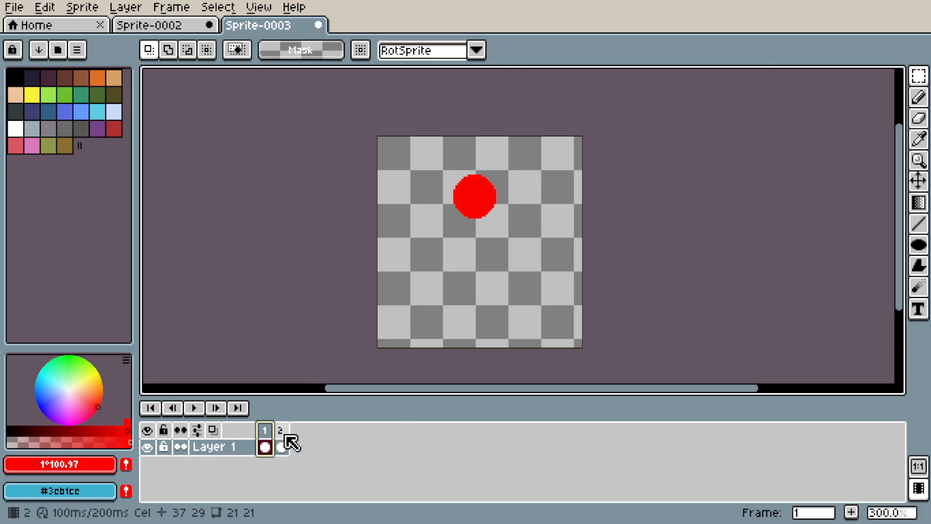
click(284, 432)
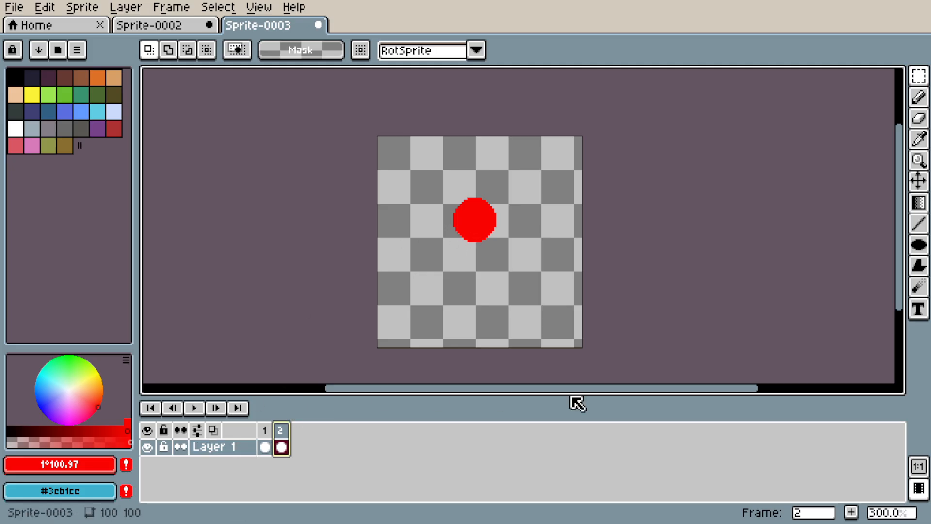
Add a third frame, move its circle down about 14 px, and clear the selection.
click(852, 512)
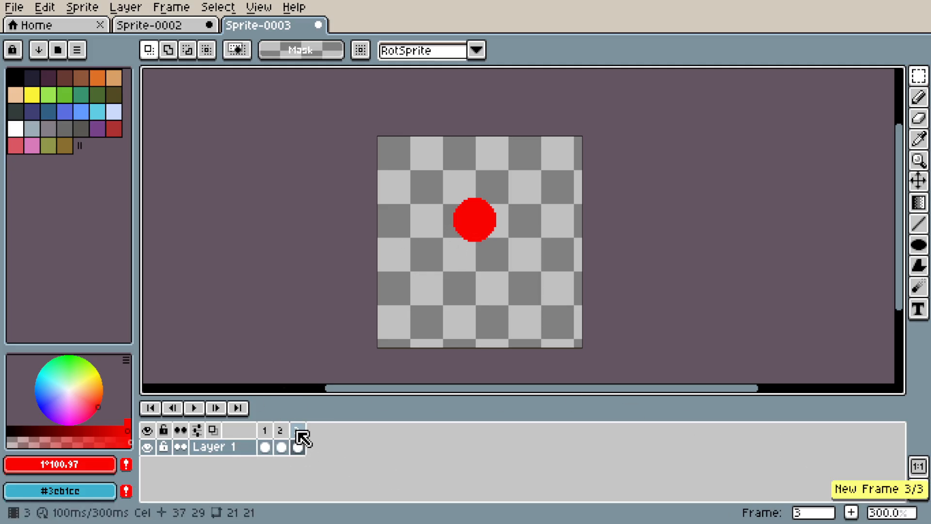
drag(447, 194, 515, 277)
drag(493, 235, 489, 259)
click(556, 281)
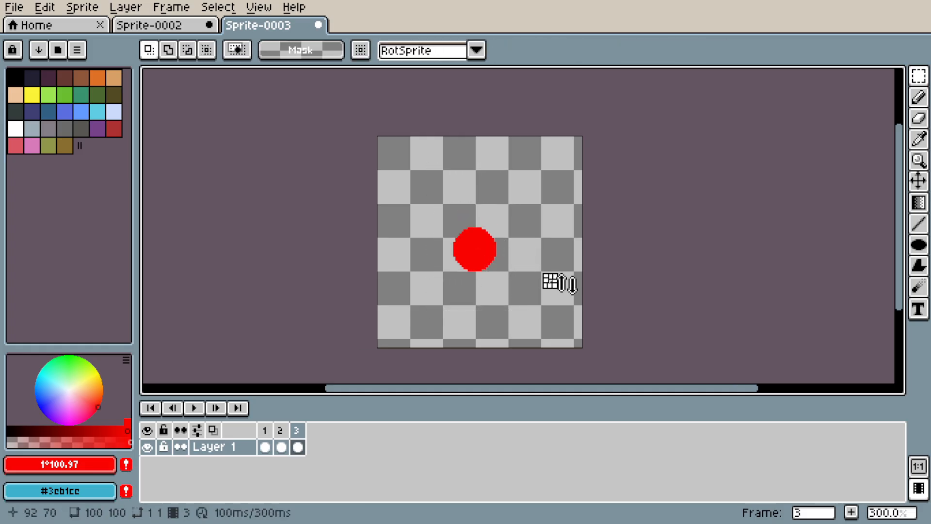
click(553, 280)
key(ctrl+d)
Step through the three frames, play the animation briefly, and return to frame 3.
key(Right)
key(Right)
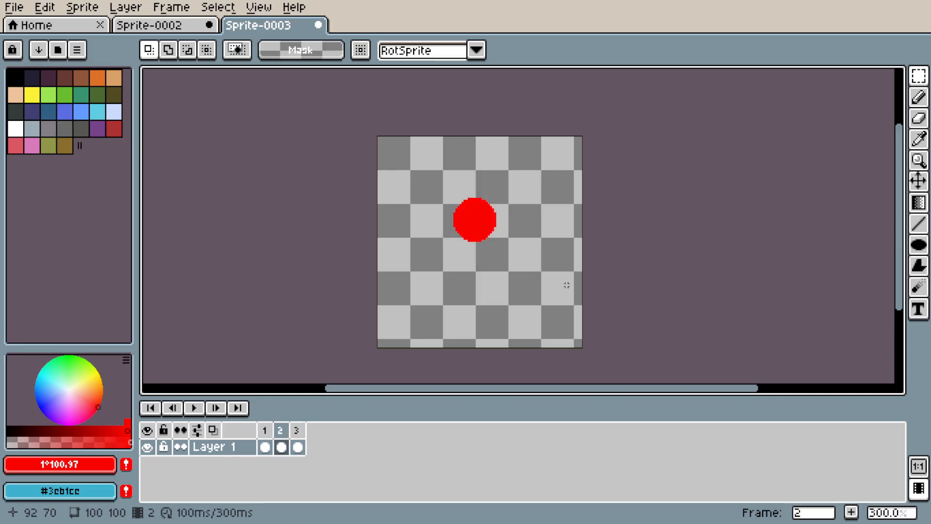
key(Right)
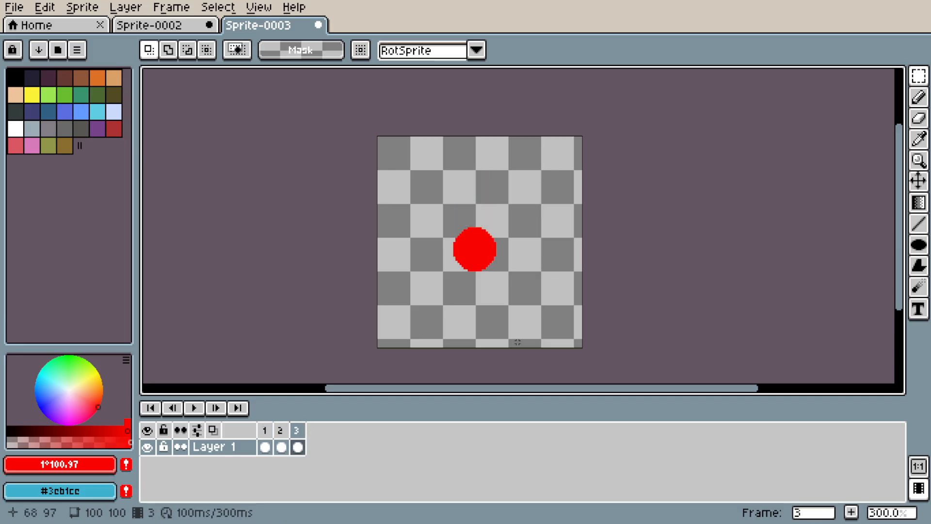
click(195, 407)
click(195, 407)
click(296, 430)
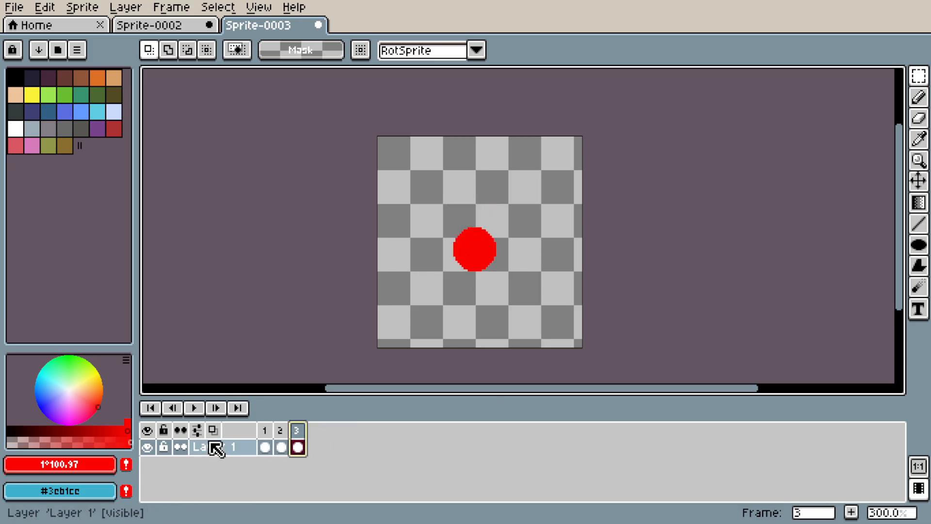
Turn on onion skinning in frame 3, extend its range back to frame 1, and shorten it to frame 2 again.
click(214, 431)
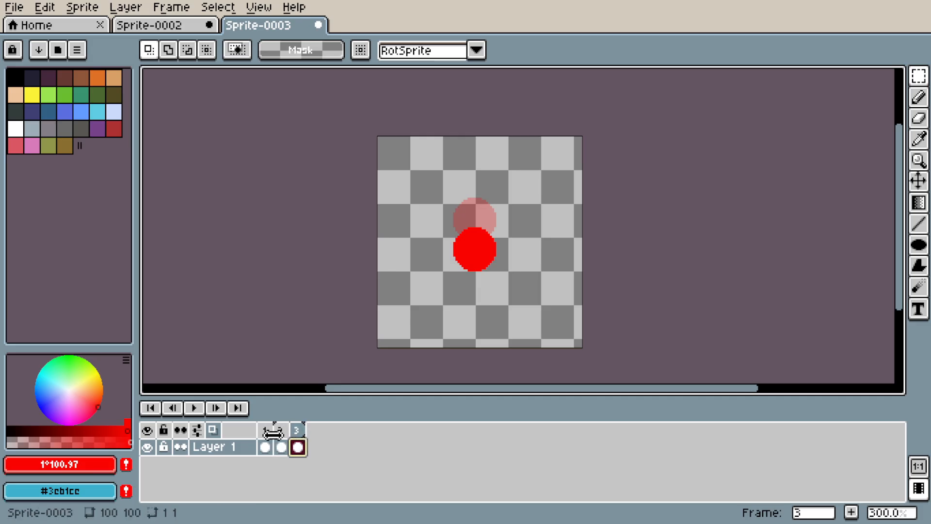
drag(274, 431, 259, 430)
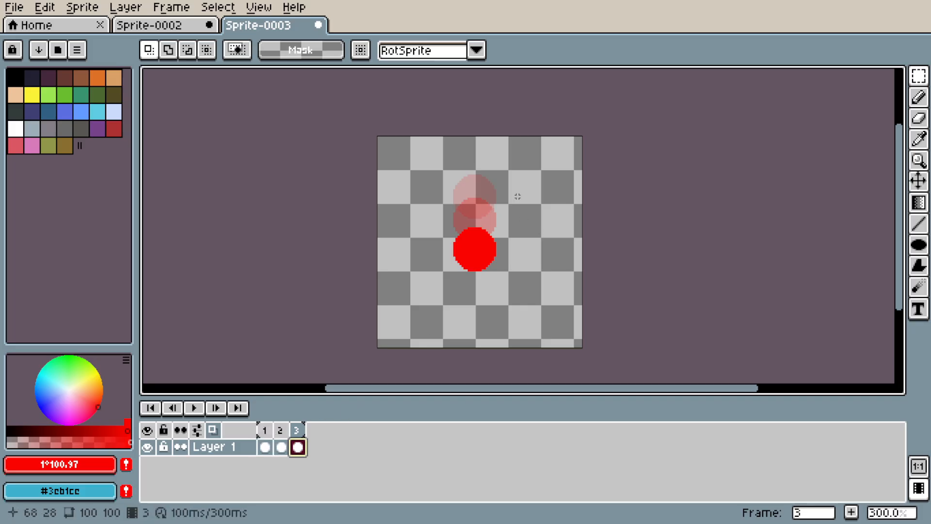
key(z)
click(501, 210)
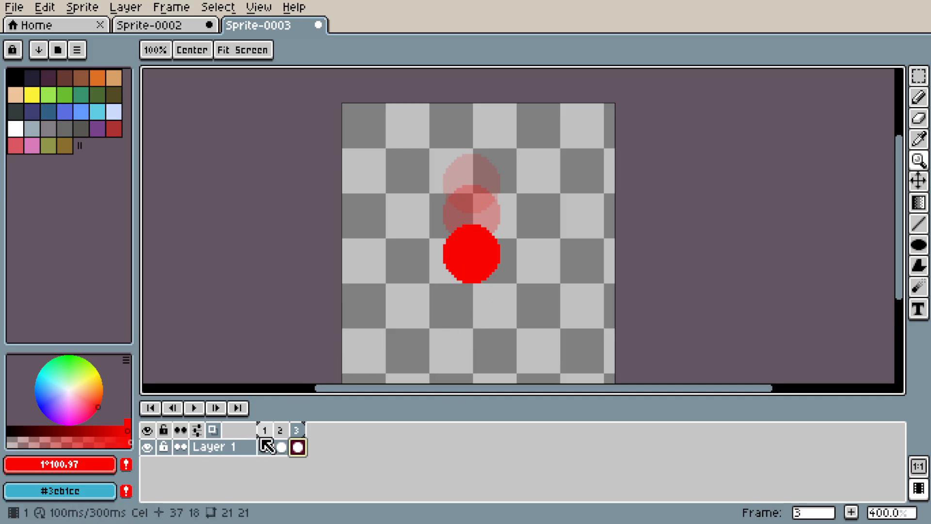
drag(263, 436, 274, 431)
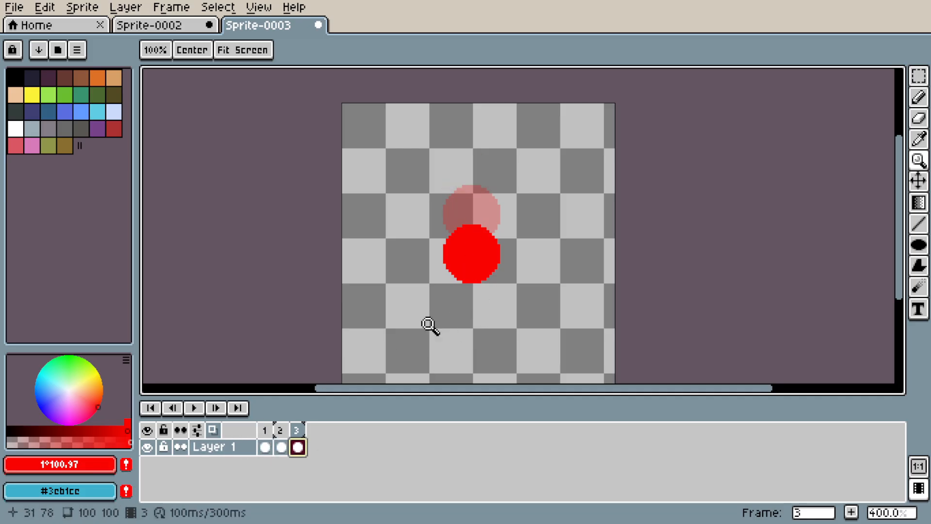
drag(596, 283, 595, 257)
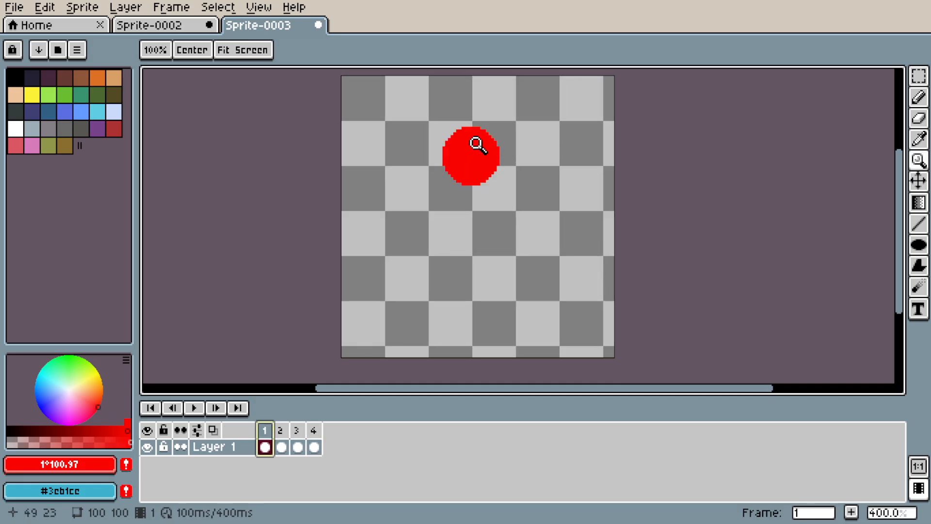
Step through the frames to frame 4 and turn onion skinning on there.
key(period)
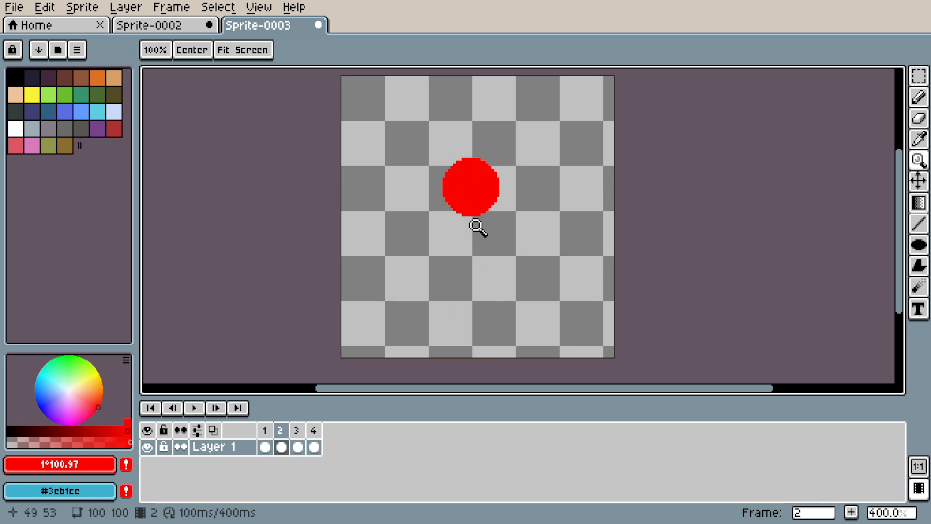
key(period)
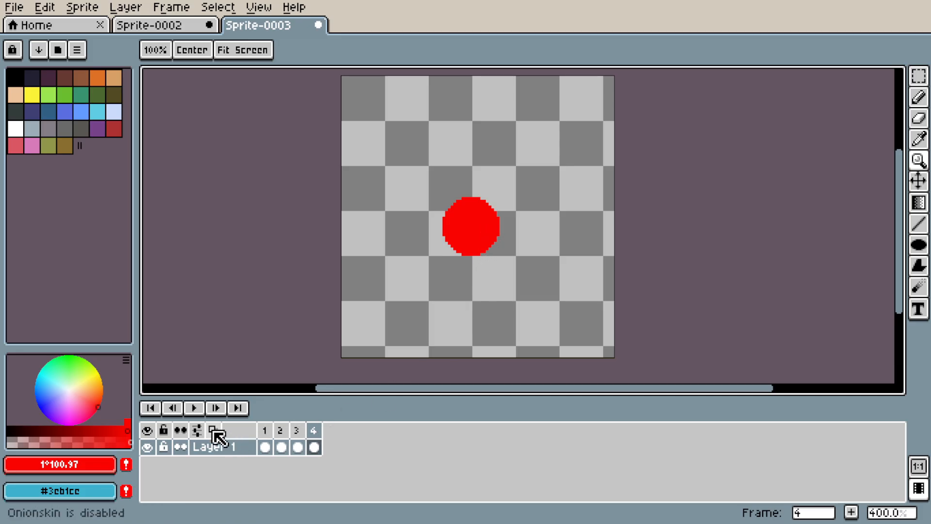
click(306, 430)
key(F3)
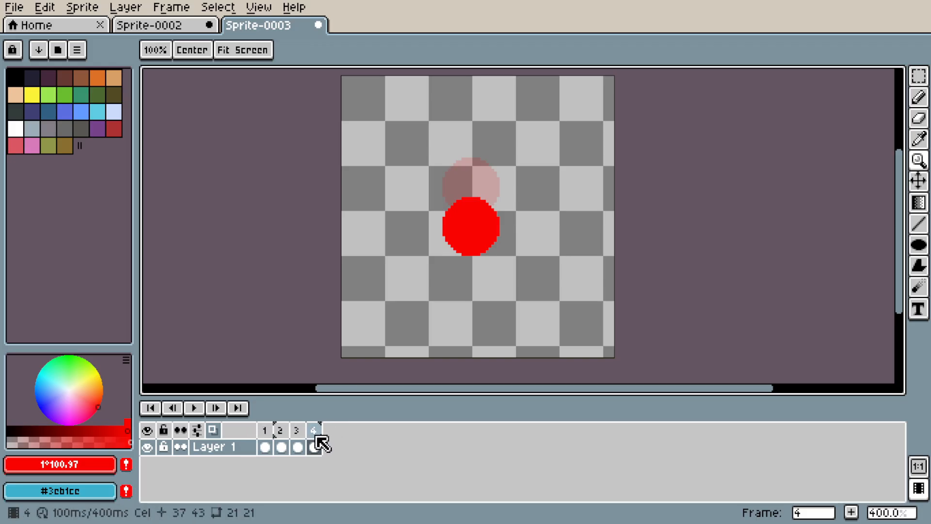
Move frame 4's circle down about 20 px, clear the selection, and extend the onion-skin range to frame 1.
key(m)
drag(420, 170, 530, 307)
drag(491, 264, 492, 320)
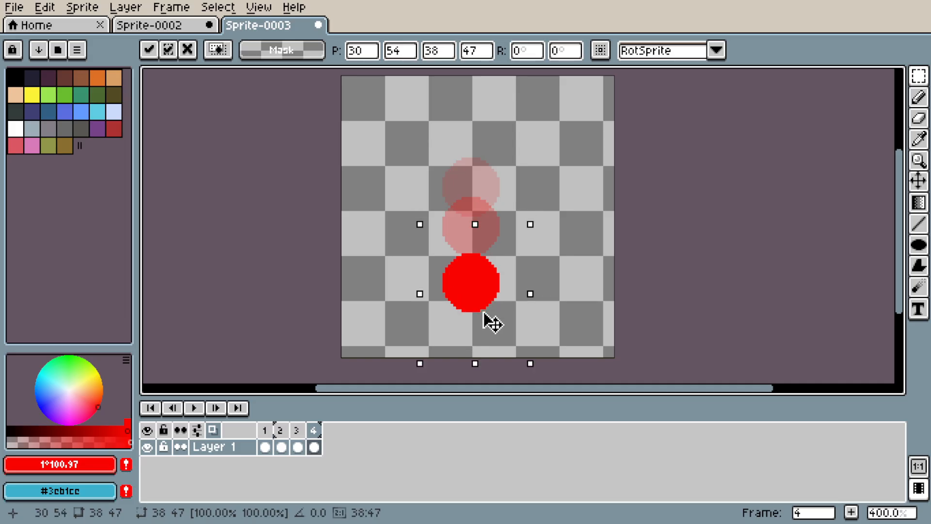
key(ctrl+d)
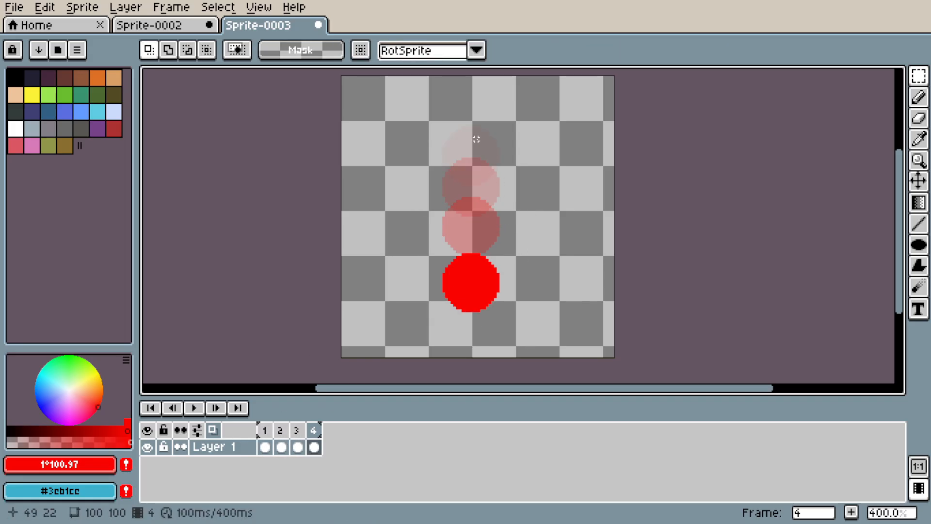
click(480, 209)
click(479, 274)
click(503, 322)
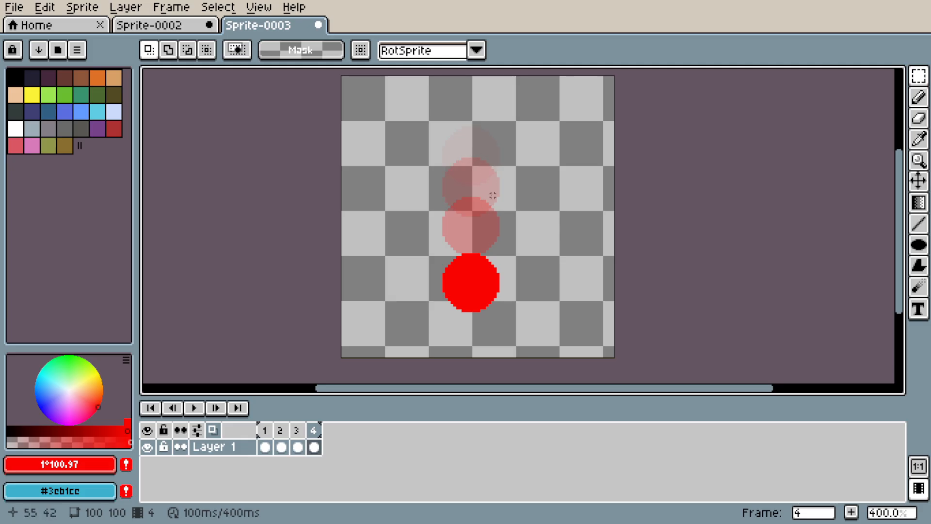
drag(474, 130, 473, 151)
click(478, 211)
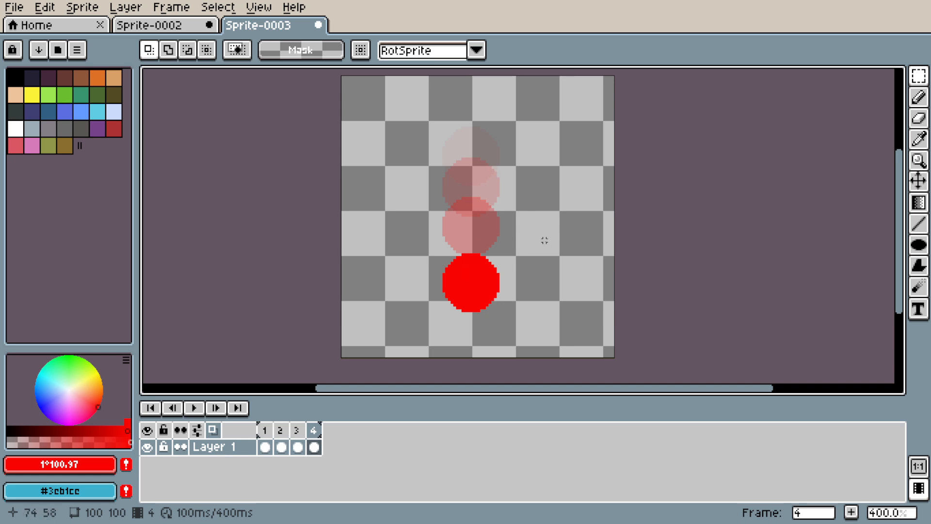
Turn off onion skinning, play the four-frame animation, and return to frame 4.
click(213, 429)
click(194, 408)
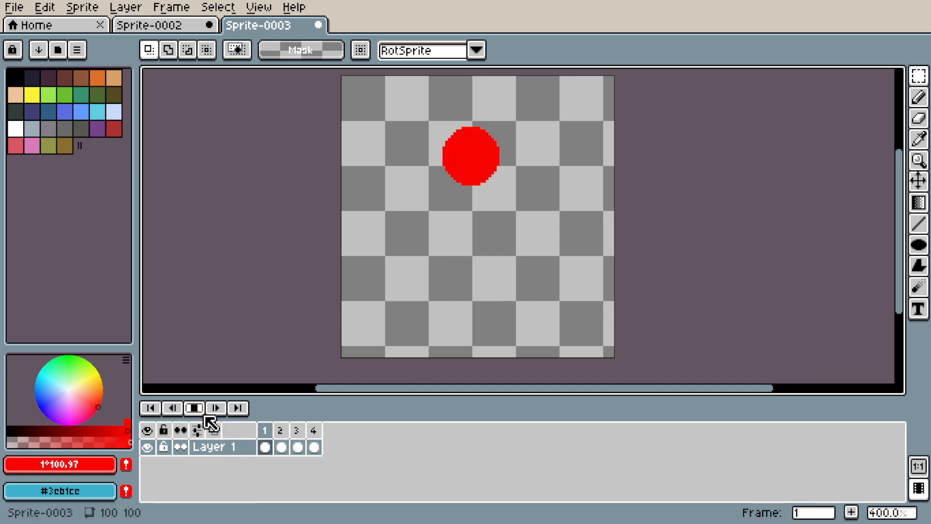
click(315, 429)
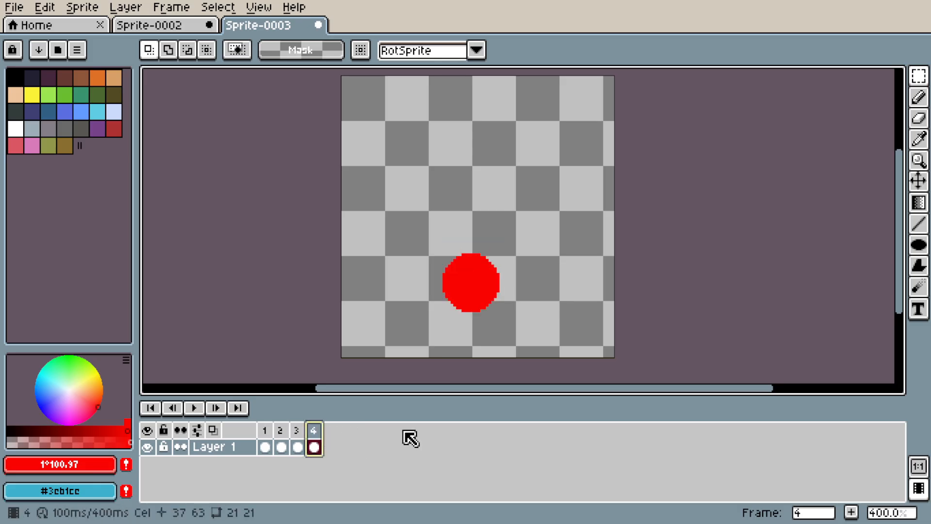
With onion skinning on, add a fifth frame, lower its circle to the canvas's bottom edge and squash it to 83.33% height.
click(212, 429)
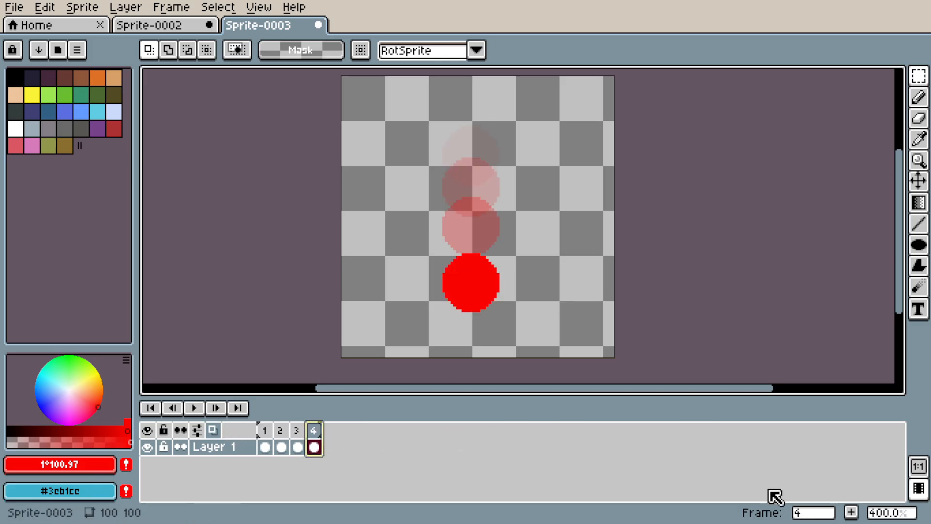
click(852, 511)
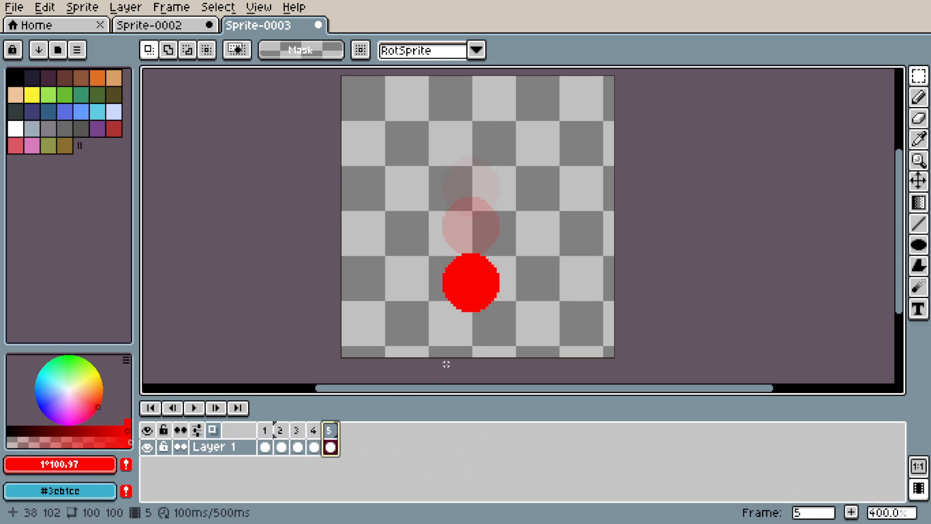
mouse_move(407, 213)
mouse_down()
mouse_move(560, 318)
mouse_move(563, 353)
mouse_up()
drag(511, 306, 519, 348)
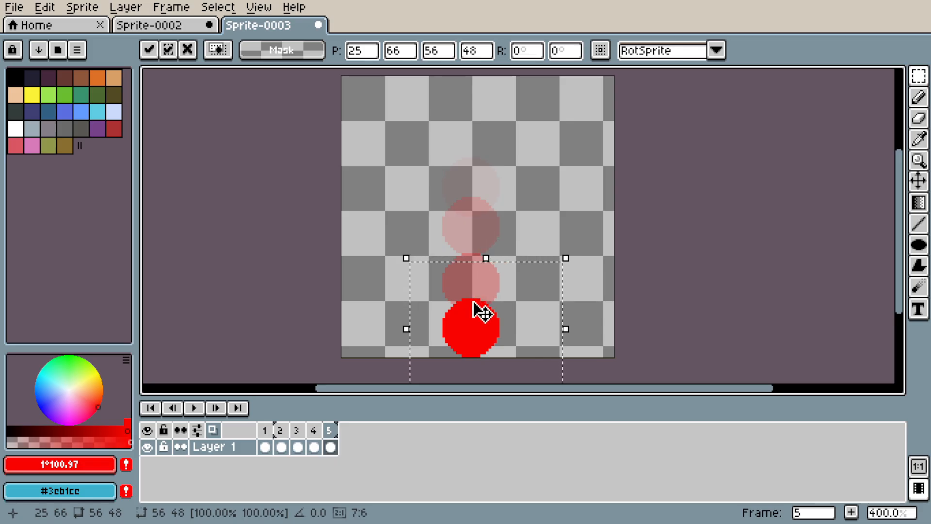
drag(486, 257, 489, 281)
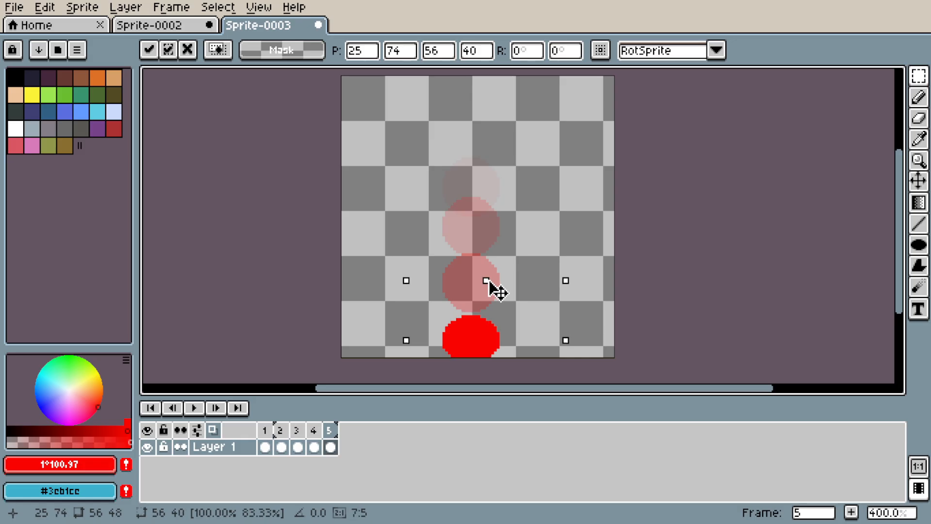
click(618, 224)
Turn off onion skinning and play the five-frame animation of the falling circle.
click(213, 430)
key(Return)
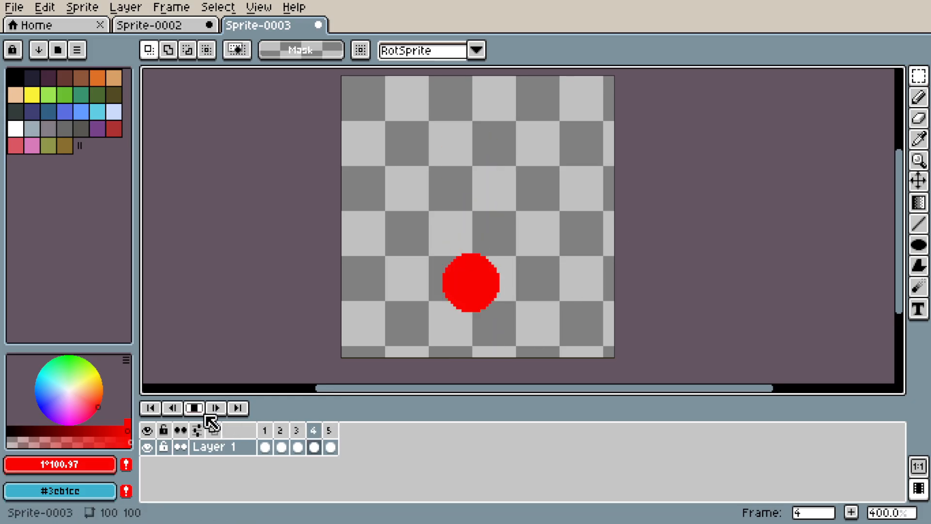
Add a sixth frame and, with onion skinning on, stretch its circle upward from the canvas's bottom edge.
click(198, 410)
click(330, 431)
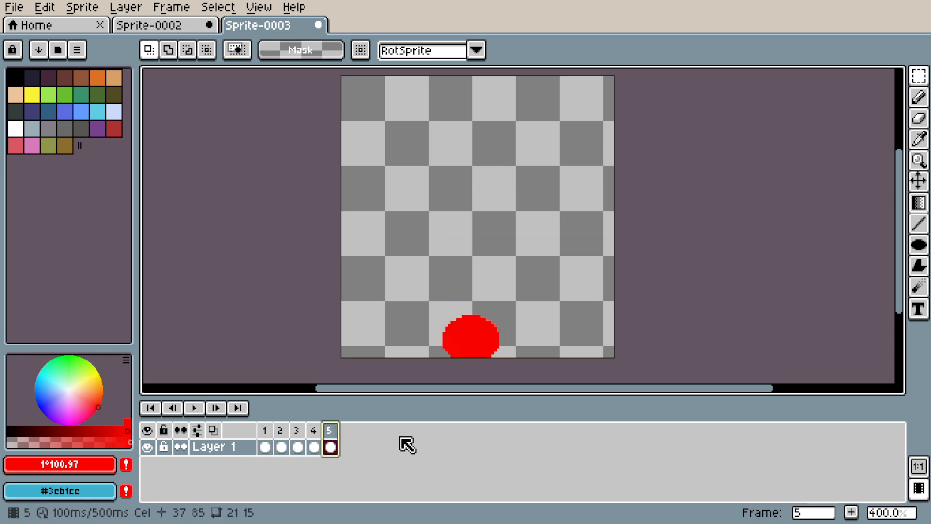
click(854, 512)
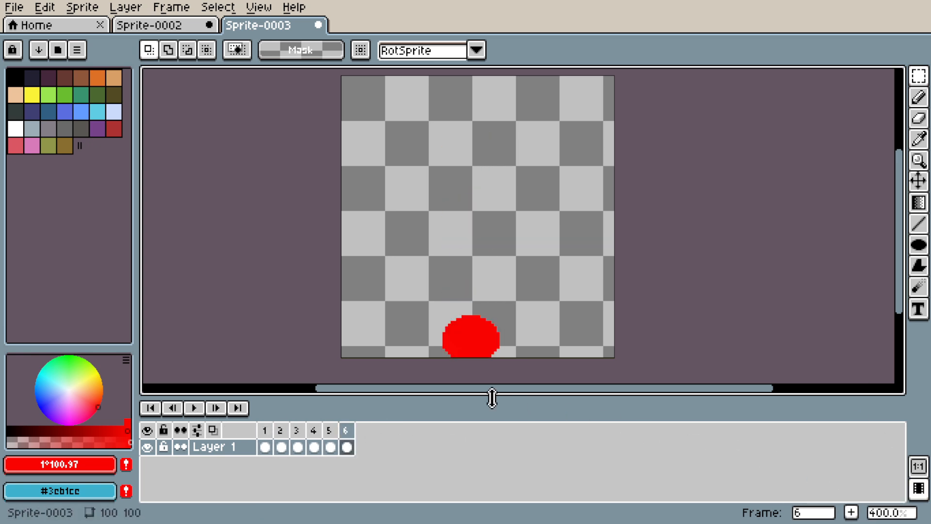
click(213, 430)
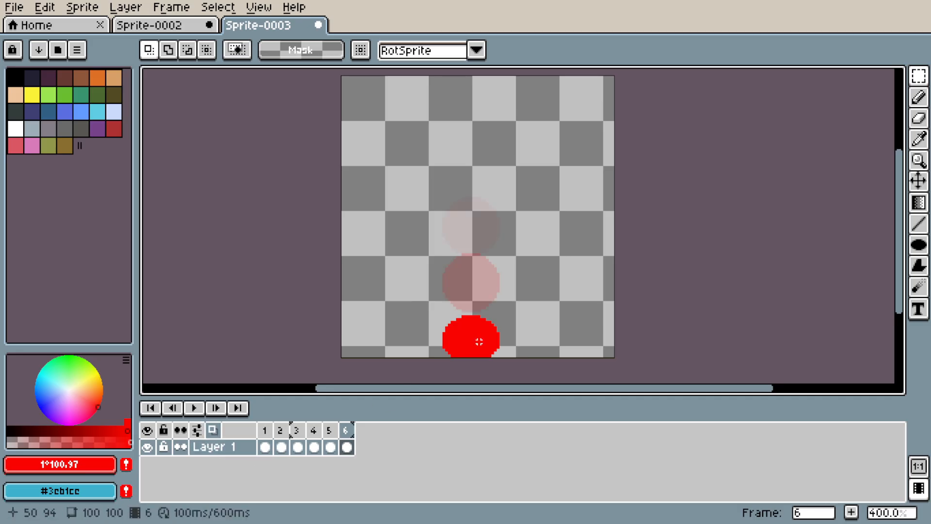
click(347, 446)
drag(418, 296, 527, 357)
drag(474, 291, 474, 258)
click(560, 256)
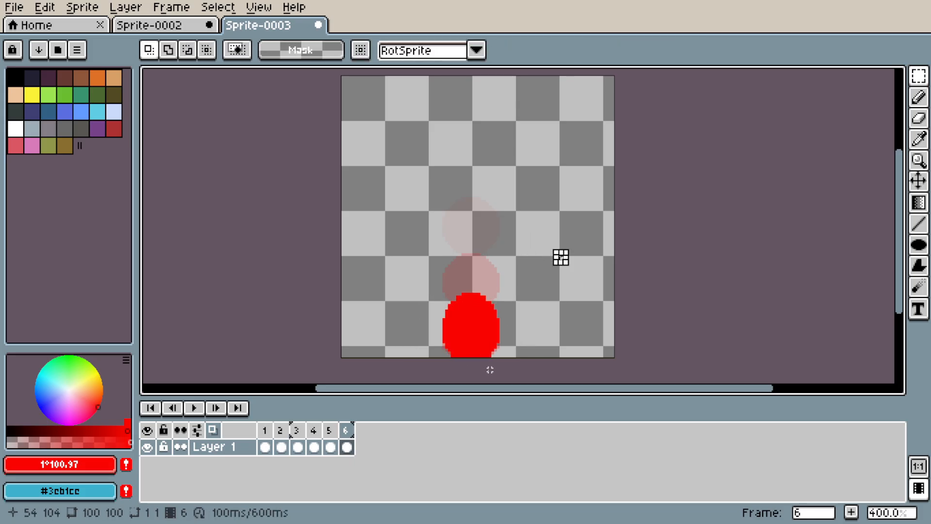
Play the six-frame animation, turn off onion skinning, and return to frame 6.
click(194, 408)
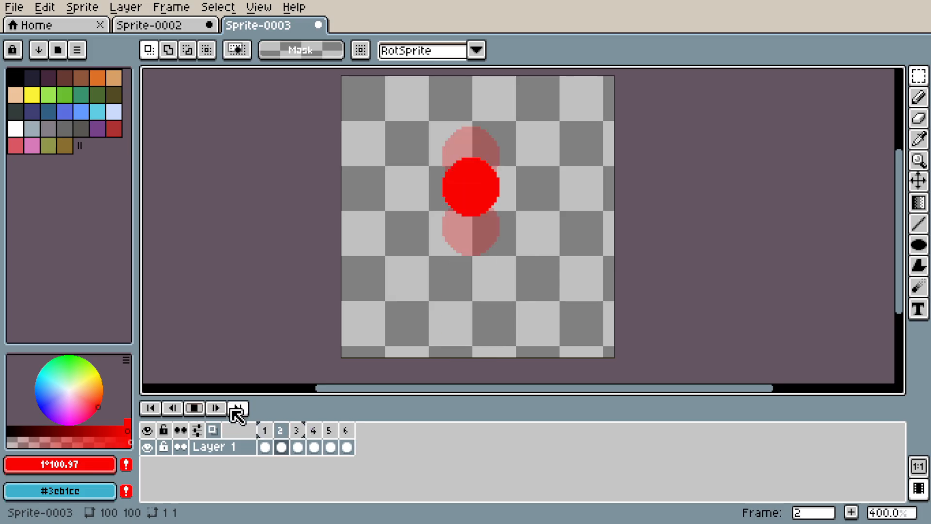
click(216, 431)
key(Return)
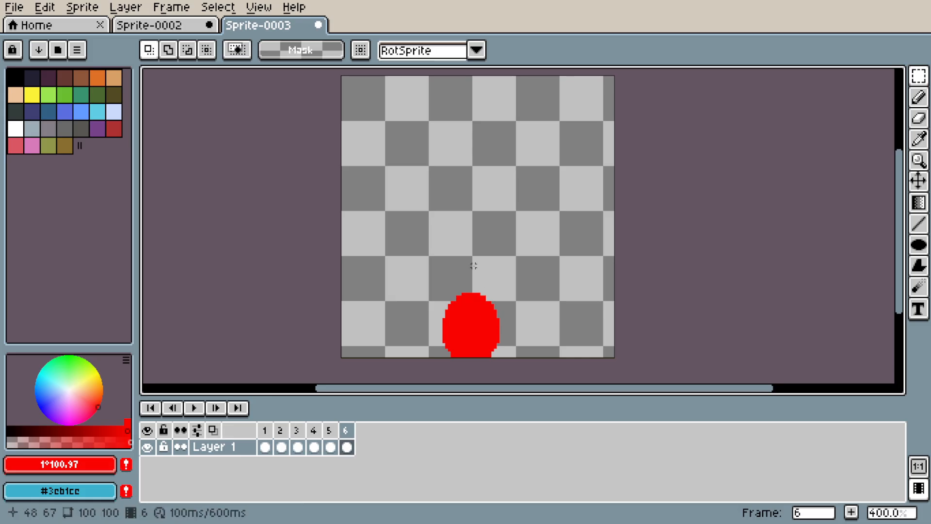
Add a seventh frame and replace its circle with a copy of the round circle from frame 4.
click(852, 512)
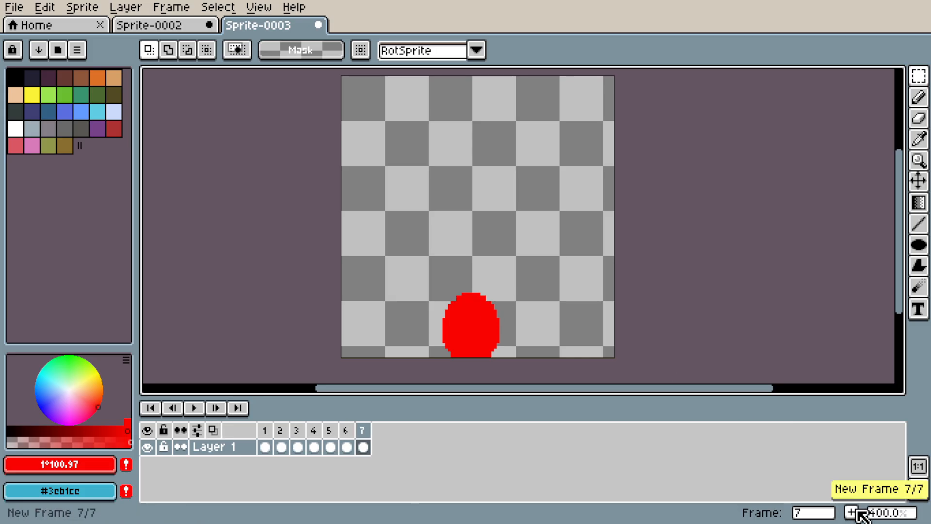
click(331, 447)
click(315, 447)
key(m)
drag(414, 229, 533, 326)
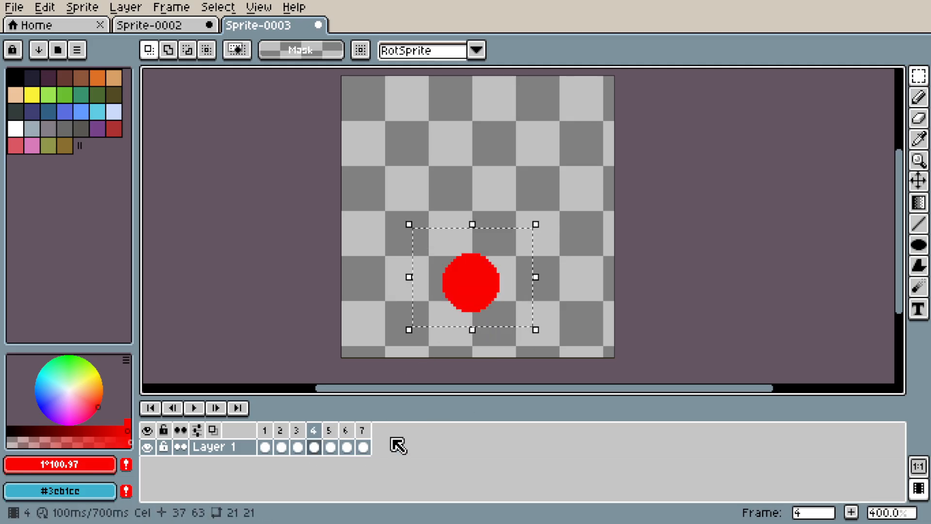
click(363, 447)
drag(409, 245, 569, 369)
key(Delete)
key(ctrl+v)
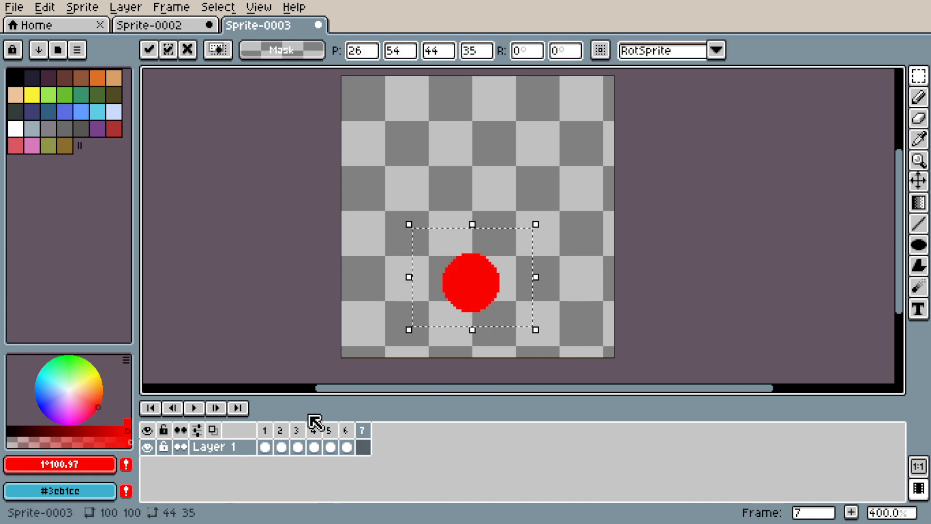
Use onion skinning to stretch frame 7's circle to about 24 px tall, and play the animation with onion skinning off.
click(213, 430)
mouse_move(484, 292)
mouse_down()
mouse_move(494, 318)
mouse_move(486, 339)
mouse_move(479, 264)
mouse_move(484, 298)
mouse_up()
key(ctrl+d)
mouse_move(434, 279)
mouse_down()
mouse_move(523, 314)
mouse_move(488, 311)
mouse_up()
key(ctrl+d)
drag(438, 290, 477, 272)
key(ctrl+d)
click(214, 429)
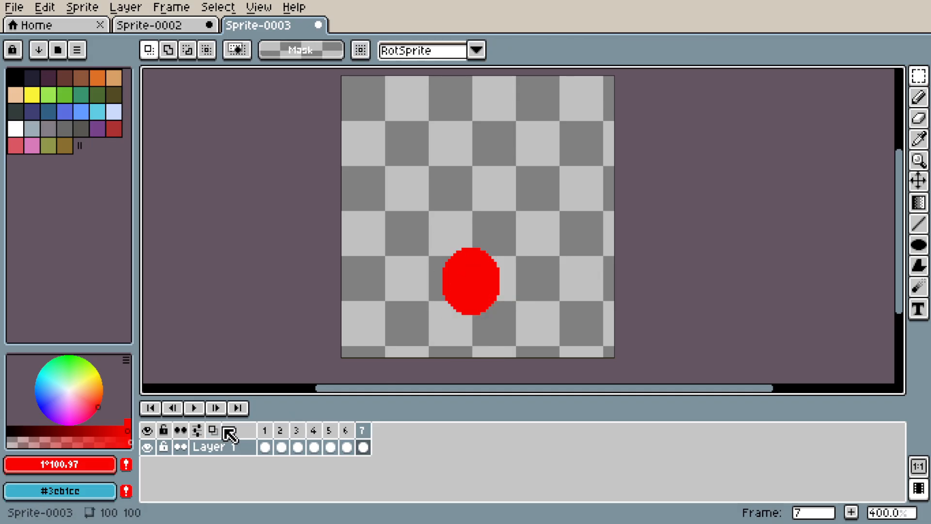
key(Return)
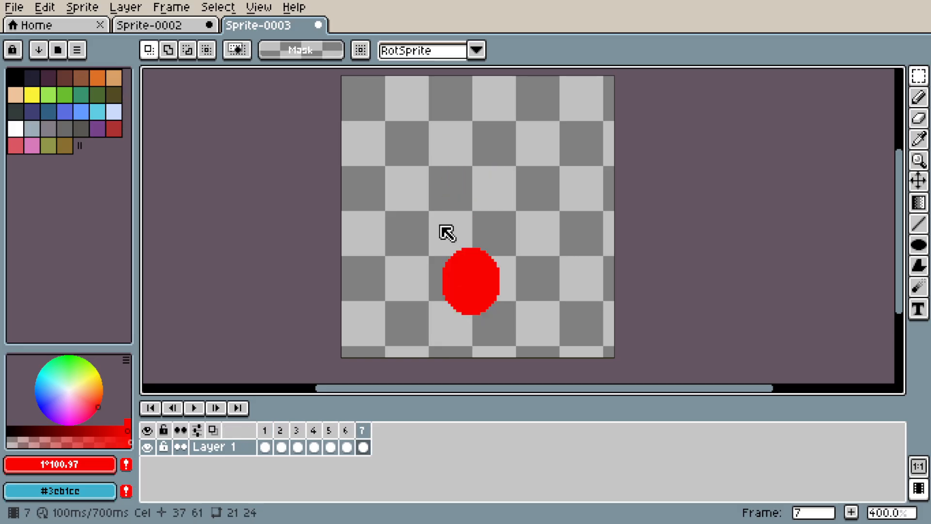
Add an eighth frame with onion skinning on and replace its circle with the copied round one, placed 12 px higher than in frame 4.
click(852, 512)
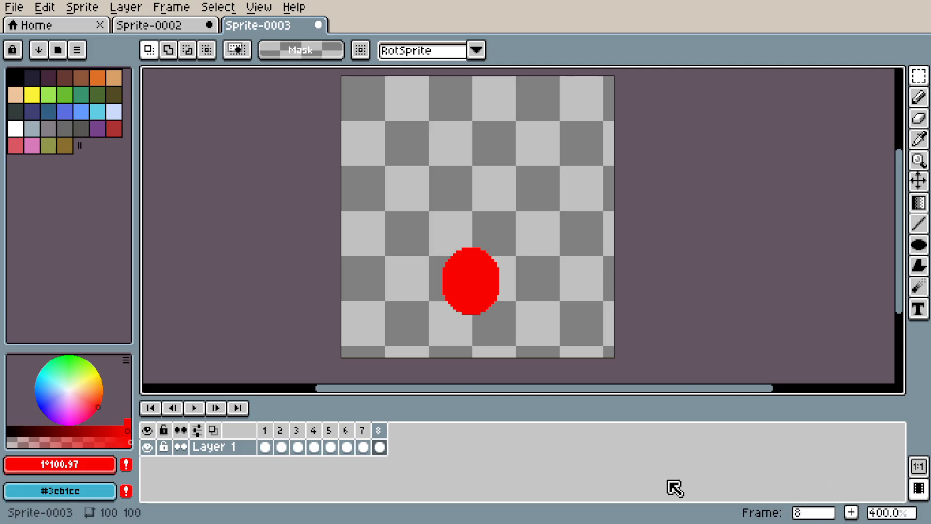
click(213, 429)
drag(412, 227, 535, 329)
key(ctrl+x)
key(ctrl+v)
drag(490, 294, 492, 262)
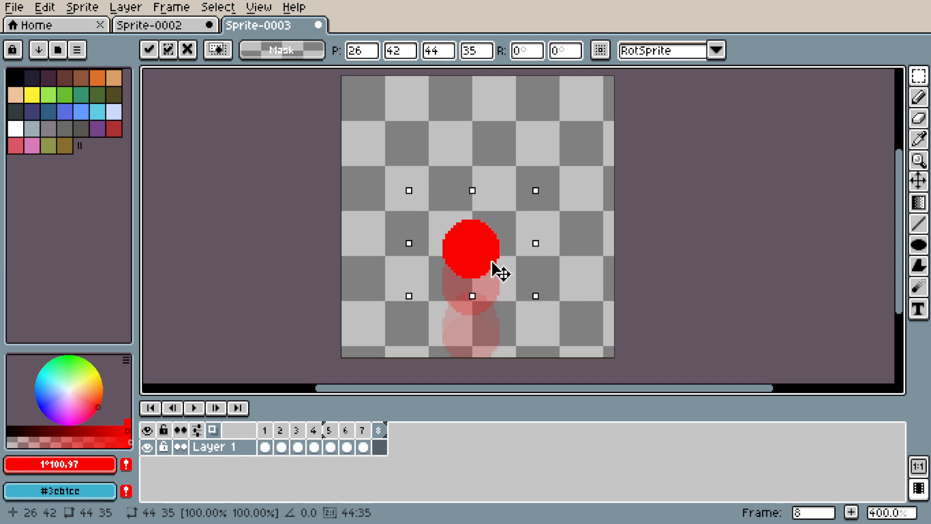
click(569, 317)
Add a ninth frame and move its circle up about 15 px.
click(852, 512)
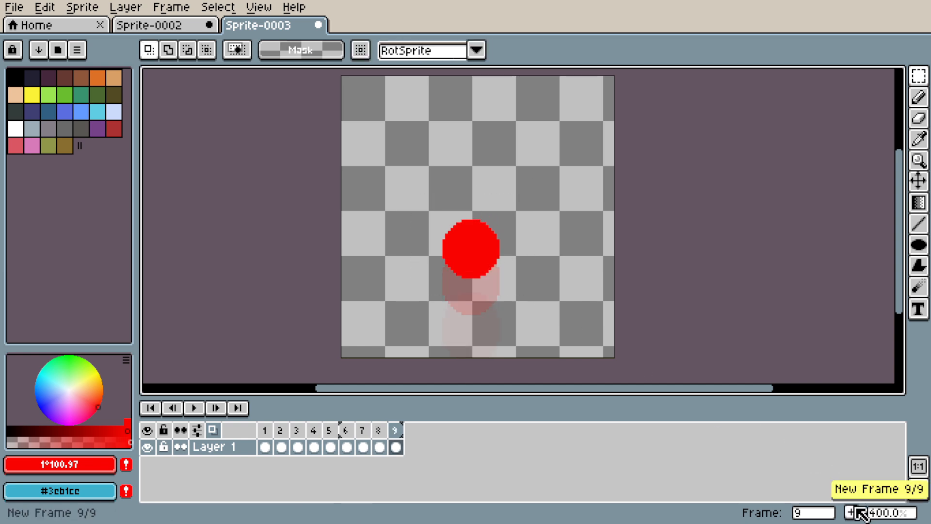
drag(383, 156, 601, 347)
drag(518, 301, 518, 260)
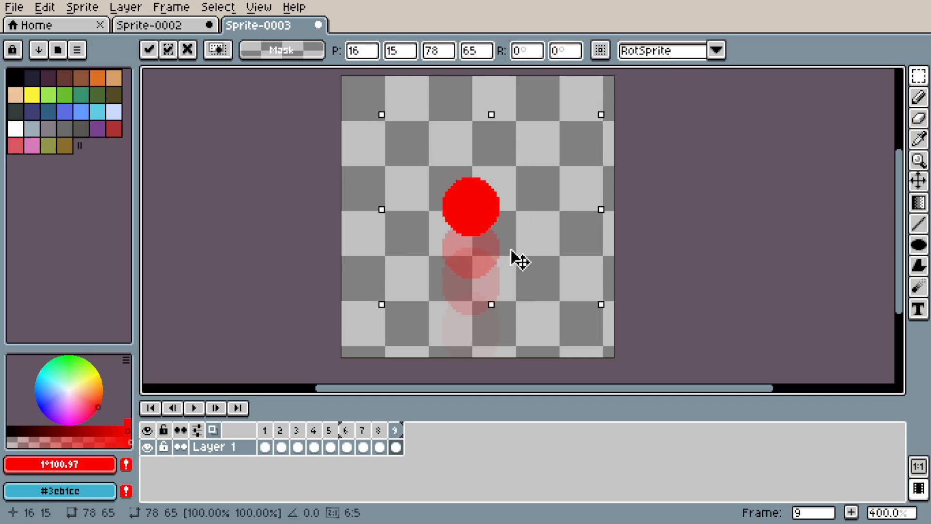
click(543, 325)
Add a tenth frame and raise its circle about 21 px.
click(852, 512)
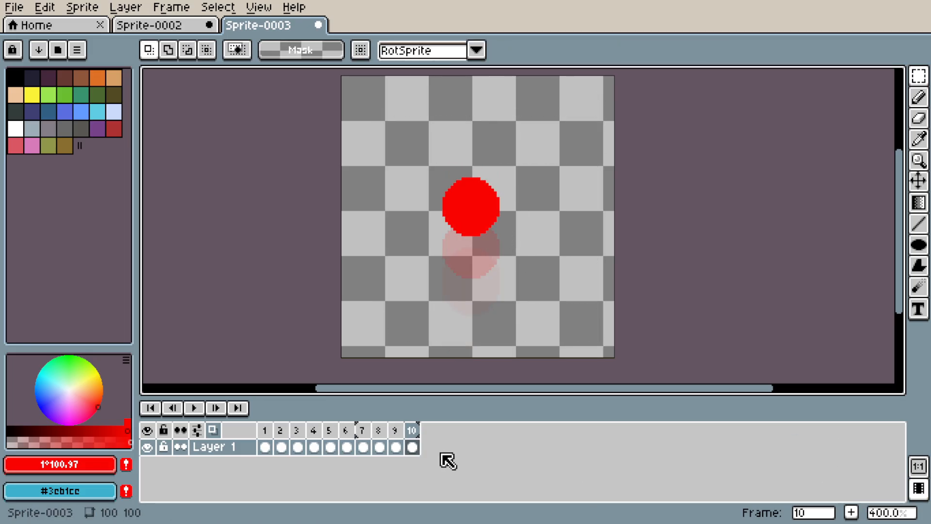
drag(384, 148, 601, 322)
drag(536, 287, 534, 229)
click(525, 338)
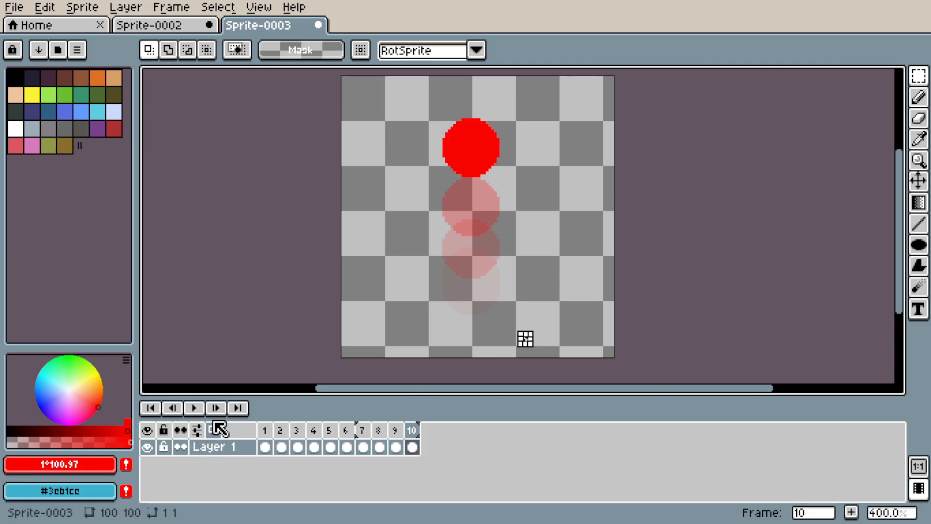
Turn off onion skinning and lower frame 10's circle 3 px to match the circle's position in frame 1.
click(213, 429)
click(268, 431)
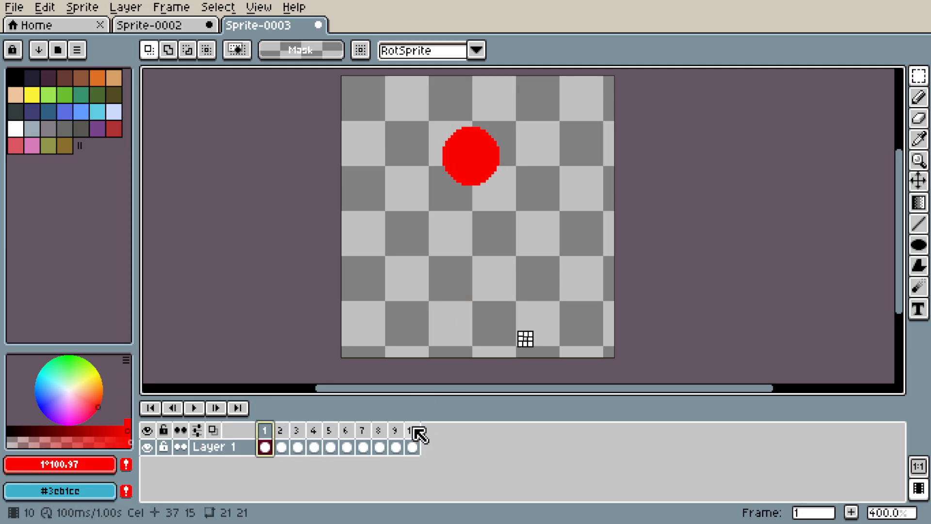
click(267, 449)
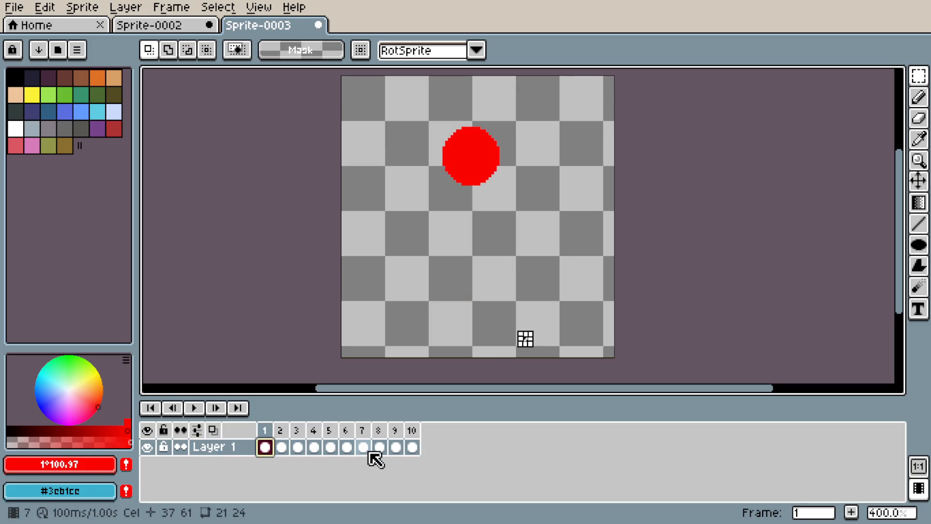
click(411, 447)
drag(427, 99, 551, 220)
key(Escape)
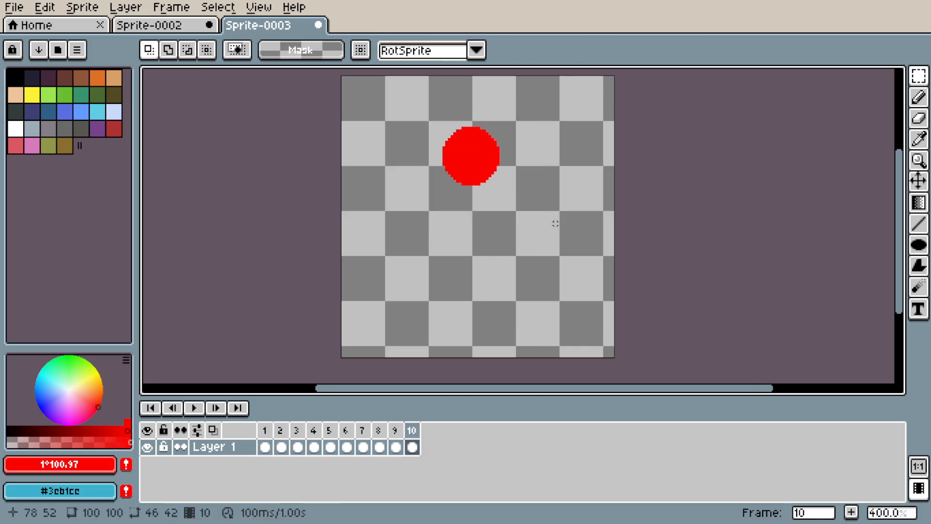
Compare the circle's position in frames 1 and 10 by switching between them, and play the ten-frame loop.
click(271, 427)
click(416, 429)
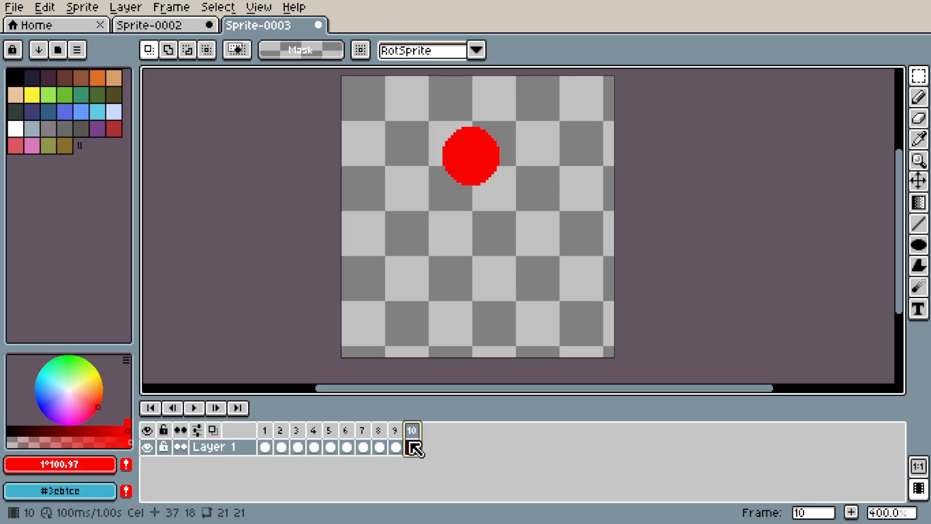
click(263, 443)
click(197, 408)
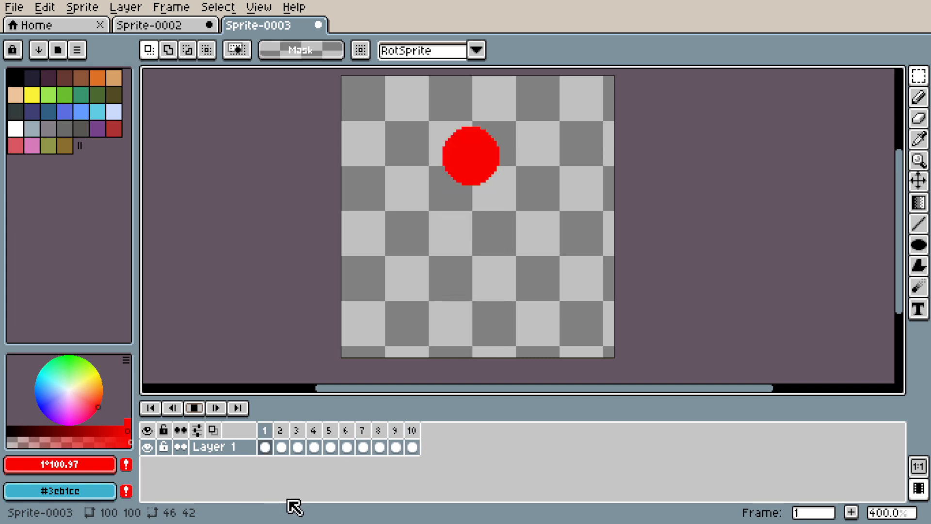
click(196, 409)
click(413, 432)
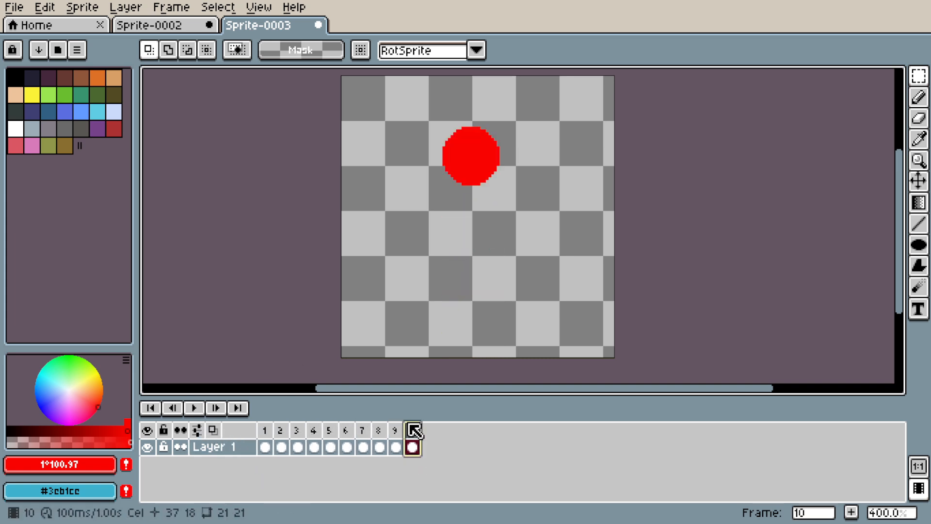
click(268, 438)
click(416, 436)
click(265, 440)
Delete the duplicate frame 10 and play the nine-frame animation.
click(411, 433)
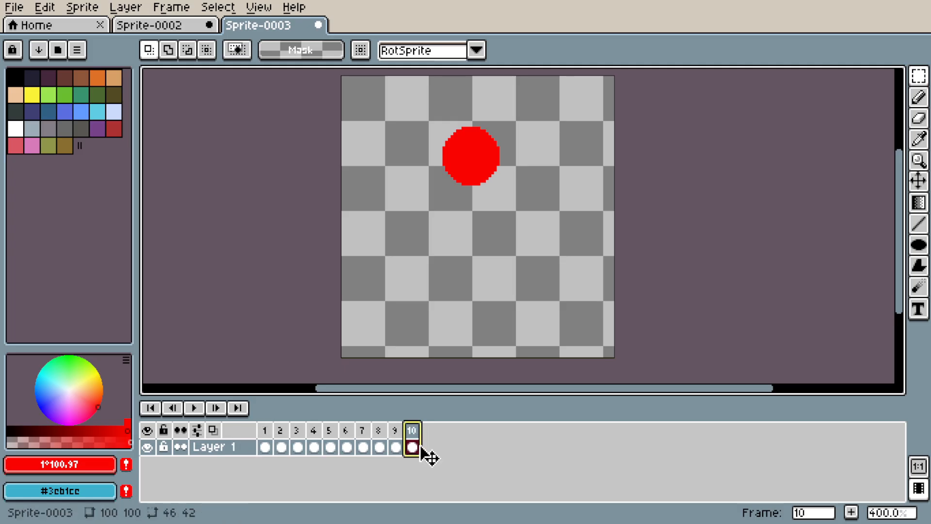
key(alt+c)
click(194, 408)
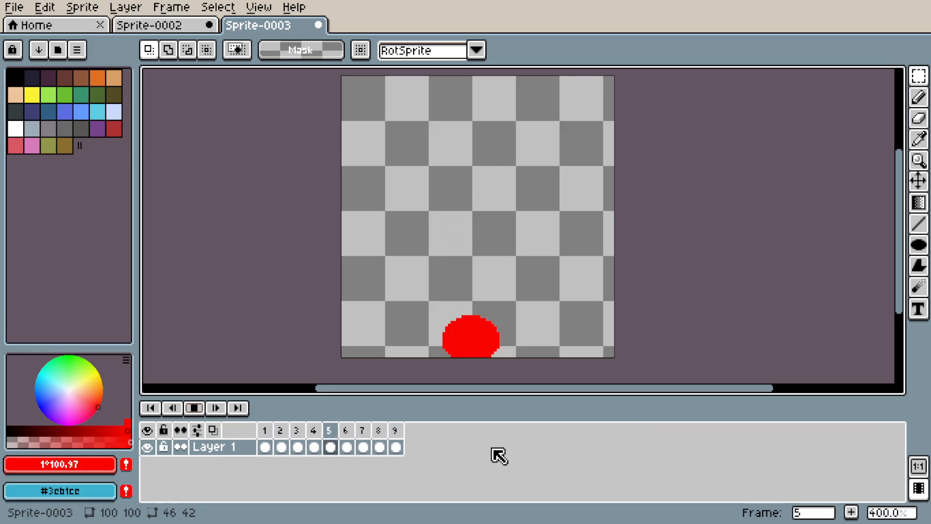
click(194, 407)
Select frames 1 to 9, and view frame 4 with onion skinning switched on and off.
mouse_move(395, 430)
mouse_down()
mouse_move(298, 442)
mouse_move(264, 432)
mouse_up()
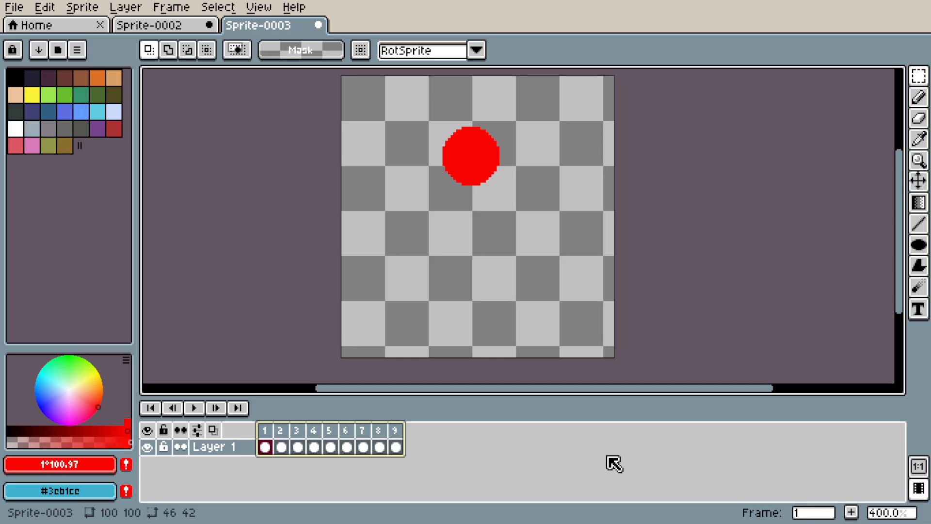
click(213, 430)
click(313, 445)
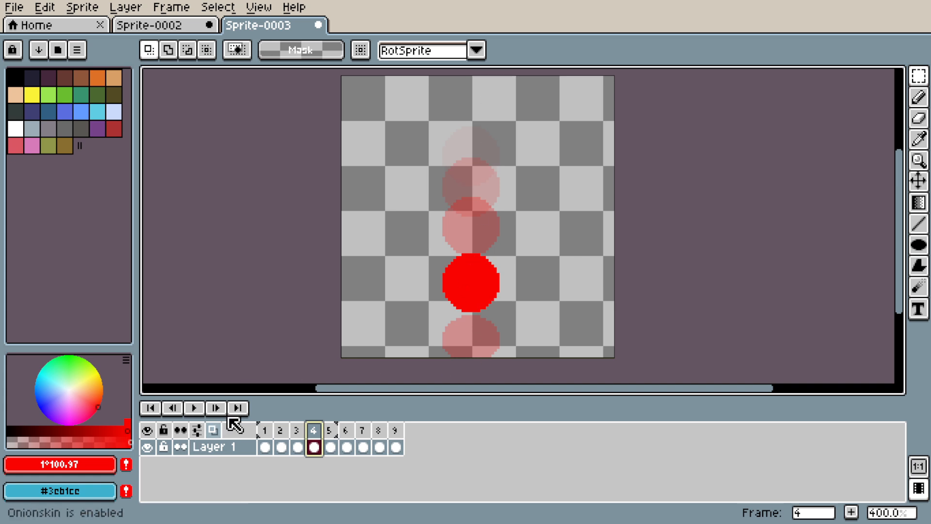
click(214, 430)
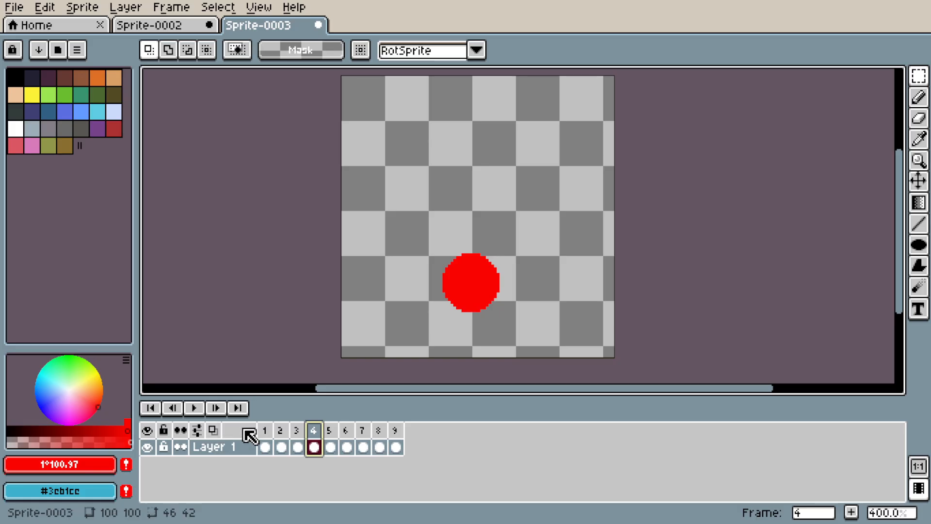
Delete frames 2 to 9 and clear the red circle from frame 1.
drag(399, 430, 286, 435)
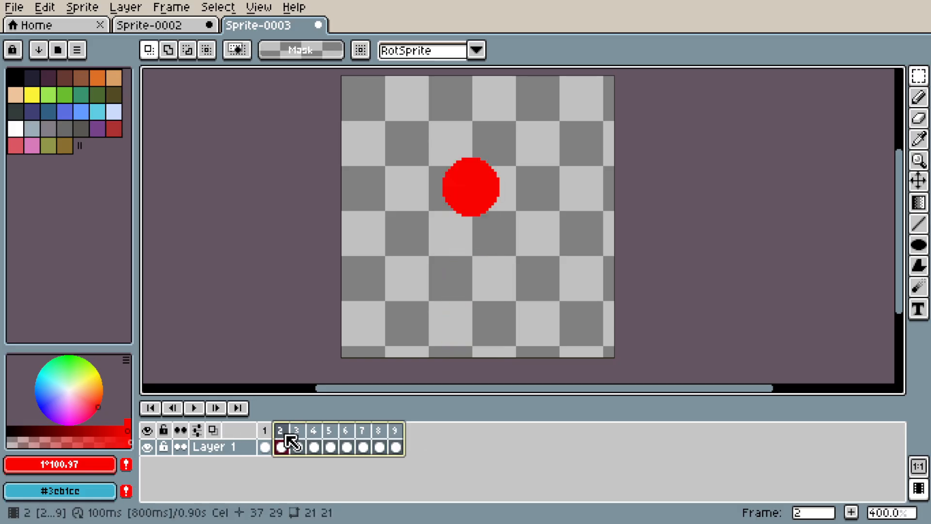
key(alt+c)
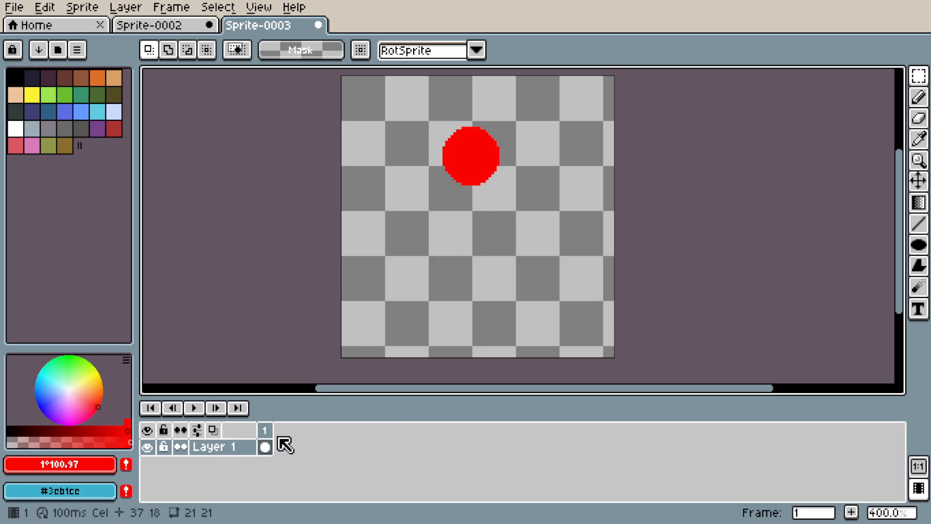
click(265, 447)
key(Delete)
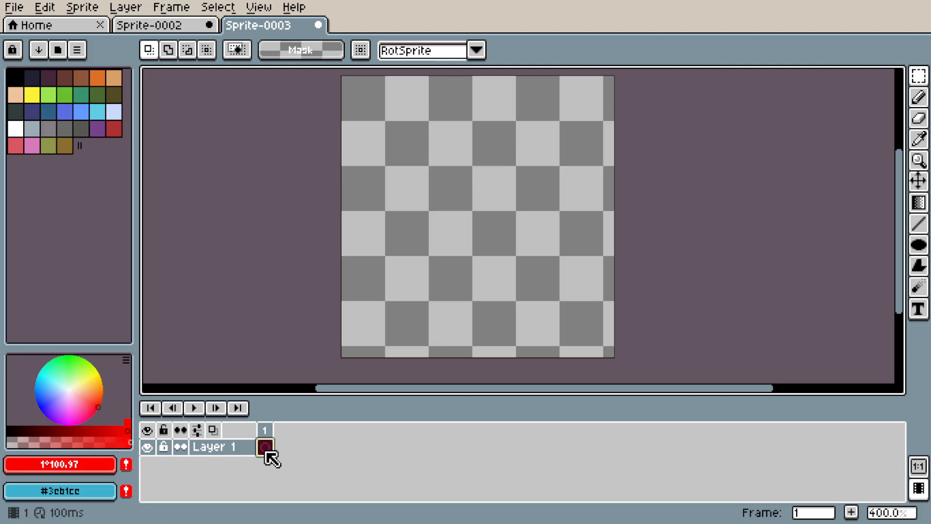
Draw a black circle outline near the canvas's bottom edge with the outlined Ellipse tool.
key(space)
drag(499, 279, 463, 276)
key(z)
drag(440, 243, 481, 250)
key(space)
drag(382, 348, 425, 337)
key(space)
drag(553, 313, 505, 279)
click(918, 244)
click(877, 245)
click(17, 78)
mouse_move(383, 186)
mouse_down()
mouse_move(470, 263)
mouse_move(618, 343)
mouse_up()
key(ctrl+z)
key(space)
drag(648, 262, 595, 240)
Enlarge the black outline by moving its lower half down 1 px and its right half 2 px to the right.
key(m)
drag(338, 248, 575, 324)
key(Down)
click(632, 289)
drag(403, 333, 420, 343)
click(526, 282)
drag(428, 139, 567, 333)
key(Right)
key(Right)
click(551, 258)
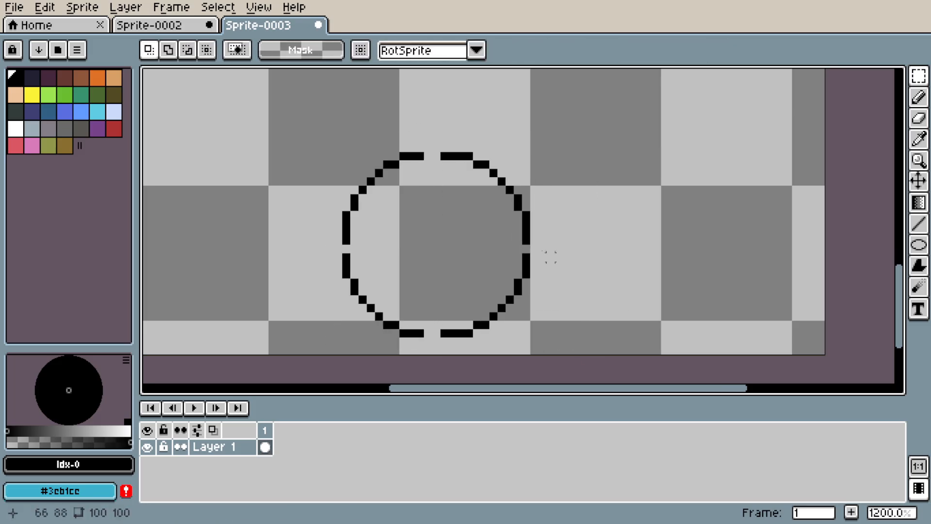
Close the four gaps in the black outline with the Line tool and fill the circle with blue #3eb1cc.
key(l)
drag(435, 156, 427, 155)
click(346, 249)
click(526, 249)
drag(428, 333, 444, 333)
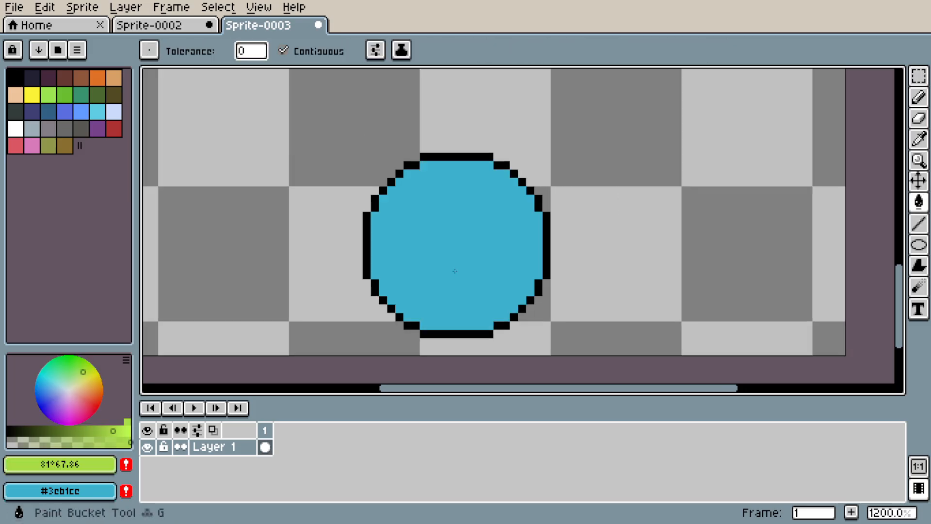
Sample the ball's blue, lighten it to HSV 192, 44, 100, and draw a highlight along the ball's upper inner edge.
key(i)
click(494, 255)
click(96, 464)
click(46, 346)
drag(296, 419, 337, 419)
key(l)
drag(242, 397, 162, 397)
click(103, 464)
drag(415, 174, 407, 174)
click(397, 184)
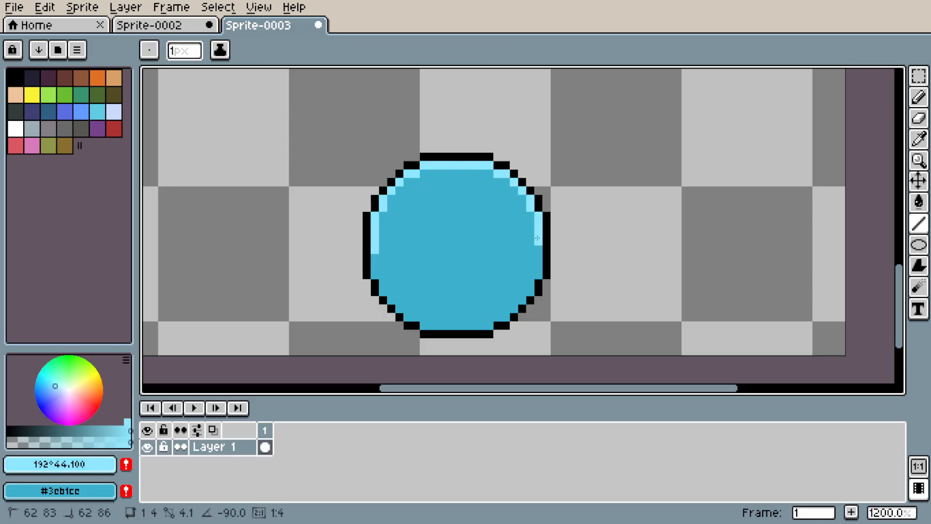
Sample the ball's blue, darken it to HSV 192, 69, 61, and draw a curved shadow inside the ball's lower-left edge.
key(i)
click(519, 252)
drag(100, 430, 82, 431)
key(l)
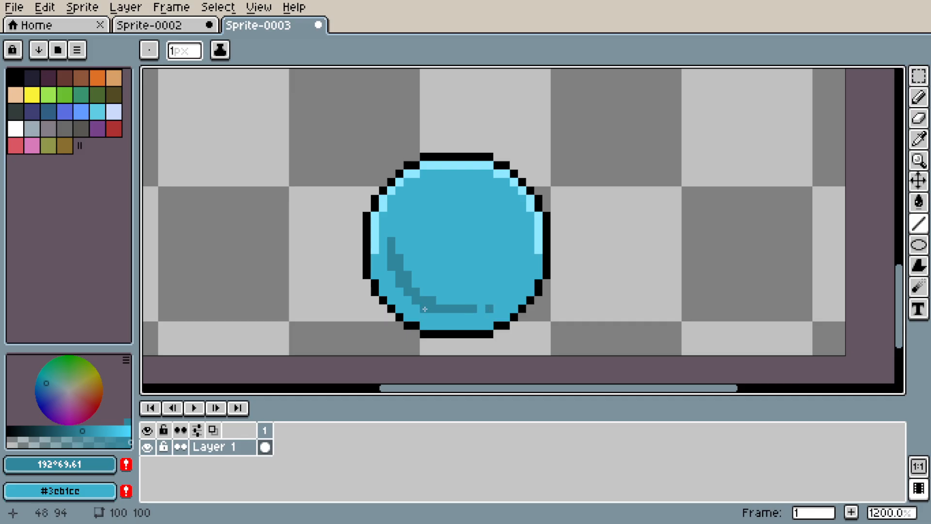
Mix navy #1d3d60 from the sampled shadow colour and draw two vertical eyes and a small open mouth on the ball.
alt+click(544, 248)
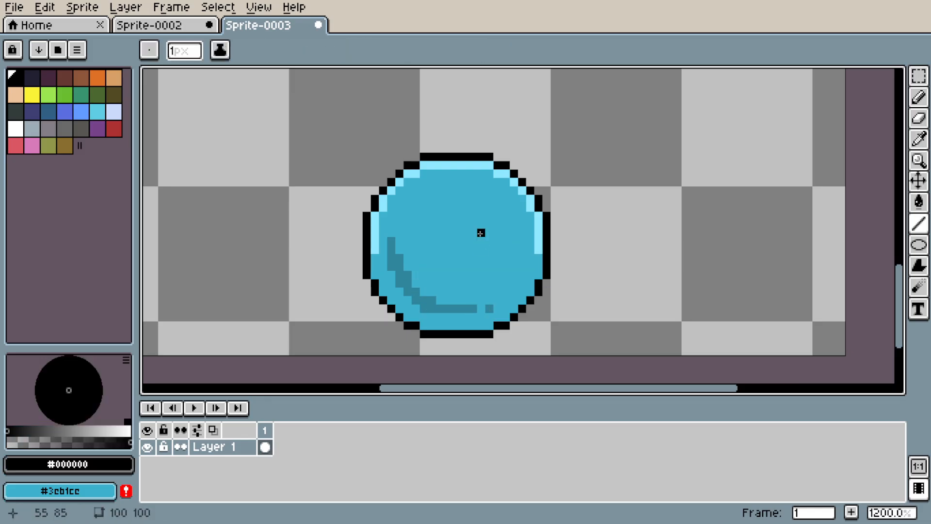
alt+click(407, 279)
drag(77, 431, 53, 430)
click(60, 464)
click(20, 346)
drag(121, 398, 98, 399)
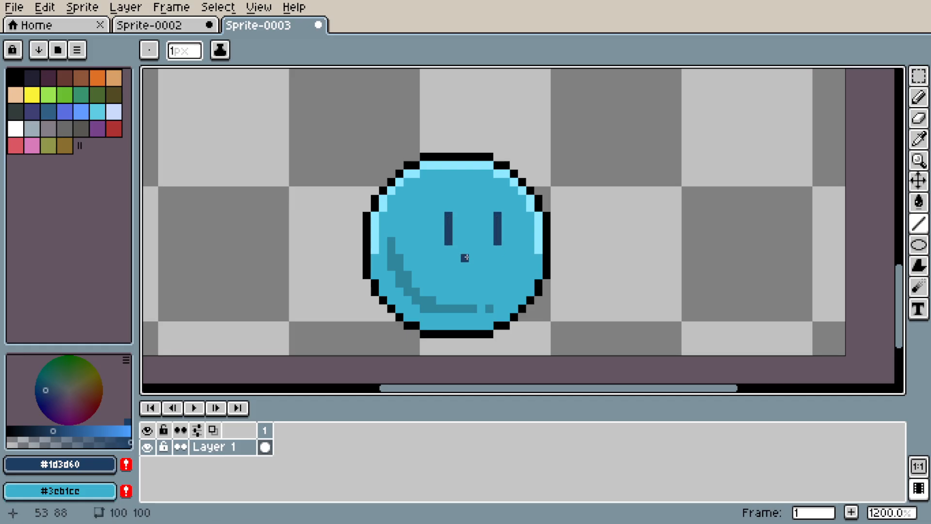
Flatten the ball by shifting its lower part up 1 px and touch up the outline and fill beside the seam.
key(z)
scroll(602, 274, down, 1)
scroll(548, 268, up, 1)
key(m)
mouse_move(405, 303)
mouse_down()
mouse_move(536, 330)
mouse_move(405, 279)
mouse_move(389, 229)
mouse_up()
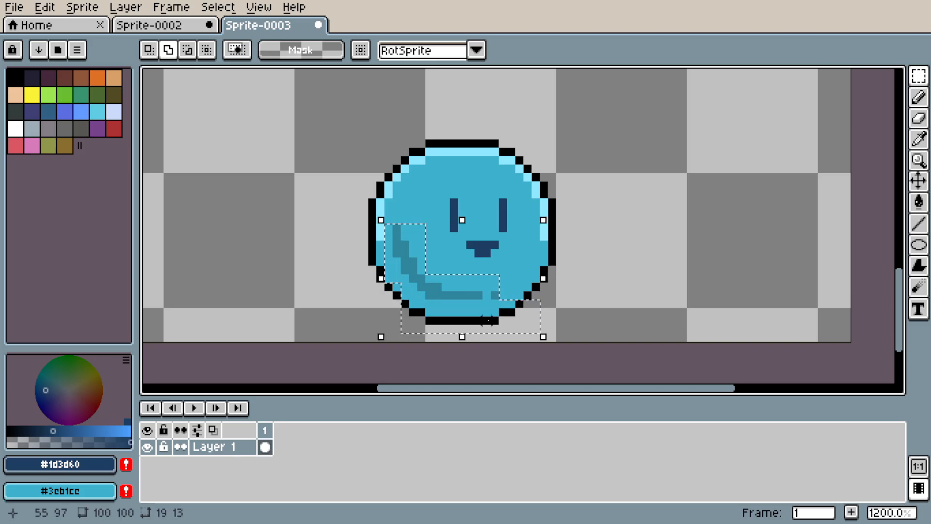
key(Up)
click(602, 297)
key(l)
alt+click(394, 280)
click(388, 278)
drag(545, 252, 525, 263)
Move the whole ball up towards the middle of the canvas and add a second frame.
key(m)
drag(308, 128, 601, 325)
mouse_move(524, 295)
mouse_down()
mouse_move(524, 245)
mouse_move(541, 215)
mouse_move(556, 271)
mouse_up()
drag(560, 257, 546, 207)
key(ctrl+d)
key(space)
drag(590, 237, 585, 274)
key(alt+n)
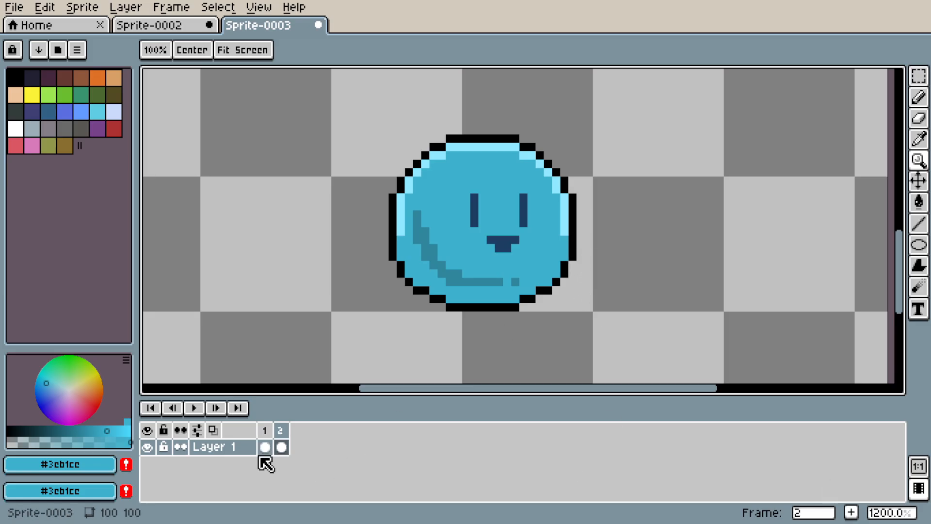
On frame 2, redraw the eyes as short horizontal navy dashes and the mouth as a flat 6 px line.
key(l)
click(474, 222)
click(524, 223)
alt+click(514, 240)
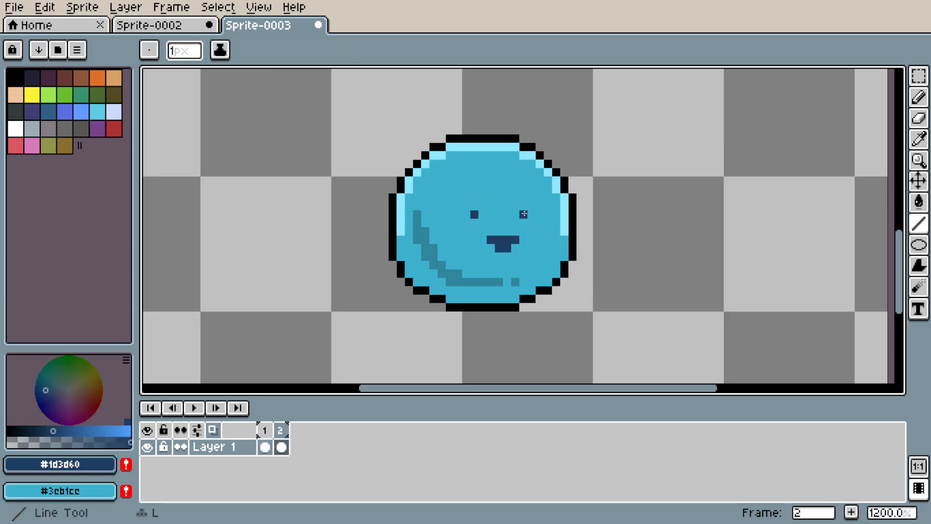
alt+click(502, 225)
drag(490, 240, 515, 240)
alt+click(503, 248)
drag(482, 248, 506, 251)
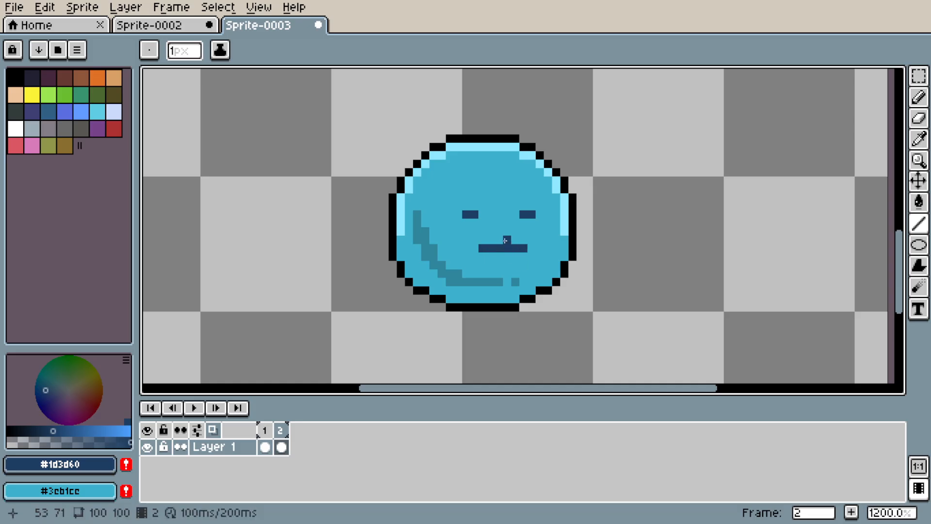
Shift frame 2's right eye 1 px outward and paint over the stray navy pixel above the mouth.
key(m)
drag(359, 139, 630, 208)
key(ctrl+d)
key(l)
alt+click(533, 215)
click(540, 214)
alt+click(516, 212)
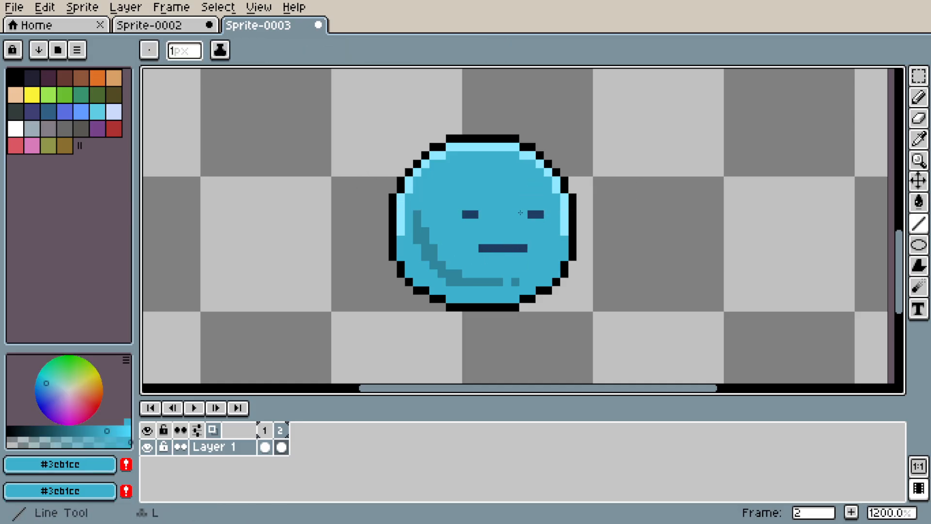
Squash the ball on frame 2 by lowering its upper part 3 px and raising the bottom outline segment 1 px.
key(m)
drag(352, 130, 638, 224)
key(Down)
key(ctrl+d)
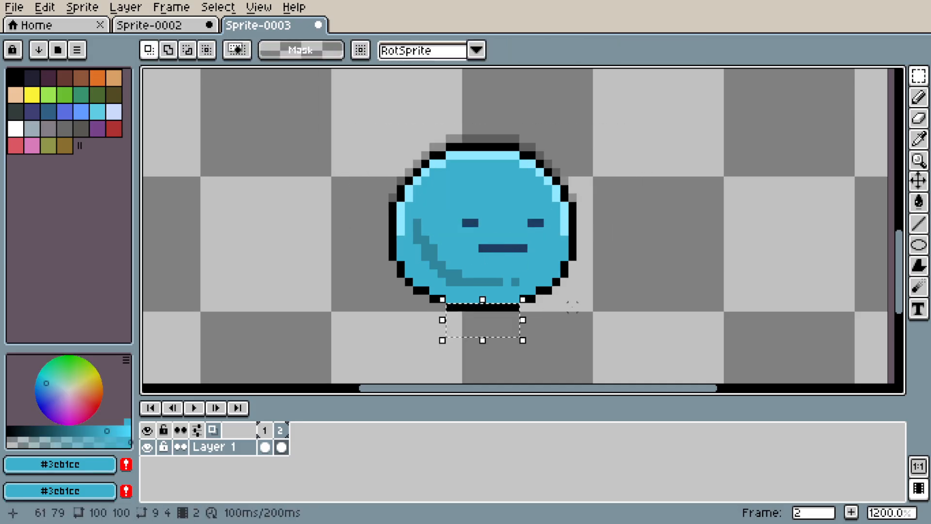
key(Up)
key(ctrl+d)
mouse_move(368, 139)
mouse_down()
mouse_move(663, 190)
mouse_move(654, 155)
mouse_move(679, 164)
mouse_move(630, 207)
mouse_move(671, 224)
mouse_up()
key(Down)
key(ctrl+d)
key(Down)
key(ctrl+d)
Widen the lower half of frame 2's ball by shifting its left part 1 px left and its right part 1 px right.
drag(376, 249, 450, 308)
key(Left)
key(ctrl+d)
drag(443, 239, 655, 322)
key(Right)
key(ctrl+d)
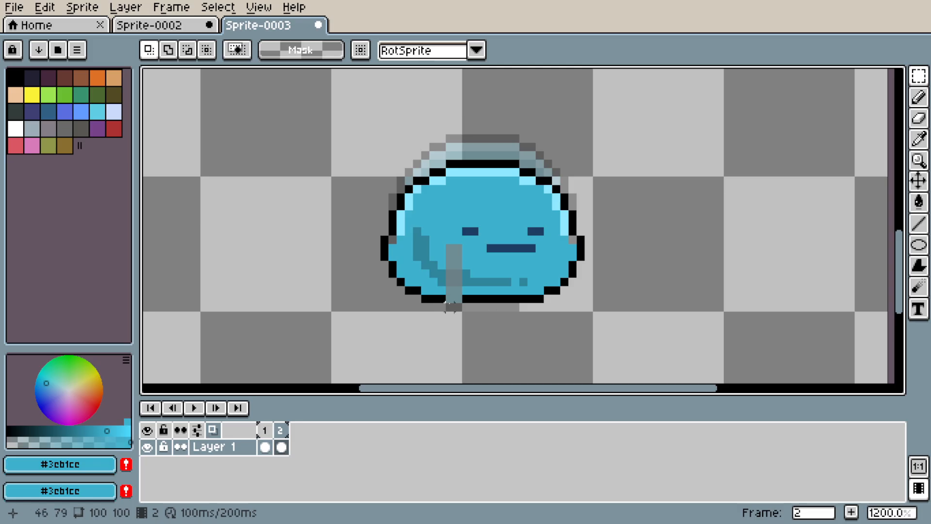
Fill the gap in frame 2's ball with black outline, blue body and shadow colours sampled from the ball.
key(l)
alt+click(466, 299)
drag(458, 299, 449, 299)
alt+click(450, 239)
drag(458, 248, 458, 256)
click(572, 239)
alt+click(465, 279)
drag(458, 290, 441, 266)
Smooth the black outline and body pixels on both sides of frame 2's ball where the upper and lower halves meet.
alt+click(392, 248)
click(393, 240)
drag(621, 240, 549, 235)
alt+click(370, 243)
click(370, 235)
click(566, 235)
alt+click(558, 243)
drag(386, 235, 378, 235)
drag(591, 252, 582, 262)
Turn off onion skinning, compare both frames, and move frame 2's ball down 1 px to the same ground line as frame 1.
click(217, 430)
key(Left)
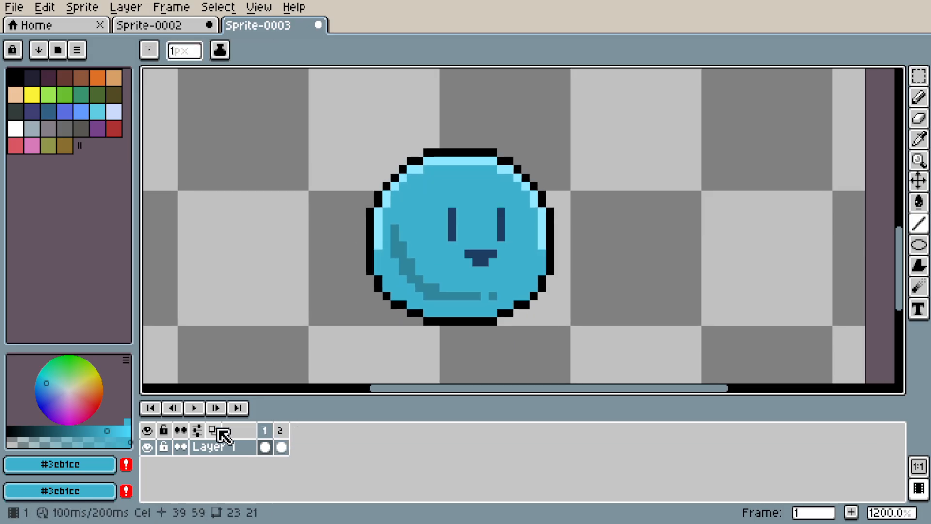
key(Right)
key(m)
drag(337, 142, 627, 341)
key(Down)
key(ctrl+d)
Add a third frame and compress its ball vertically to about two-thirds of its height, keeping the base in place.
click(265, 447)
click(282, 446)
click(851, 512)
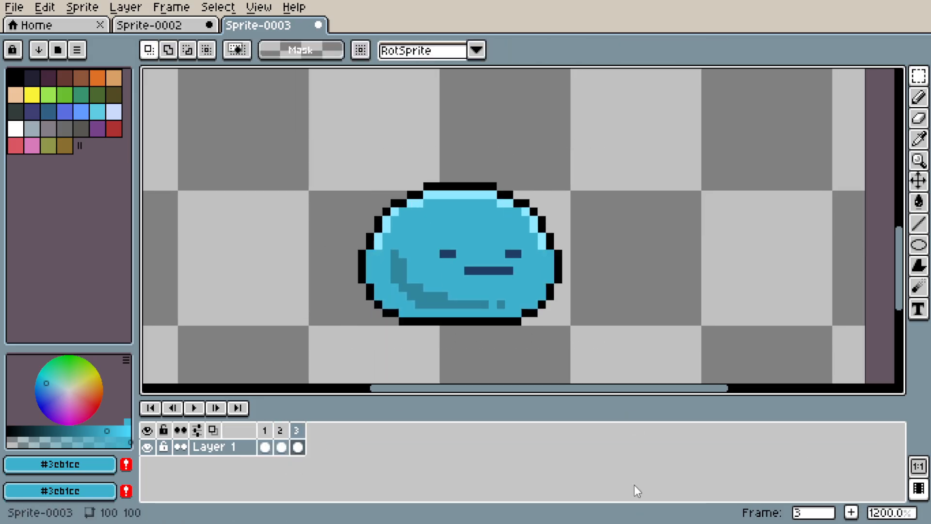
drag(312, 153, 615, 321)
drag(464, 146, 469, 205)
key(ctrl+d)
Redraw the face on frame 3 with 3 px eye dashes and a straight 5 px navy mouth.
key(i)
click(509, 288)
alt+click(516, 280)
click(525, 280)
alt+click(516, 289)
drag(509, 279, 501, 287)
Close the broken black outline along the top and bottom of frame 3's squashed ball.
alt+click(494, 288)
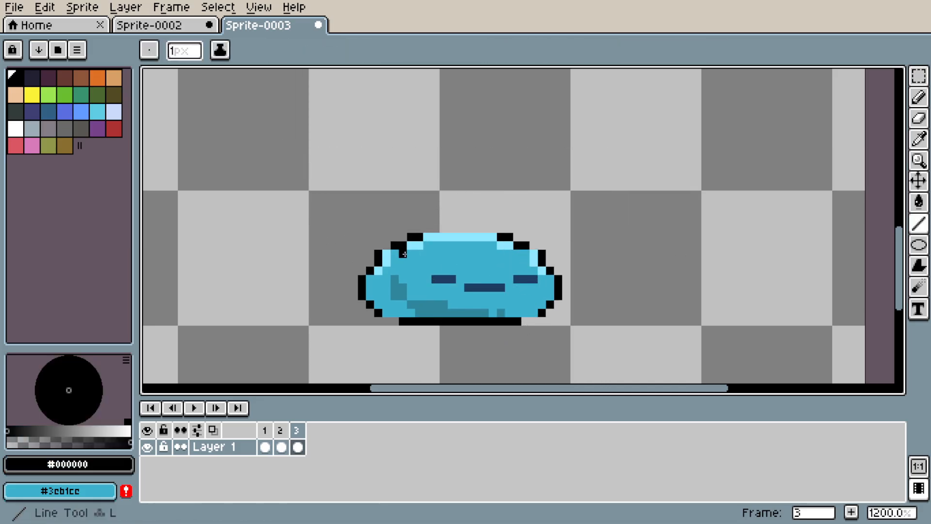
alt+click(452, 236)
alt+click(419, 242)
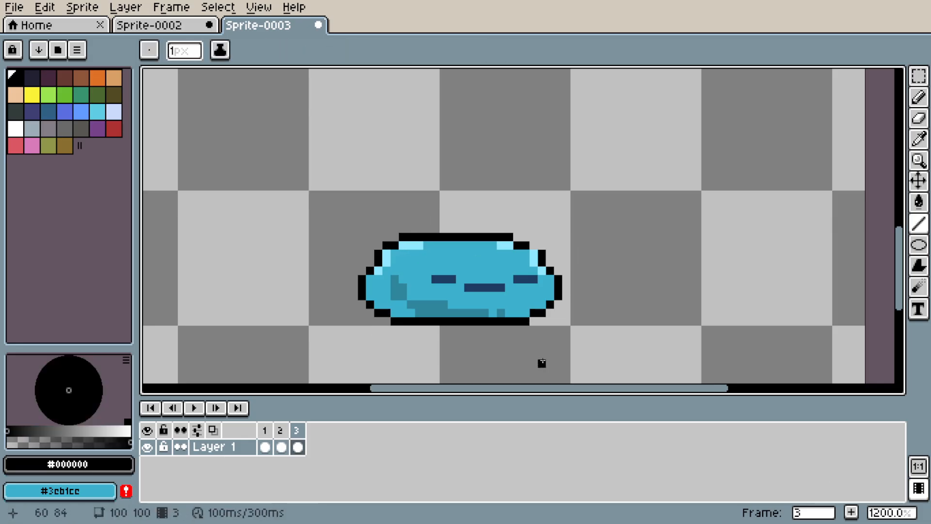
Reshape the upper-left side of frame 3's ball into an even stepped diagonal of black outline, highlight and blue fill.
click(370, 263)
alt+click(386, 262)
click(378, 263)
alt+click(388, 271)
click(386, 263)
alt+click(370, 270)
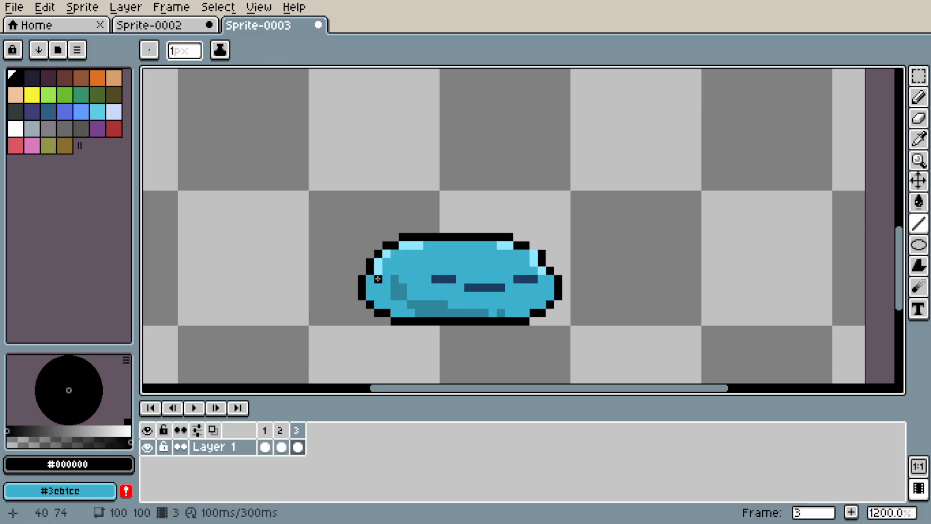
click(362, 271)
alt+click(378, 270)
click(370, 270)
alt+click(386, 270)
click(378, 271)
Match the upper-right outline of frame 3's ball to the left side and extend its highlight with the sampled #8fe9ff.
alt+click(541, 253)
click(533, 246)
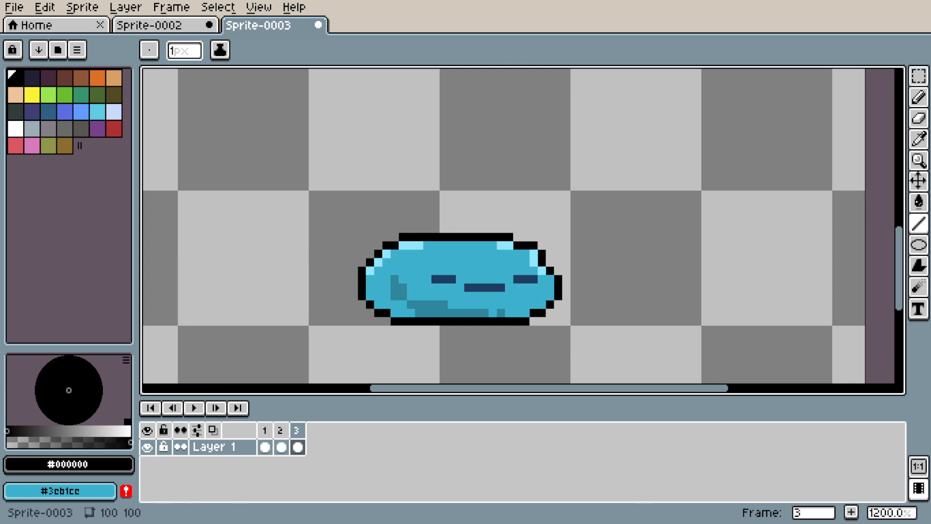
key(m)
drag(483, 219, 560, 253)
key(ctrl+z)
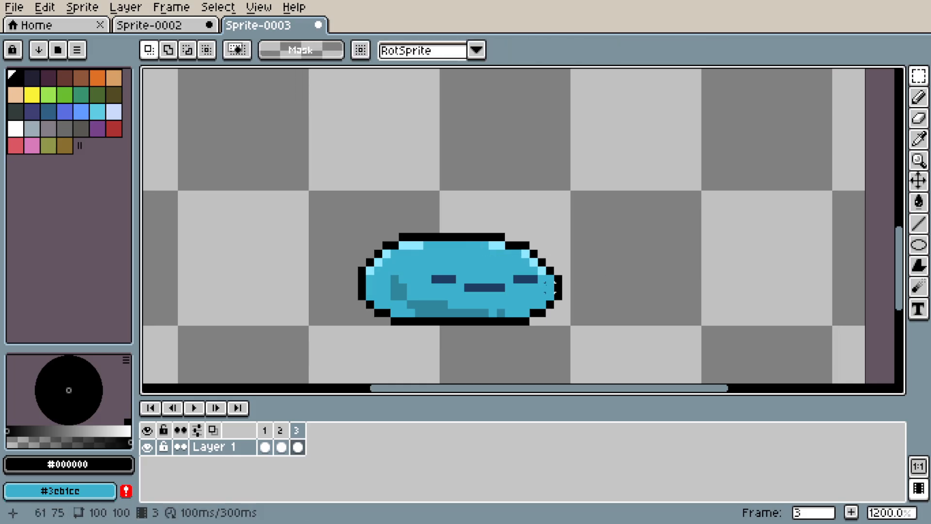
key(i)
click(502, 245)
key(l)
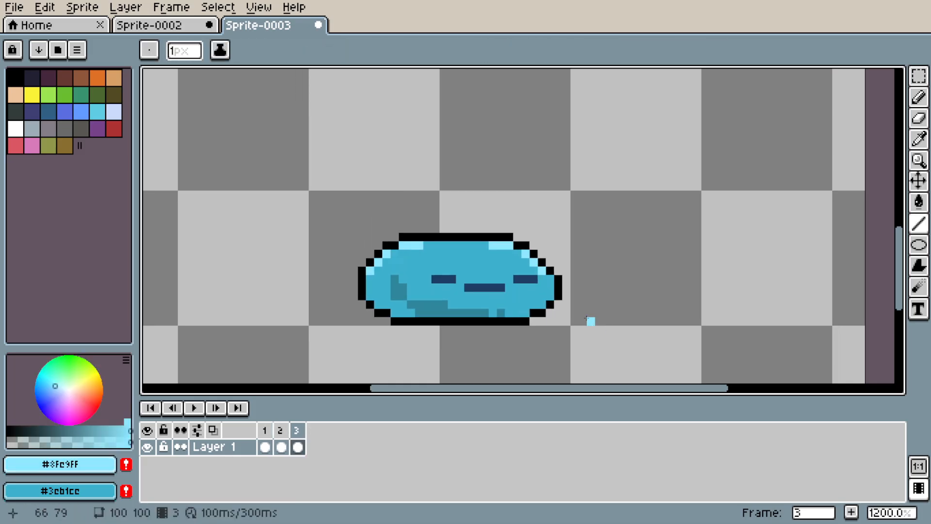
Widen frame 3's ball by shifting its halves 1 px outward each way, and fill the middle to lengthen the mouth to 7 px.
key(m)
drag(483, 219, 591, 338)
key(Right)
click(671, 314)
drag(361, 228, 468, 321)
key(Left)
click(501, 296)
drag(459, 236, 460, 336)
drag(469, 287, 492, 286)
click(524, 291)
Flatten frame 3's ball further by lowering its upper strips 2 px in total.
drag(371, 211, 575, 239)
click(558, 271)
drag(395, 236, 517, 260)
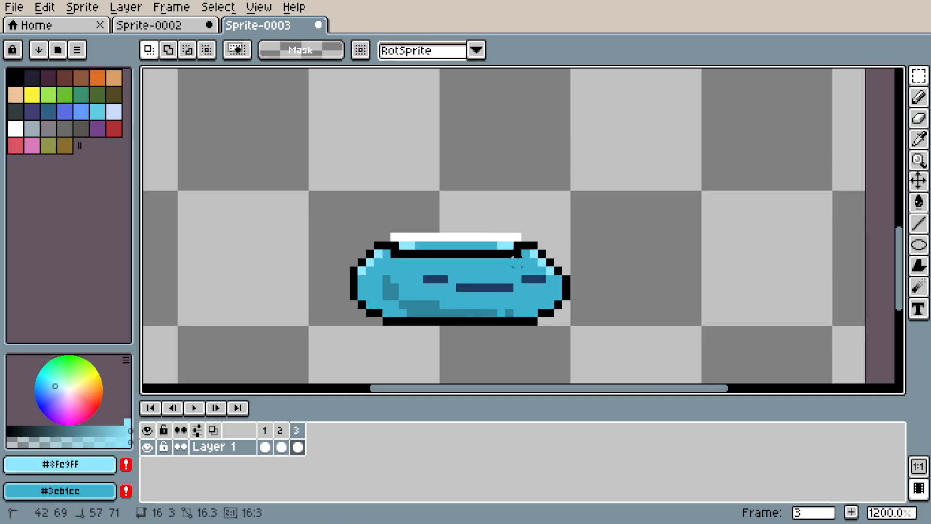
click(518, 268)
drag(370, 245, 542, 263)
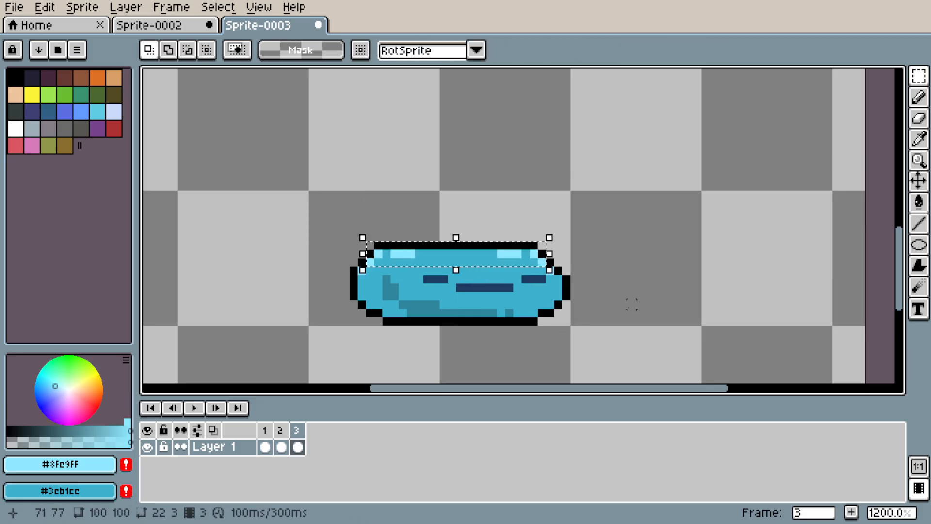
key(Down)
click(672, 312)
Move frame 3's eyes and mouth down 1 px and sample the ball's blue for touch-ups.
mouse_move(427, 279)
mouse_down()
mouse_move(542, 296)
mouse_move(415, 284)
mouse_up()
key(Down)
click(639, 320)
key(l)
alt+click(549, 292)
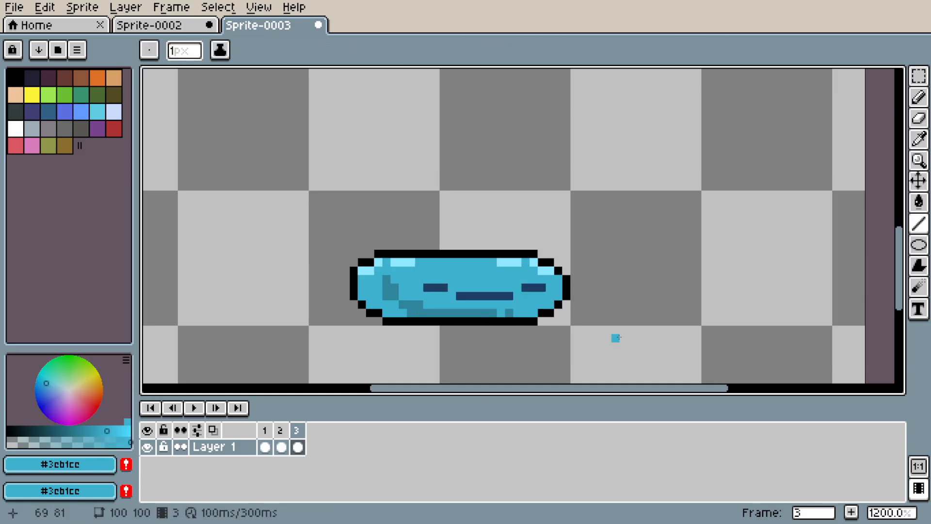
Raise the upper strip of frame 3's ball 1 px.
key(m)
drag(320, 218, 621, 269)
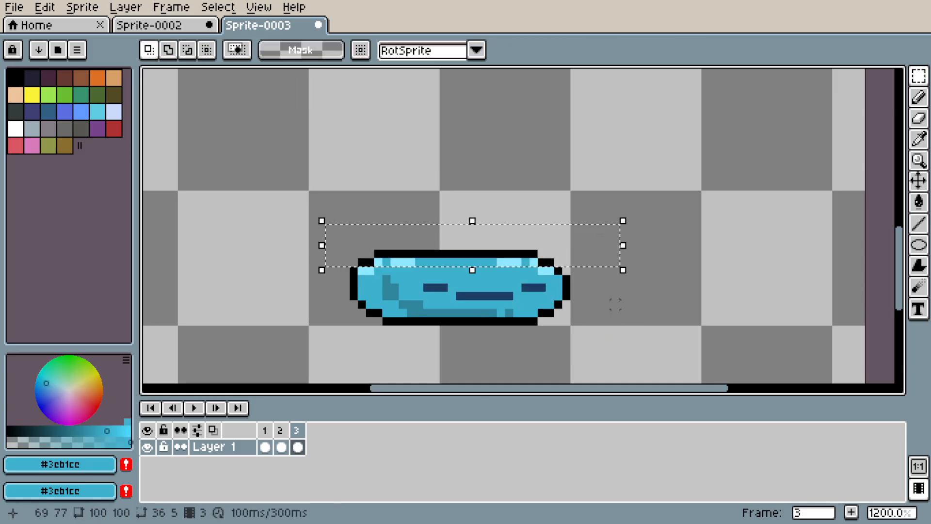
key(Up)
key(ctrl+d)
Erase stray pixels and redraw the rounded black outline at the upper-left corner of frame 3's ball.
key(i)
click(373, 314)
key(l)
key(e)
click(359, 250)
key(l)
drag(362, 261, 378, 254)
key(e)
key(l)
Redraw the upper-right corner outline of frame 3's ball, fill the gap with blue, and join the highlight along the top.
click(550, 254)
drag(557, 262, 371, 262)
alt+click(547, 270)
click(558, 270)
alt+click(558, 279)
alt+click(518, 254)
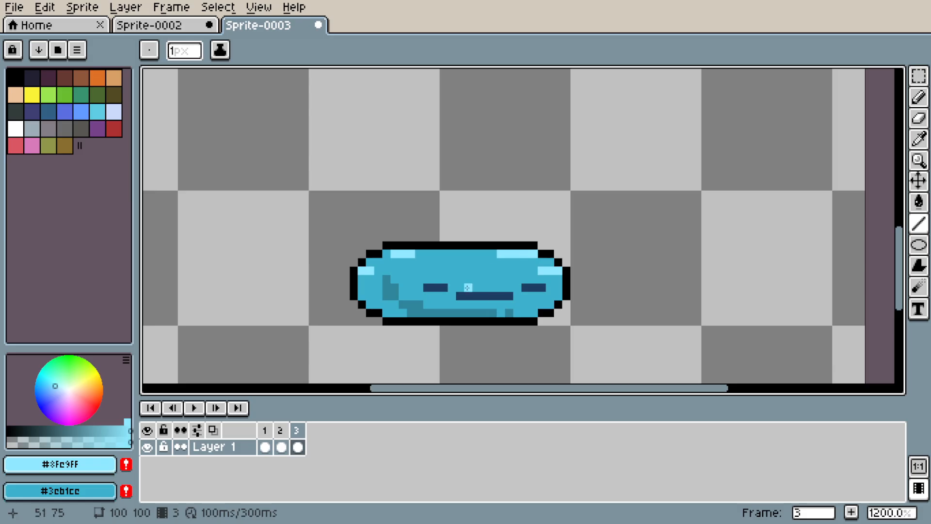
Move frame 3's eyes and mouth up 1 px and sample the ball's blue for touch-ups.
key(m)
key(Up)
mouse_move(427, 287)
mouse_down()
mouse_move(542, 296)
mouse_move(428, 295)
mouse_up()
key(ctrl+d)
key(i)
click(548, 301)
key(l)
key(i)
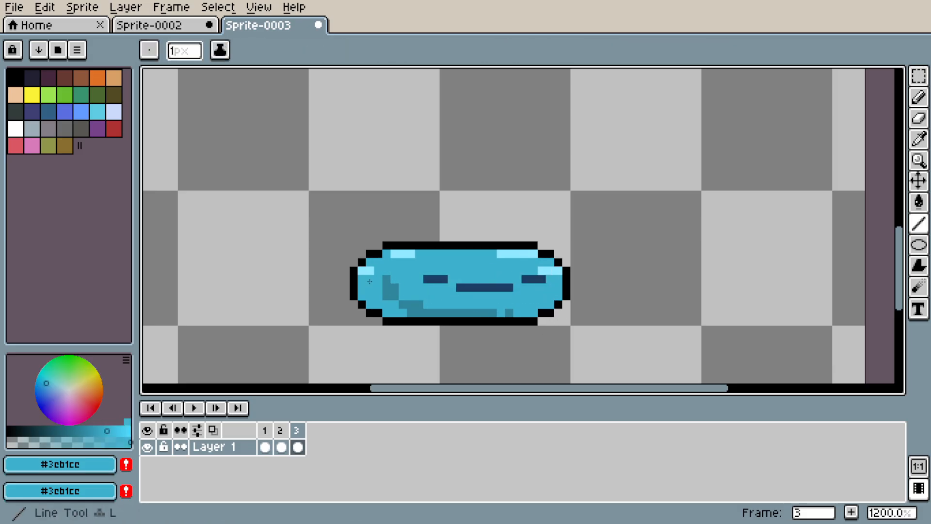
Touch up the highlights at both upper corners of frame 3's ball and compare it with frame 2.
alt+click(367, 271)
click(386, 253)
alt+click(533, 271)
click(542, 270)
key(Right)
key(Right)
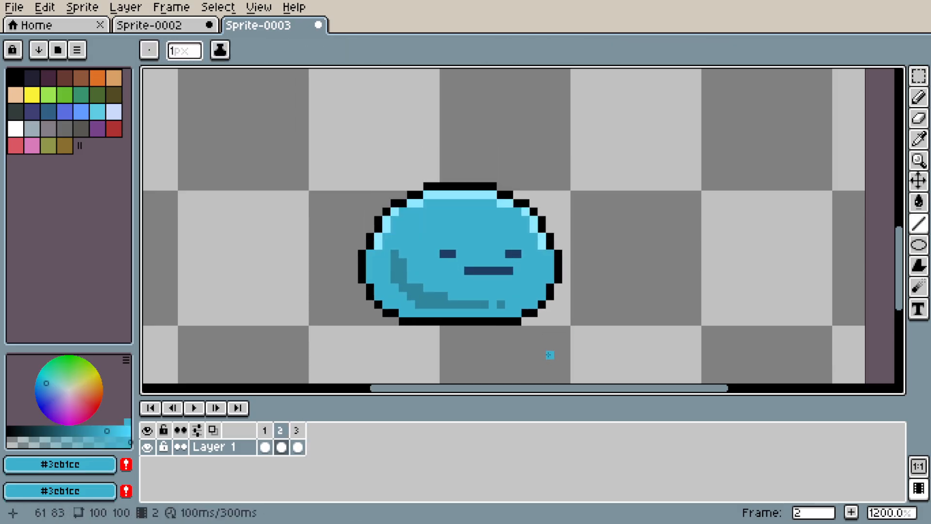
key(Right)
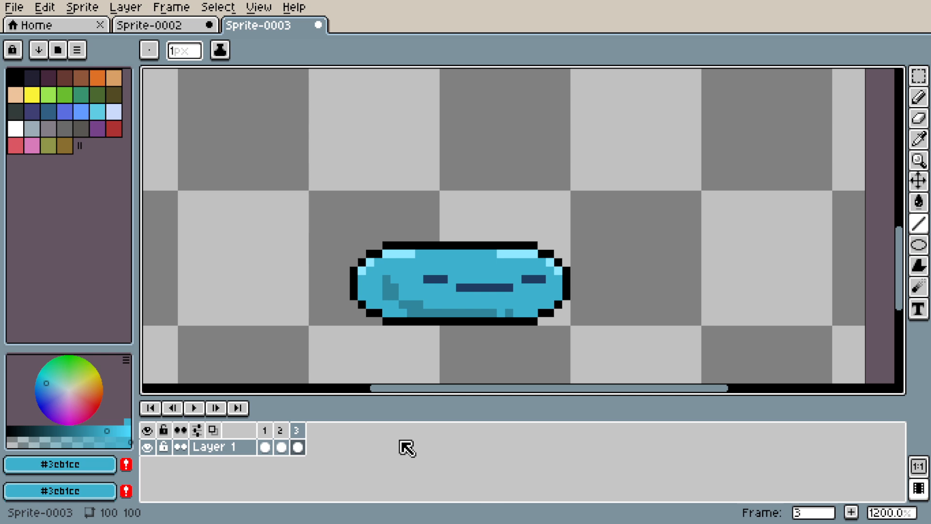
Add frame 4 as a copy of frame 1's smiling round ball, placed after the flattened frame 3.
click(265, 445)
key(alt+n)
click(281, 431)
drag(287, 434, 321, 436)
click(282, 446)
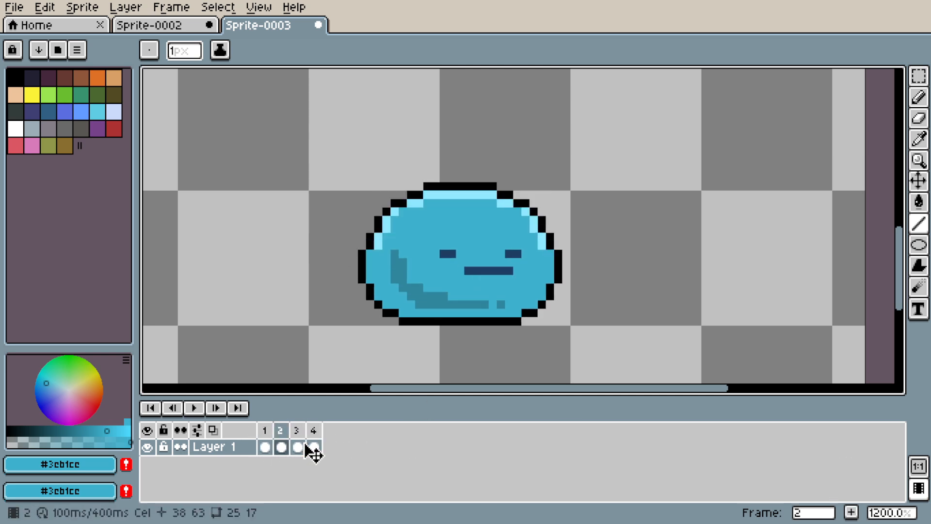
key(Right)
key(Right)
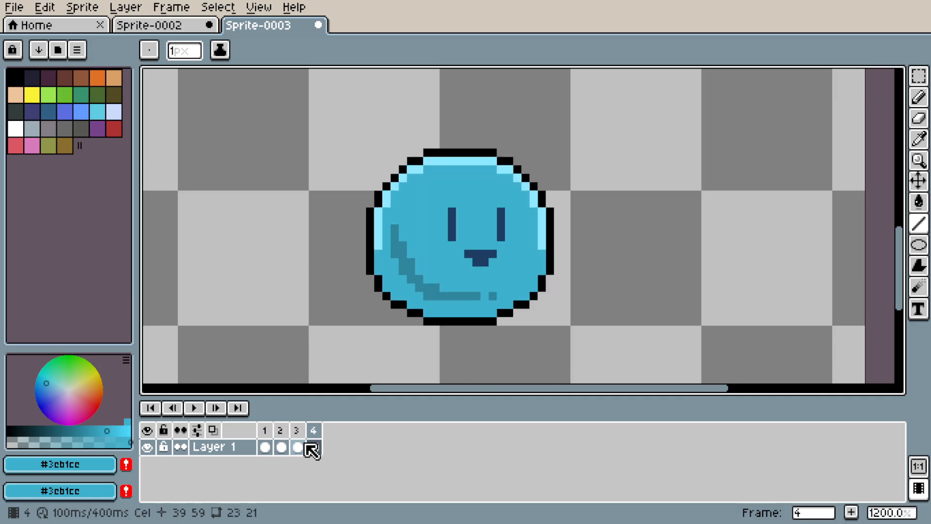
Widen the lower half of frame 1's ball by shifting its lower sides outward 1 px each.
click(266, 447)
key(m)
mouse_move(354, 237)
mouse_down()
mouse_move(436, 338)
mouse_move(453, 338)
mouse_move(428, 295)
mouse_move(436, 338)
mouse_up()
key(Left)
drag(517, 237, 648, 346)
key(Right)
click(549, 213)
Fill the gaps in the widened ball with black outline and blue body color, and sample the shadow blue.
key(b)
alt+click(433, 322)
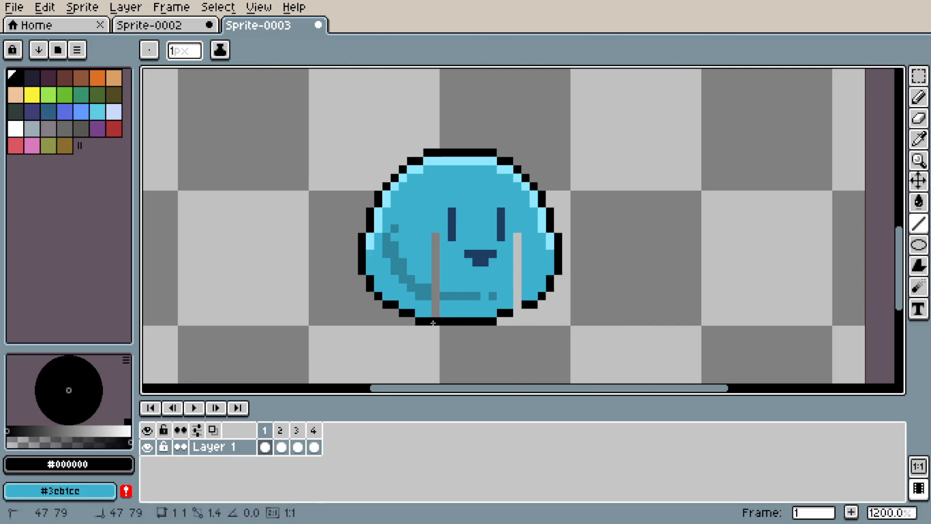
click(517, 313)
alt+click(523, 282)
drag(517, 237, 517, 305)
drag(436, 313, 436, 237)
alt+click(440, 294)
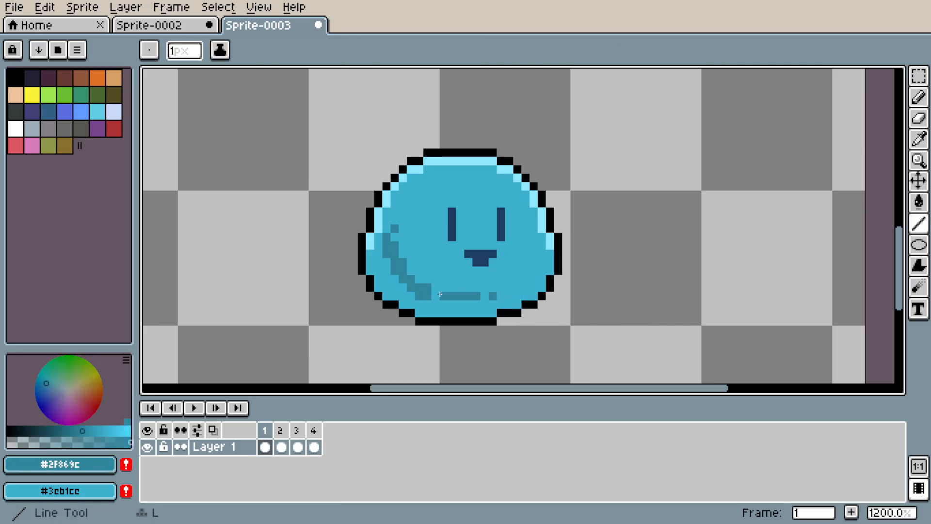
Add frame 5 after frame 4 and stretch its ball about 8 px taller.
click(314, 448)
click(848, 510)
drag(542, 278, 529, 291)
scroll(490, 246, down, 1)
key(m)
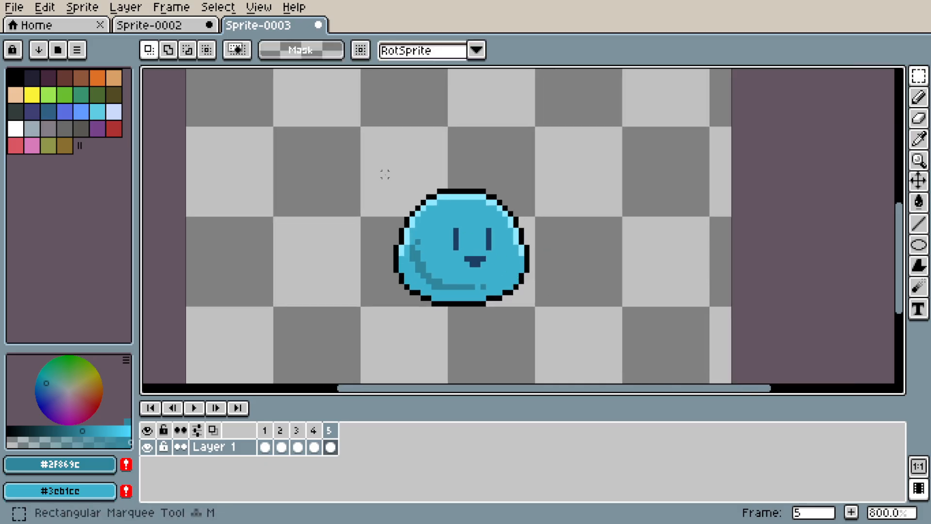
drag(351, 157, 572, 333)
drag(458, 175, 478, 129)
click(612, 255)
key(i)
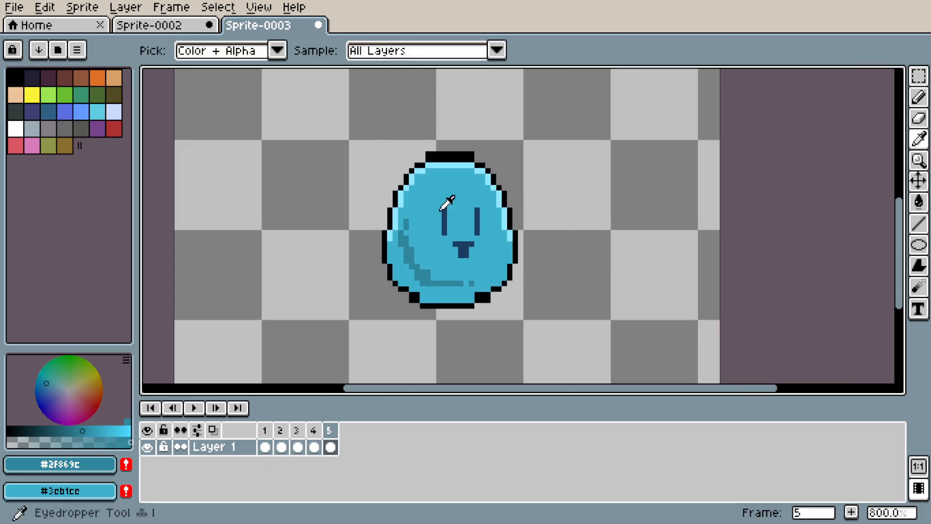
Push the bulging lower outlines on both sides of frame 5's ball inward 1 px.
key(e)
key(m)
drag(385, 233, 330, 278)
key(Right)
drag(515, 233, 553, 277)
key(Left)
click(558, 339)
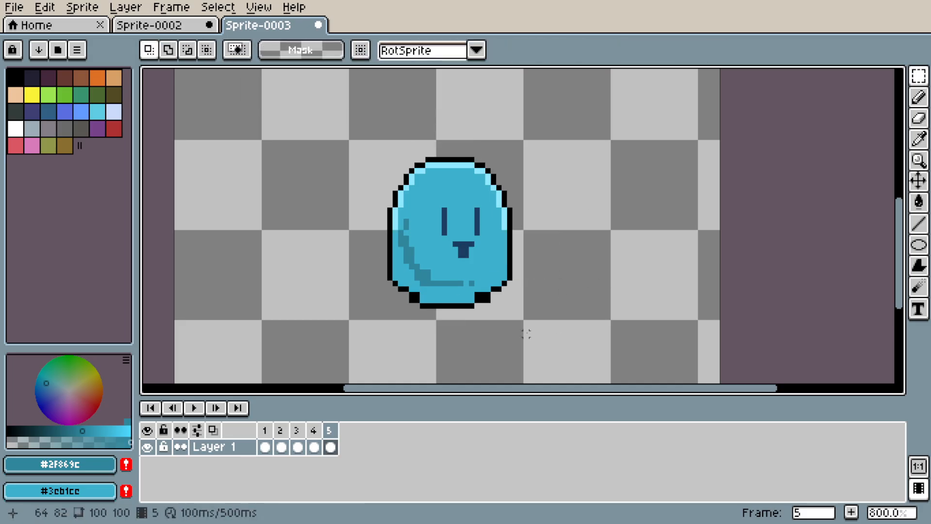
Rework the bottom edge of frame 5's ball so its corners have a thin diagonal outline.
drag(412, 300, 494, 334)
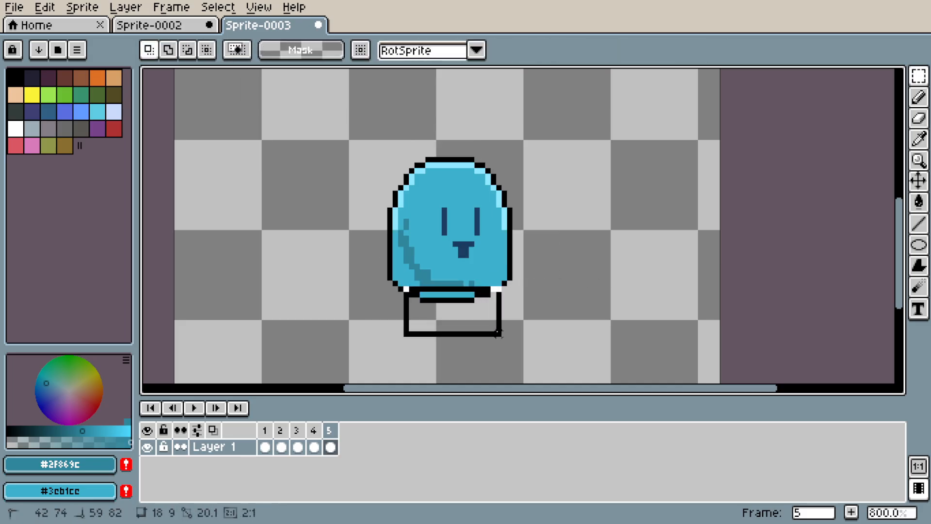
drag(450, 281, 450, 287)
key(ctrl+d)
key(l)
alt+click(495, 290)
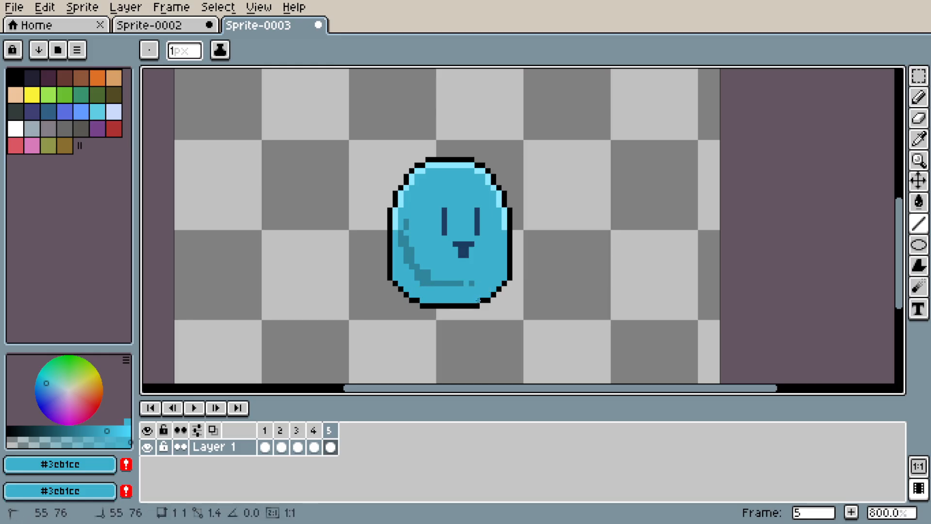
alt+click(471, 283)
Round the lower corners of frame 5's ball further by ending its straight side outlines higher up.
key(m)
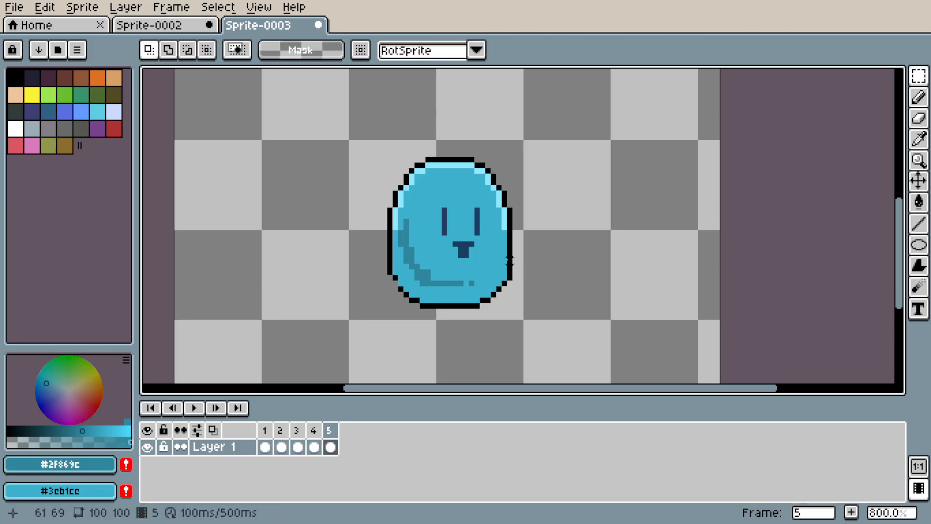
alt+click(469, 320)
drag(381, 262, 521, 334)
key(ctrl+z)
key(ctrl+z)
mouse_move(400, 289)
mouse_down()
mouse_move(506, 323)
mouse_move(499, 249)
mouse_up()
key(ctrl+z)
key(Up)
key(Up)
key(ctrl+d)
key(l)
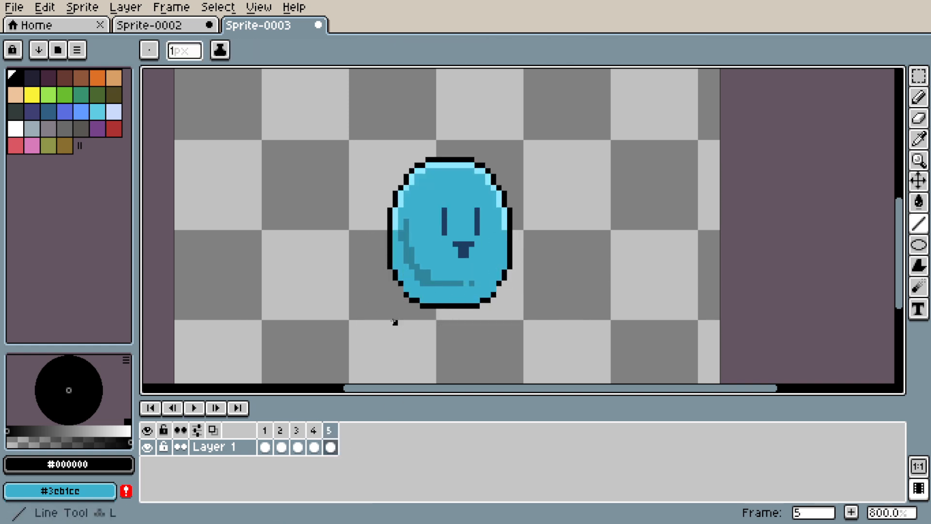
Stretch frame 5's ball 1 px taller and narrow it, scaling the selected area to 24 × 34 px.
key(m)
drag(381, 128, 531, 317)
drag(455, 125, 455, 119)
drag(532, 219, 516, 220)
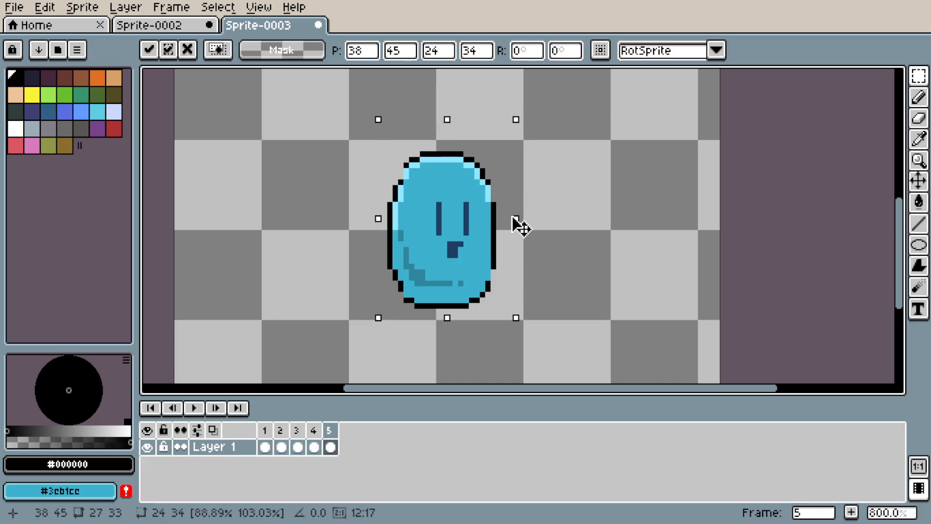
key(ctrl+d)
Touch up the side and lower corner pixels of frame 5's narrowed ball with black outline and blue fill.
key(l)
drag(400, 179, 400, 181)
key(i)
click(493, 266)
key(l)
click(487, 277)
click(493, 271)
click(395, 283)
alt+click(406, 283)
click(401, 283)
Compare frame 5 with its neighbor and play the five-frame animation to check the squash and stretch.
click(327, 431)
click(318, 432)
click(328, 432)
key(m)
click(194, 407)
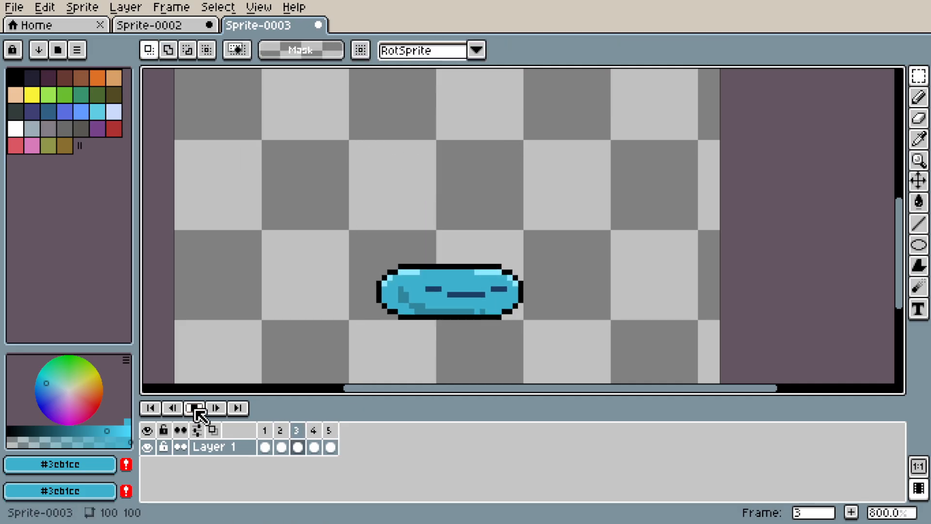
scroll(668, 305, down, 1)
Move frame 5's ball up about 19 px off the ground and clean up its mouth and left-side shading.
drag(372, 152, 546, 343)
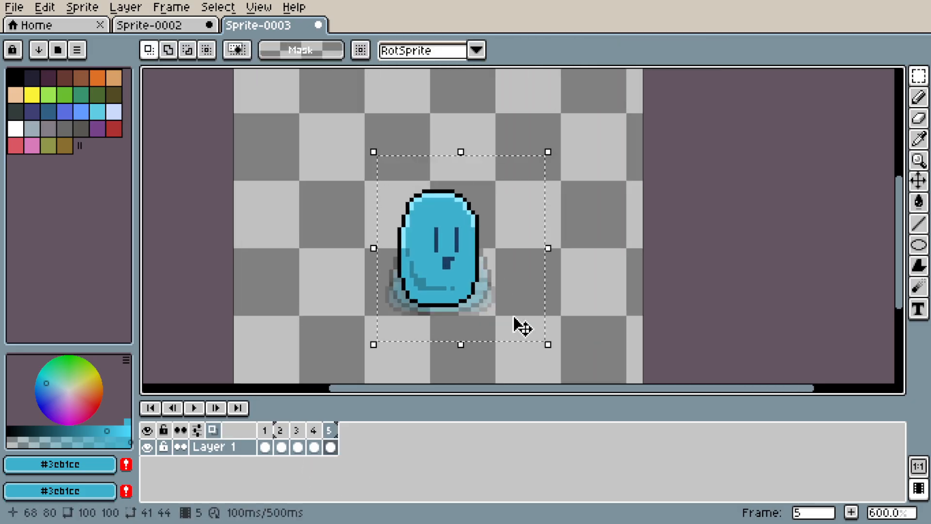
drag(461, 301, 461, 222)
click(517, 305)
drag(518, 304, 515, 311)
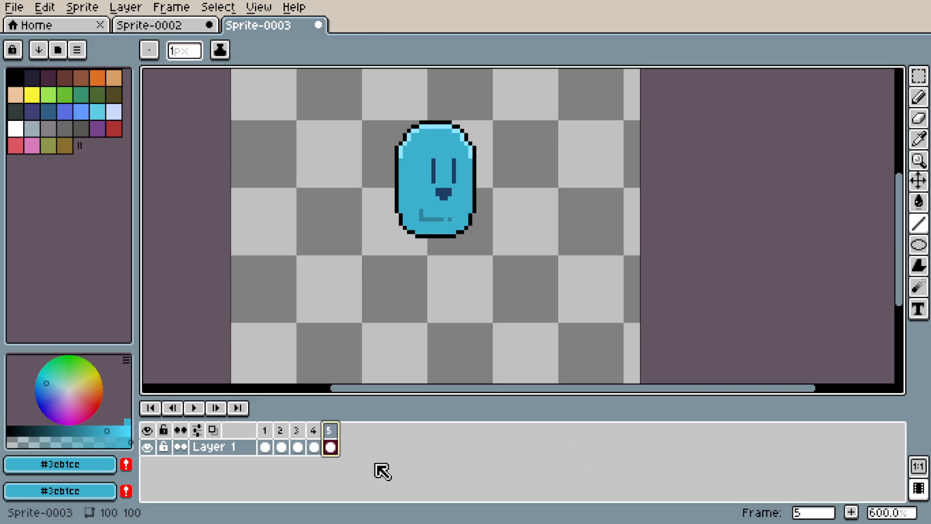
key(Left)
key(Right)
Add frame 6 and shorten its ball by moving the lower part up 2 px.
click(852, 513)
drag(483, 260, 510, 278)
key(m)
drag(412, 194, 535, 287)
key(Up)
key(Up)
click(576, 279)
Move frame 6's bottom strip up 1 px and its top strip down 1 px, and compare with frame 5.
drag(424, 228, 547, 275)
key(Up)
click(621, 235)
drag(400, 127, 552, 152)
key(Down)
click(572, 222)
click(331, 447)
click(347, 446)
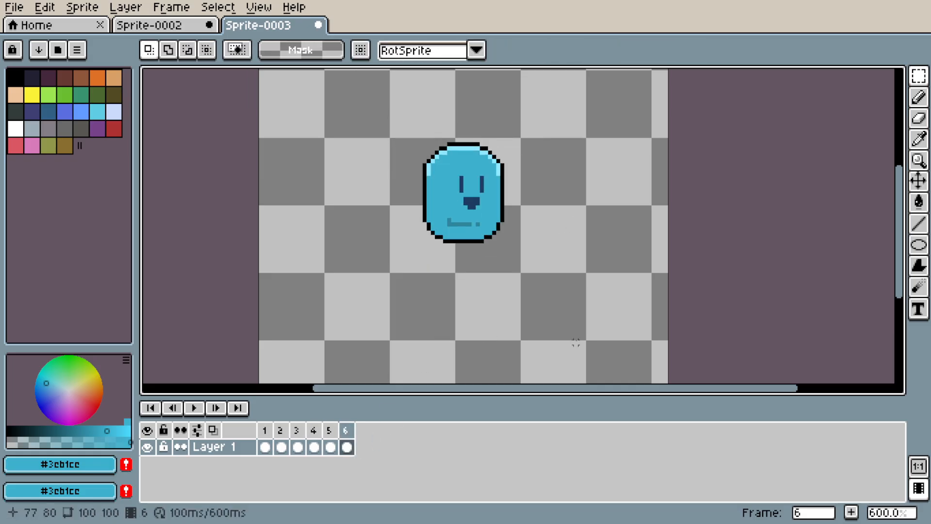
Raise frame 6's whole ball 2 px and preview the jump.
drag(403, 123, 537, 272)
key(Up)
key(Up)
click(574, 317)
click(330, 447)
click(347, 446)
key(Return)
key(Return)
Add frame 7, move the lower part of its ball up 1 px, and compare with frame 1.
click(851, 512)
click(265, 443)
click(363, 444)
drag(399, 195, 572, 276)
key(Up)
click(608, 325)
click(265, 431)
click(363, 431)
Widen frame 7's ball by shifting its middle side sections outward 1 px each.
drag(412, 199, 459, 248)
click(480, 258)
click(449, 254)
drag(412, 166, 408, 170)
key(Left)
click(498, 170)
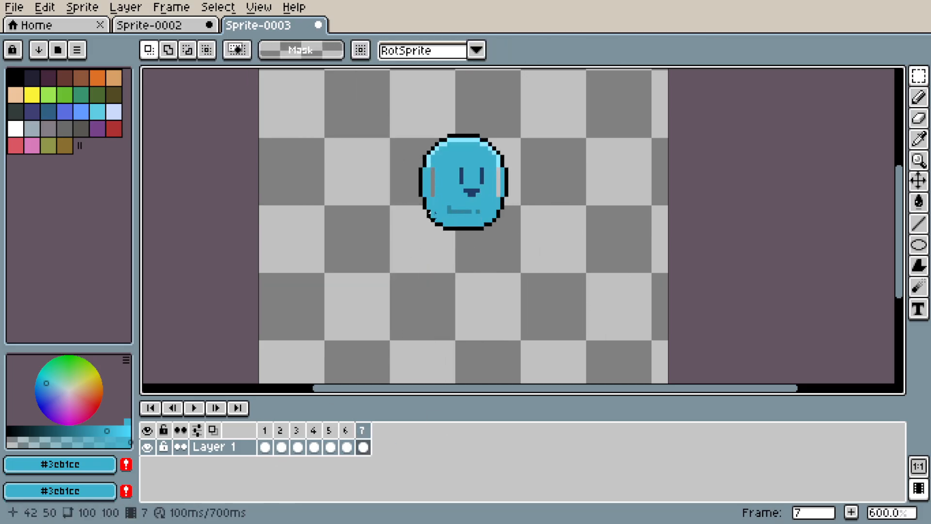
Fill the gaps inside both sides of frame 7's ball with blue and compare it with frames 5 and 6.
key(i)
key(l)
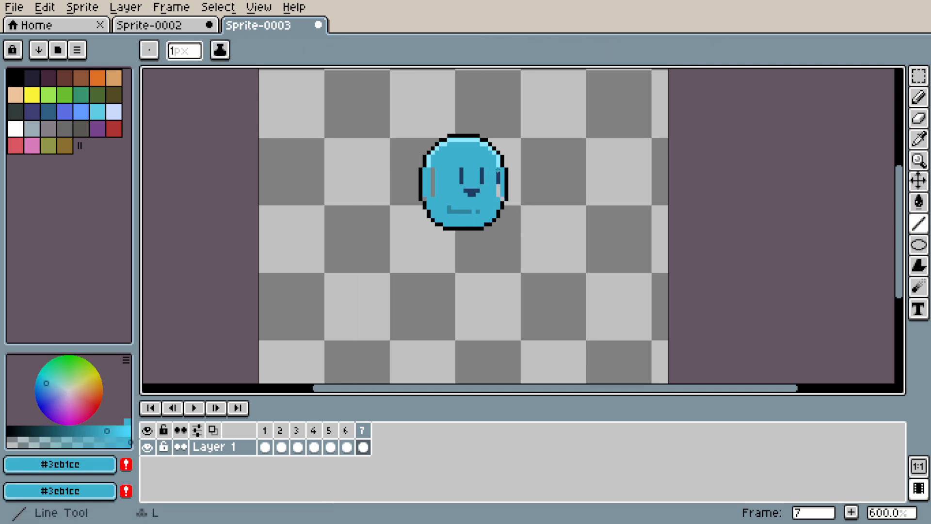
key(Left)
key(Left)
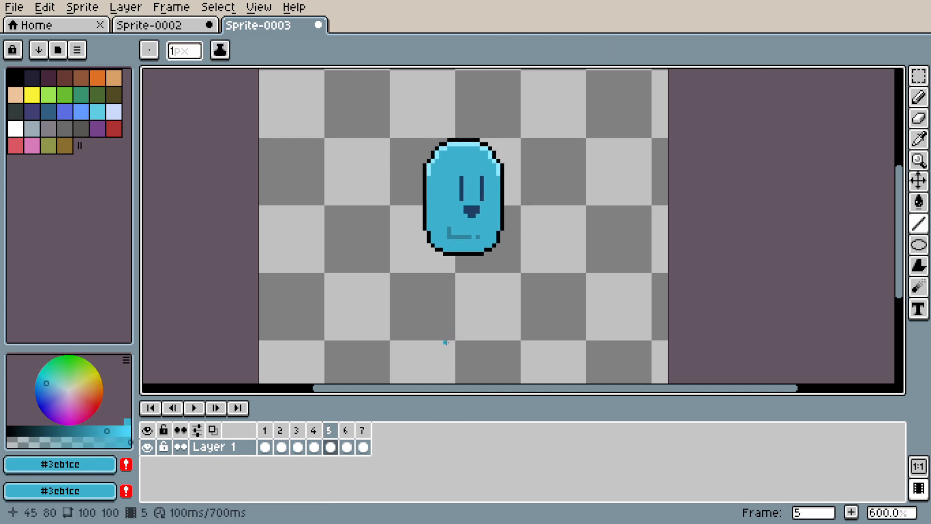
key(Right)
key(Right)
Raise frame 7's whole ball 1 px and compare it with frame 6.
key(m)
drag(409, 114, 533, 274)
key(Up)
click(593, 279)
key(Right)
click(347, 431)
key(Right)
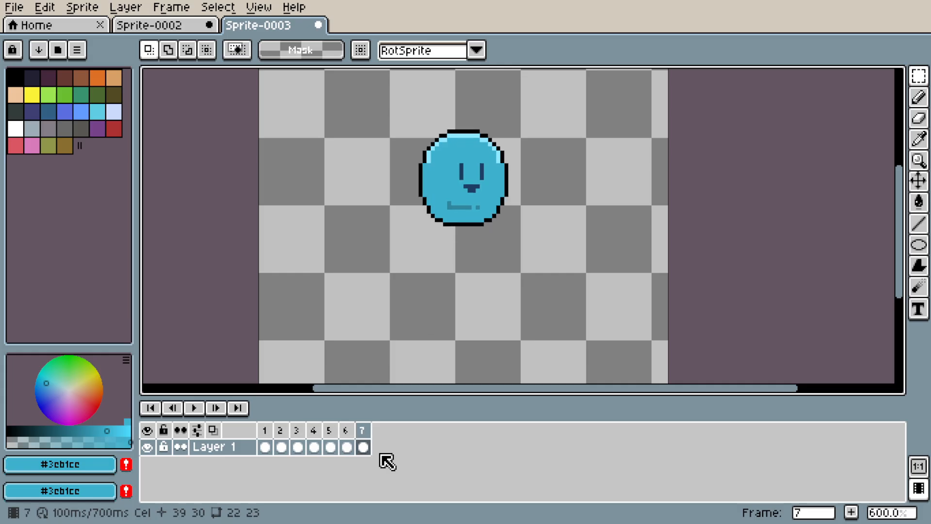
Add frame 8 and paste a copy of frame 6 into it.
click(852, 511)
click(346, 447)
key(ctrl+c)
click(380, 448)
key(ctrl+v)
key(Escape)
Add frame 9 and paste a copy of frame 5 into it.
click(856, 510)
click(347, 448)
click(332, 448)
key(ctrl+c)
click(377, 447)
click(397, 447)
key(ctrl+v)
key(Escape)
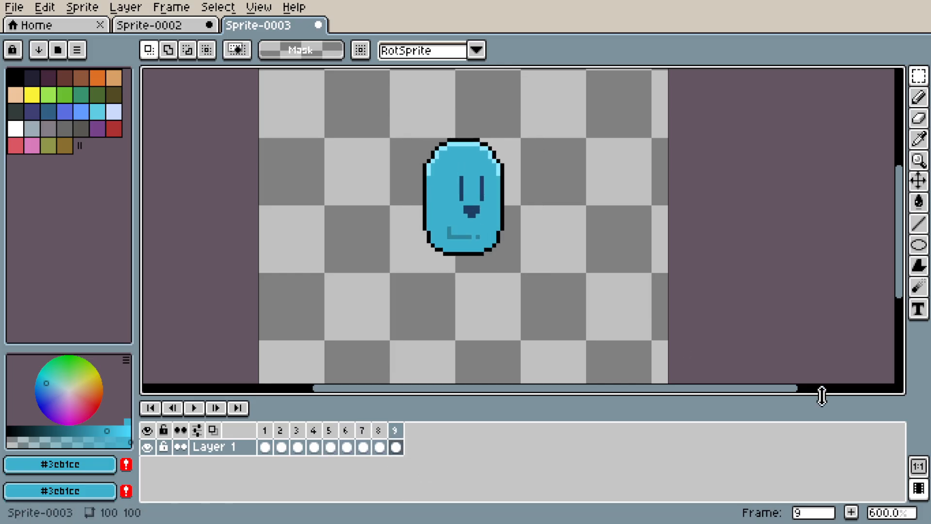
Add frame 10 and place a copy of frame 5's stretched ball lower in it, partway down the fall.
click(851, 511)
key(ctrl+v)
key(Escape)
click(265, 447)
click(412, 447)
key(ctrl+v)
key(Escape)
Add frame 11 and look back at frames 4 and 8 to choose the pose that continues the fall.
click(851, 512)
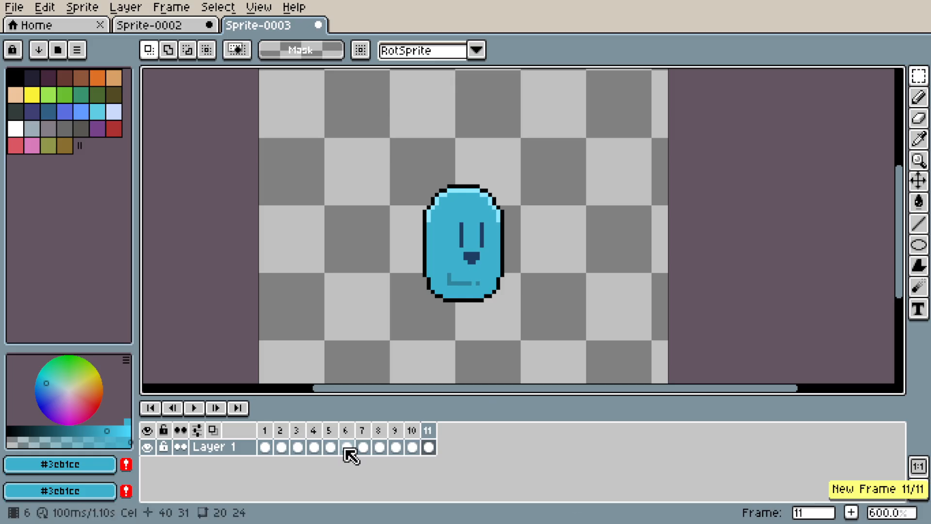
click(315, 447)
click(427, 447)
click(379, 447)
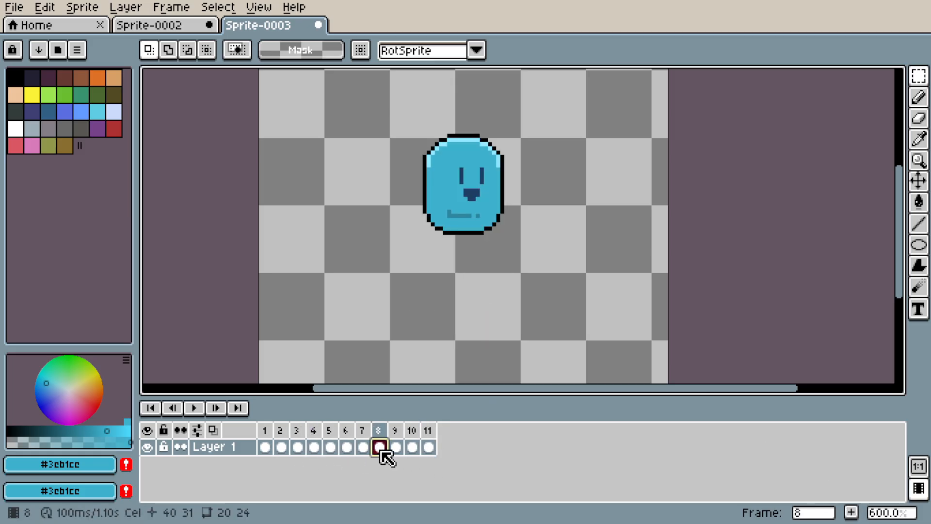
click(428, 447)
Add frame 12, clear its stretched ball and, with onion skinning on, paste frame 8's shorter ball at ground level.
click(851, 512)
drag(388, 156, 559, 329)
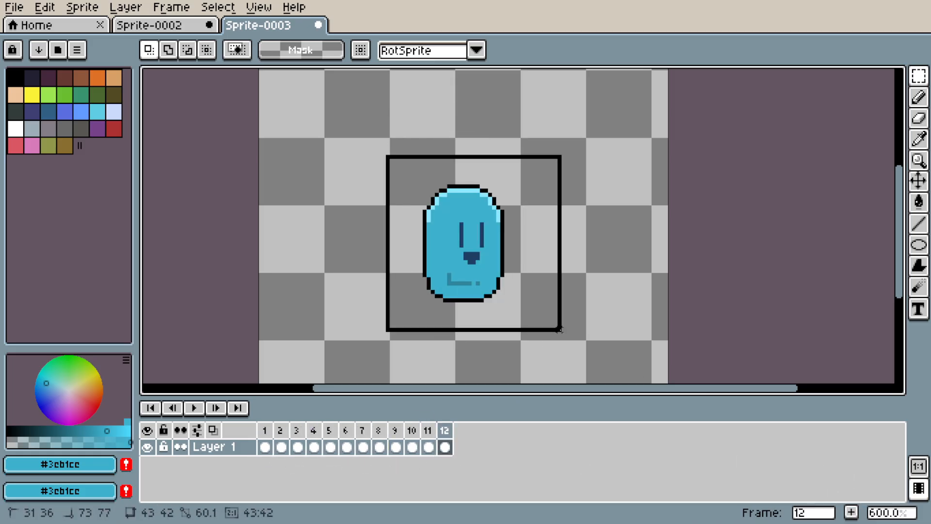
key(Delete)
click(216, 429)
key(ctrl+v)
key(Escape)
Add frame 13 and put a copy of frame 4's resting ball into it.
click(851, 512)
click(314, 447)
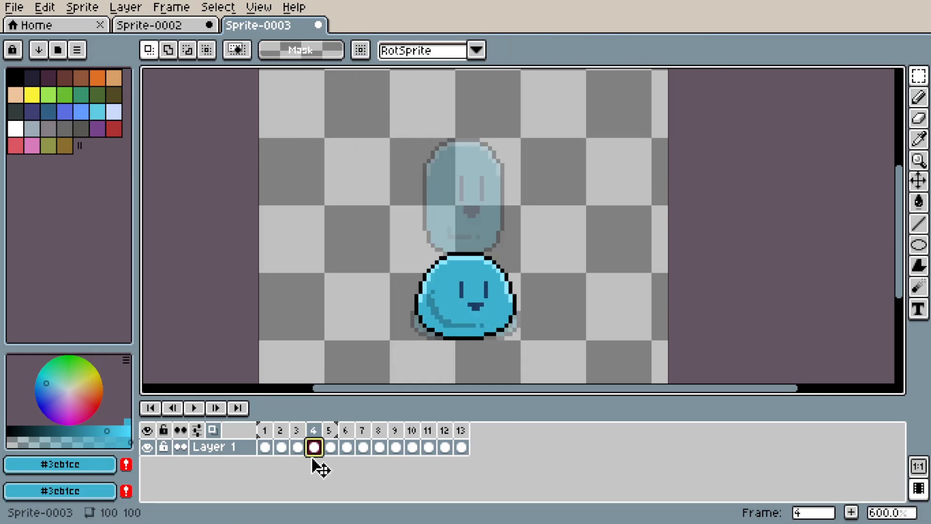
click(331, 447)
click(315, 447)
click(461, 447)
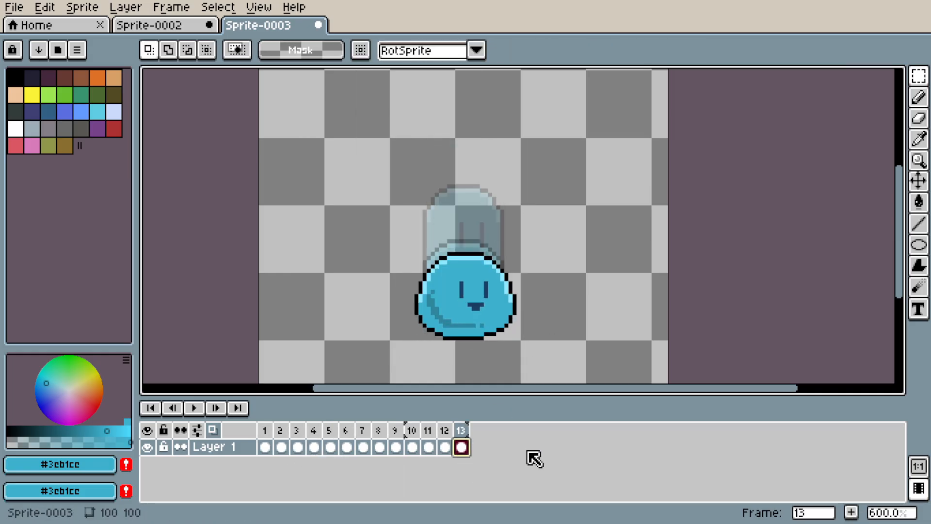
Add a frame after the landed resting ball and paste a copy of frame 3's flattened ball into it.
click(853, 511)
click(281, 447)
click(298, 447)
key(ctrl+c)
click(478, 447)
key(ctrl+v)
Add another frame at the end and paste a copy of frame 2's slightly squashed ball into it.
click(852, 512)
click(281, 447)
click(493, 447)
key(ctrl+v)
Add a closing frame with a copy of frame 1's resting ball and play the animation without onion skinning.
click(852, 512)
click(264, 447)
click(510, 447)
click(213, 430)
click(194, 408)
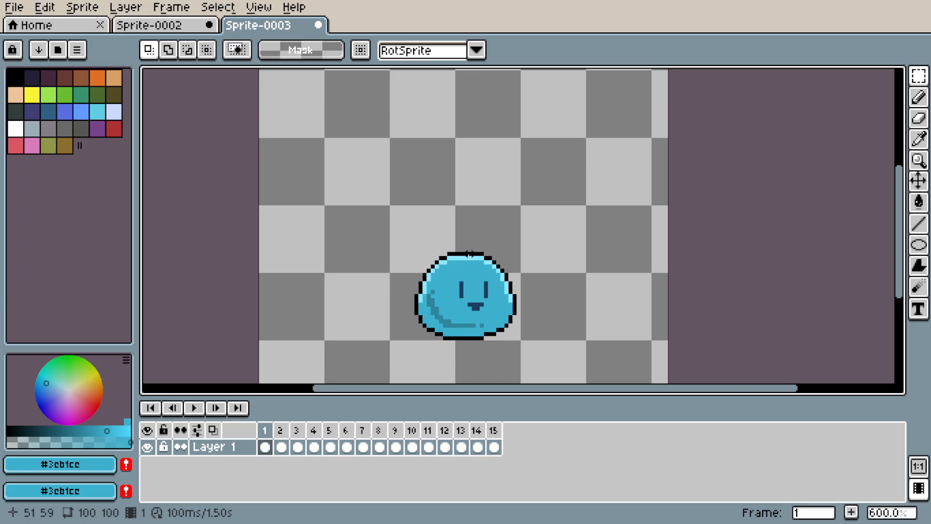
Step back and forth through frames 1 to 3 at close range to examine how the ball squashes before the jump.
click(417, 292)
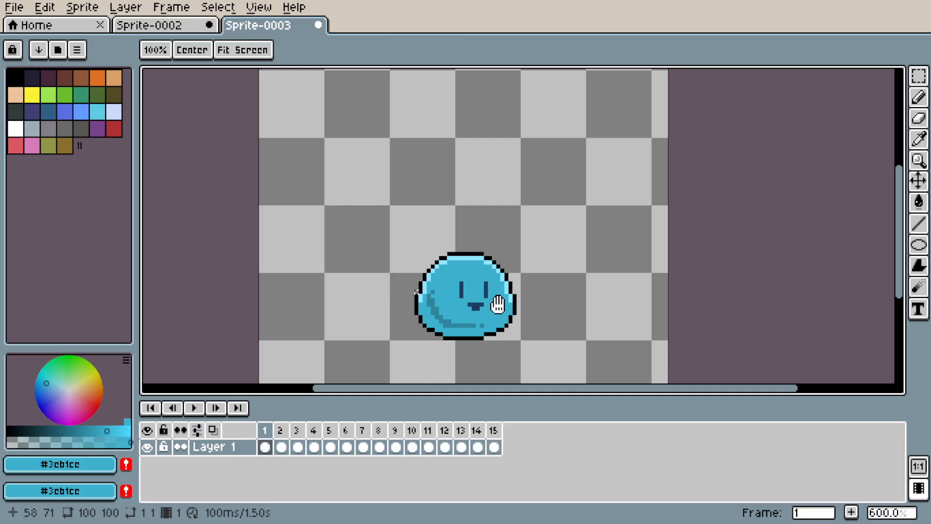
drag(491, 301, 493, 264)
drag(602, 398, 601, 411)
key(z)
click(483, 291)
click(504, 302)
drag(540, 290, 572, 310)
scroll(574, 309, down, 2)
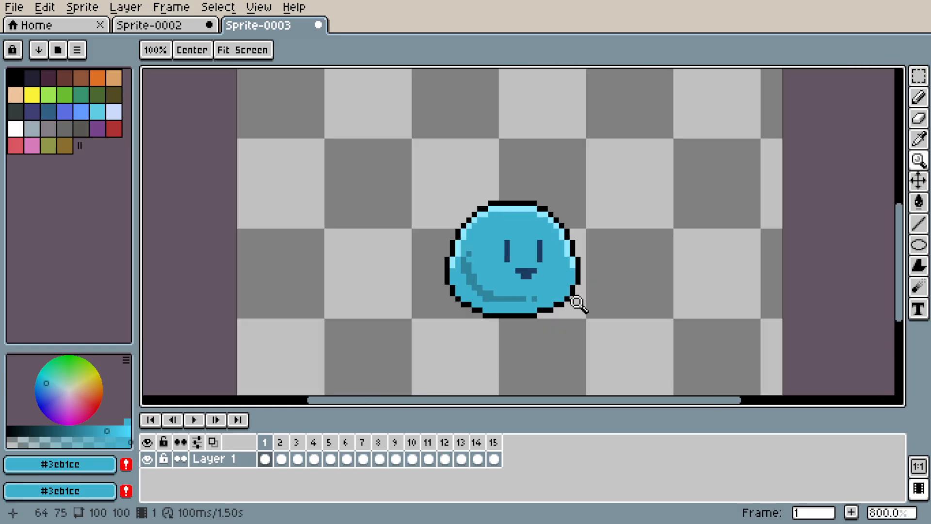
click(281, 459)
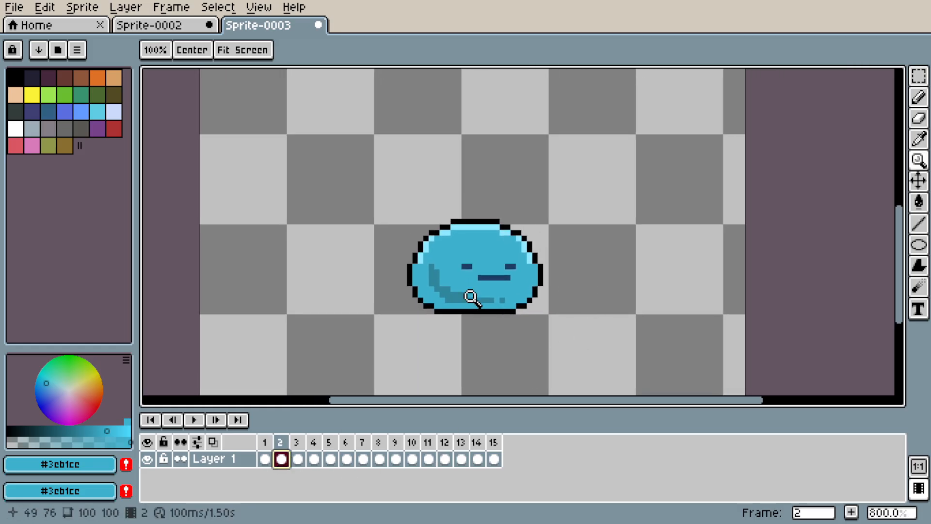
click(299, 459)
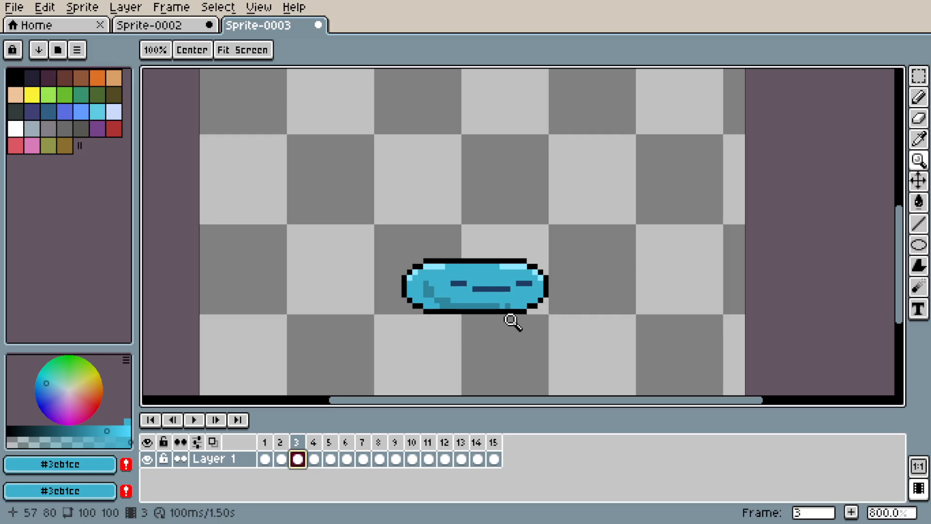
key(Left)
key(Left)
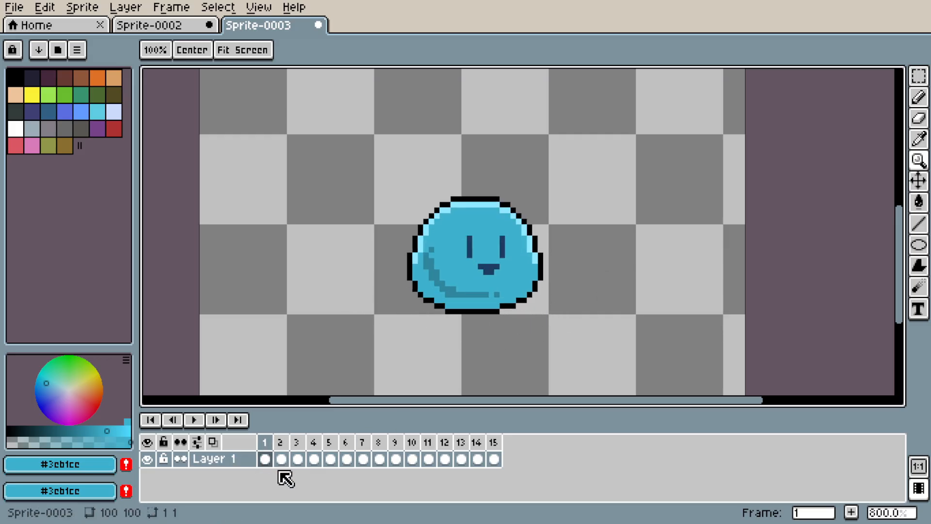
key(Right)
key(Right)
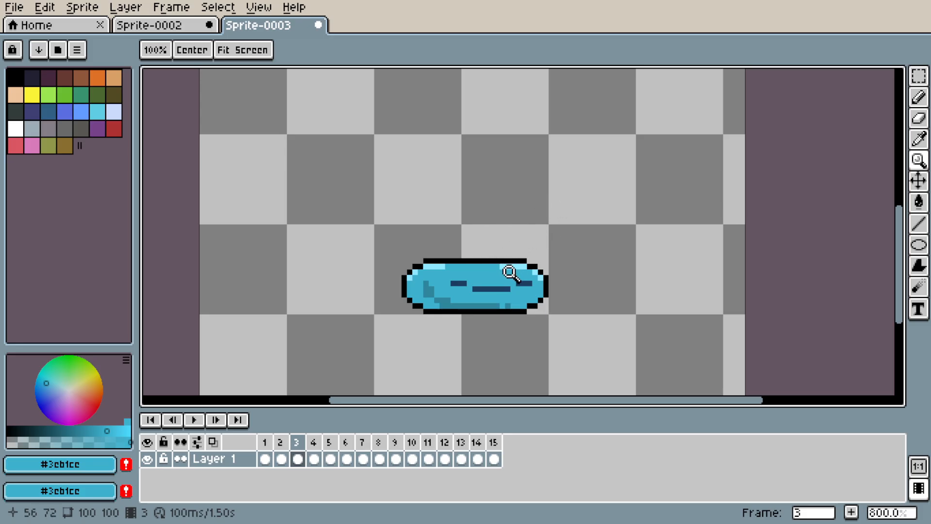
key(Left)
key(Left)
key(Right)
key(Right)
Step through frames 4 to 8 to examine the stretch on take-off and the ball's shape at the peak.
click(314, 461)
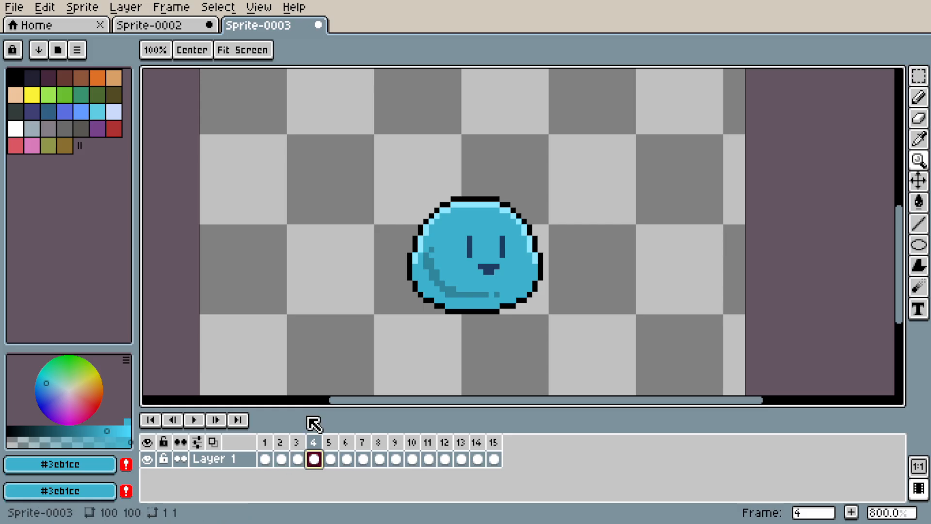
key(Right)
drag(546, 225, 531, 249)
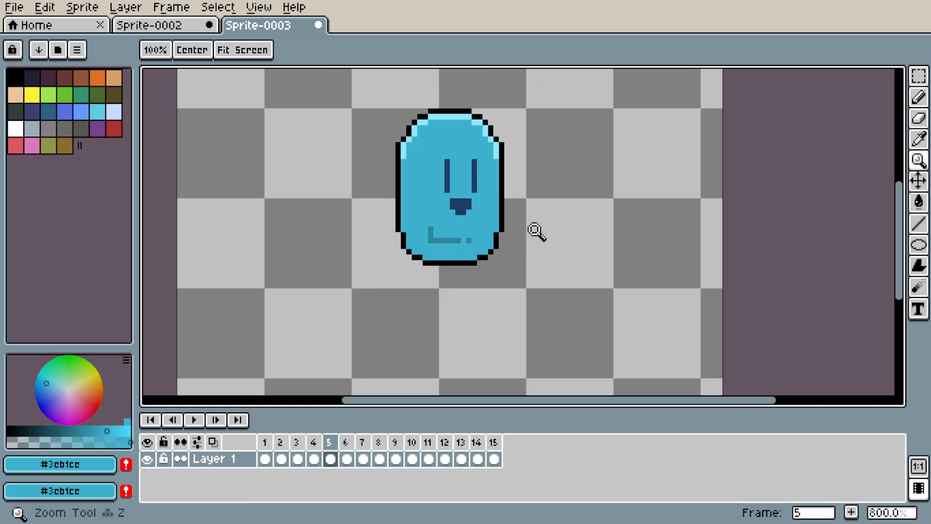
scroll(523, 242, down, 2)
scroll(529, 250, down, 1)
drag(515, 252, 501, 256)
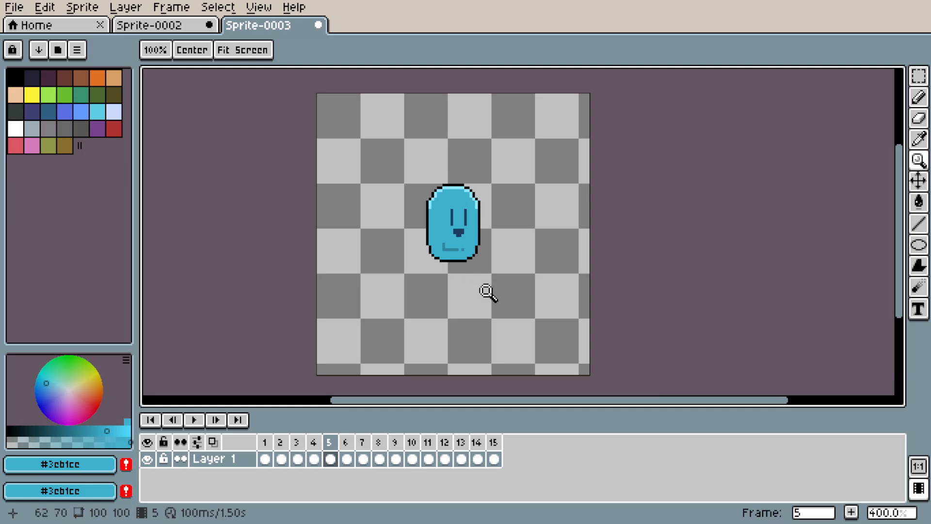
key(Right)
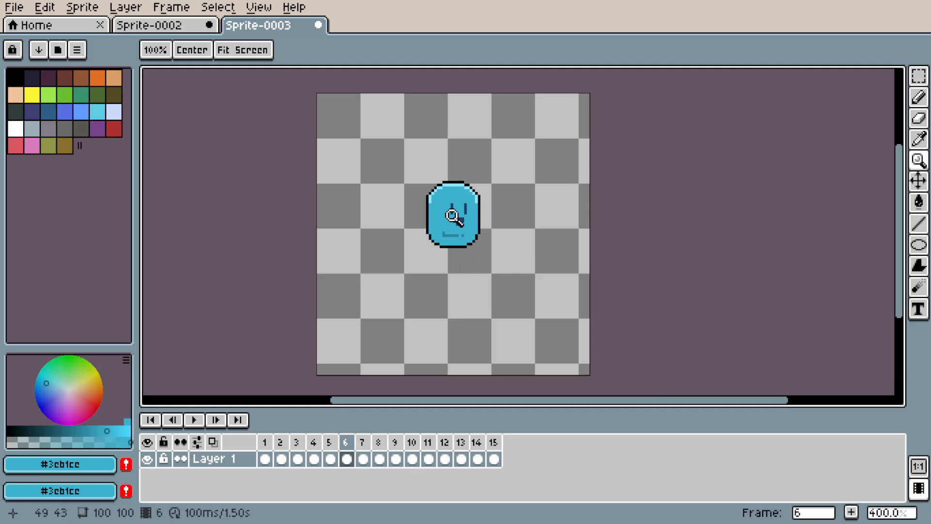
key(Right)
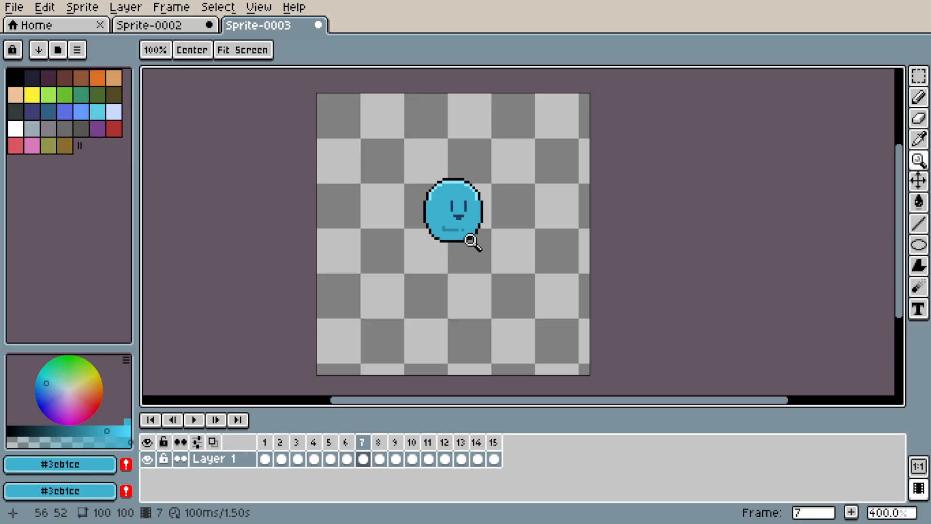
key(Right)
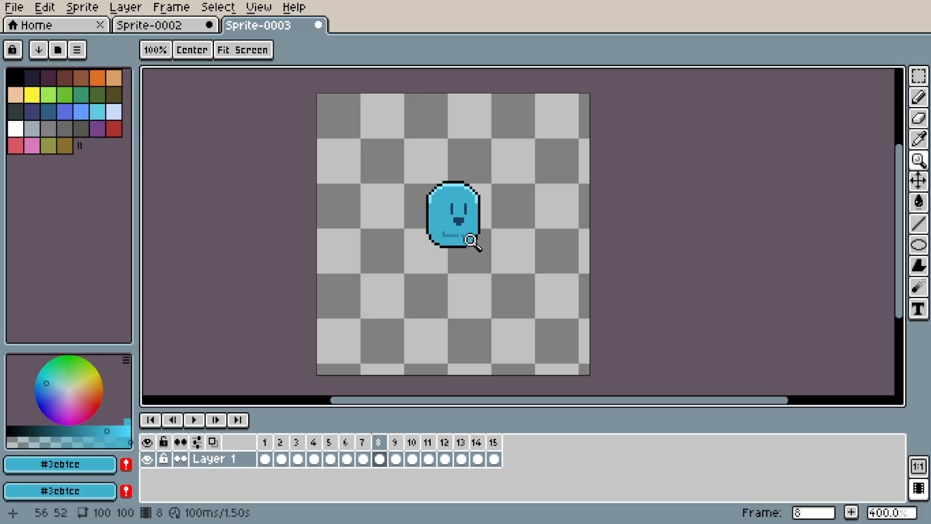
Review the frames from the peak through frame 15 to examine the fall and landing, and play the whole animation.
key(Left)
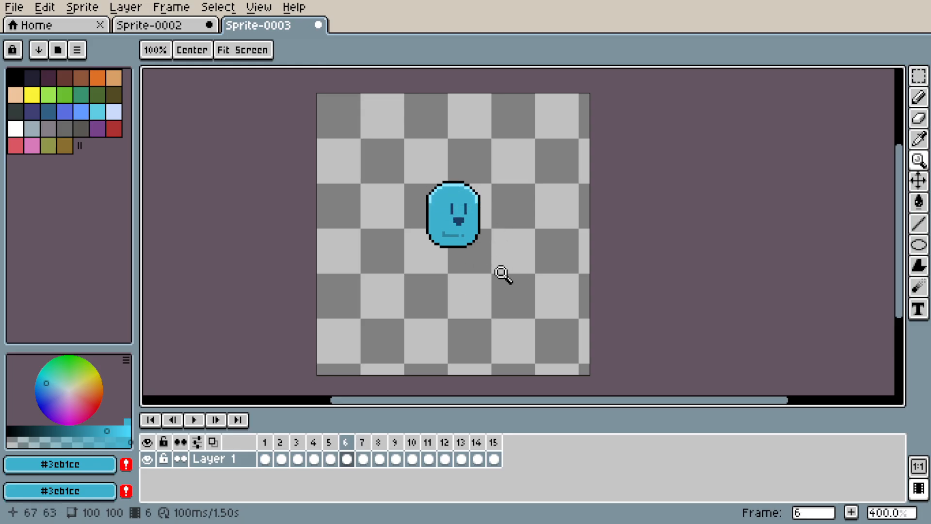
key(Right)
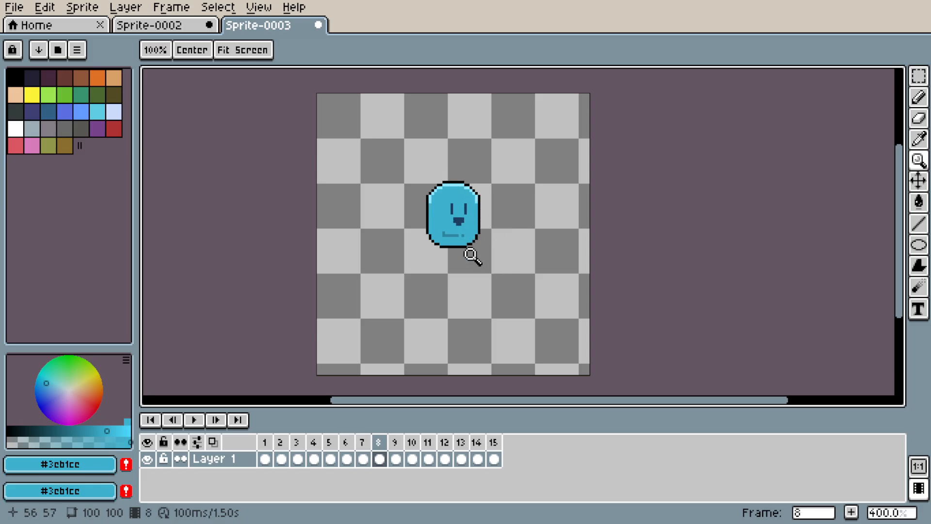
key(Right)
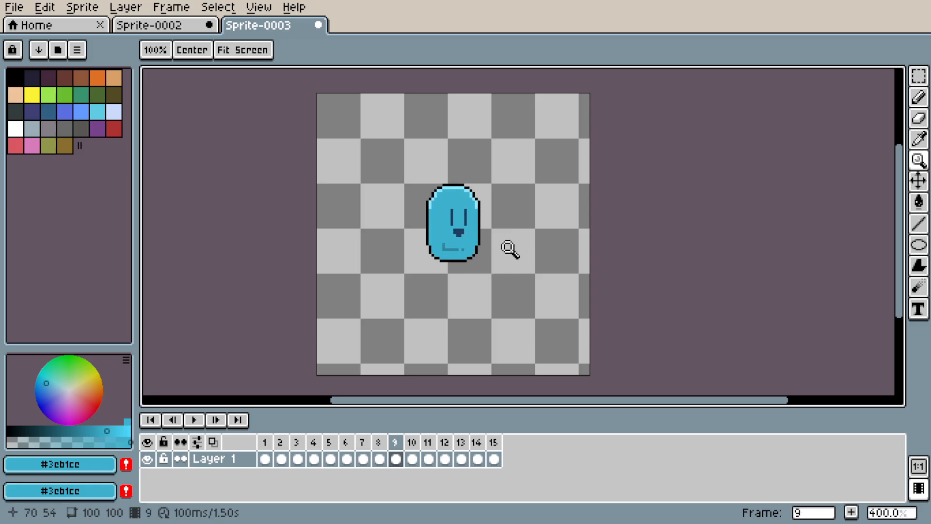
key(Right)
key(Right)
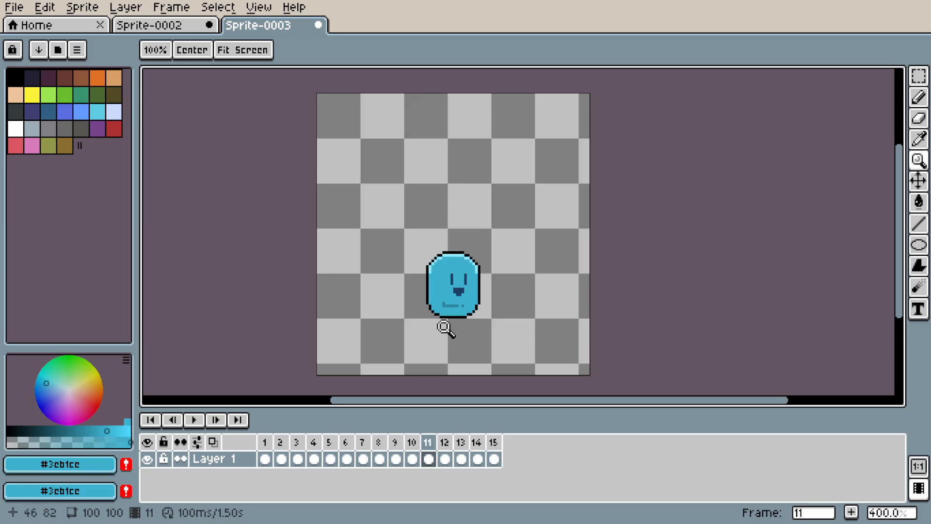
key(Right)
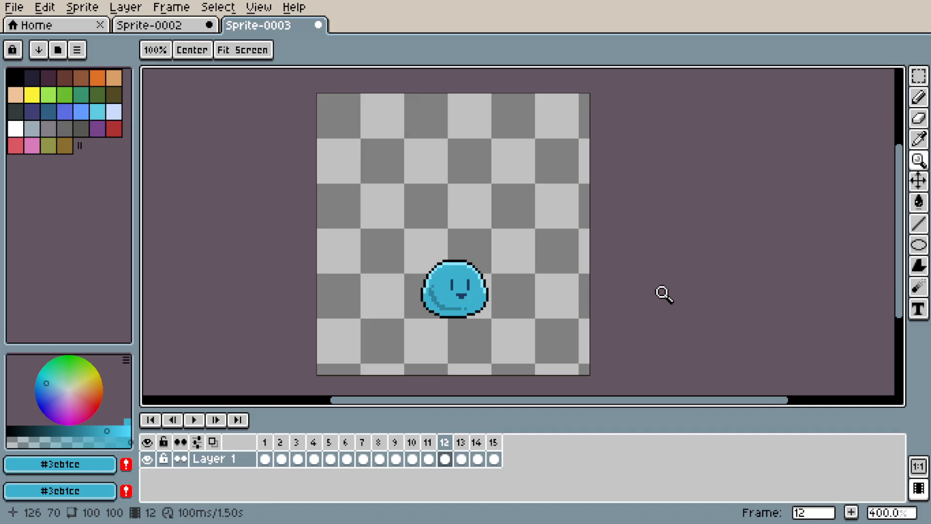
key(Right)
key(Right)
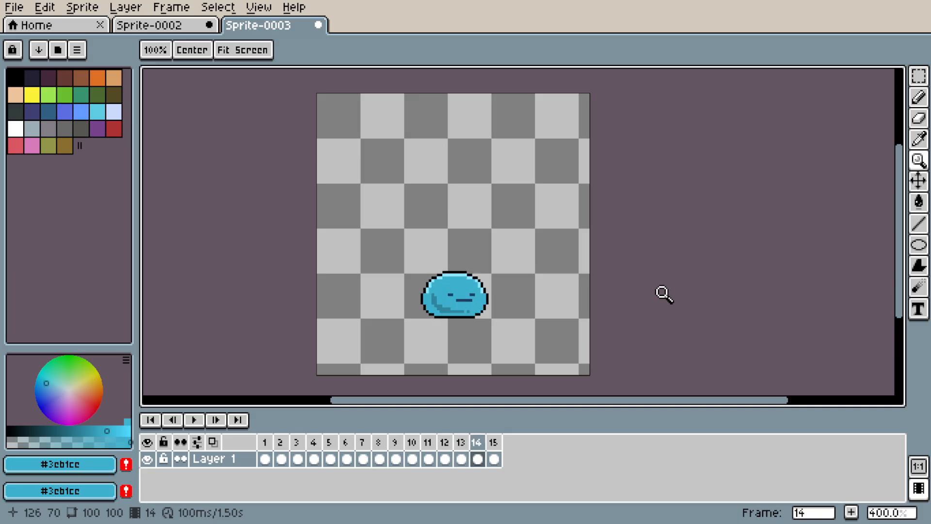
key(Right)
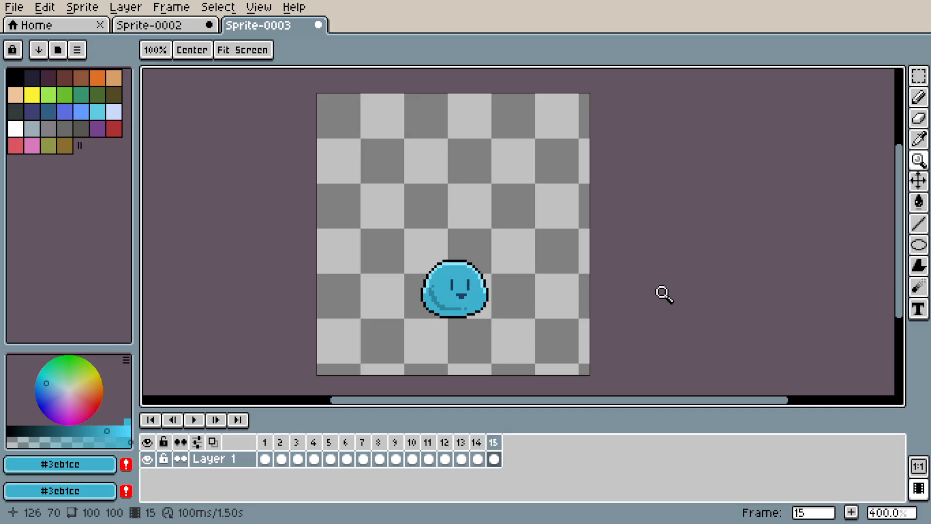
click(194, 419)
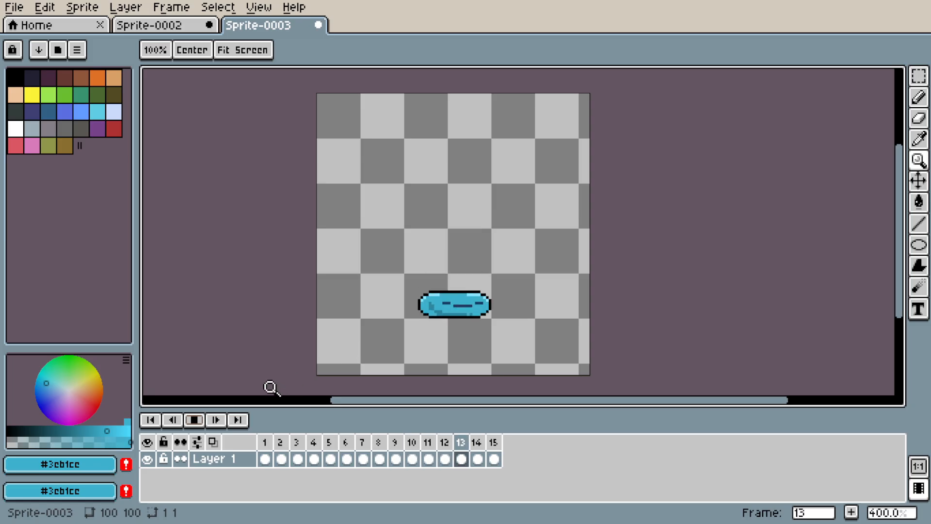
click(194, 420)
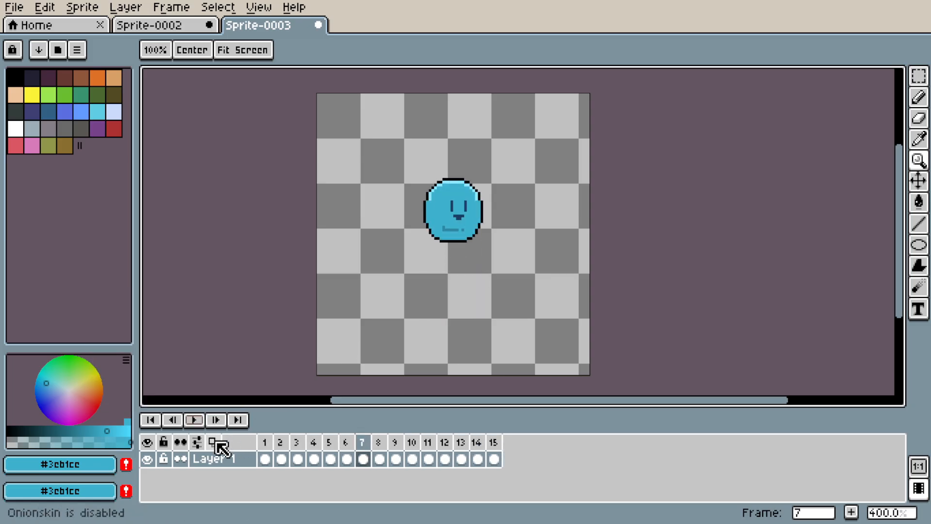
Turn on onion skinning and step through frames 8 to 14 to compare each pose with its neighbouring frames.
click(216, 442)
key(bracketright)
key(Right)
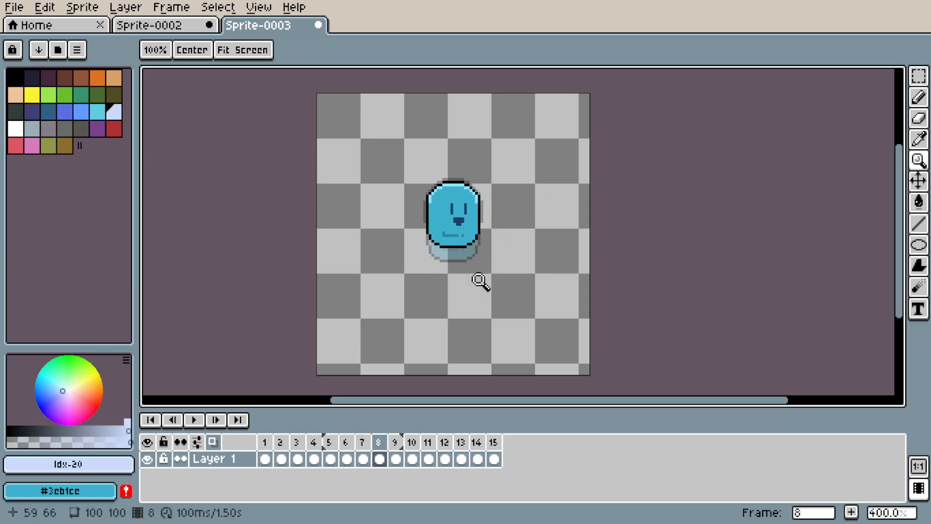
key(Right)
key(Right)
key(Right)
key(Right)
key(Right)
key(Right)
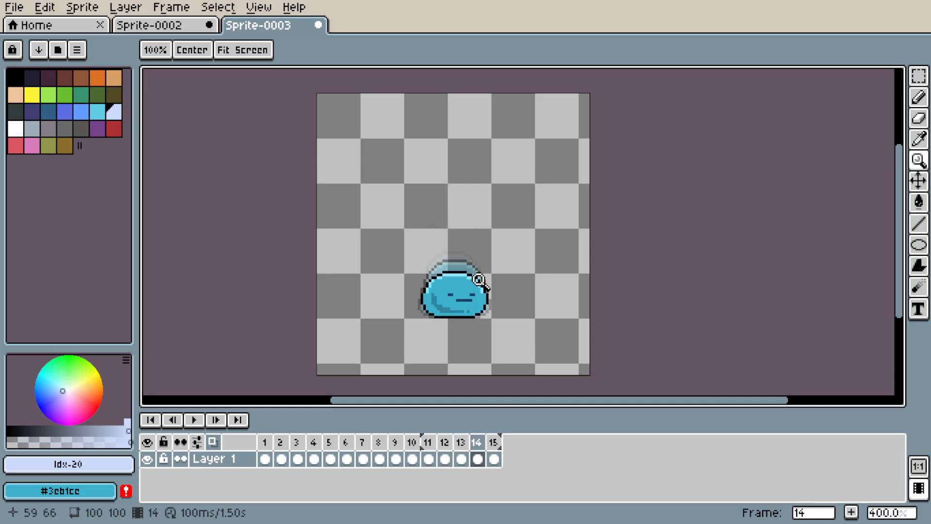
Widen the onion skin range towards the earlier frames and examine the trail from frame 15 back to frame 12.
key(Right)
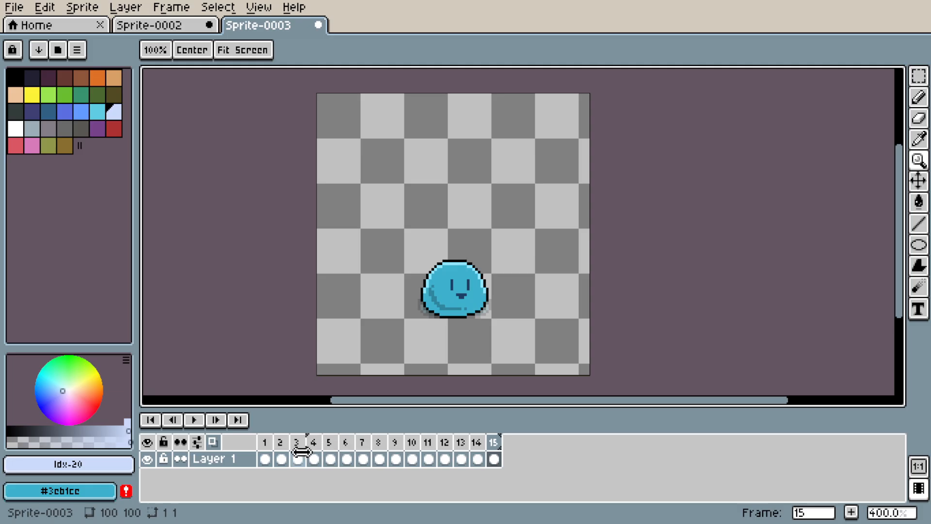
key(Left)
key(Left)
key(Left)
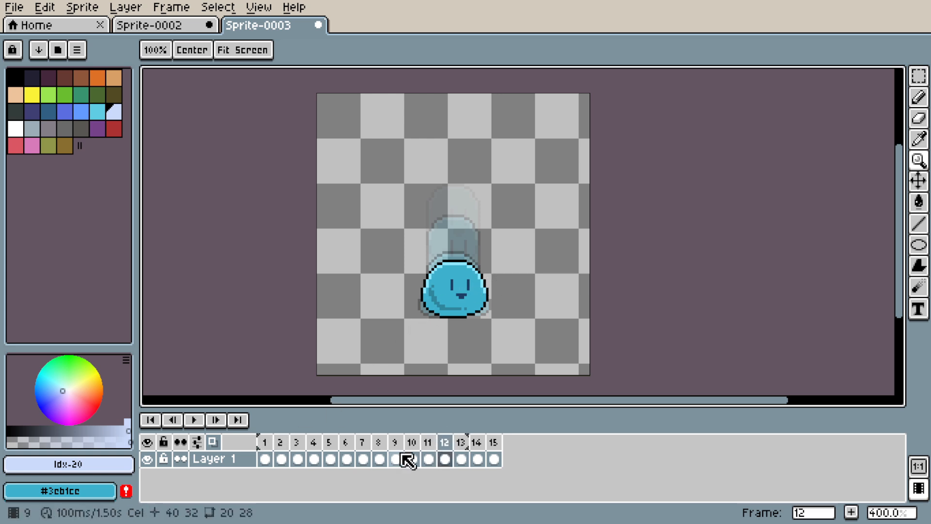
Raise the onion skin opacity, set its opacity step to 15%, and switch onion skinning off.
click(197, 442)
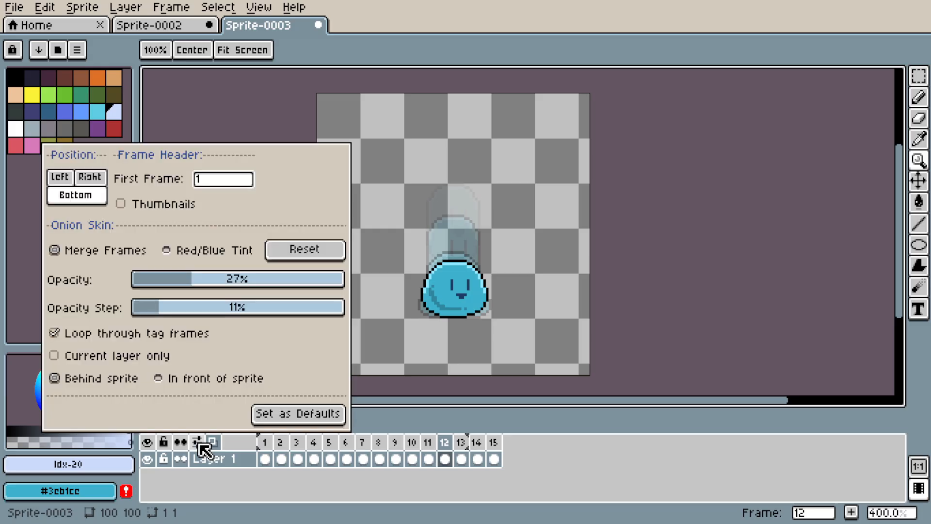
drag(190, 280, 239, 290)
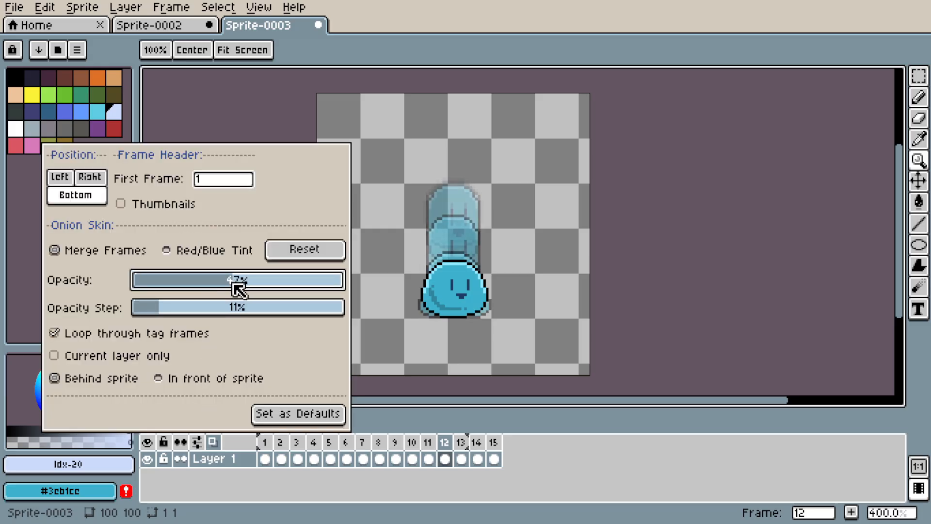
mouse_move(177, 310)
mouse_down()
mouse_move(175, 320)
mouse_move(225, 322)
mouse_move(174, 321)
mouse_up()
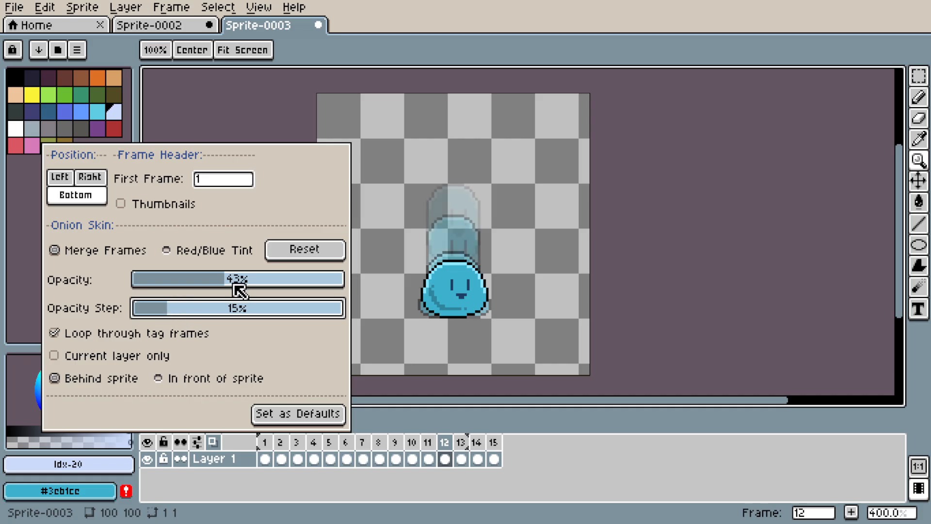
drag(236, 288, 247, 286)
click(212, 441)
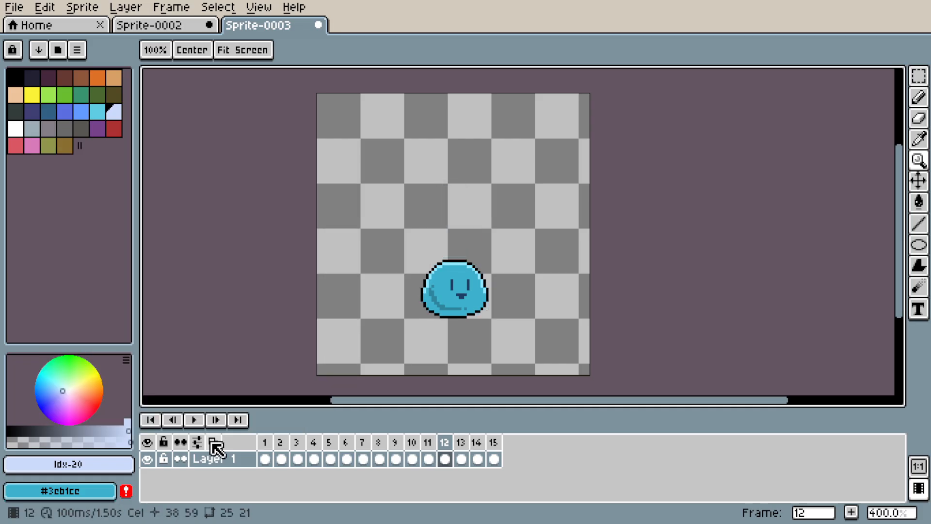
Play the complete 15-frame ball jump animation to review its motion with onion skinning off.
click(195, 419)
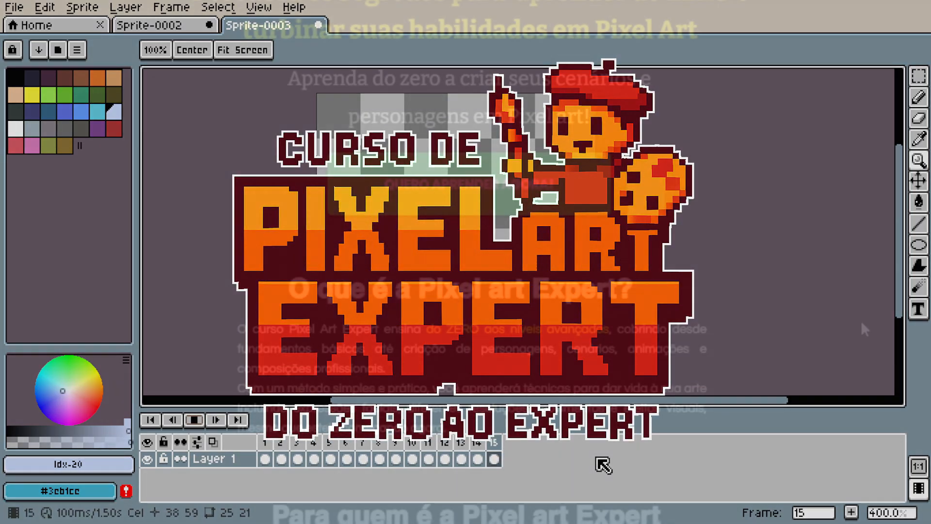
Switch to the Pixel Art Expert course web page and look through its student results, course modules, bonuses and guarantees.
scroll(863, 322, down, 15)
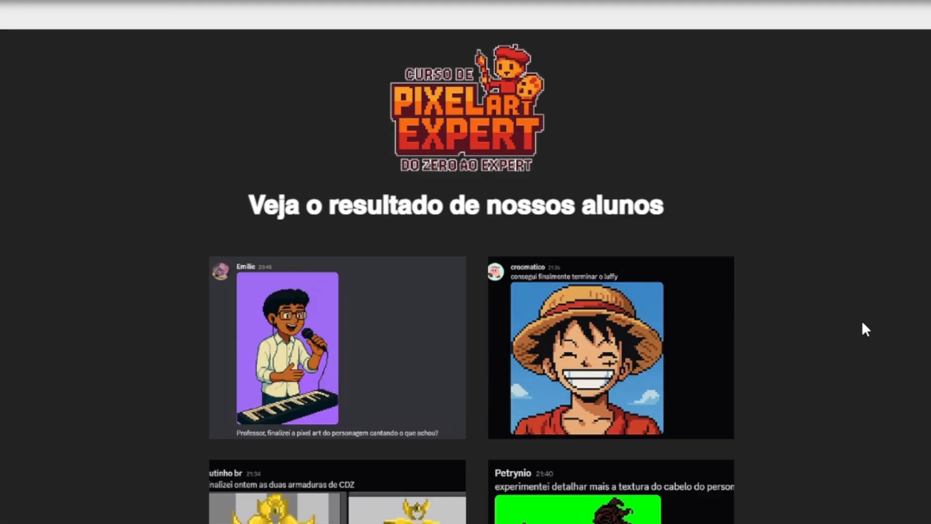
scroll(862, 321, down, 18)
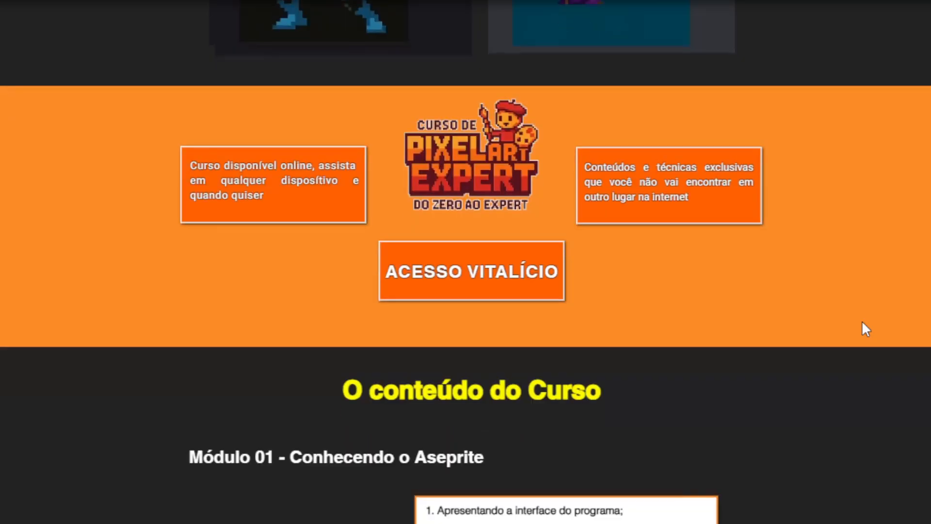
scroll(862, 321, down, 18)
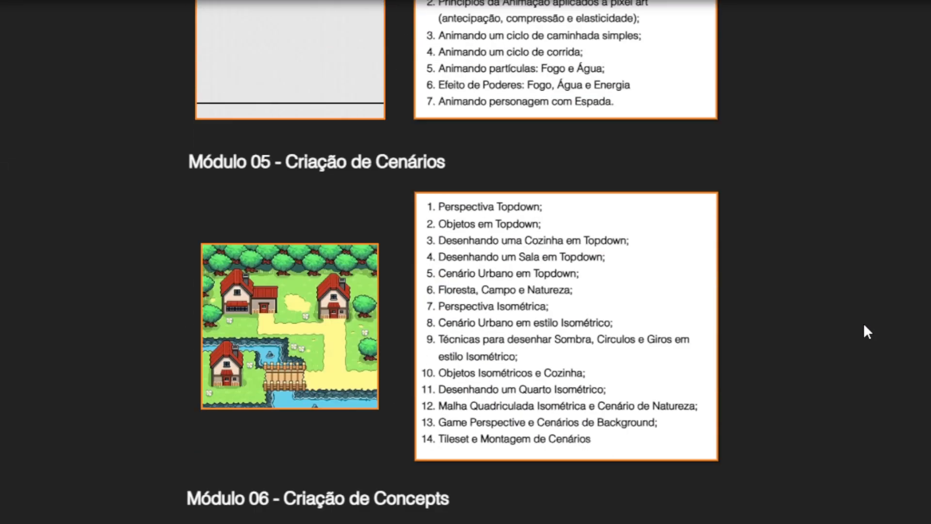
scroll(865, 327, down, 18)
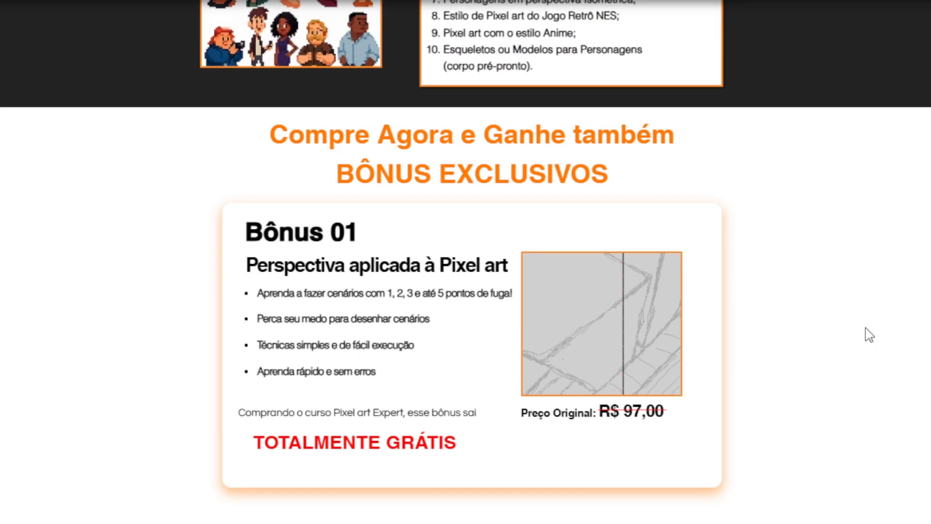
scroll(868, 335, down, 15)
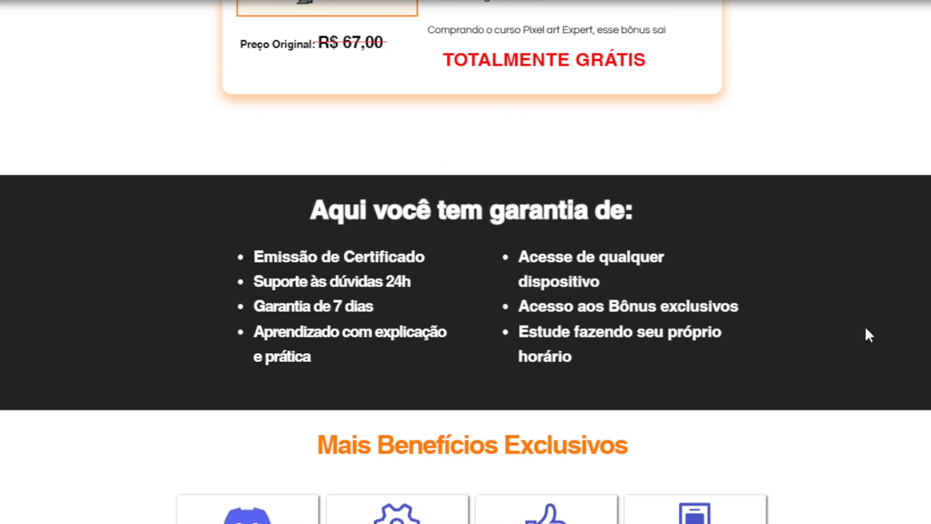